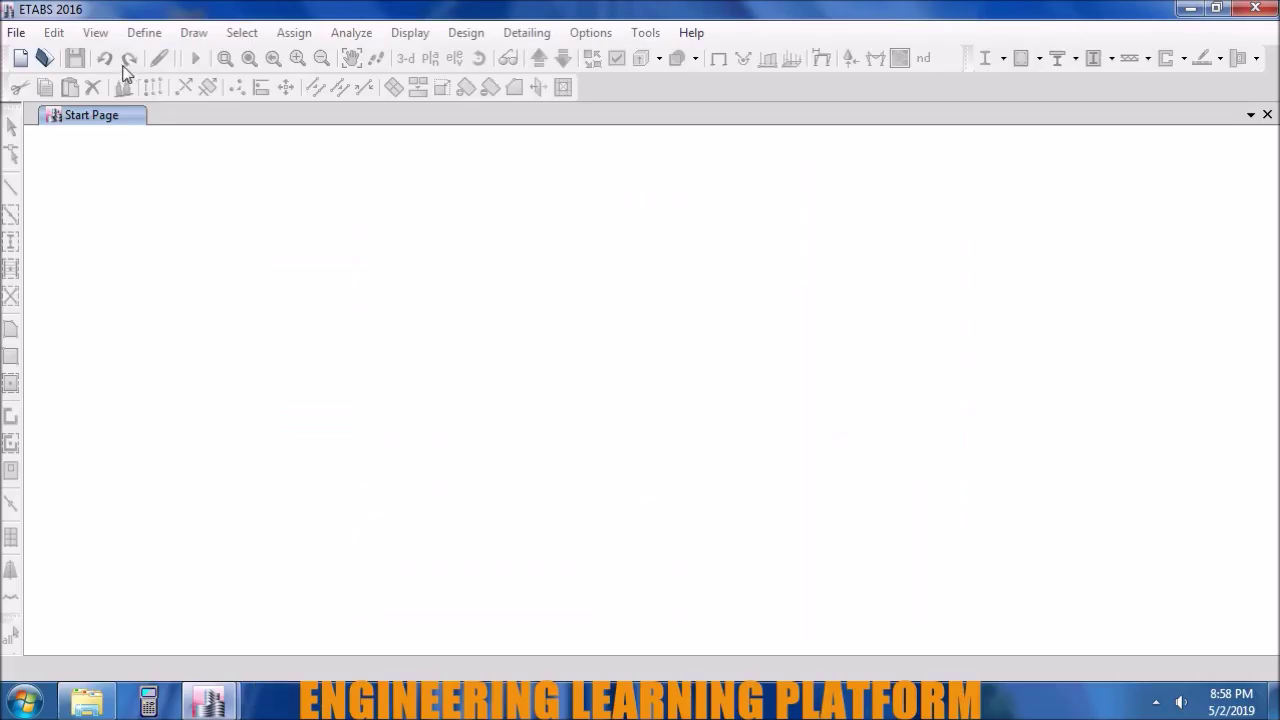
- Start a new model from defaults with 30 stories of 10 ft height
{"action": "left_click", "coordinate": [20, 62]}
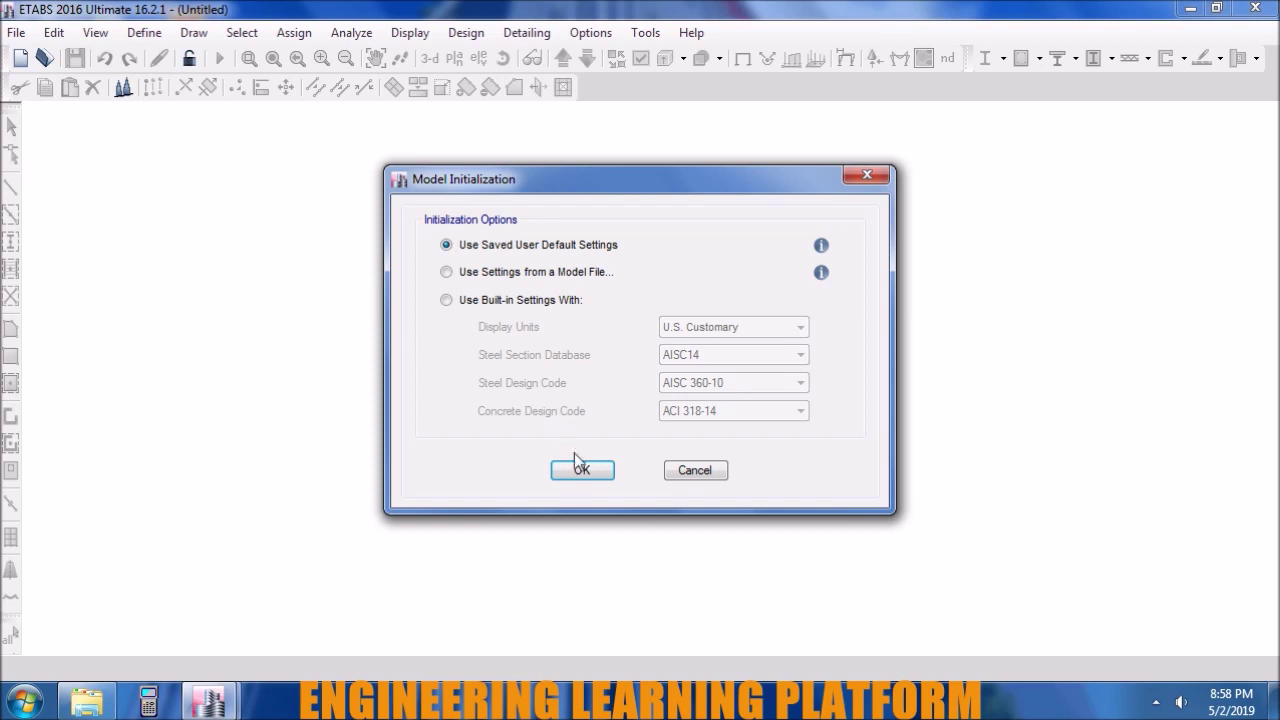
{"action": "left_click", "coordinate": [578, 462]}
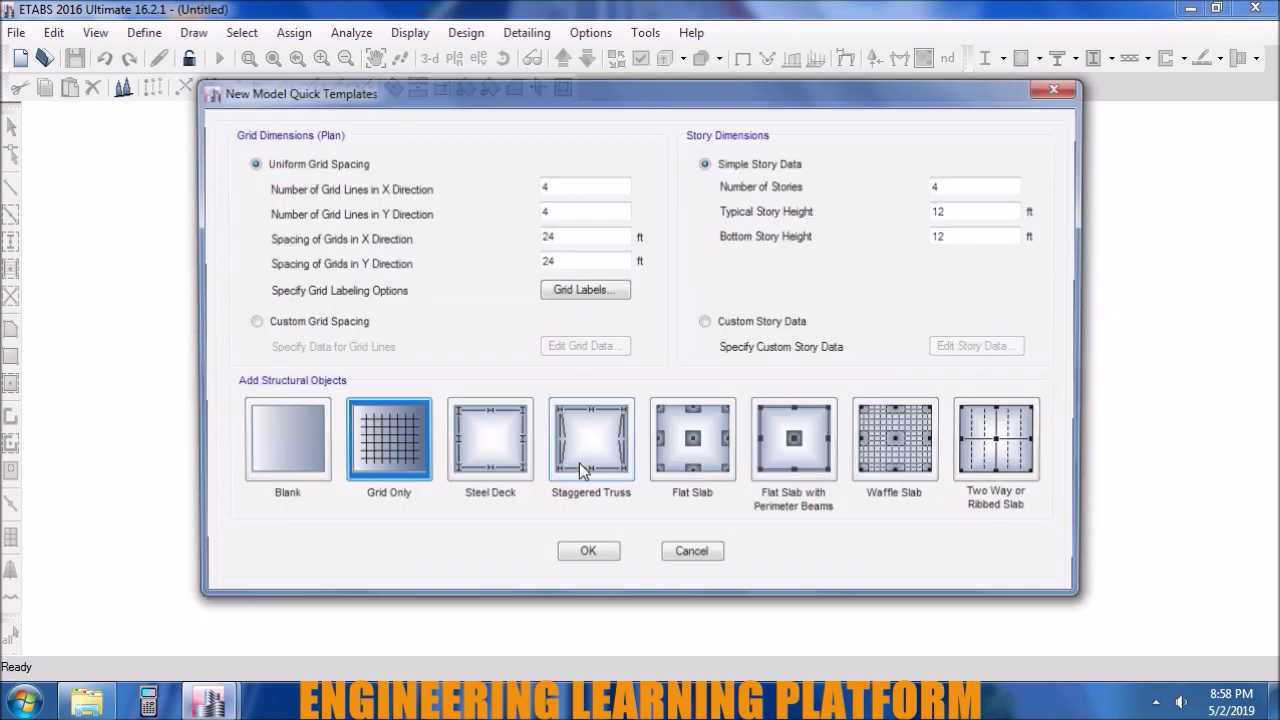
{"action": "left_click", "coordinate": [1008, 188]}
{"action": "type", "text": "30"}
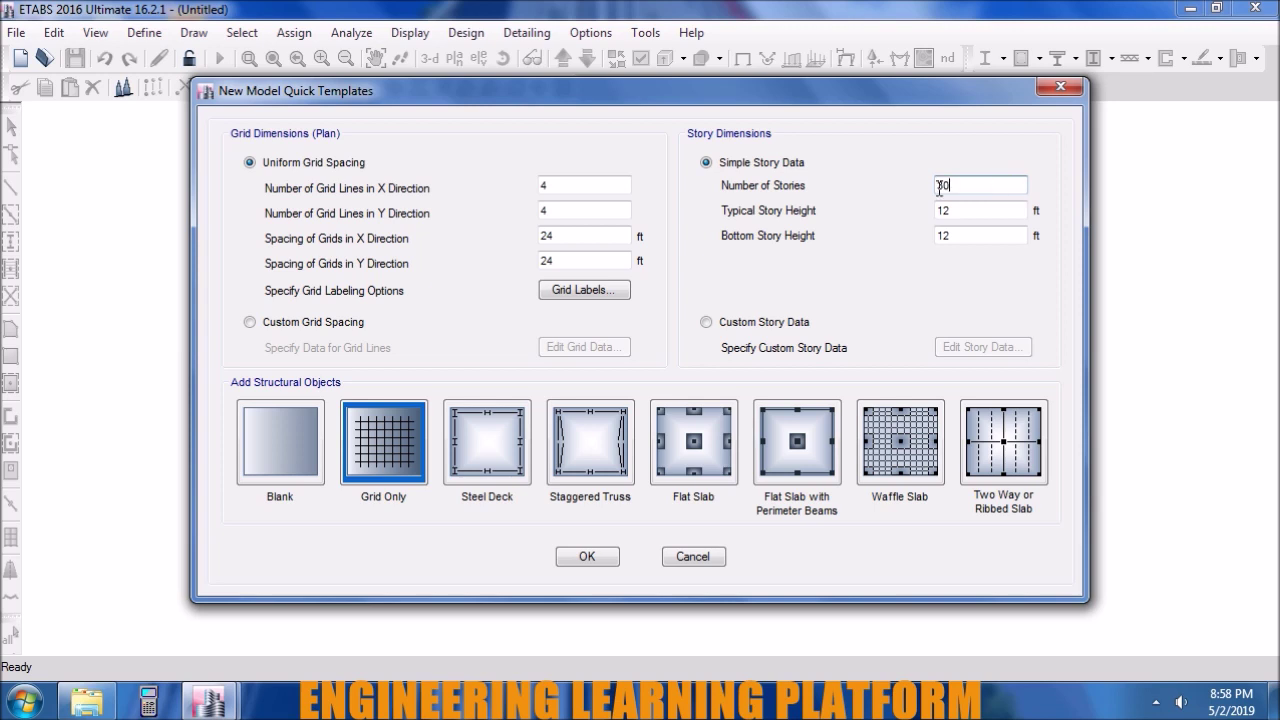
{"action": "left_click", "coordinate": [1013, 210]}
{"action": "type", "text": "10"}
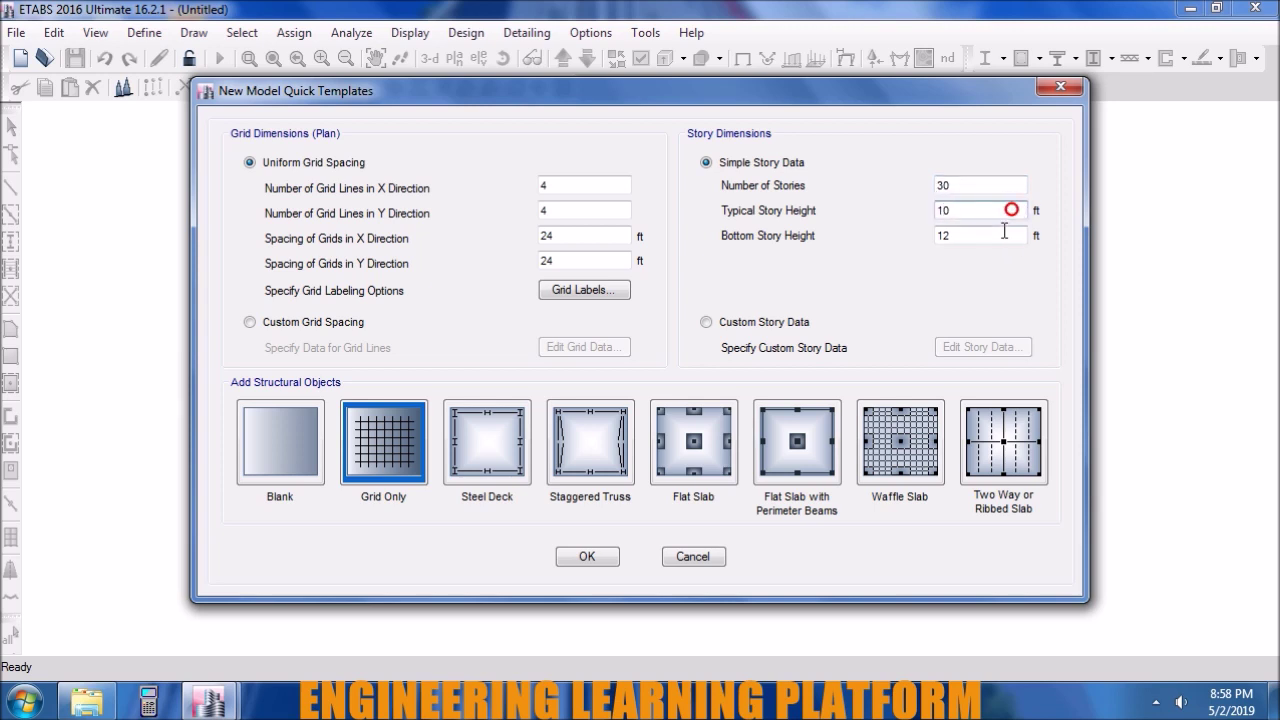
{"action": "left_click", "coordinate": [1004, 233]}
{"action": "type", "text": "10"}
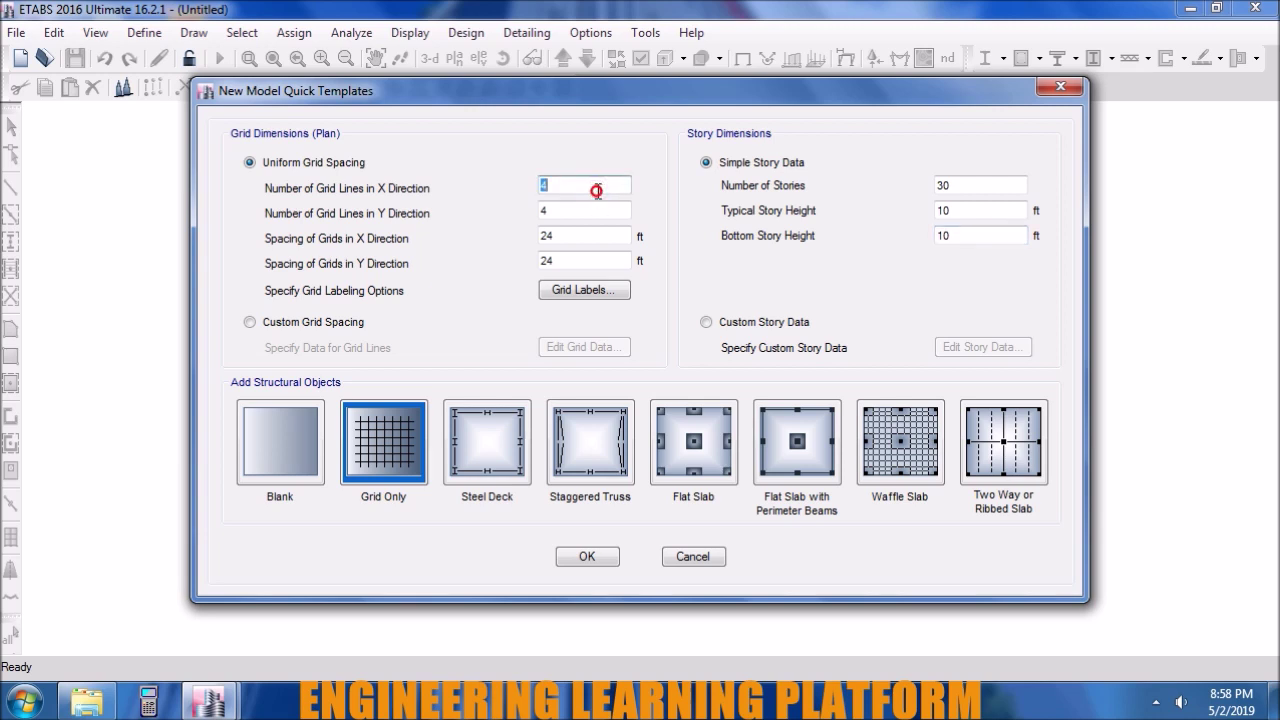
{"action": "type", "text": "5"}
- Set a 5x5 grid-only layout with 10 ft spacing in X and Y and generate it
{"action": "left_click", "coordinate": [595, 204]}
{"action": "type", "text": "5"}
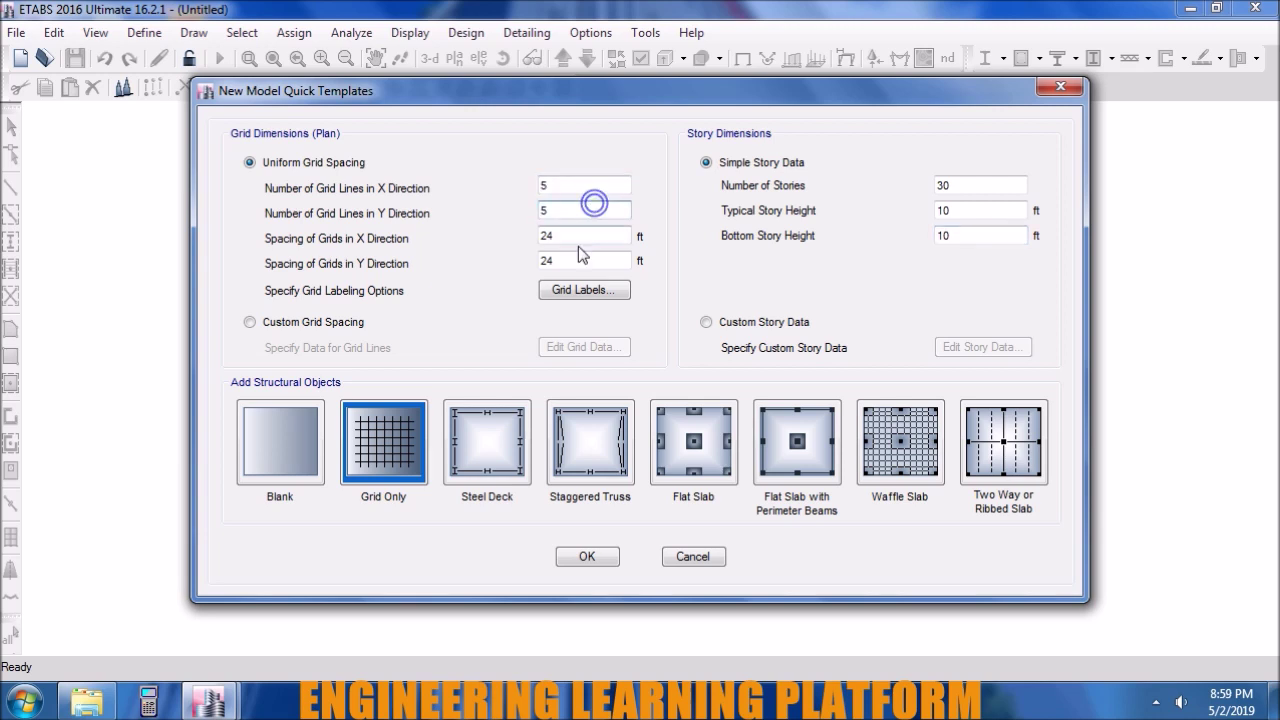
{"action": "left_click", "coordinate": [583, 240]}
{"action": "type", "text": "10"}
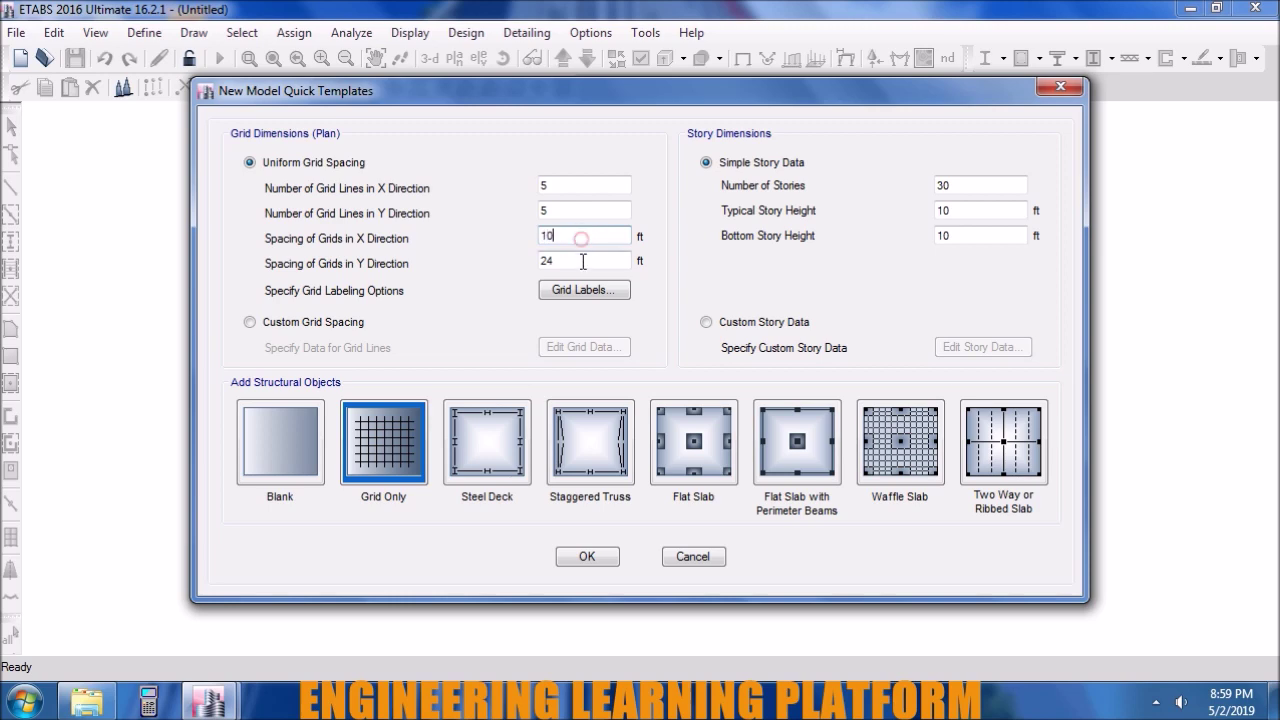
{"action": "left_click", "coordinate": [583, 260]}
{"action": "type", "text": "0"}
{"action": "left_click", "coordinate": [590, 558]}
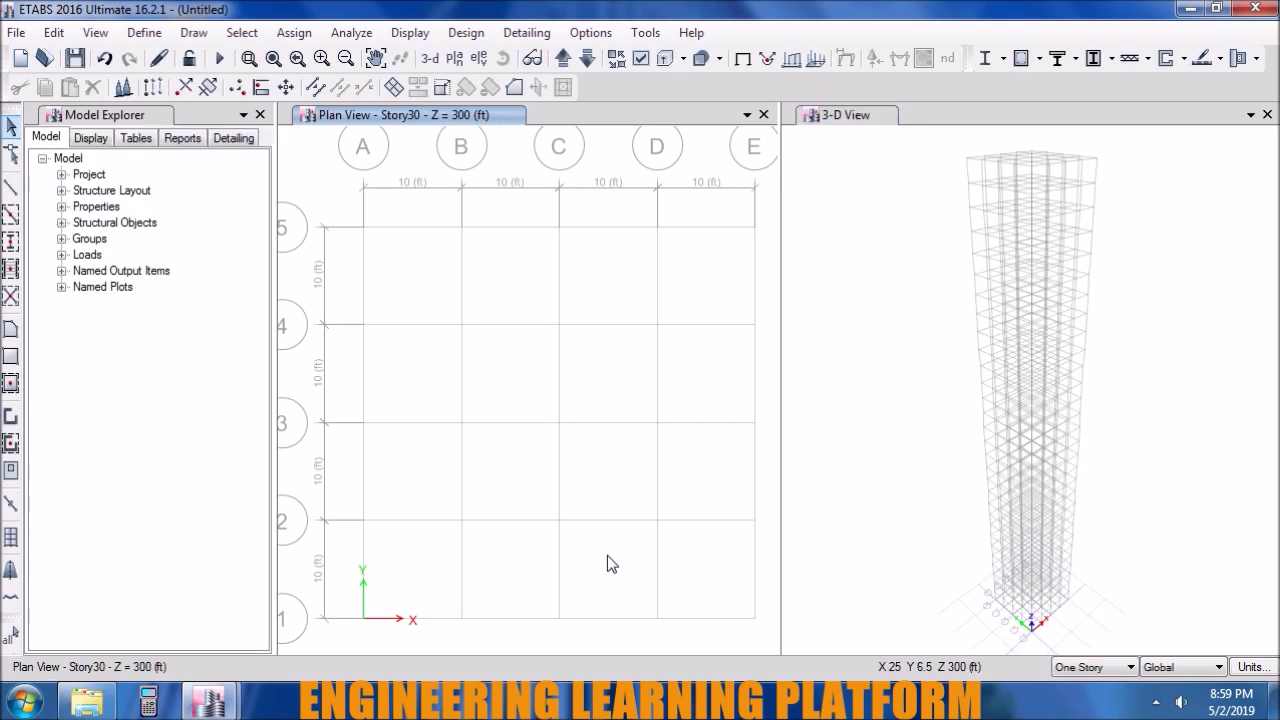
- Delete the Plank1 slab section property
{"action": "left_click", "coordinate": [148, 33]}
{"action": "mouse_move", "coordinate": [206, 89]}
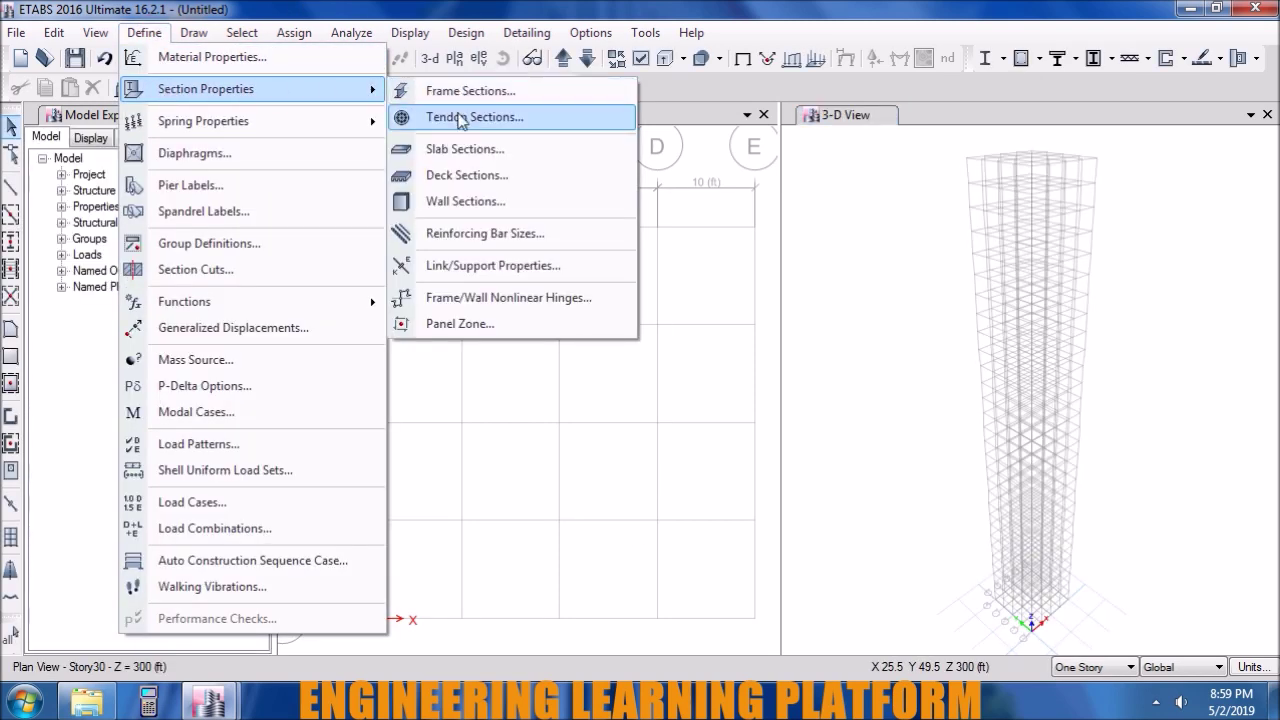
{"action": "left_click", "coordinate": [462, 150]}
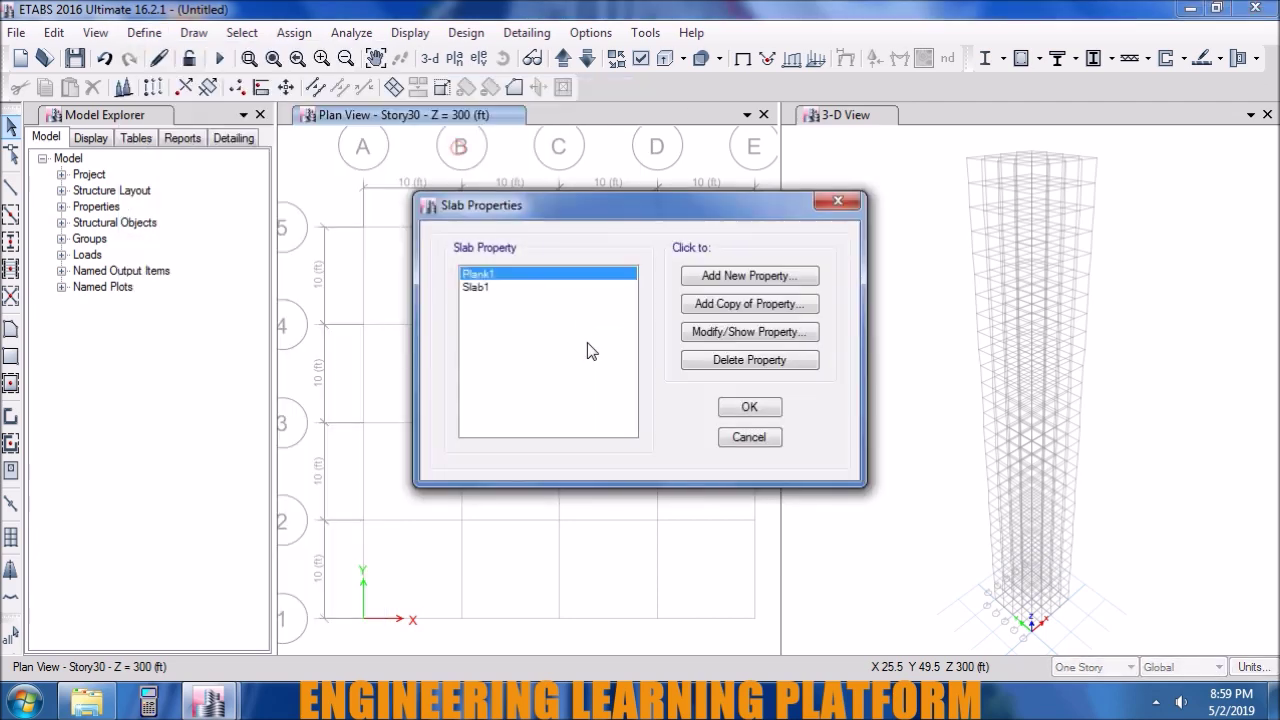
{"action": "left_click", "coordinate": [766, 362]}
{"action": "left_click", "coordinate": [690, 420]}
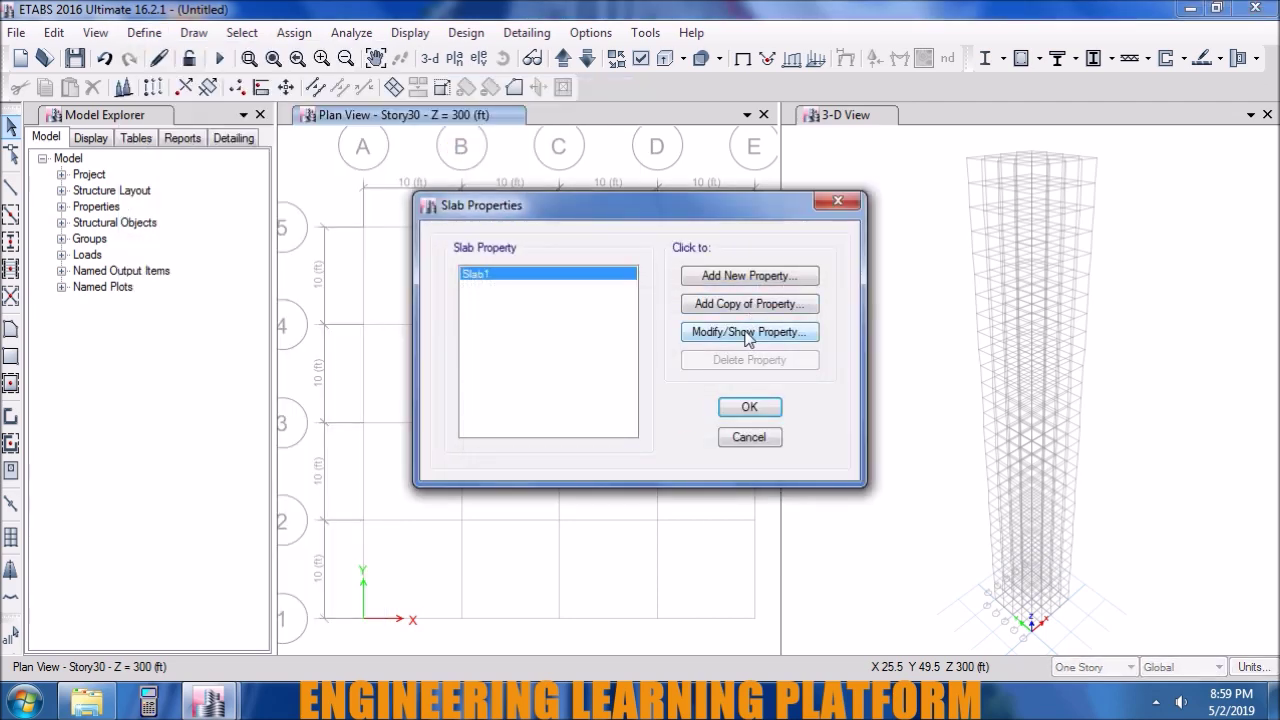
- Rename the Slab1 slab property to 'Slab'
{"action": "left_click", "coordinate": [748, 334]}
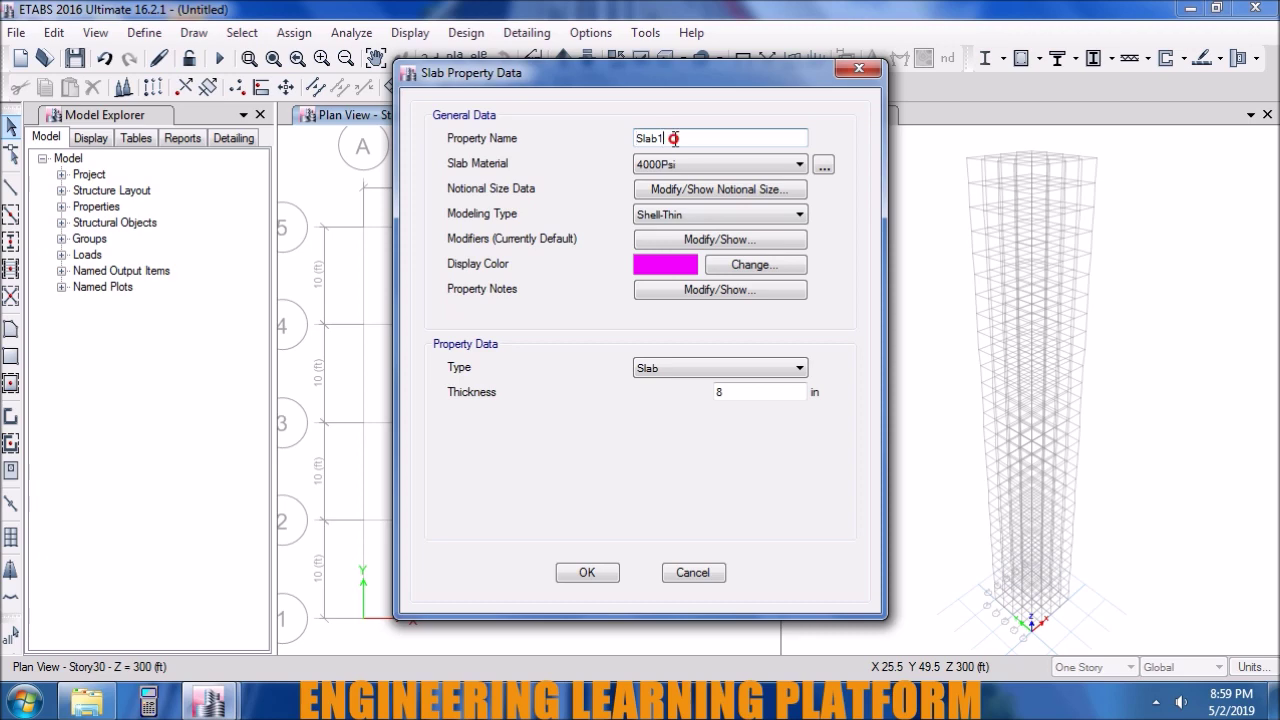
{"action": "key", "text": "BackSpace"}
{"action": "left_click", "coordinate": [587, 573]}
{"action": "left_click", "coordinate": [739, 410]}
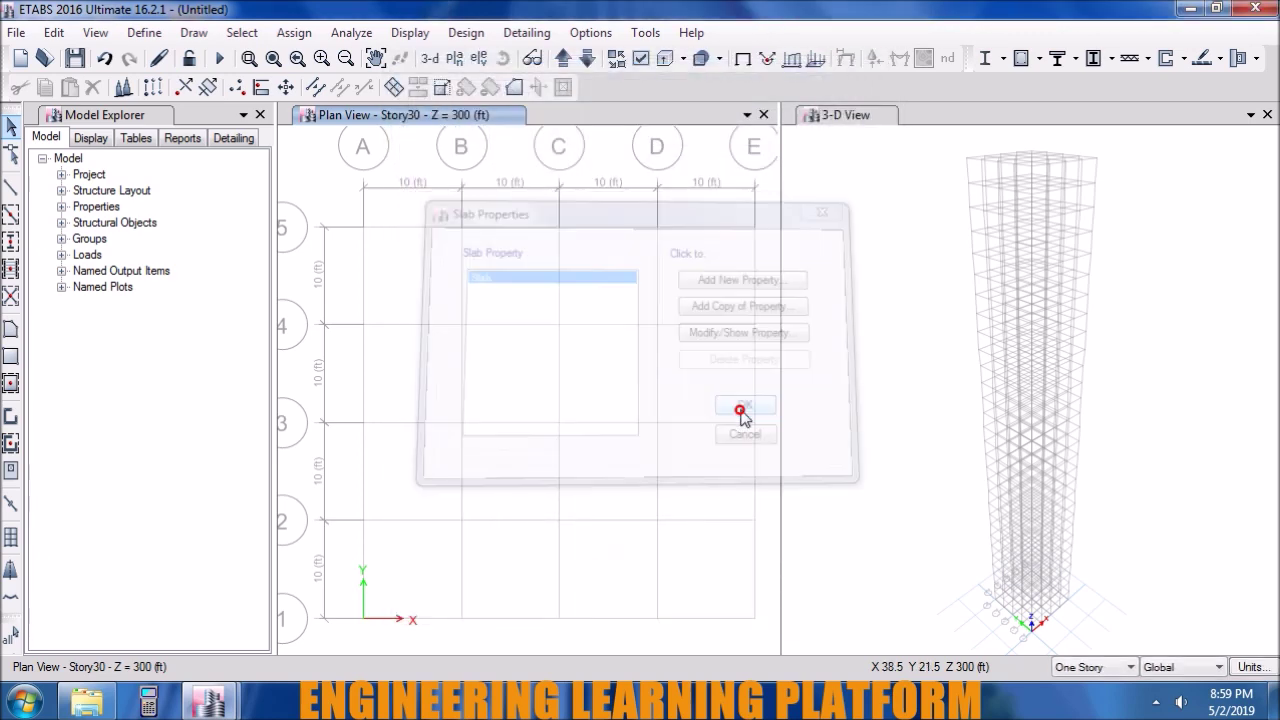
{"action": "left_click", "coordinate": [144, 32]}
{"action": "mouse_move", "coordinate": [206, 89]}
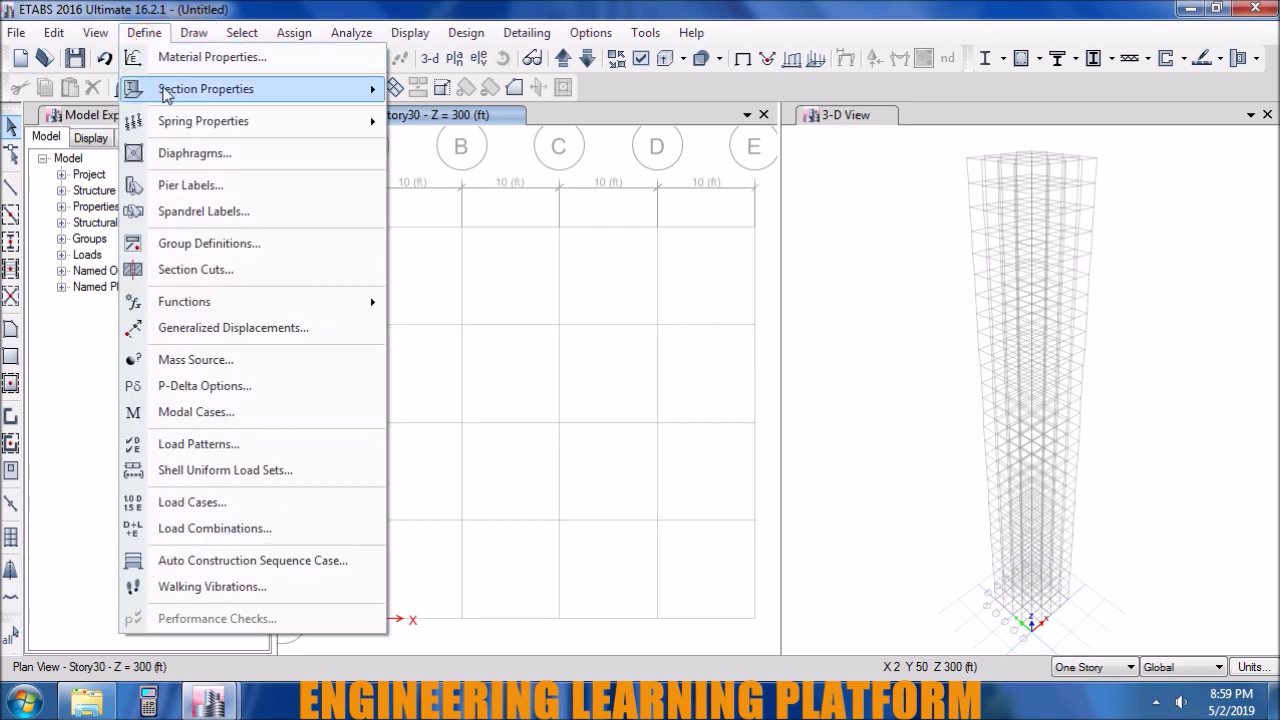
- Rename the Wall1 wall property to 'Wall'
{"action": "left_click", "coordinate": [460, 201]}
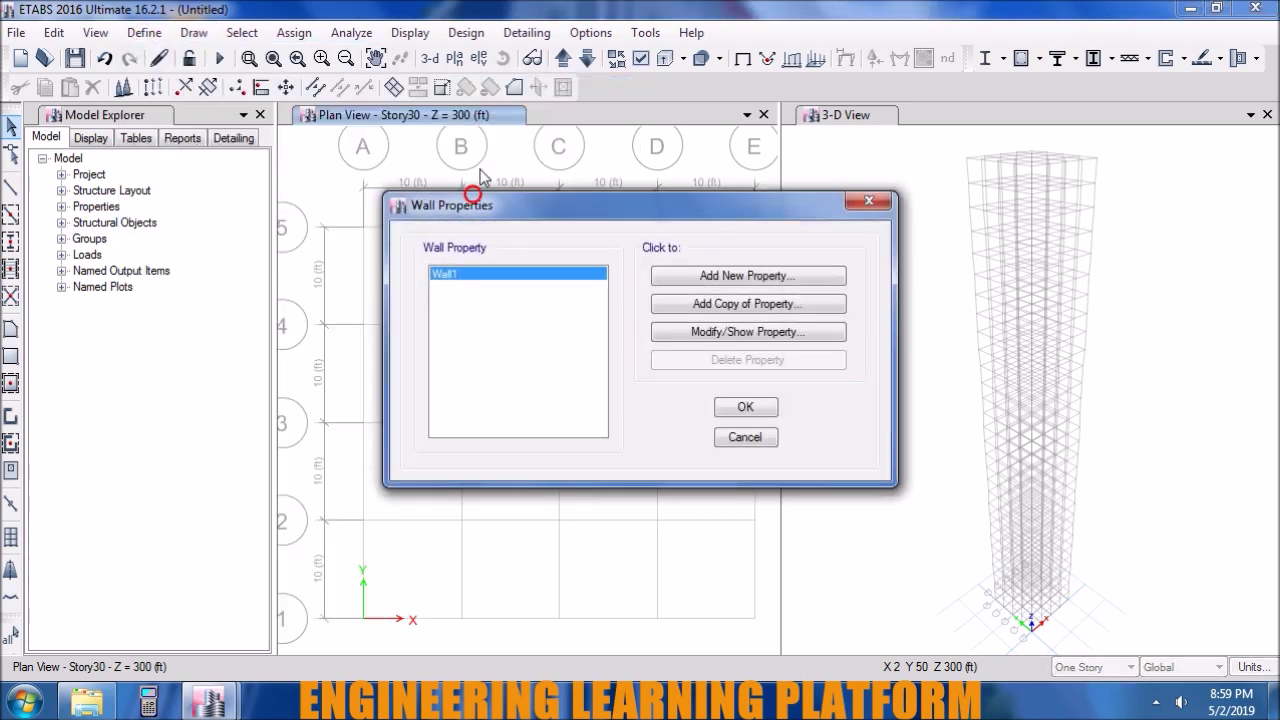
{"action": "left_click", "coordinate": [695, 333]}
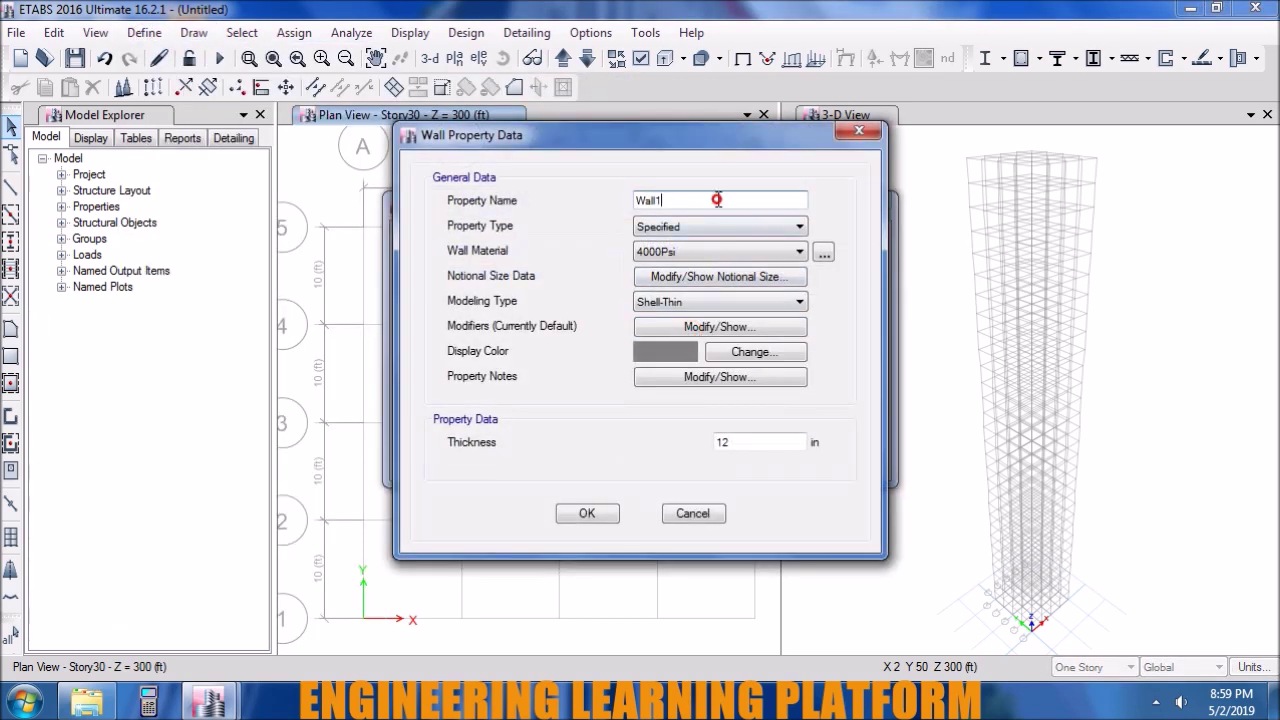
{"action": "key", "text": "BackSpace"}
- Give the Wall property bending stiffness modifiers m11, m22 and m12 of 0.7
{"action": "left_click", "coordinate": [714, 327]}
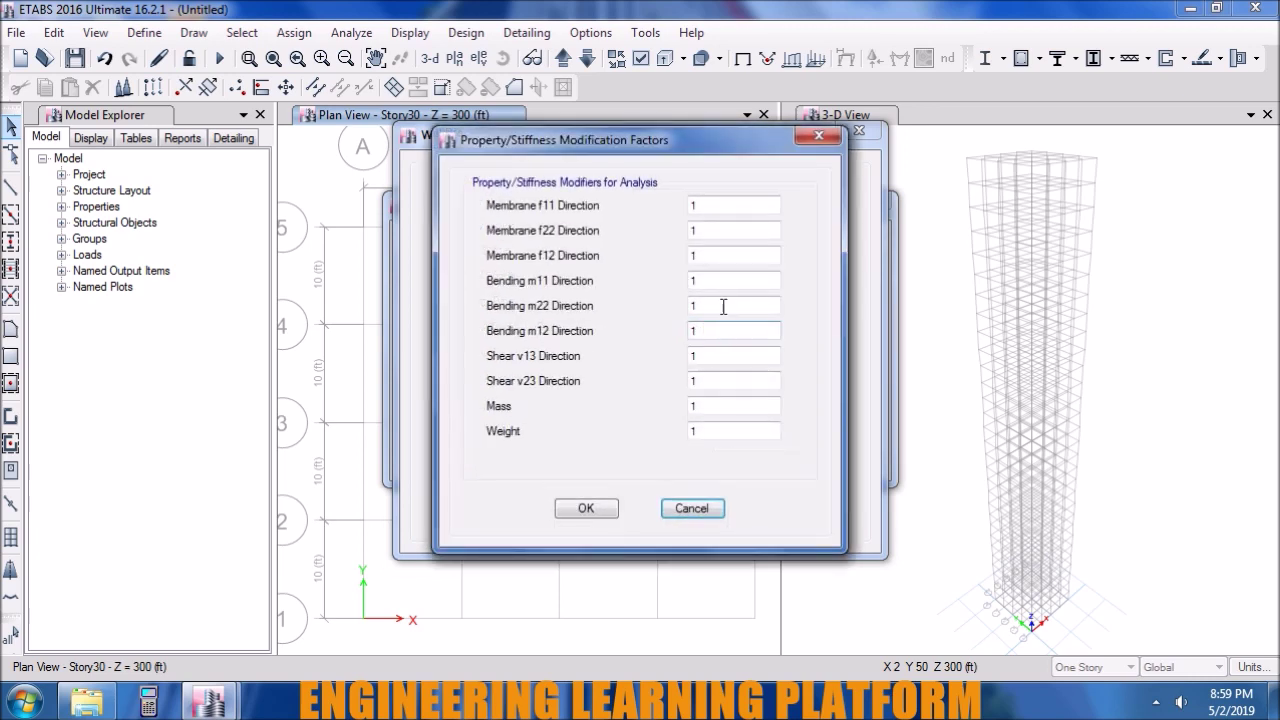
{"action": "left_click_drag", "start_coordinate": [725, 281], "coordinate": [670, 279]}
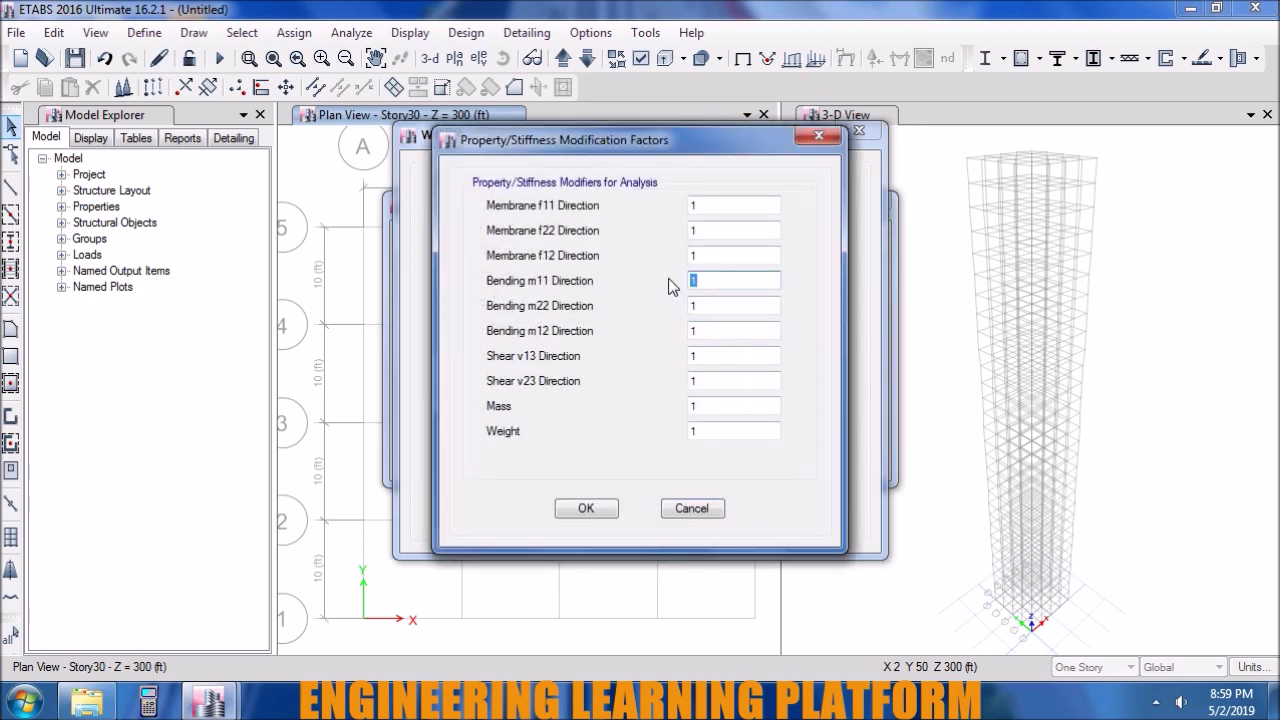
{"action": "type", "text": "0.7"}
{"action": "double_click", "coordinate": [701, 303]}
{"action": "type", "text": "0.7"}
{"action": "double_click", "coordinate": [721, 335]}
{"action": "type", "text": "7"}
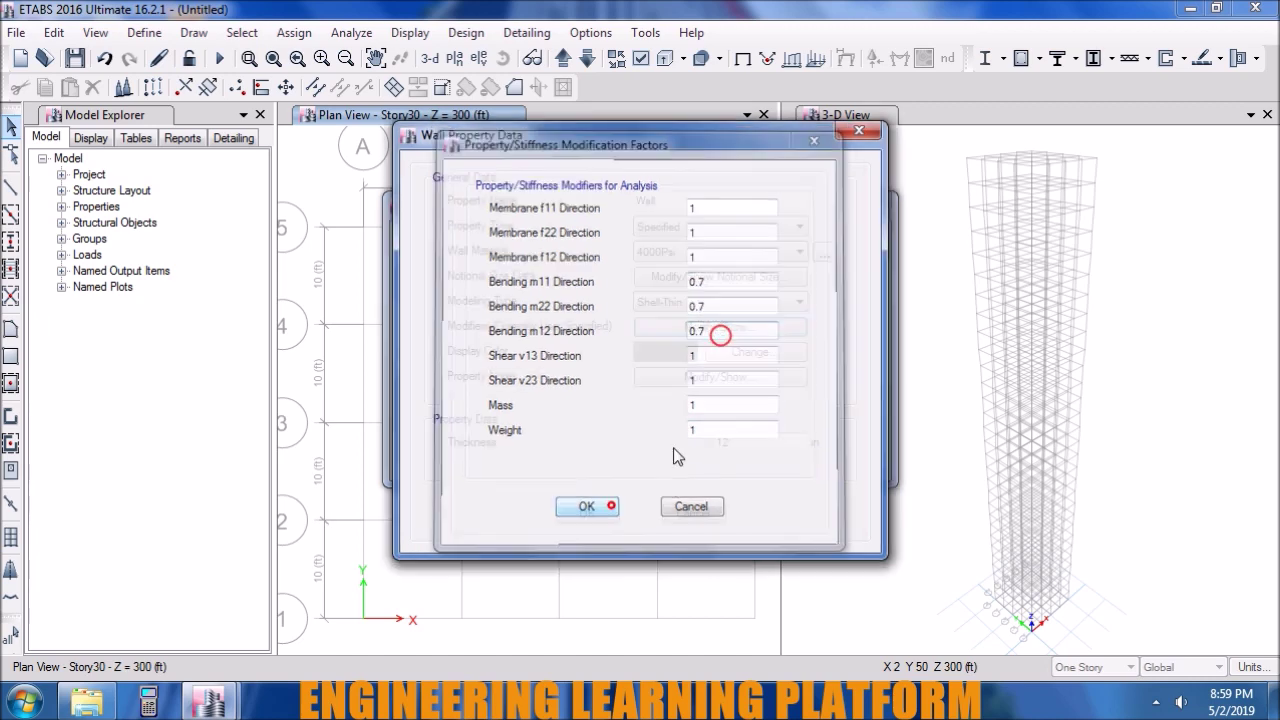
{"action": "left_click", "coordinate": [600, 512]}
{"action": "left_click", "coordinate": [600, 518]}
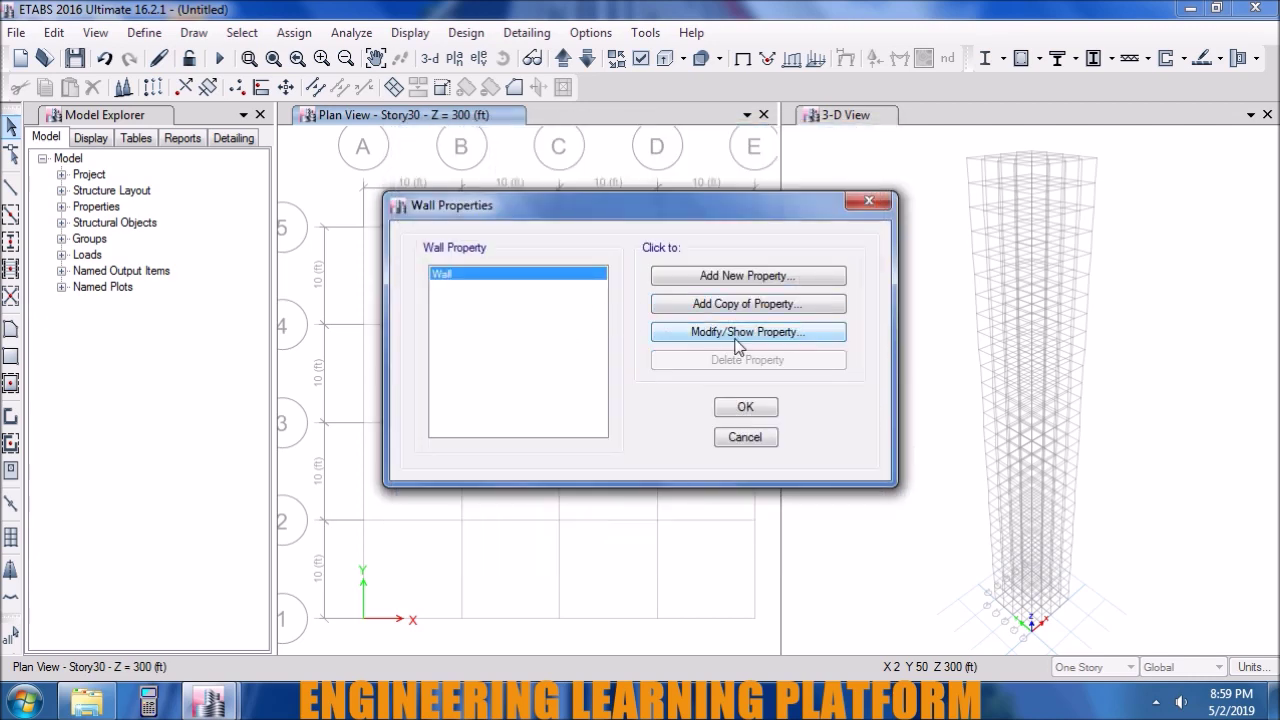
{"action": "left_click", "coordinate": [758, 415]}
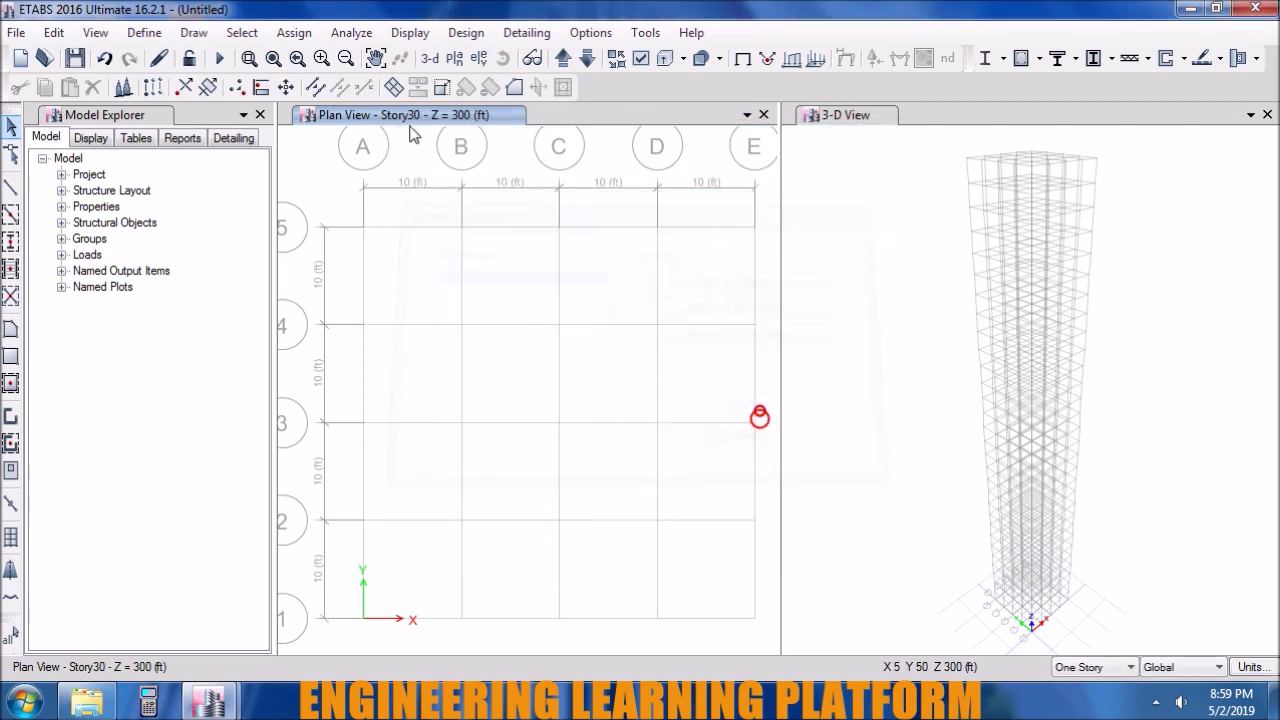
- Enter 0.25 for the Slab section's bending m11, m22 and m12 stiffness modifiers
{"action": "left_click", "coordinate": [144, 32]}
{"action": "mouse_move", "coordinate": [206, 89]}
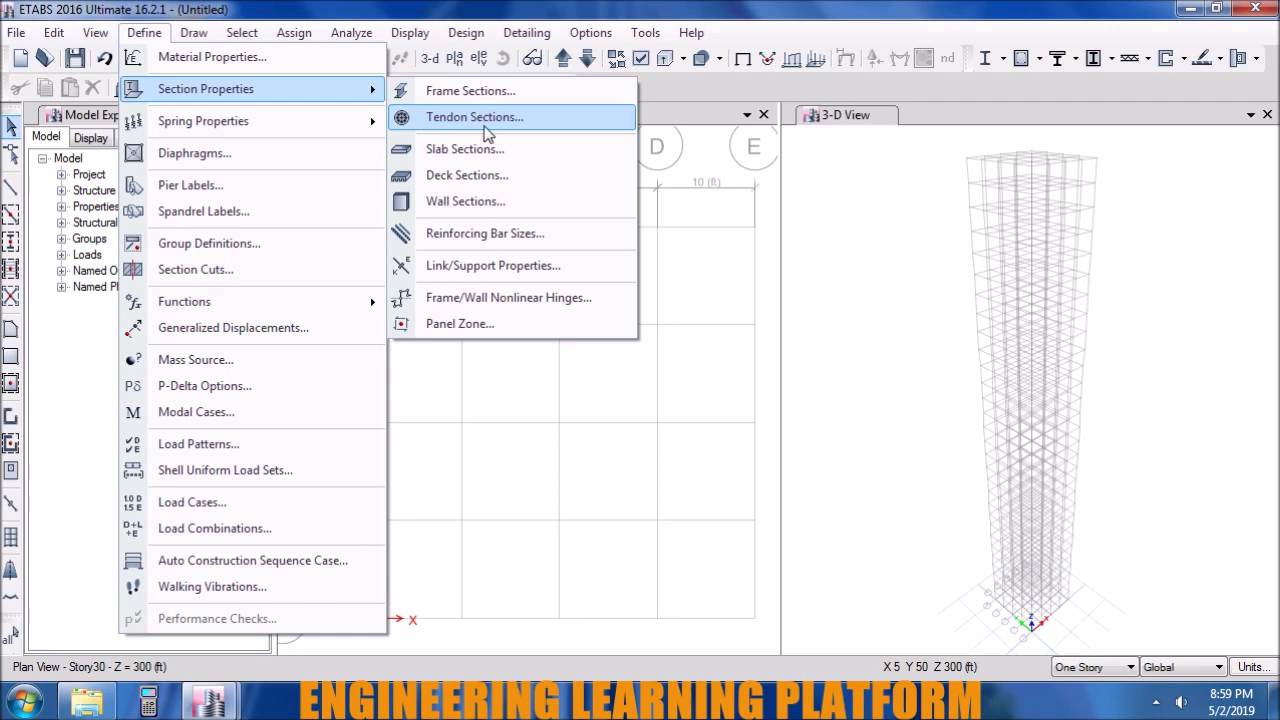
{"action": "left_click", "coordinate": [488, 150]}
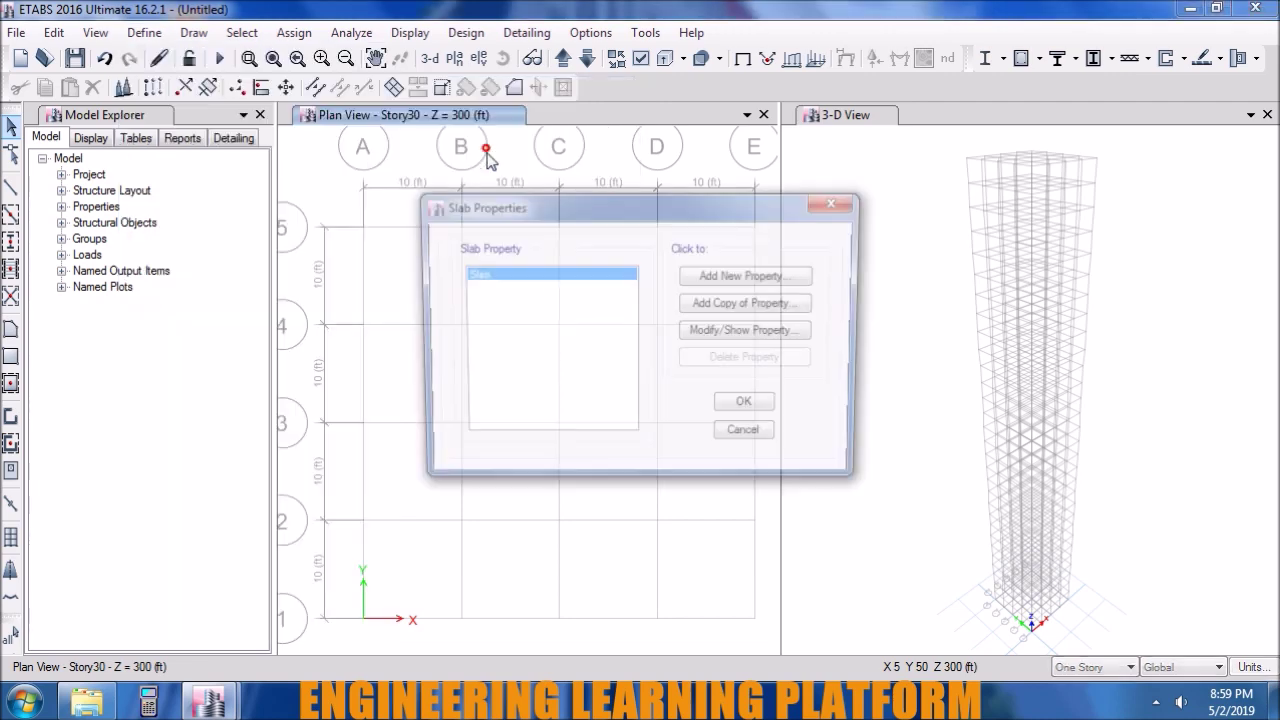
{"action": "left_click", "coordinate": [729, 340]}
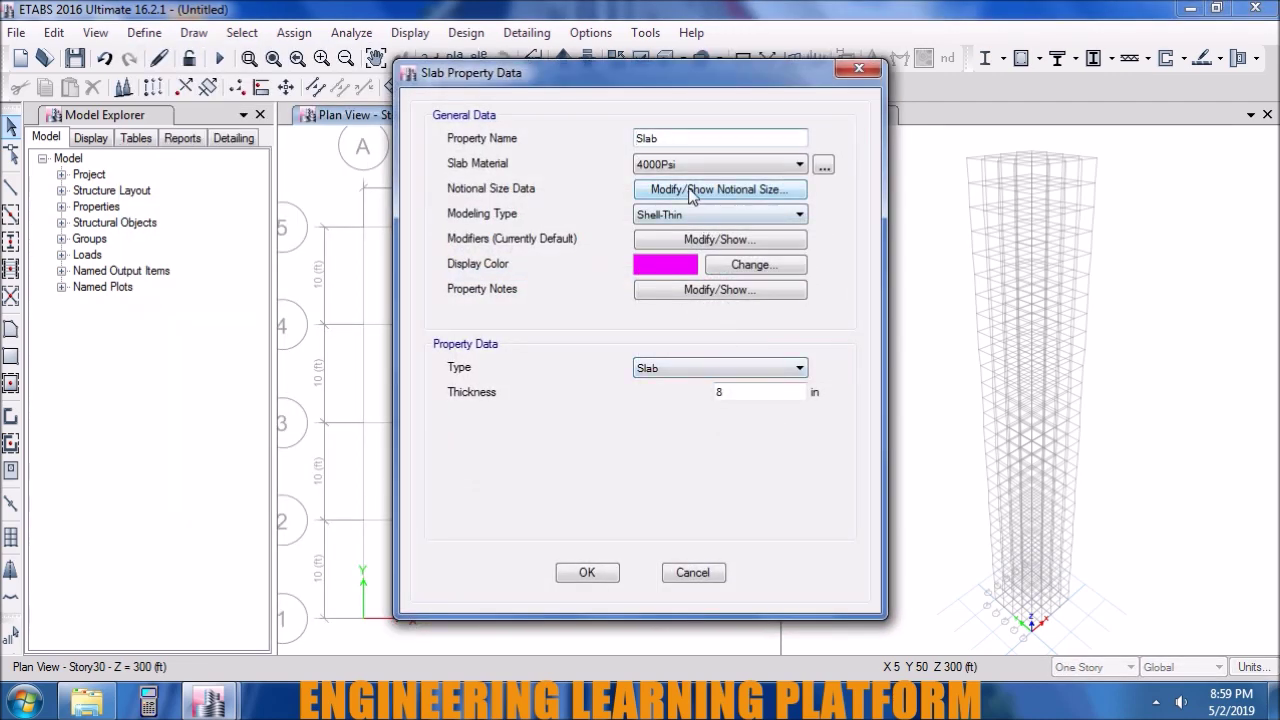
{"action": "left_click", "coordinate": [706, 240]}
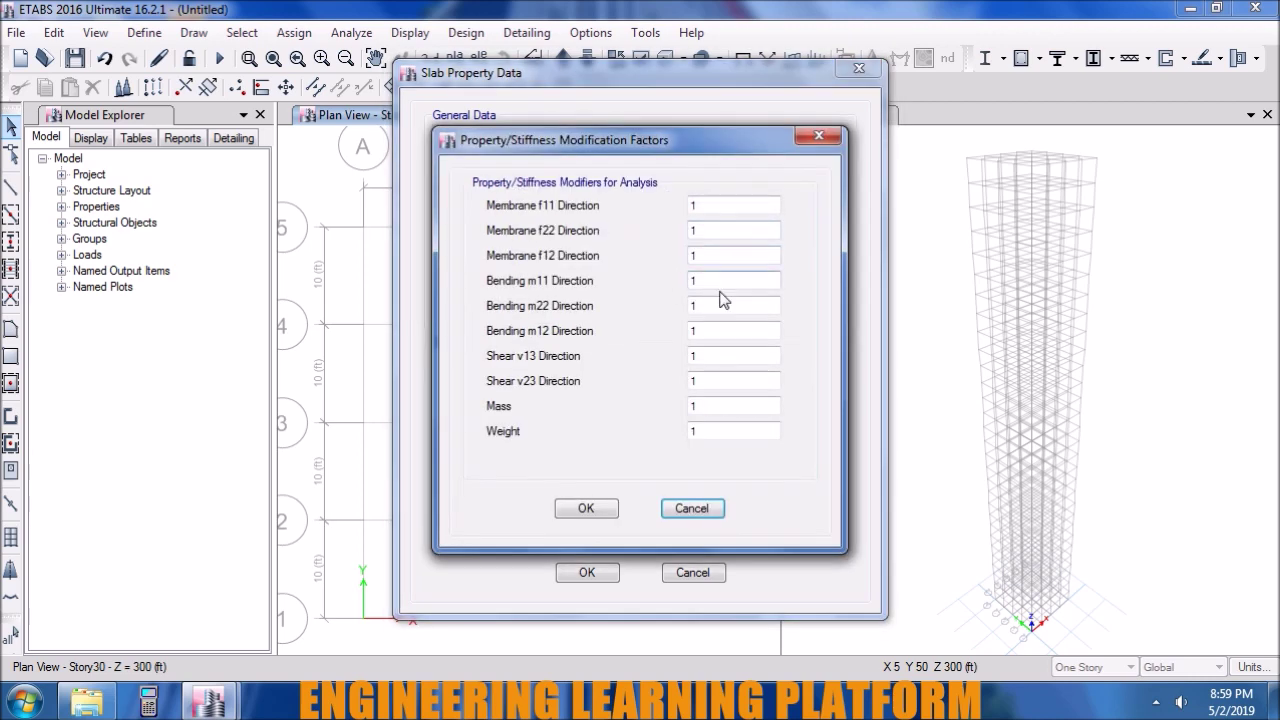
{"action": "double_click", "coordinate": [732, 278]}
{"action": "type", "text": "0.25"}
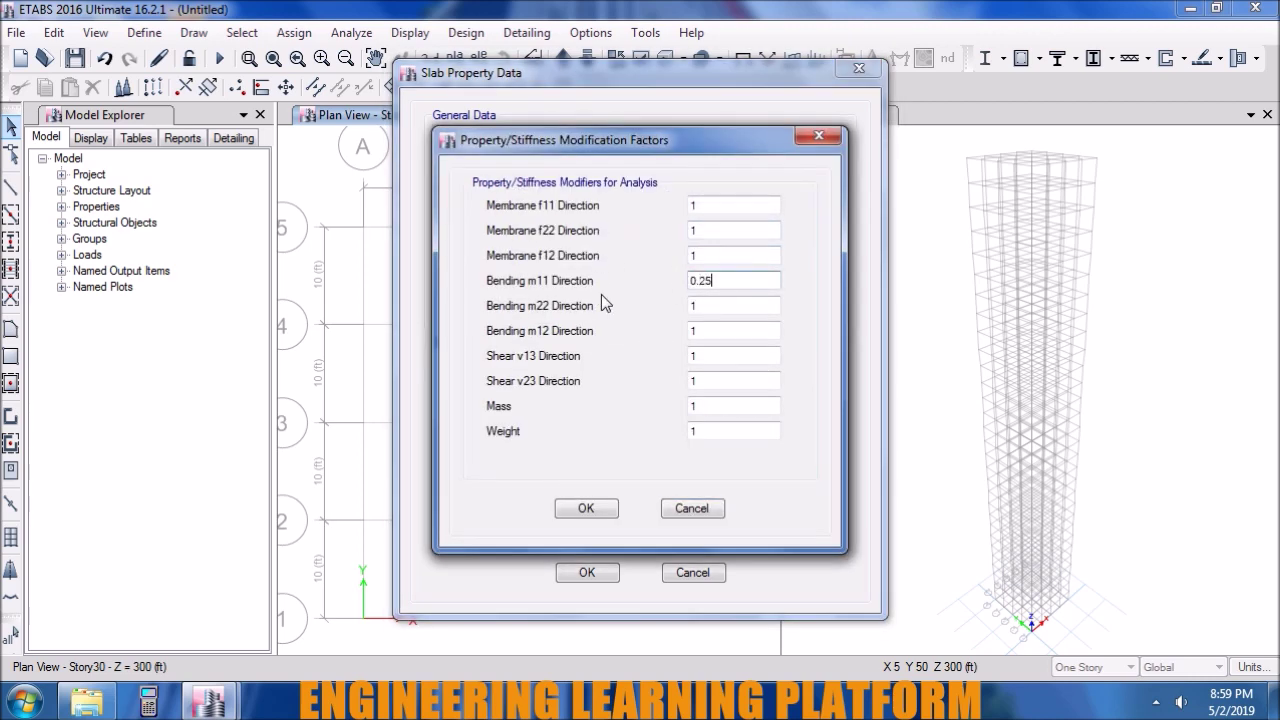
{"action": "type", "text": "0.25"}
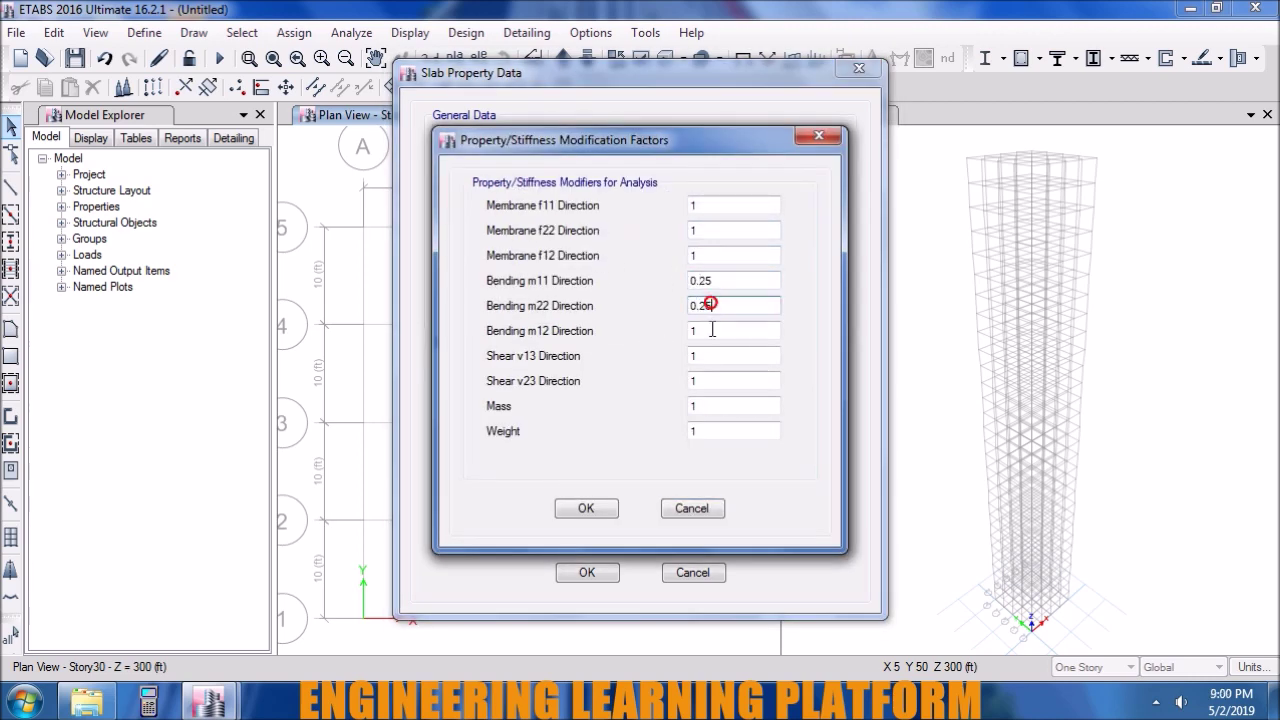
{"action": "double_click", "coordinate": [710, 330]}
{"action": "type", "text": "0.25"}
{"action": "left_click", "coordinate": [586, 508]}
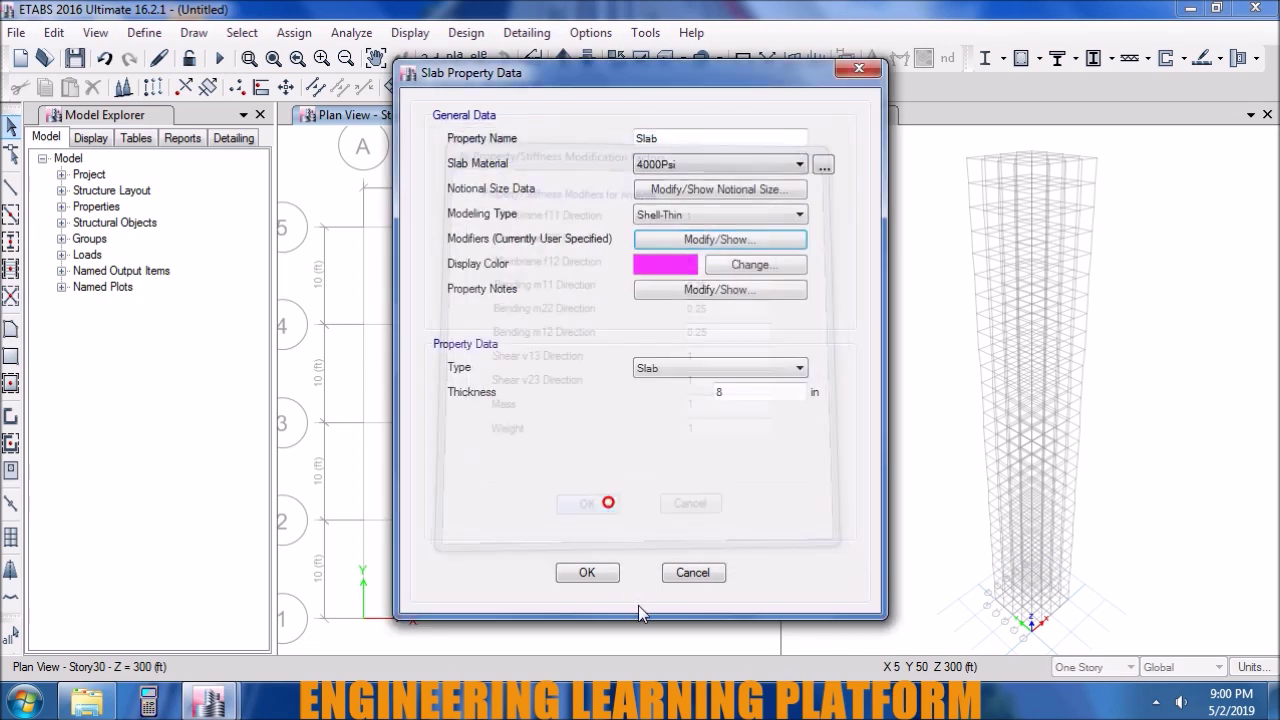
{"action": "left_click", "coordinate": [587, 572]}
{"action": "left_click", "coordinate": [750, 407]}
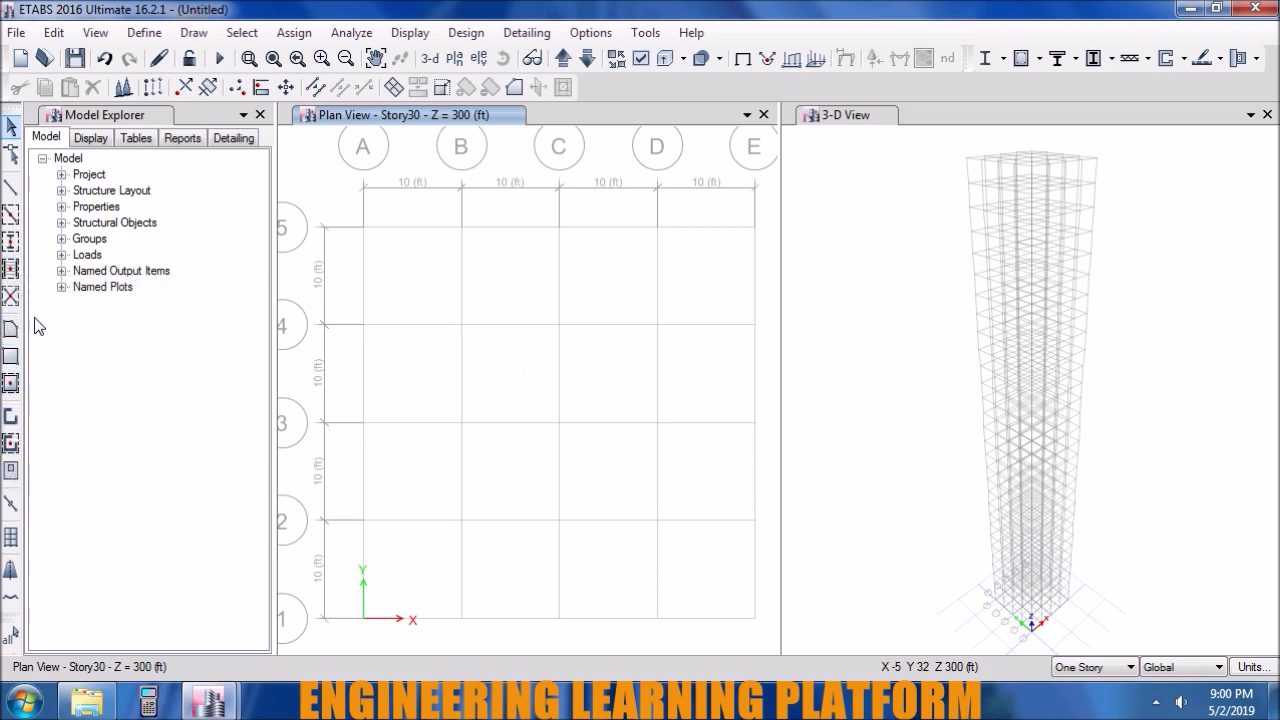
- Draw the four Story30 walls: B5–D5, E4–E2, D1–B1 and A2–A4
{"action": "left_click", "coordinate": [11, 420]}
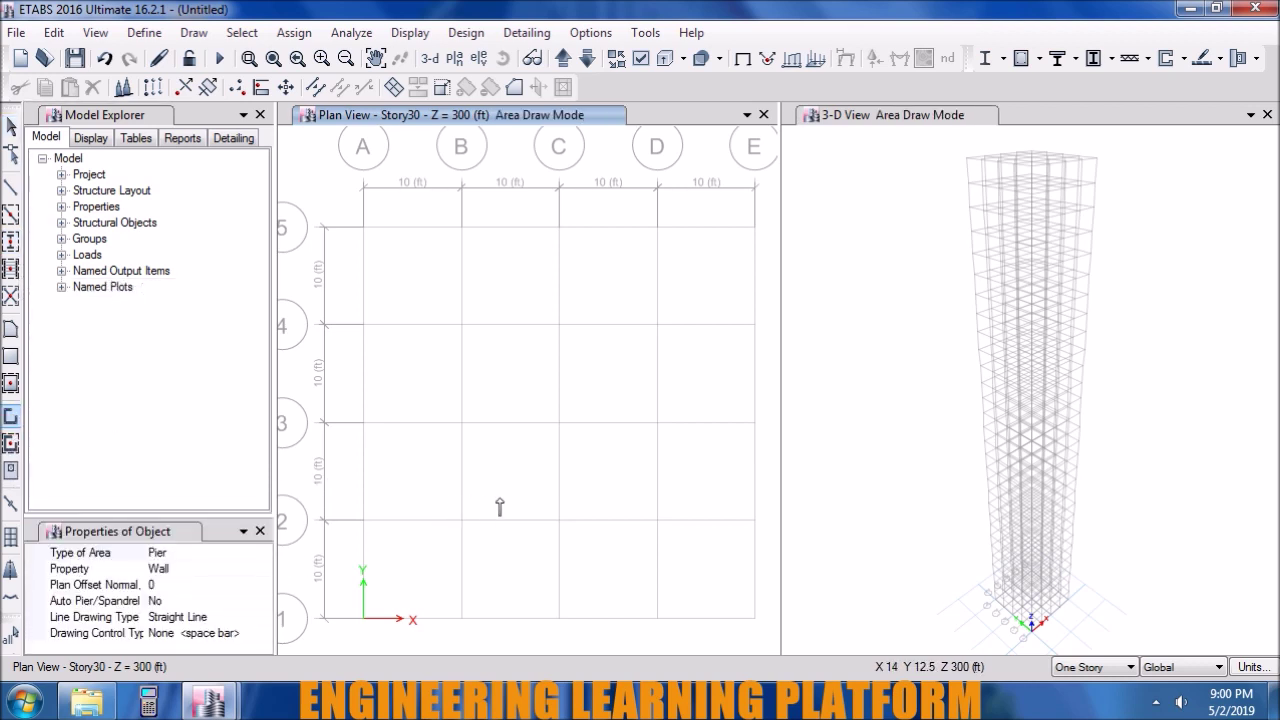
{"action": "left_click", "coordinate": [462, 228]}
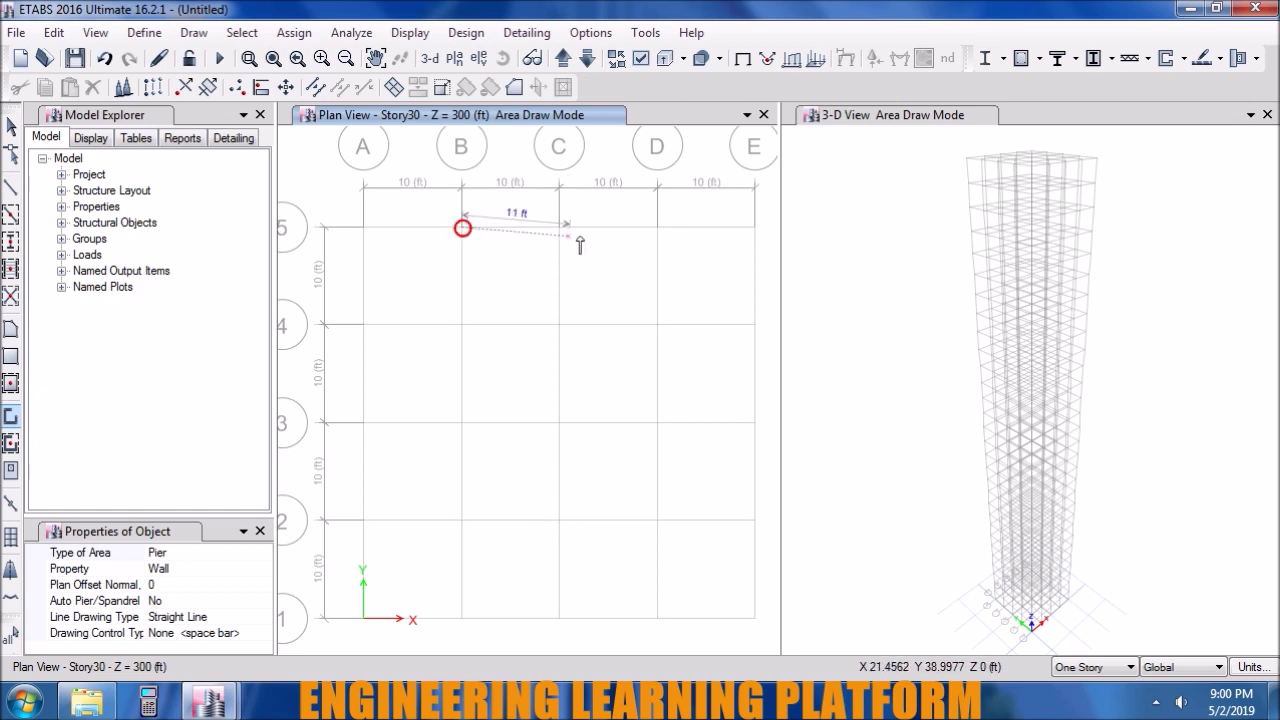
{"action": "double_click", "coordinate": [657, 228]}
{"action": "left_click", "coordinate": [754, 325]}
{"action": "double_click", "coordinate": [755, 521]}
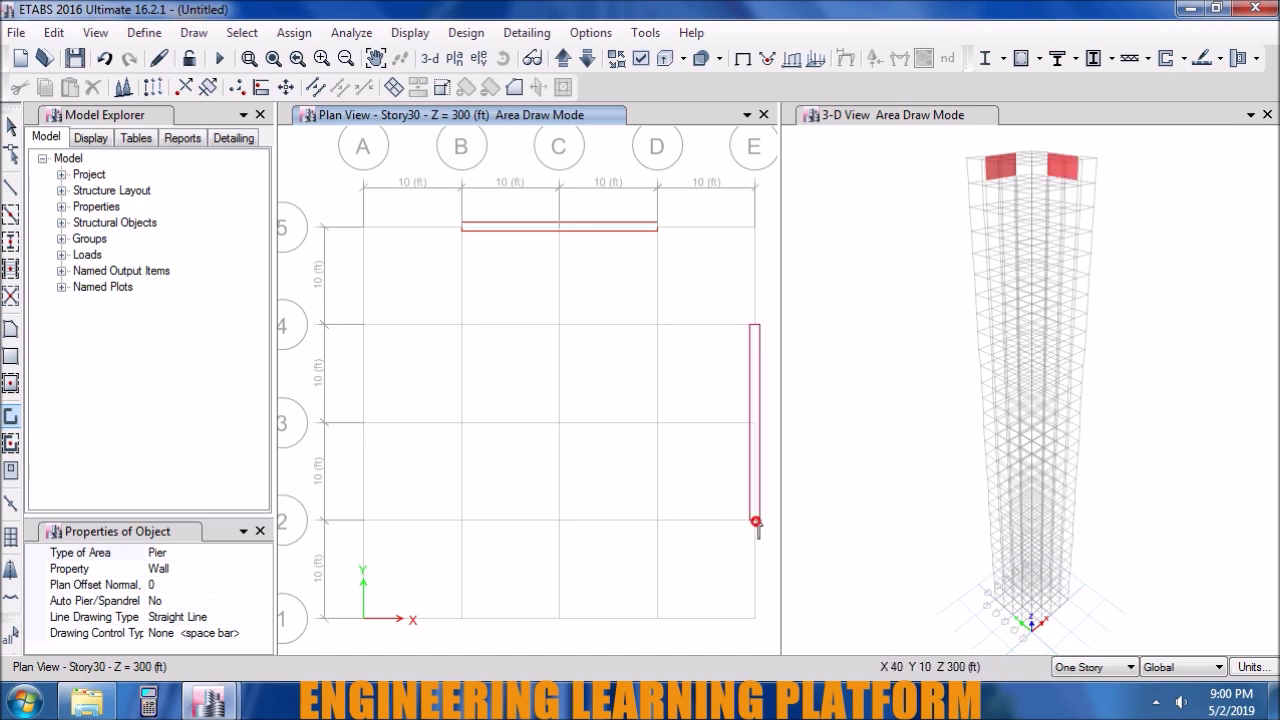
{"action": "left_click", "coordinate": [656, 621]}
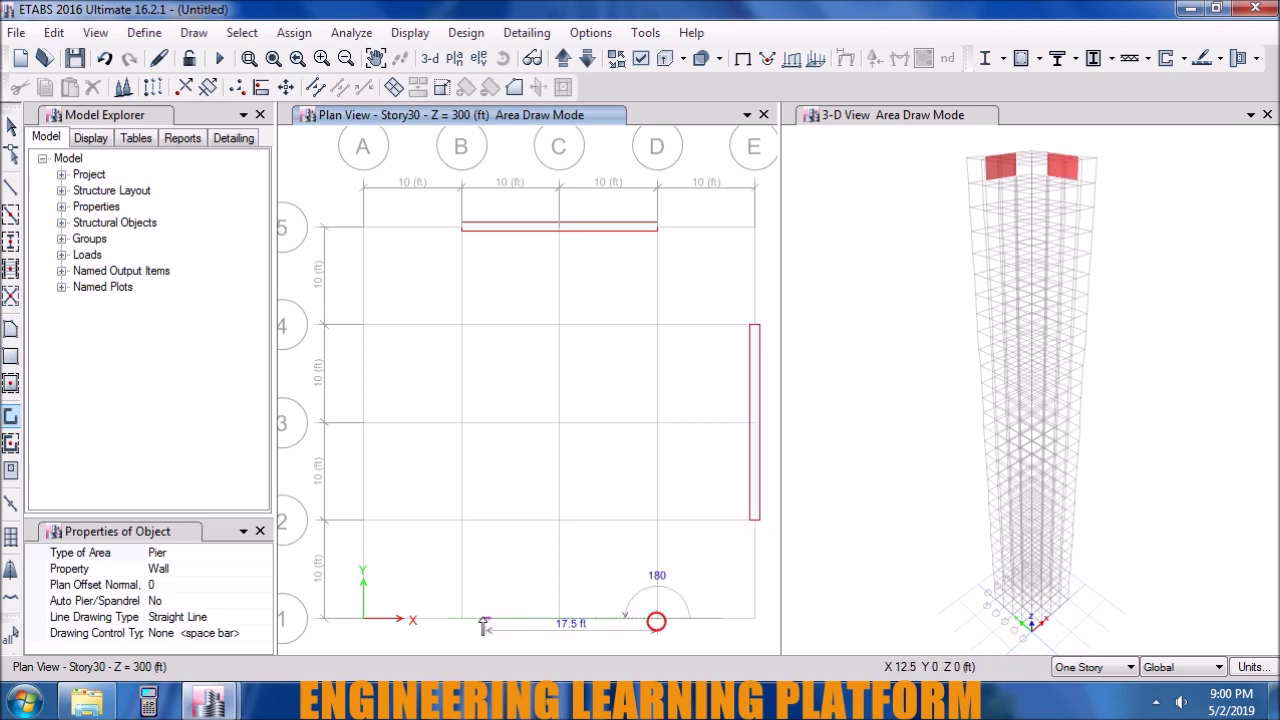
{"action": "double_click", "coordinate": [461, 619]}
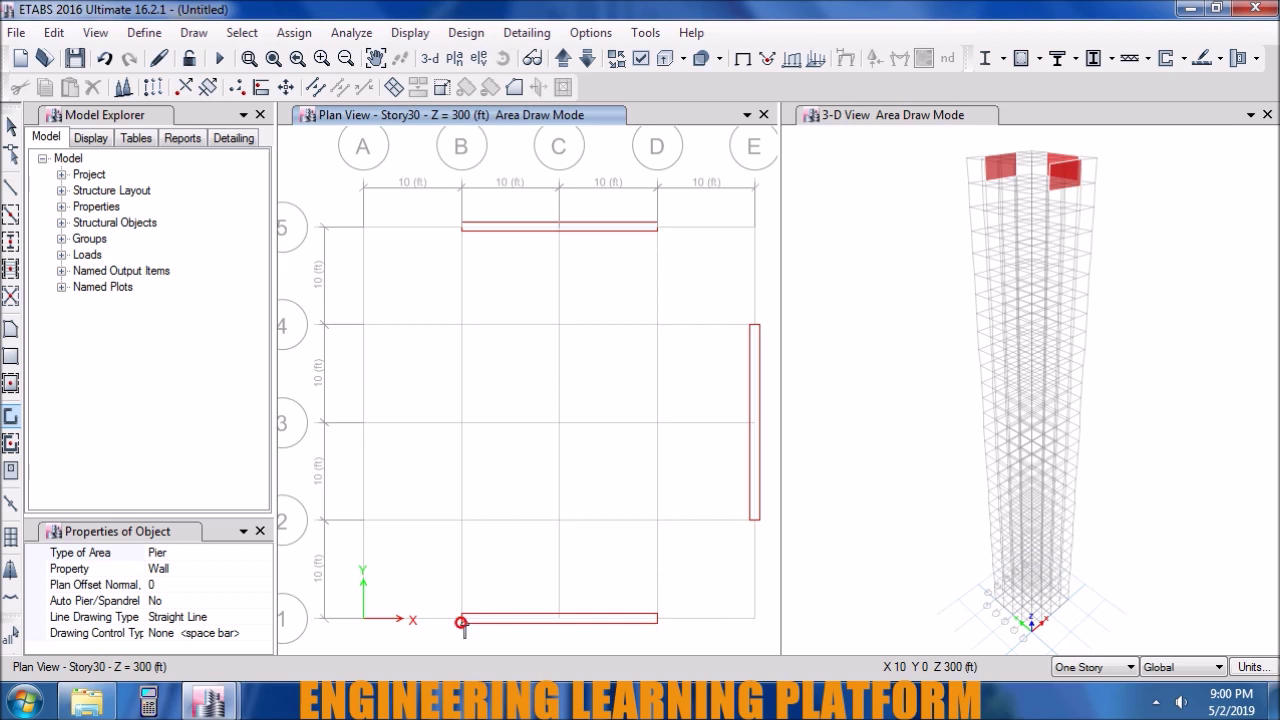
{"action": "left_click", "coordinate": [363, 520]}
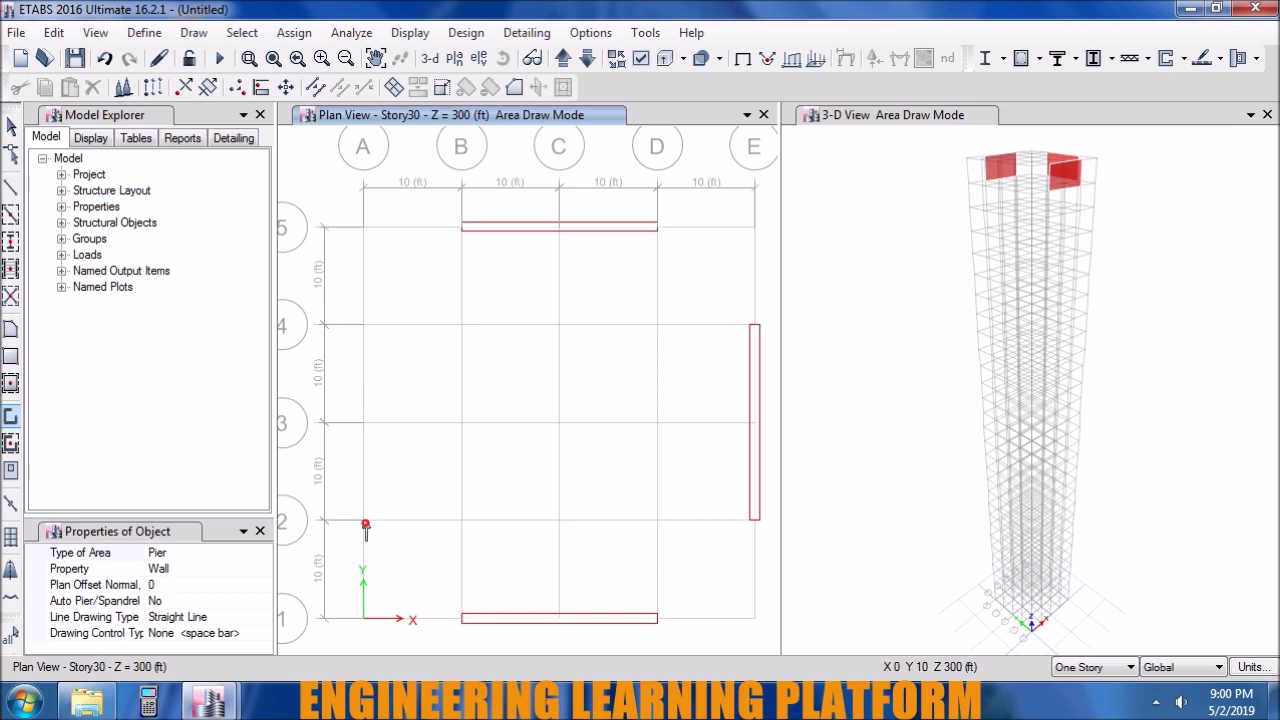
{"action": "double_click", "coordinate": [364, 326]}
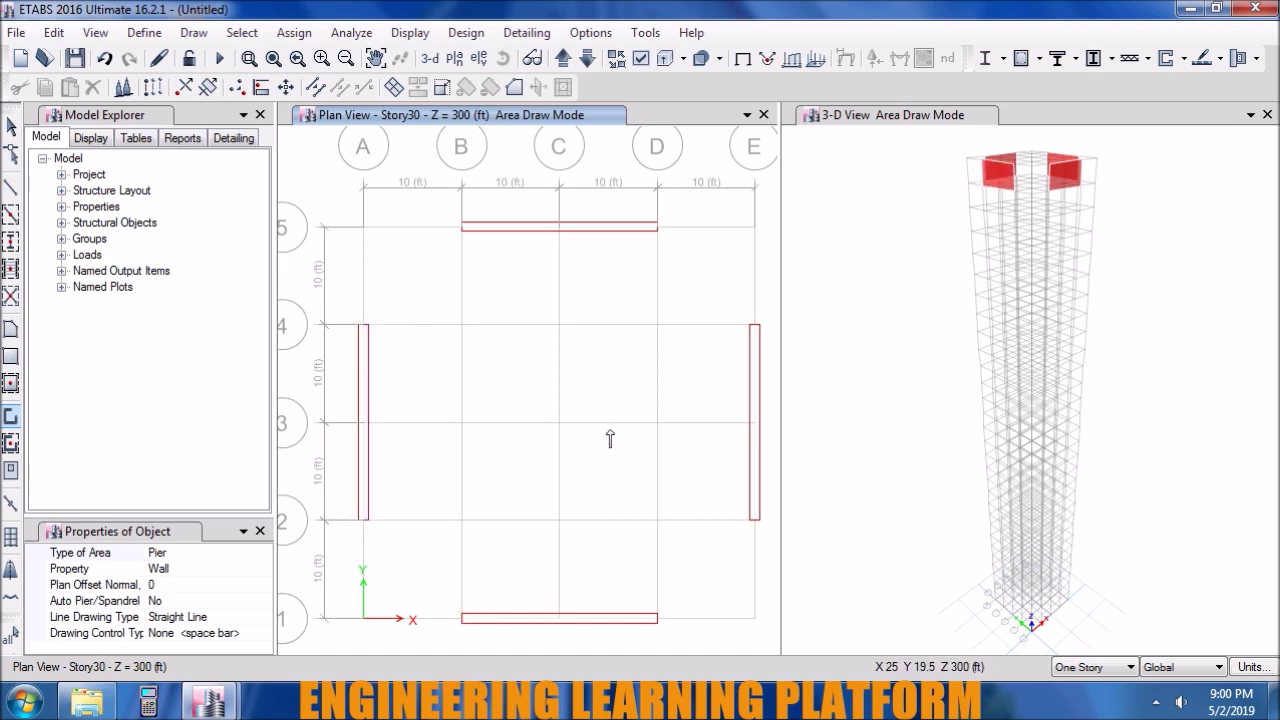
{"action": "key", "text": "Escape"}
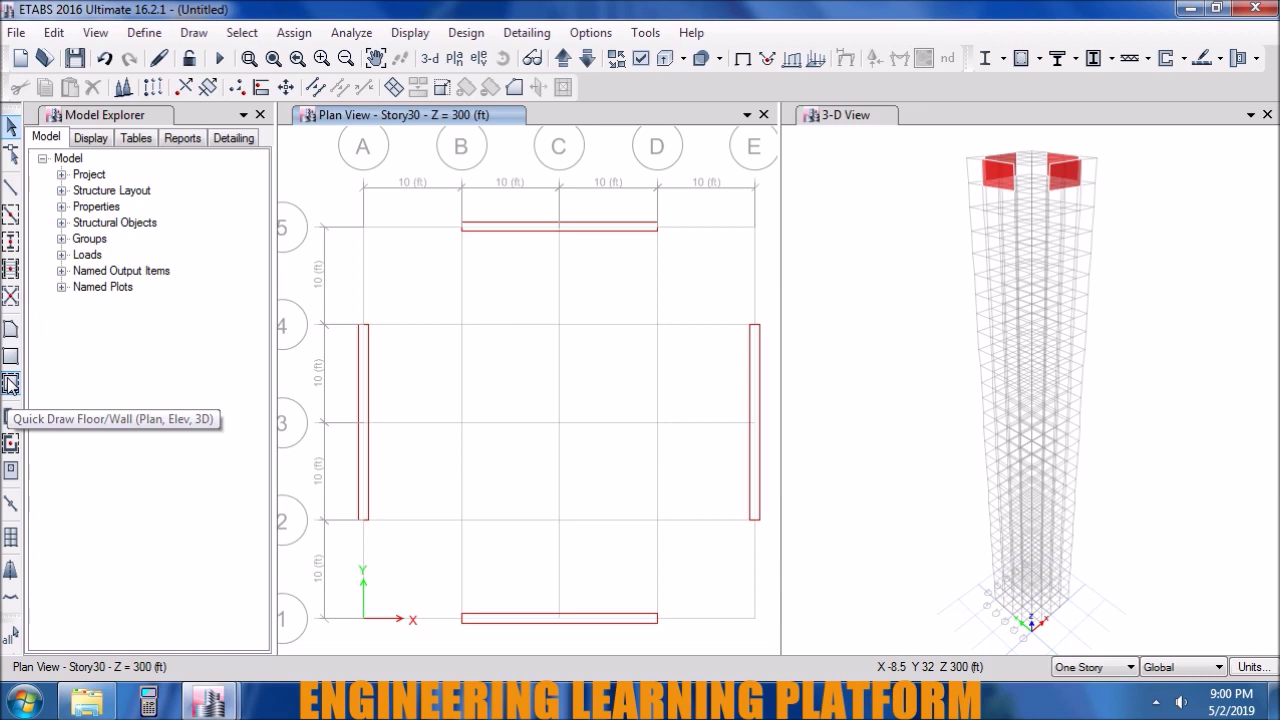
- Start a Slab floor outline through corners A4, B4, B5, D5, D4 and E4
{"action": "left_click", "coordinate": [10, 328]}
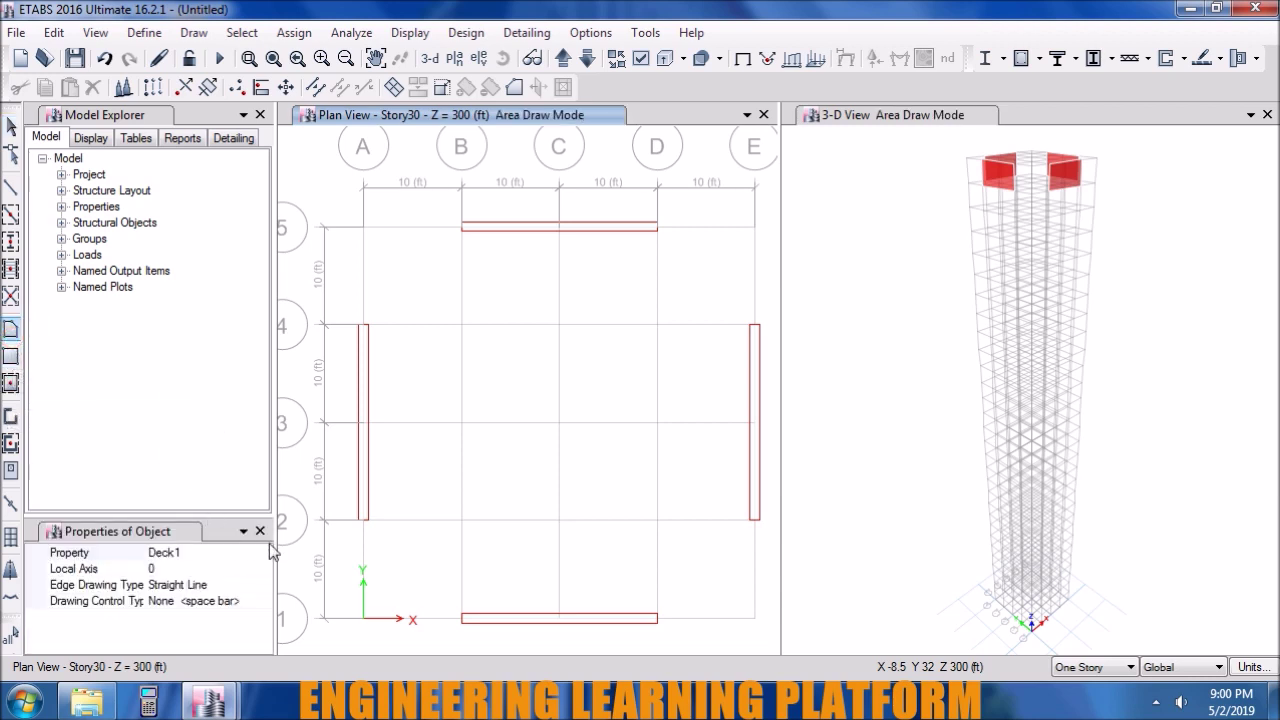
{"action": "left_click", "coordinate": [263, 553]}
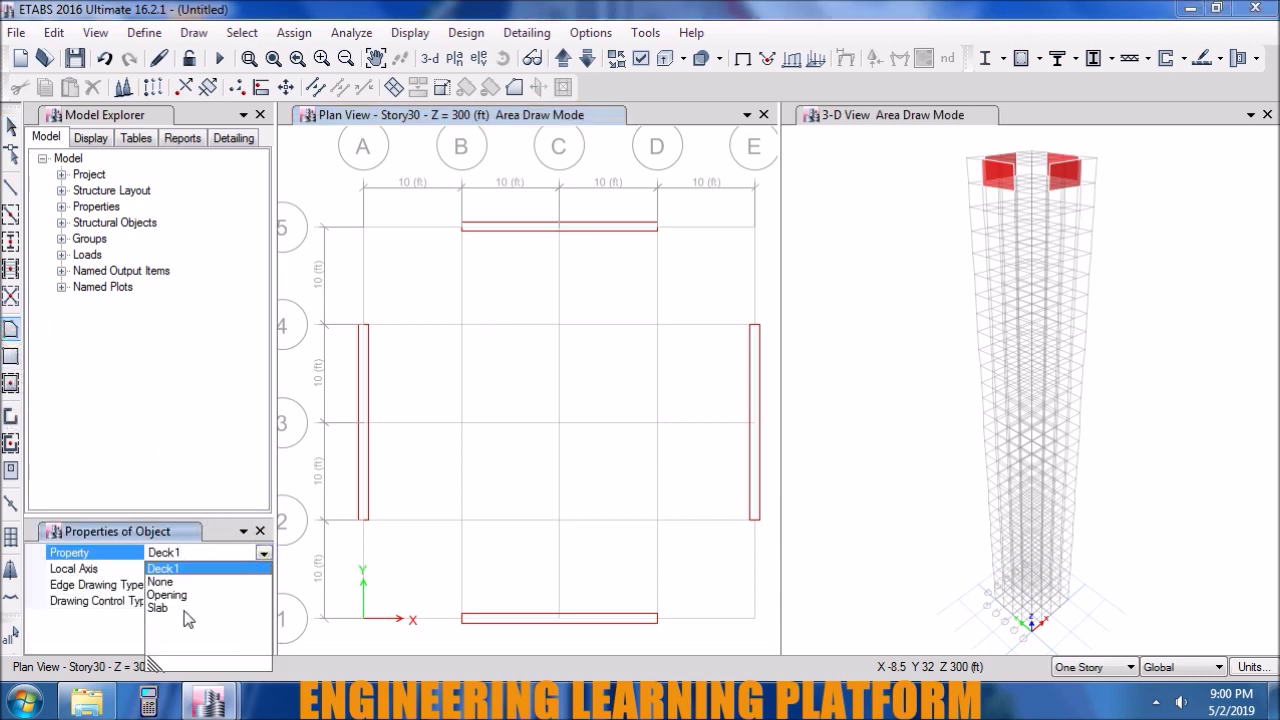
{"action": "left_click", "coordinate": [184, 610]}
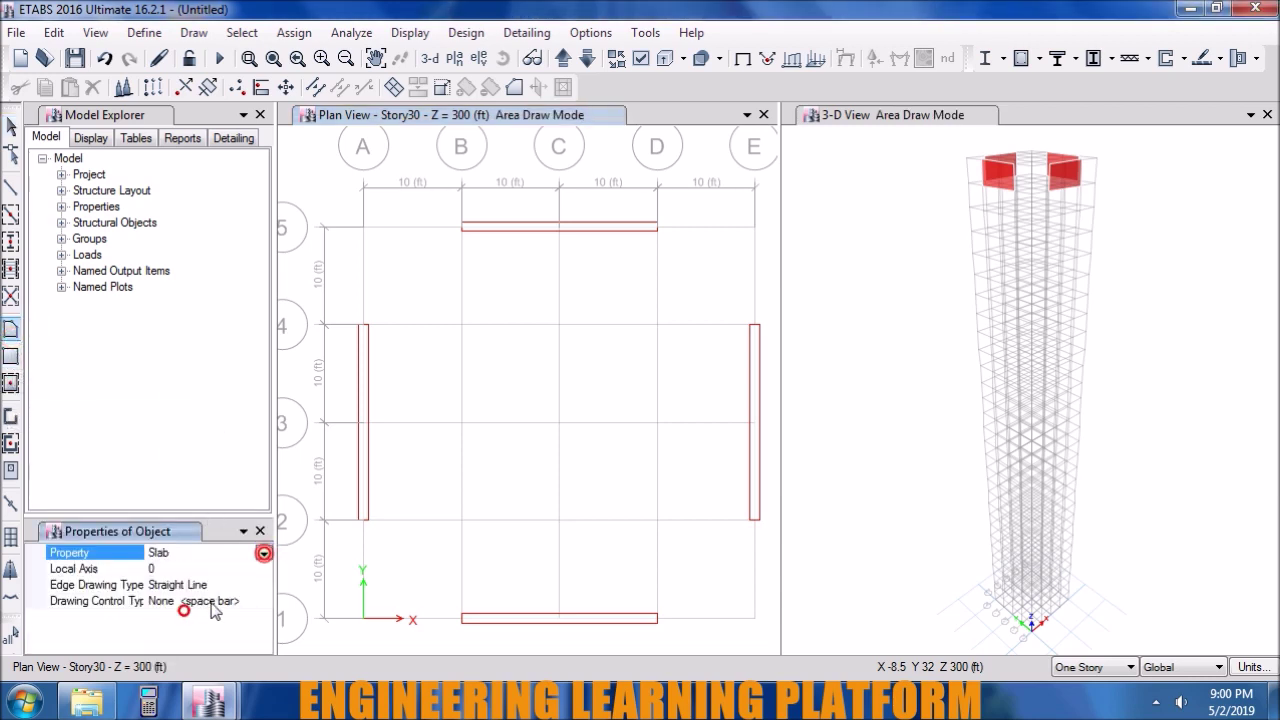
{"action": "left_click", "coordinate": [365, 330]}
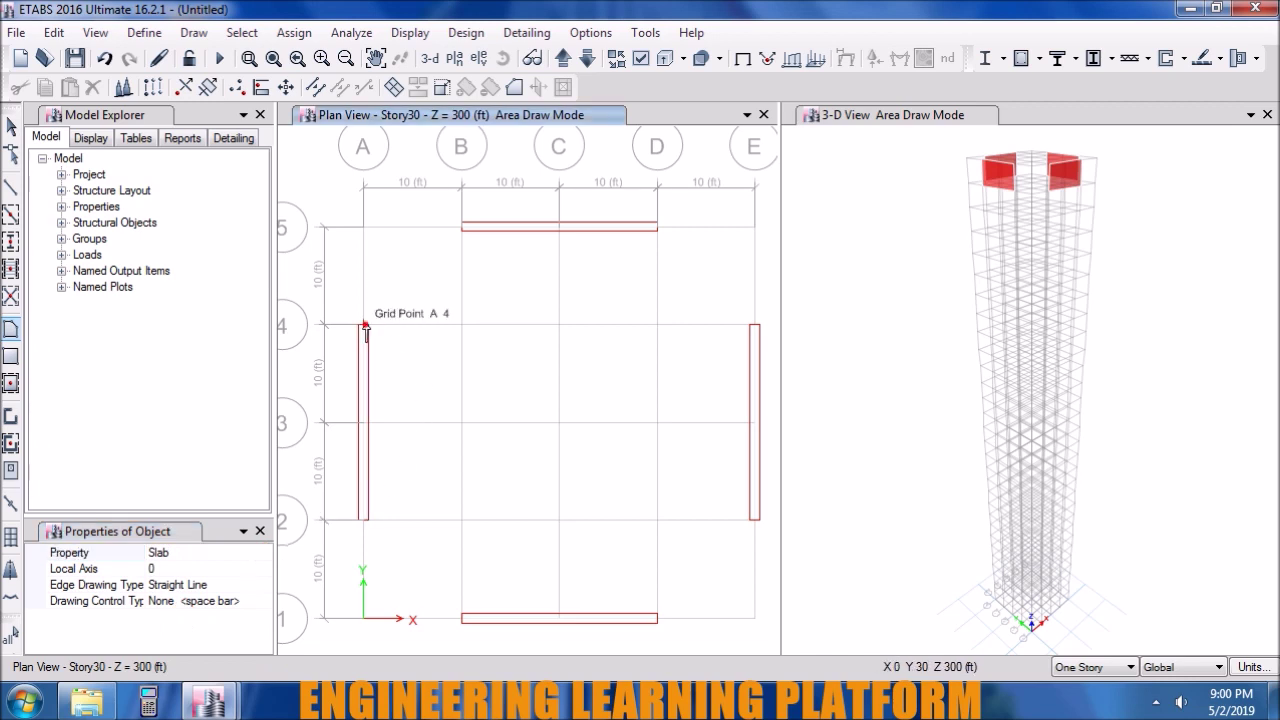
{"action": "left_click", "coordinate": [462, 325]}
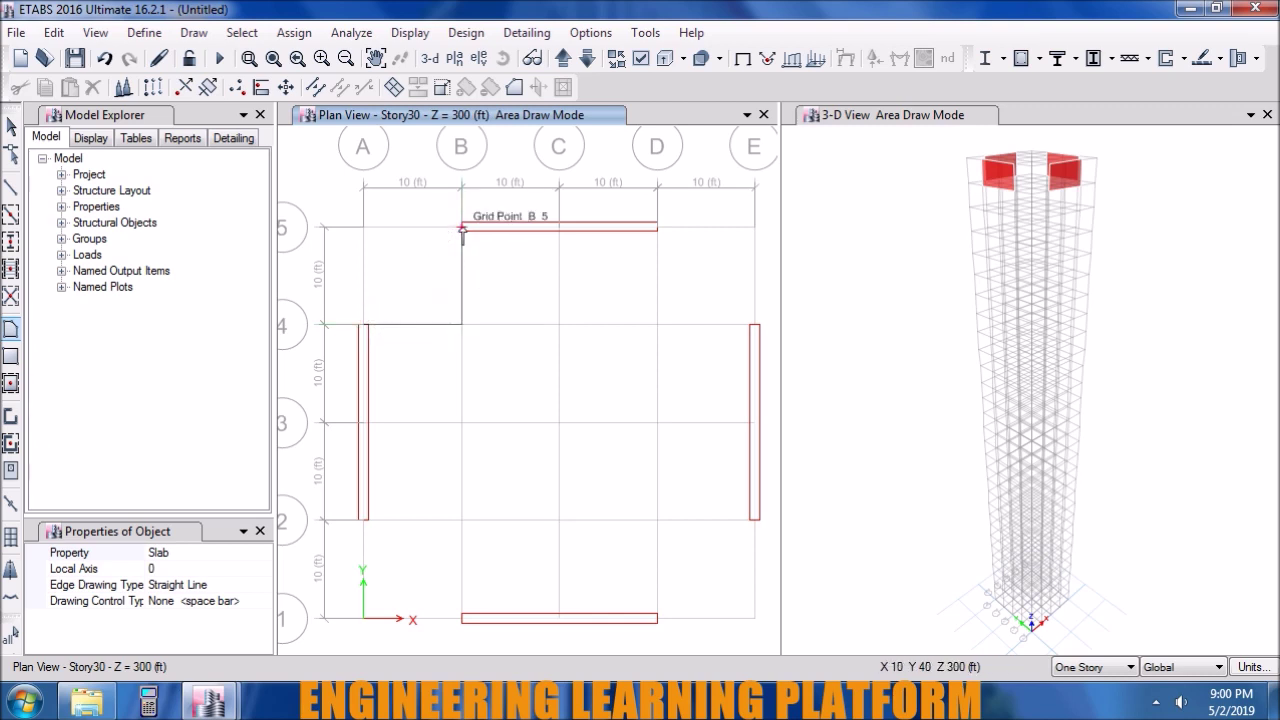
{"action": "left_click", "coordinate": [462, 228]}
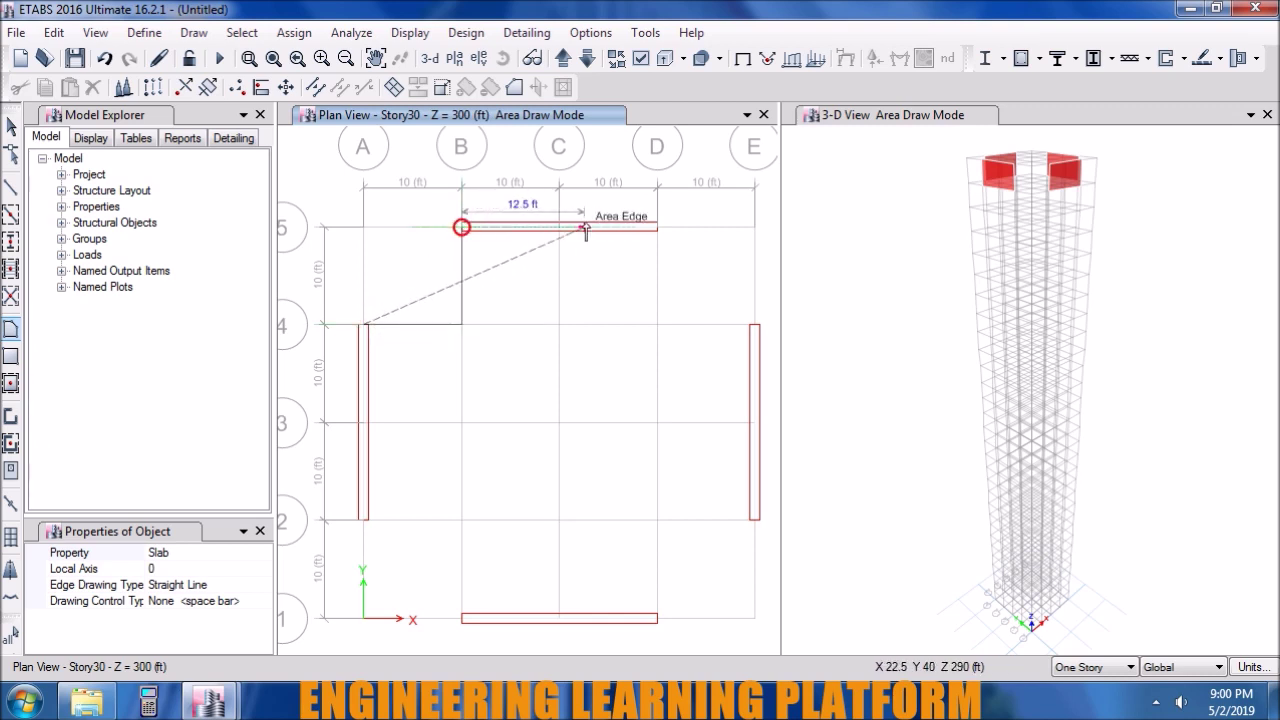
{"action": "left_click", "coordinate": [657, 228]}
{"action": "left_click", "coordinate": [658, 325]}
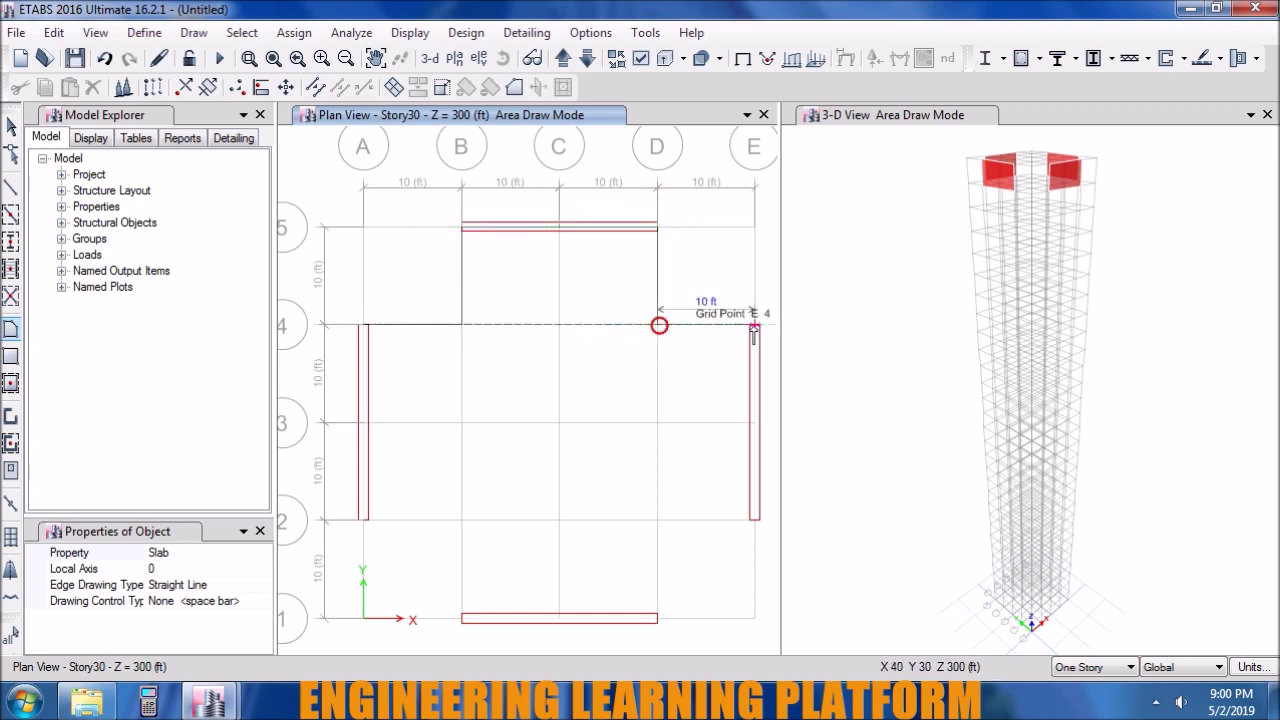
{"action": "left_click", "coordinate": [754, 325]}
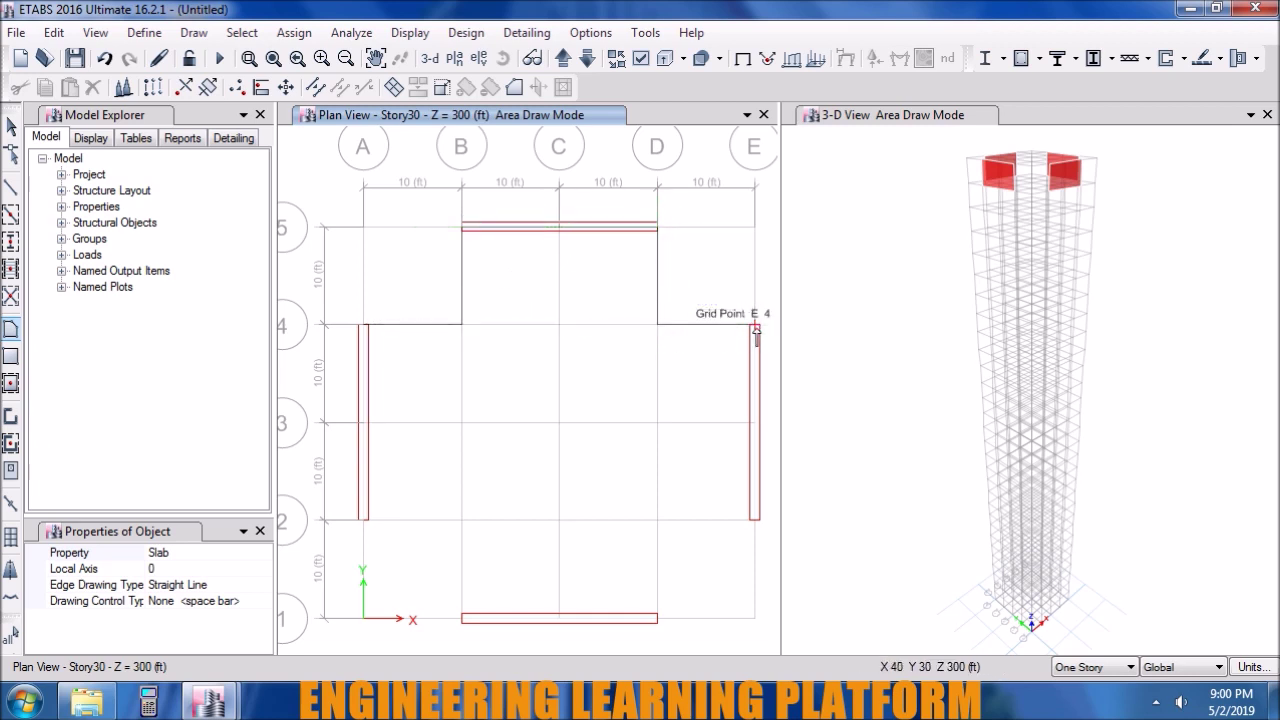
- Continue the outline through E2, D2, D1, B1, B2 and A2, closing the cross-shaped slab
{"action": "left_click", "coordinate": [755, 519]}
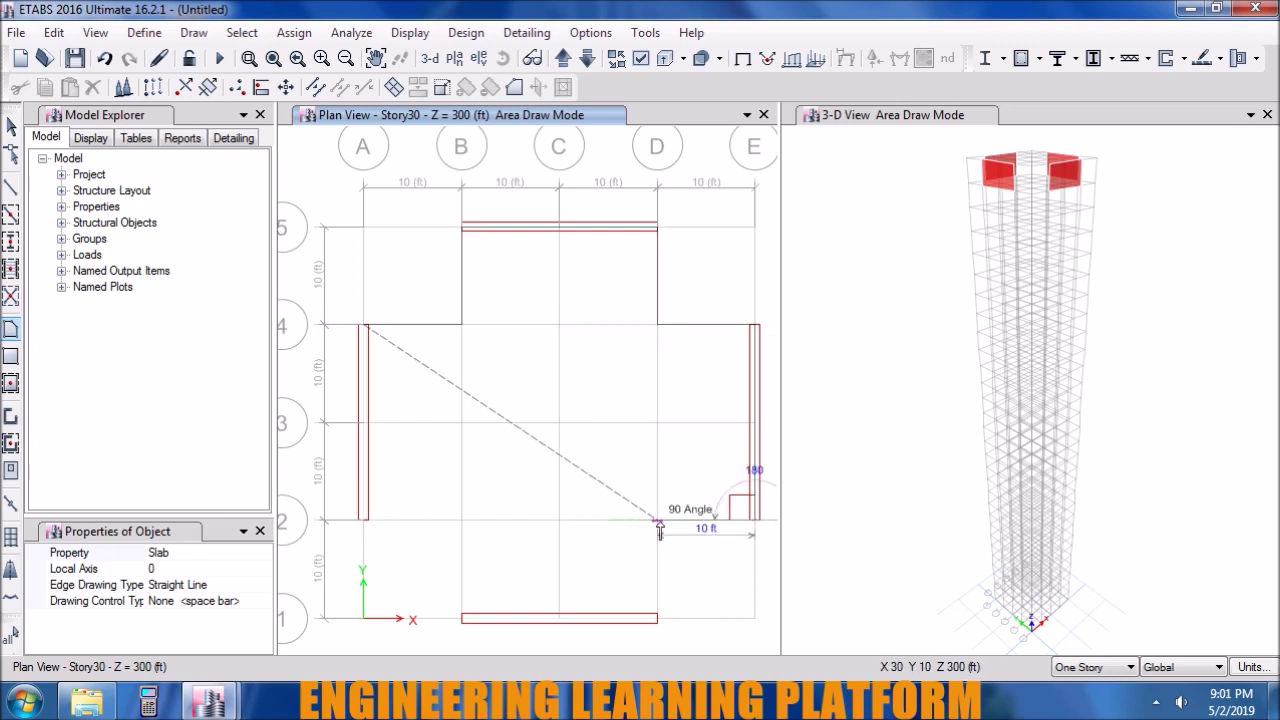
{"action": "left_click", "coordinate": [659, 521]}
{"action": "left_click", "coordinate": [657, 618]}
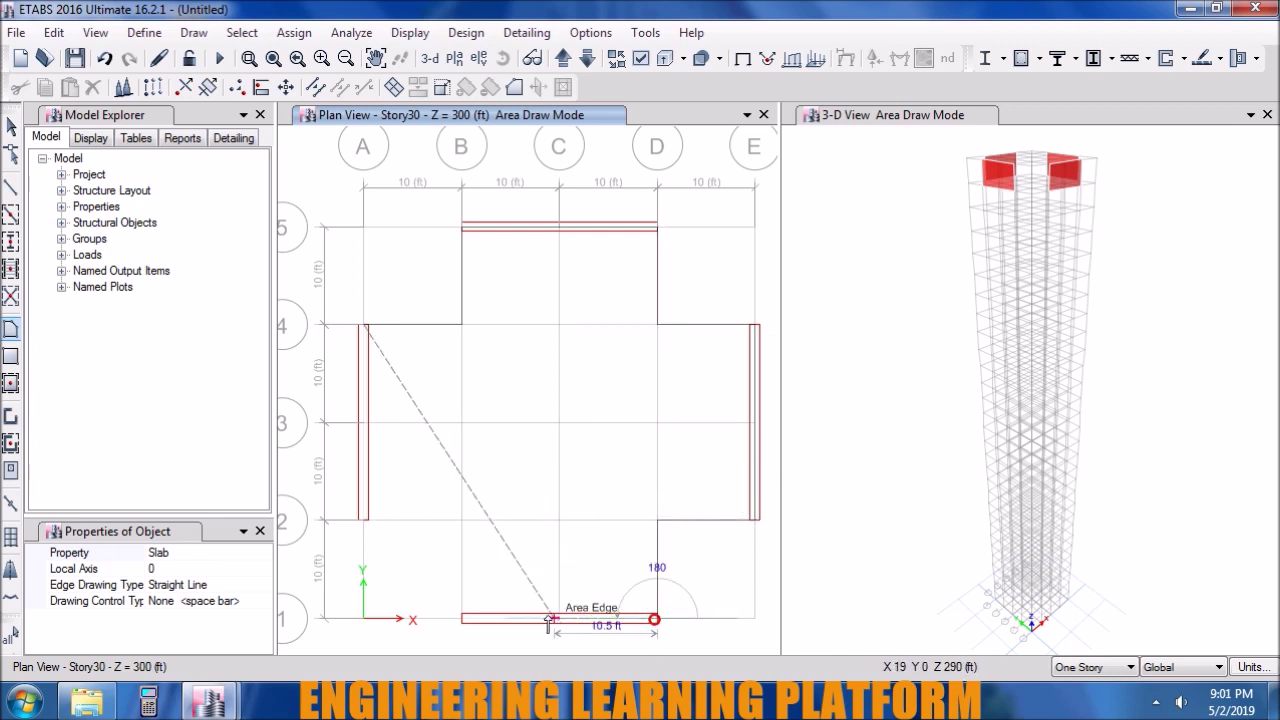
{"action": "left_click", "coordinate": [462, 618]}
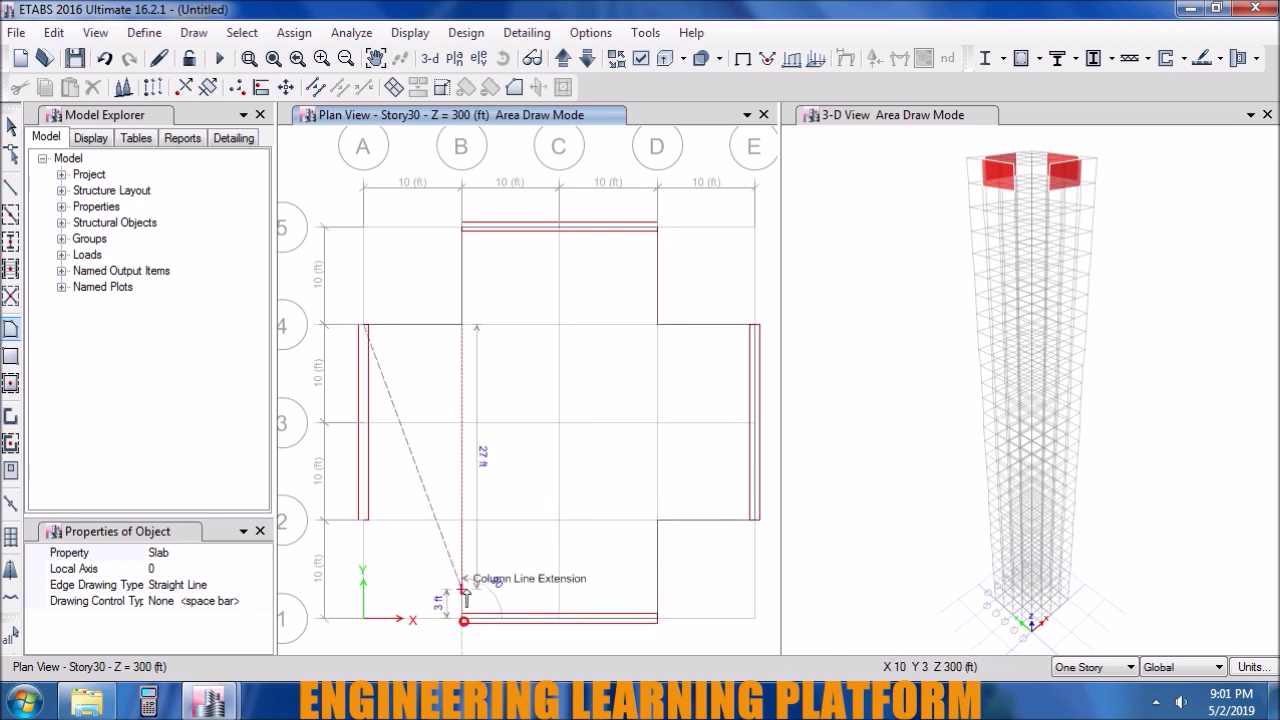
{"action": "left_click", "coordinate": [462, 521]}
{"action": "left_click", "coordinate": [364, 521]}
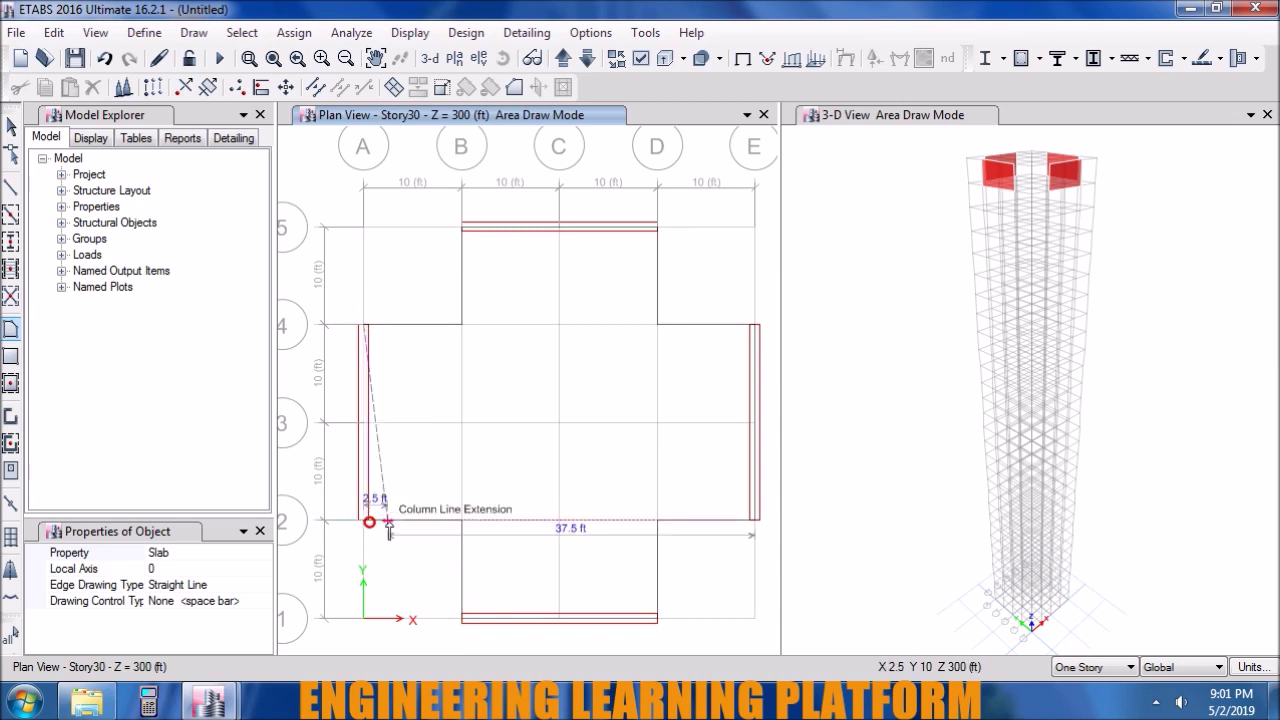
{"action": "key", "text": "Return"}
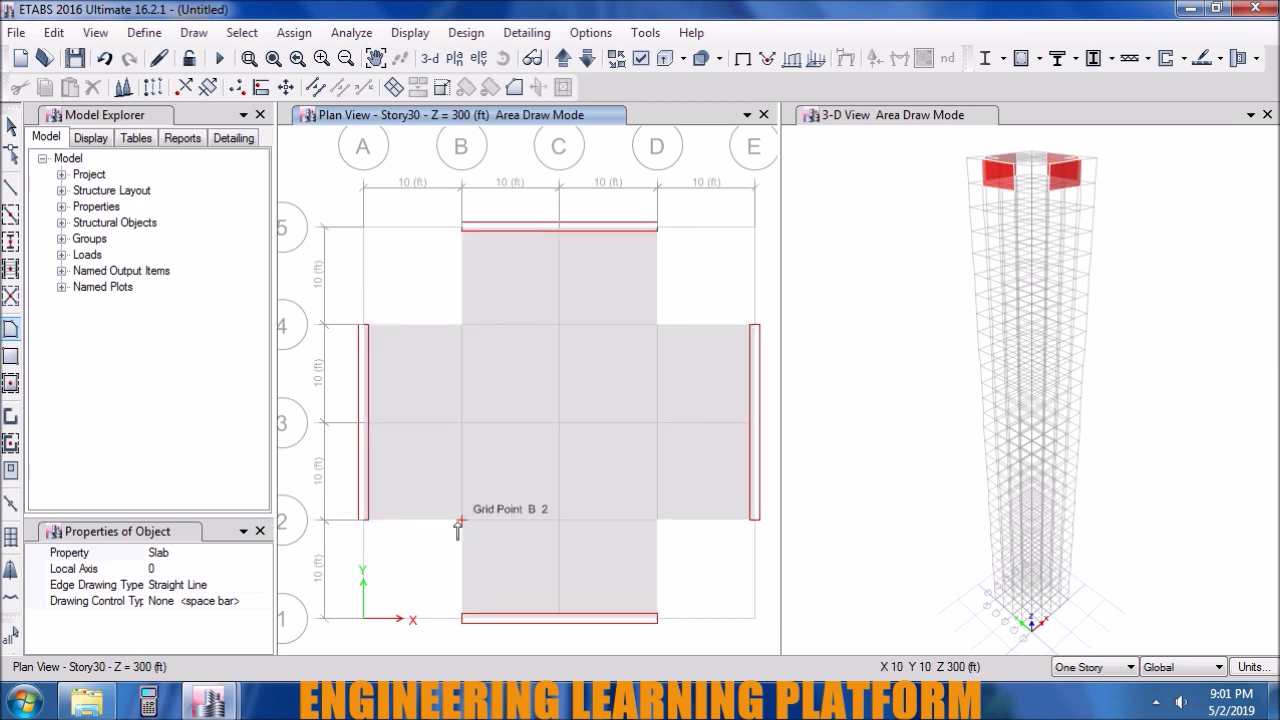
{"action": "key", "text": "Escape"}
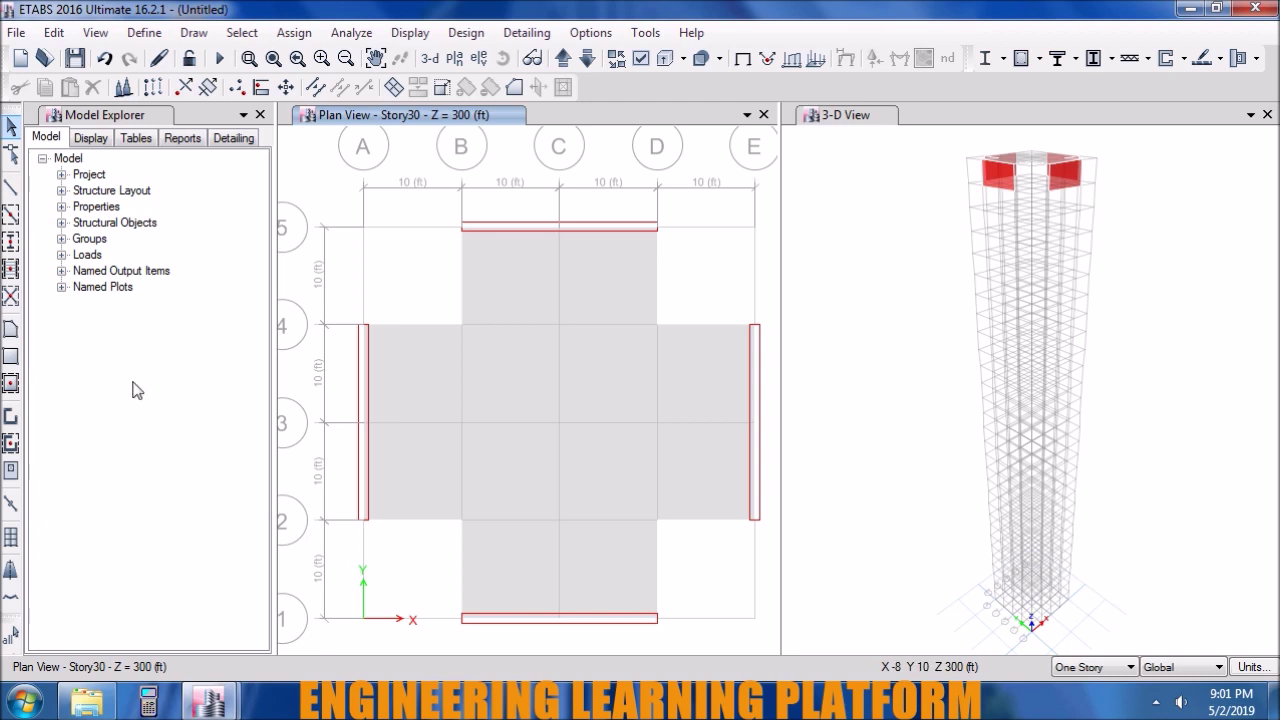
- Set the column drawing property to ConcCol, then return to drawing walls in plan
{"action": "left_click", "coordinate": [10, 241]}
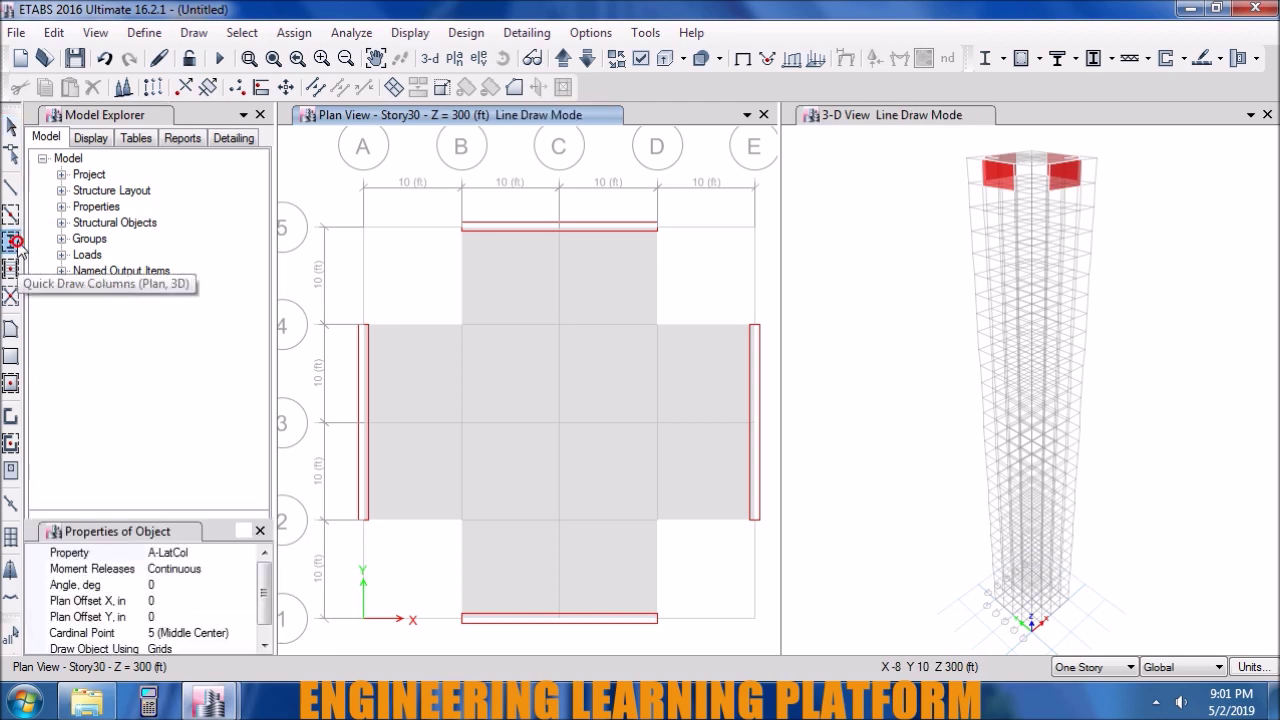
{"action": "left_click", "coordinate": [252, 556]}
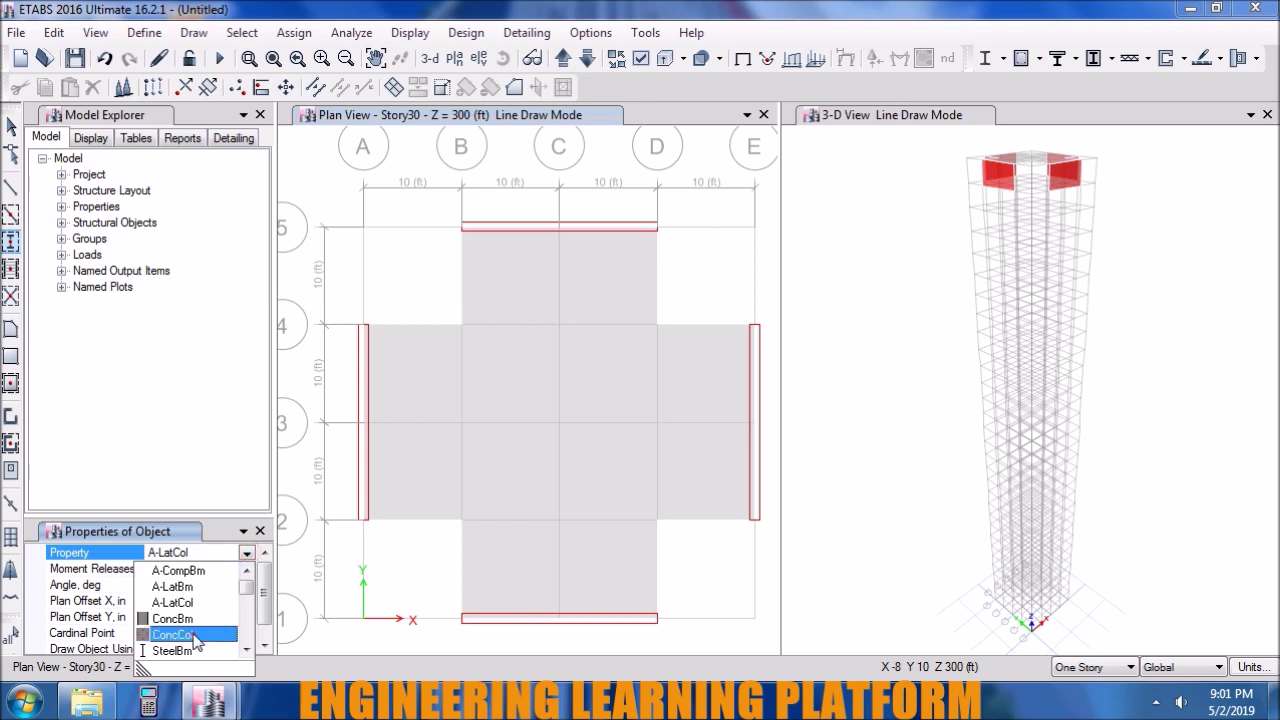
{"action": "left_click", "coordinate": [188, 635]}
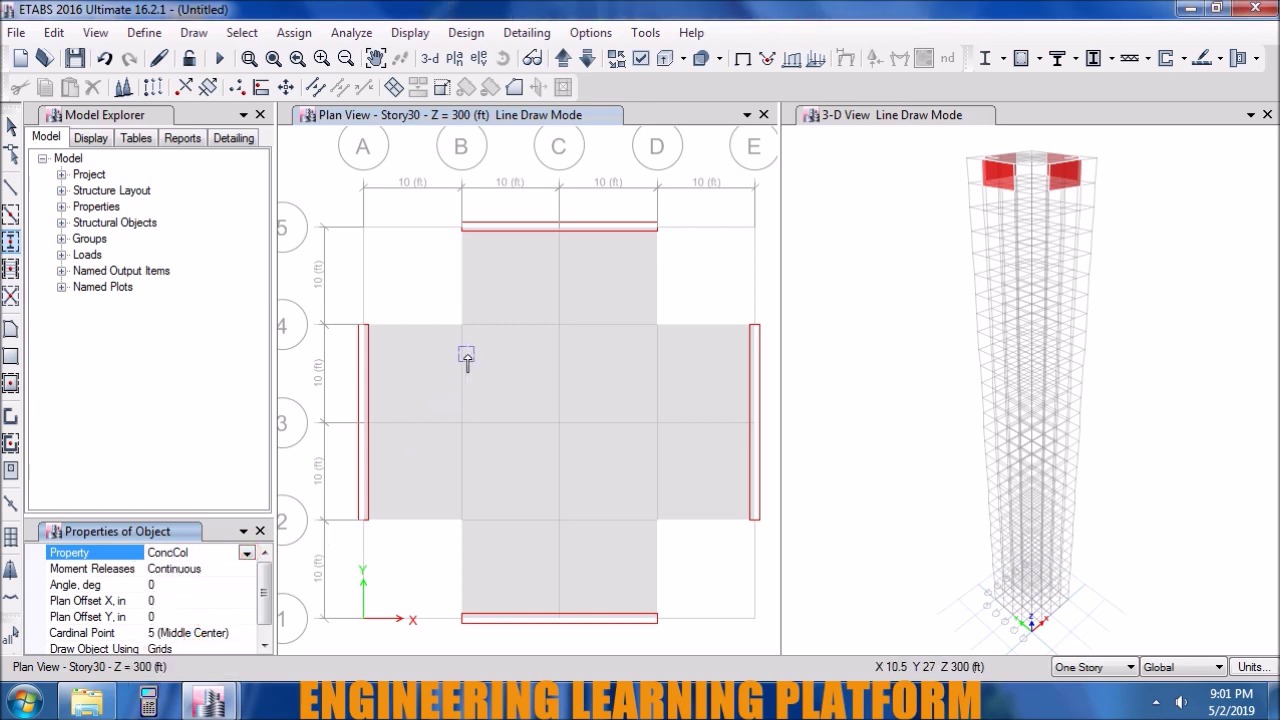
{"action": "left_click", "coordinate": [258, 531]}
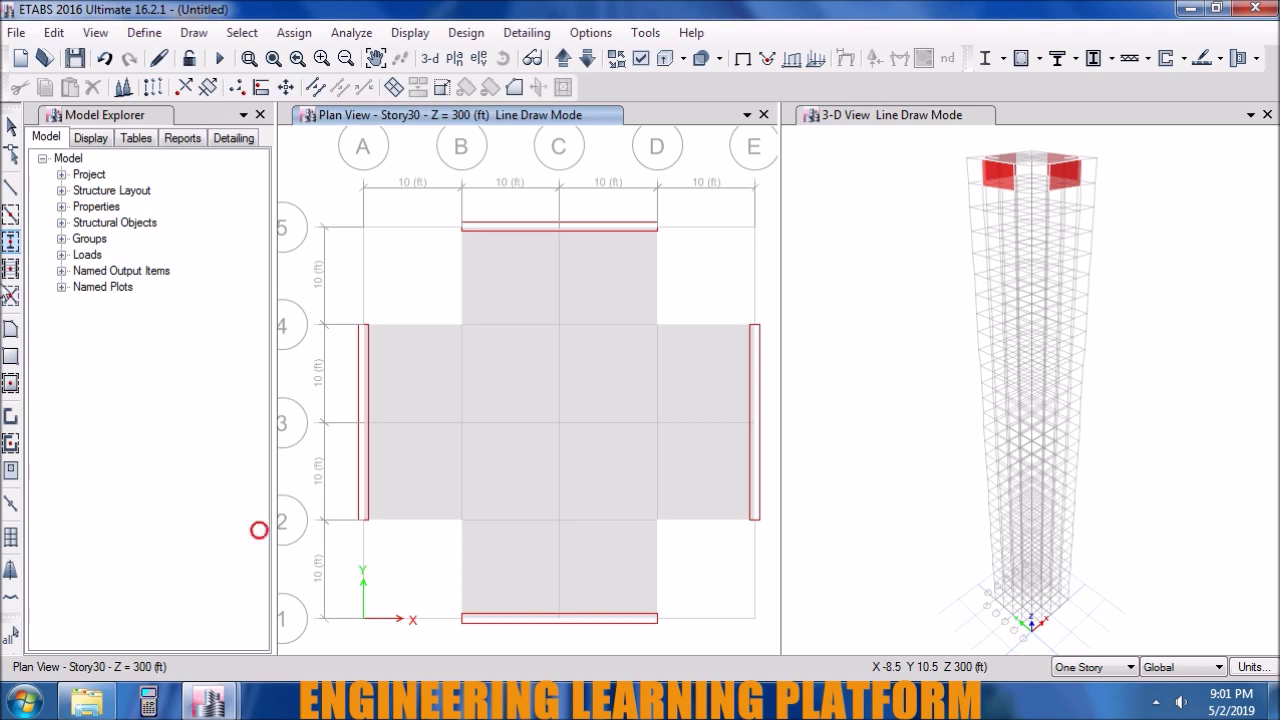
{"action": "left_click", "coordinate": [11, 418]}
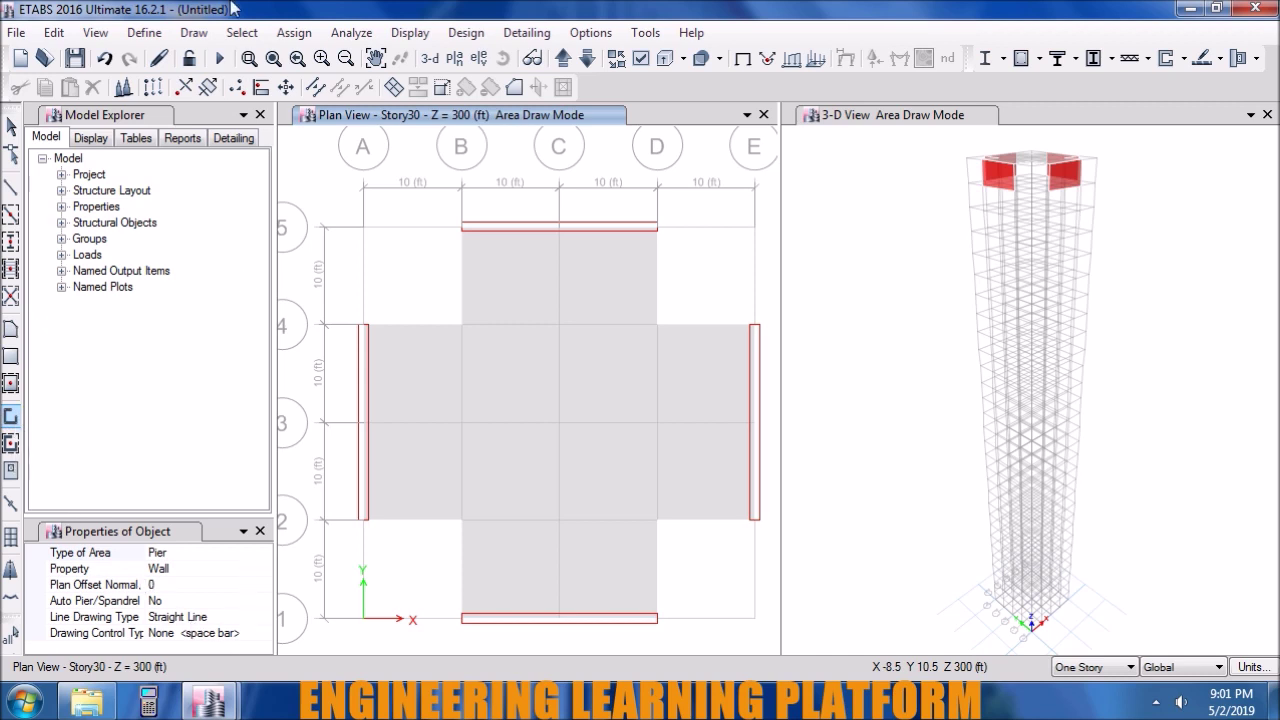
{"action": "left_click", "coordinate": [200, 32]}
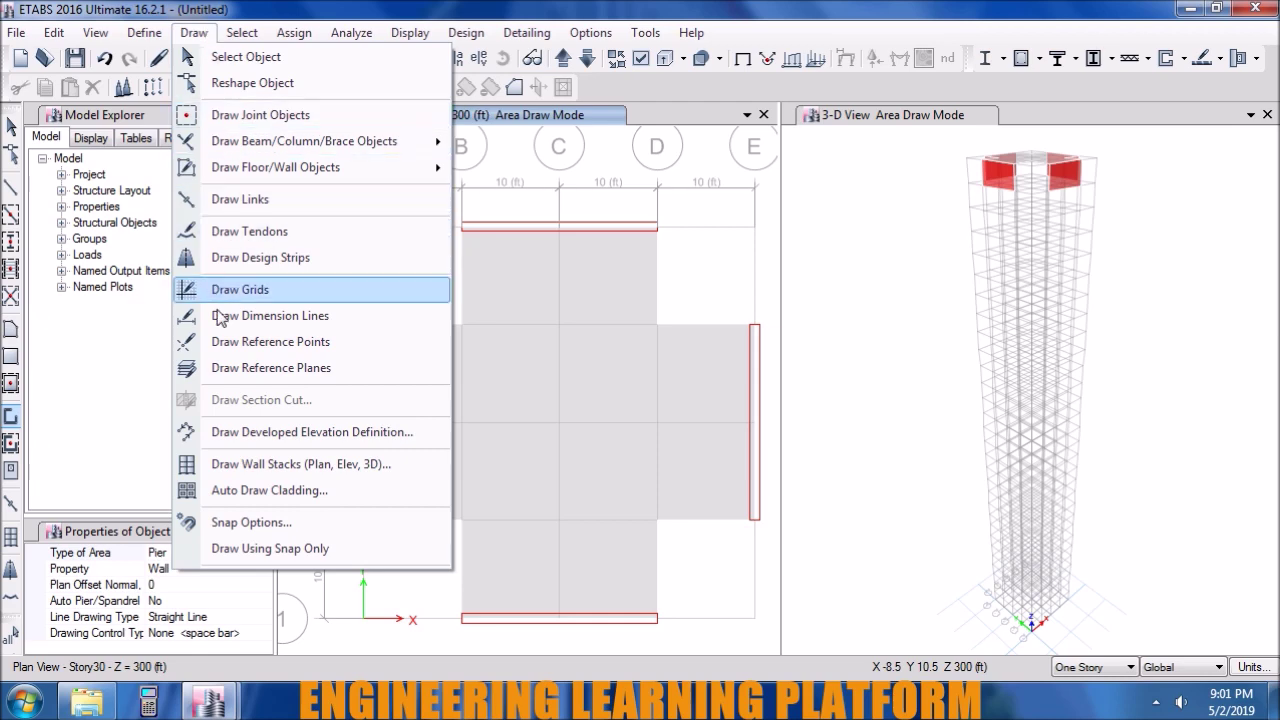
- Create a double-cell wall stack with cell lengths LX1 and LX2 of 5
{"action": "left_click", "coordinate": [250, 464]}
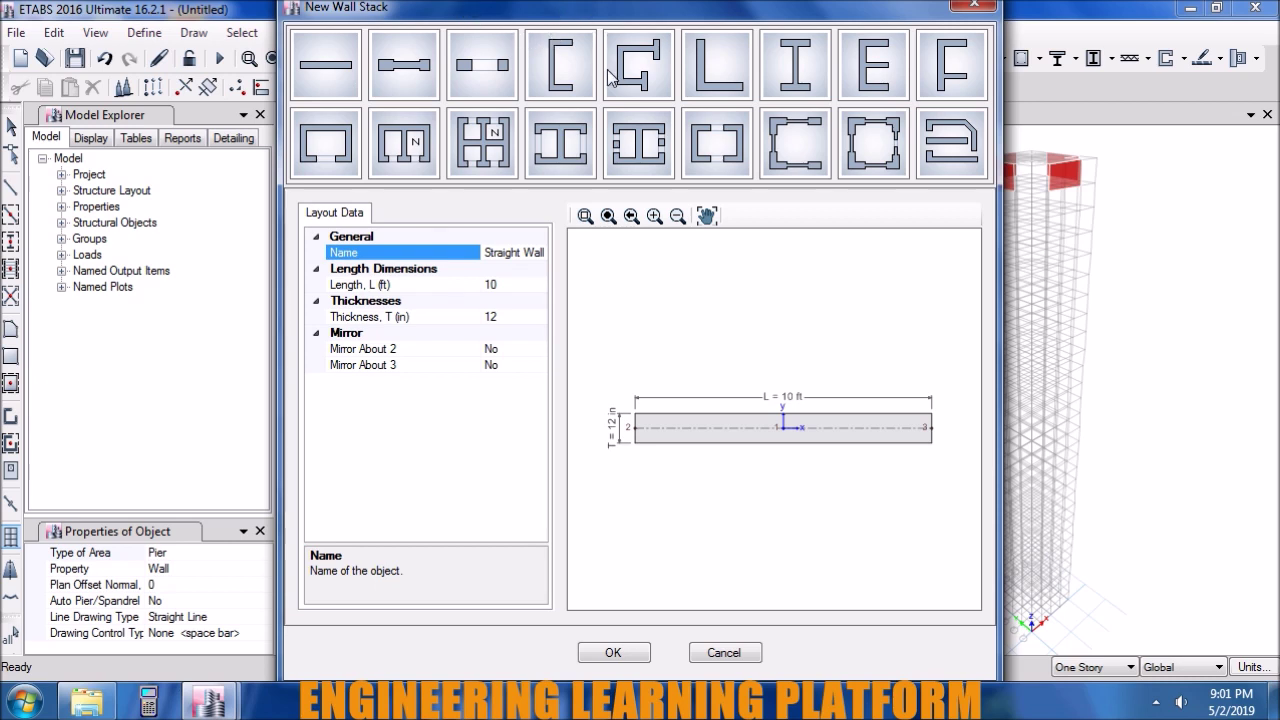
{"action": "left_click", "coordinate": [574, 168]}
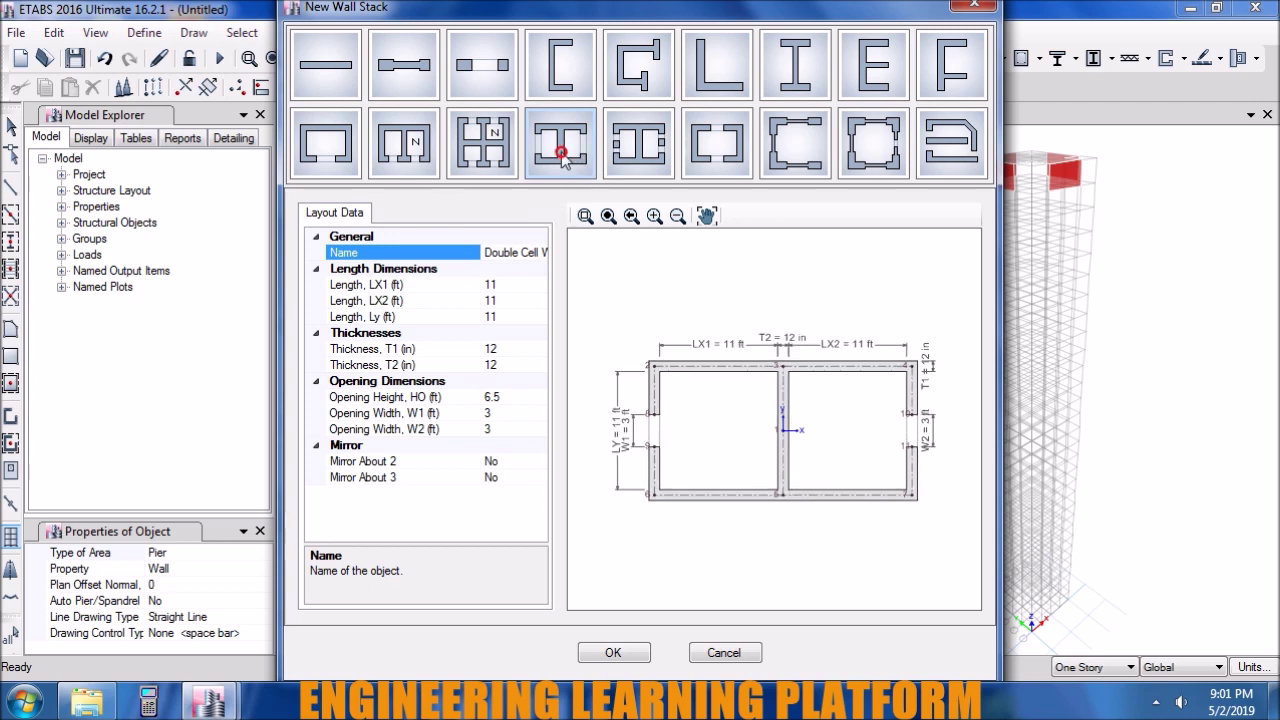
{"action": "left_click", "coordinate": [505, 285]}
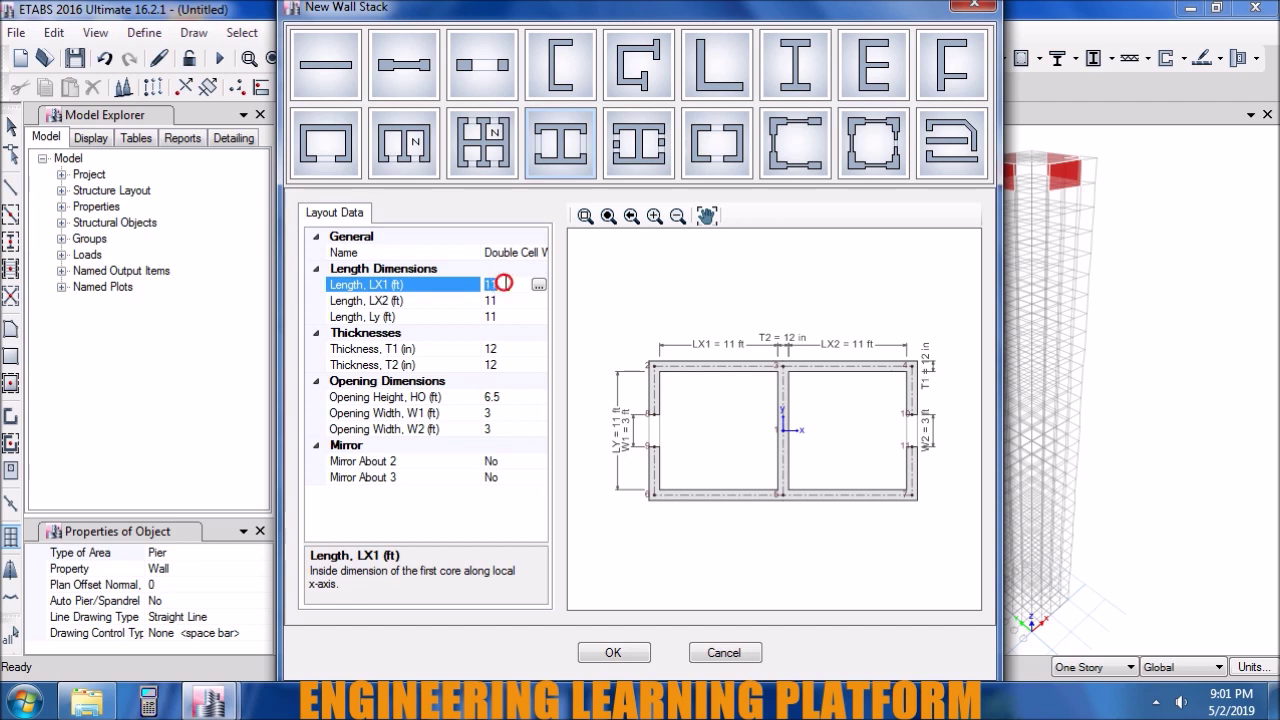
{"action": "type", "text": "5"}
{"action": "left_click", "coordinate": [503, 300]}
{"action": "type", "text": "5"}
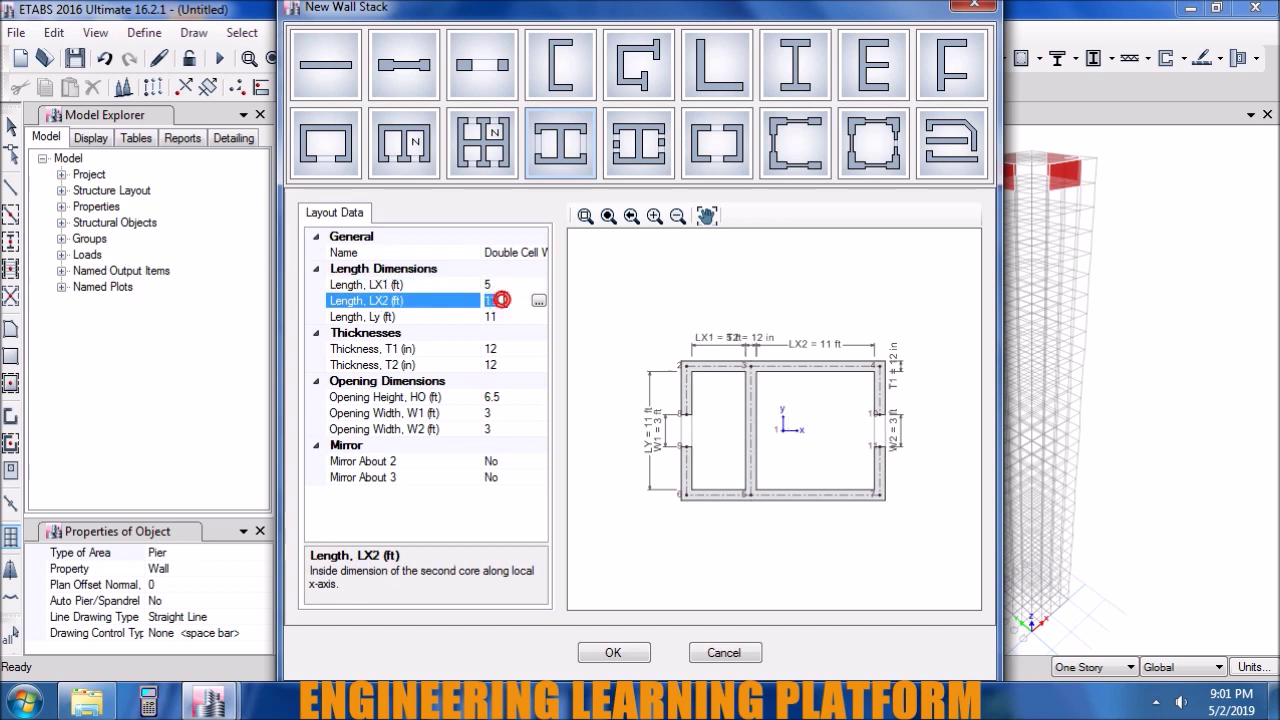
{"action": "left_click", "coordinate": [507, 316]}
{"action": "type", "text": "8"}
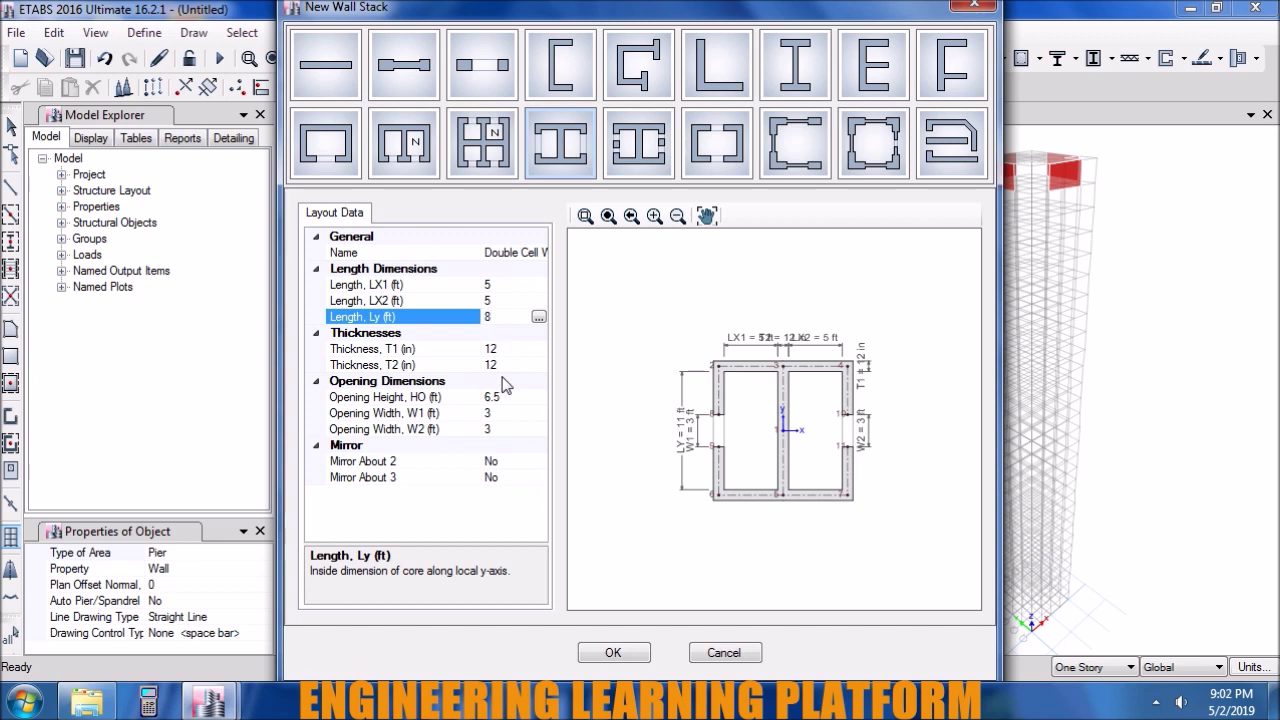
- Set Ly 8, opening height 7 and opening widths 4 and 4, then place the core at C3
{"action": "left_click", "coordinate": [508, 397]}
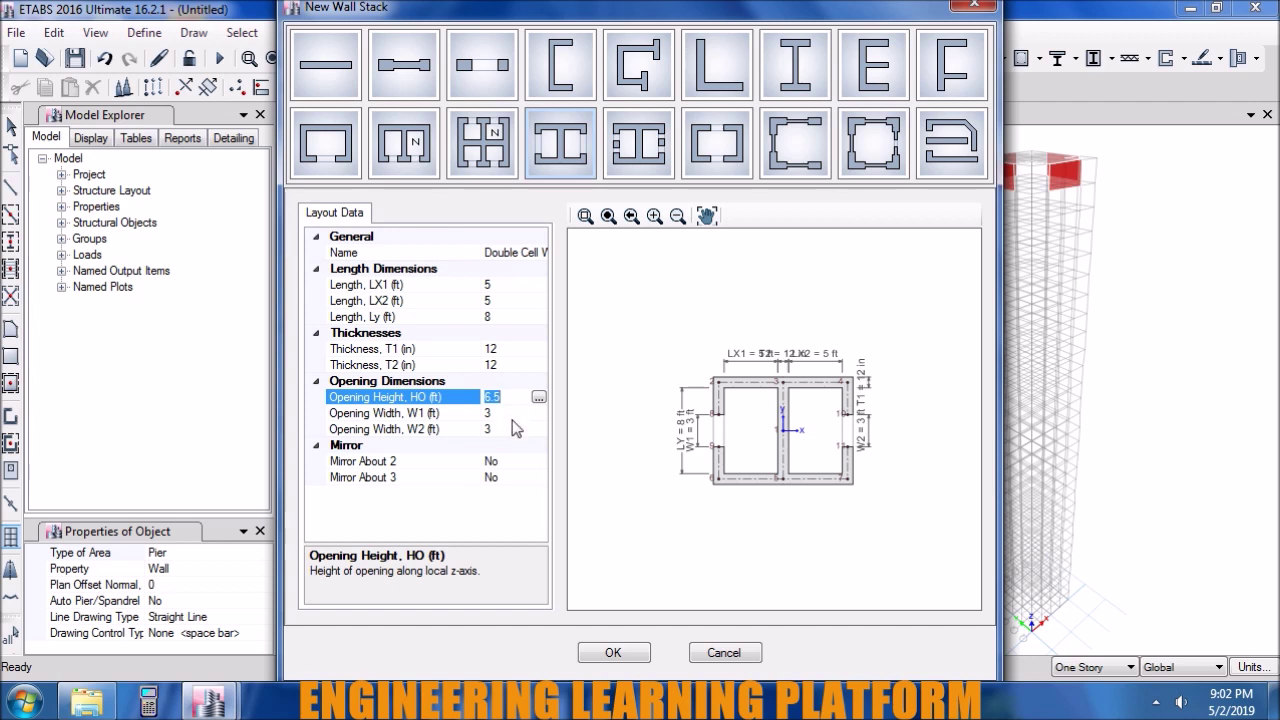
{"action": "type", "text": "7"}
{"action": "left_click", "coordinate": [511, 413]}
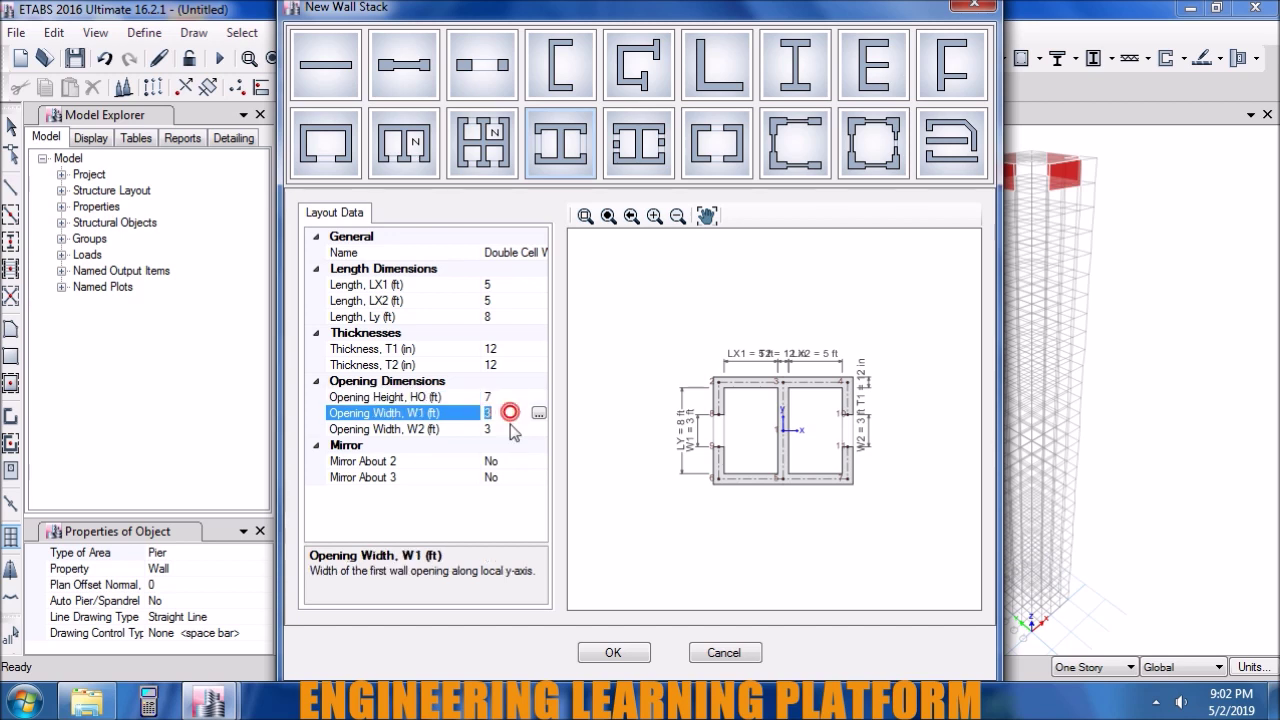
{"action": "type", "text": "4"}
{"action": "left_click", "coordinate": [509, 428]}
{"action": "type", "text": "44"}
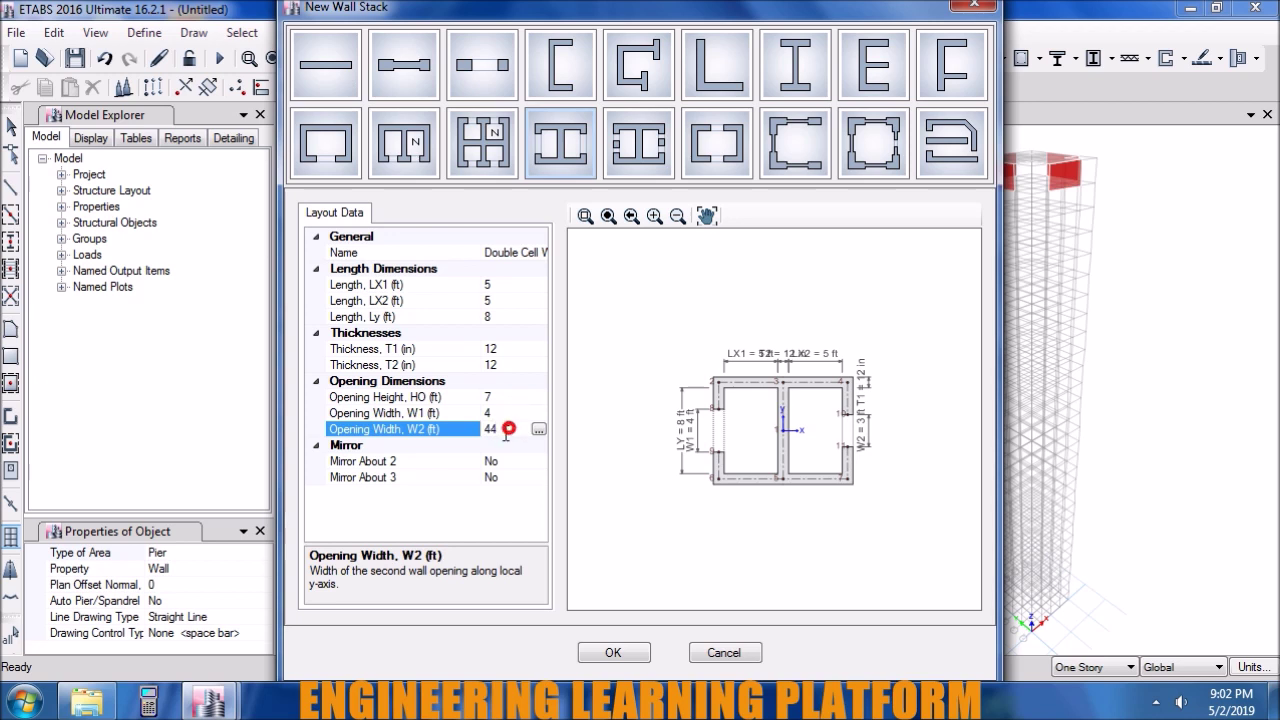
{"action": "key", "text": "BackSpace"}
{"action": "left_click", "coordinate": [509, 461]}
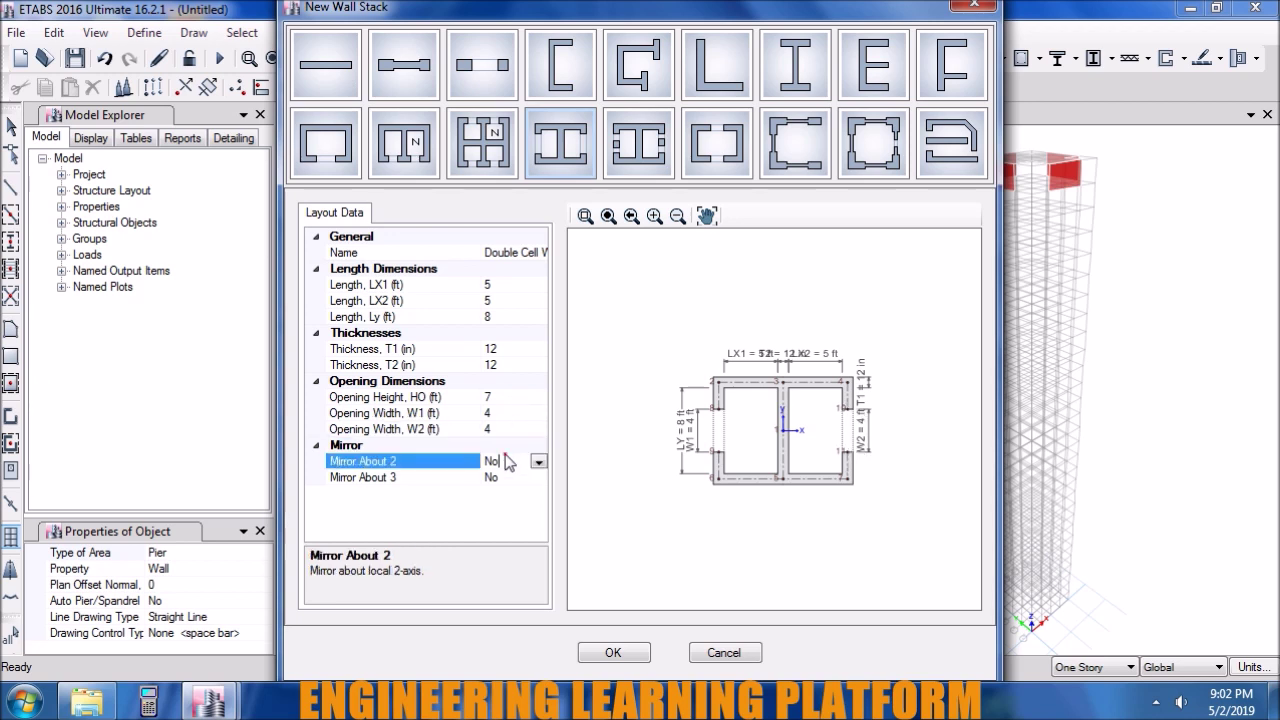
{"action": "left_click", "coordinate": [614, 653]}
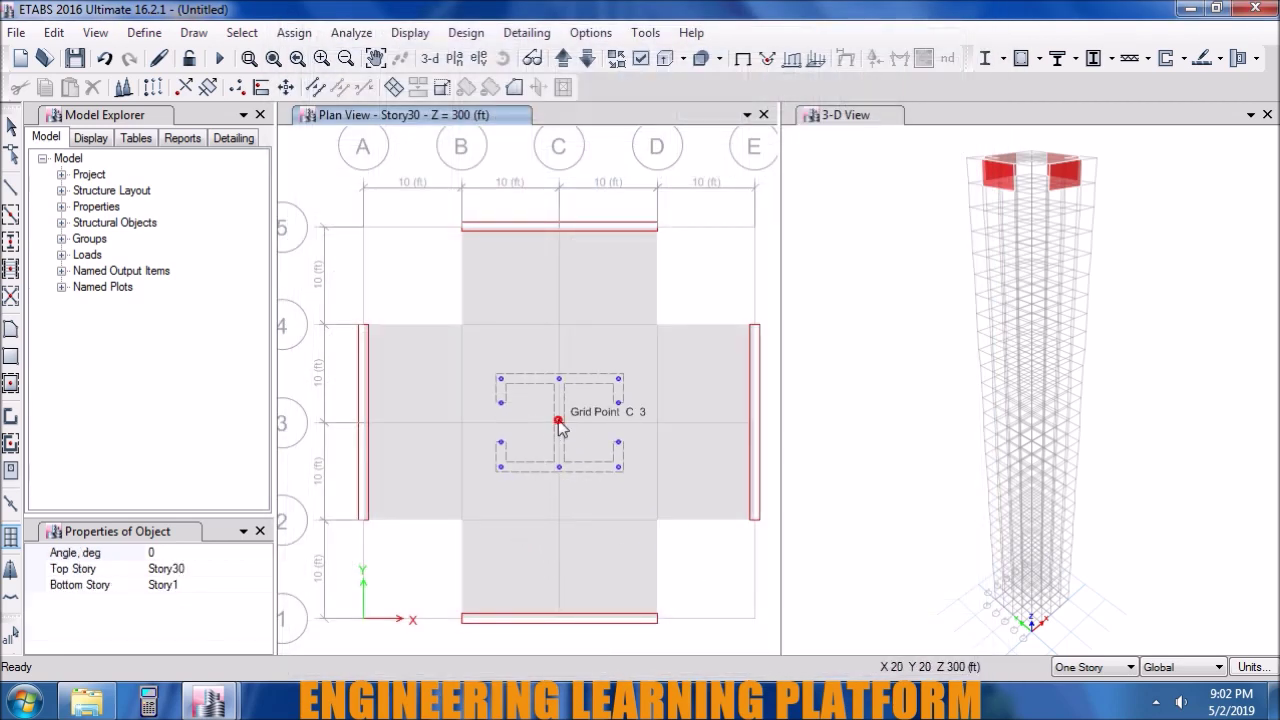
{"action": "left_click", "coordinate": [558, 421]}
- End wall-stack placement and select one of the new core walls at C3
{"action": "key", "text": "Escape"}
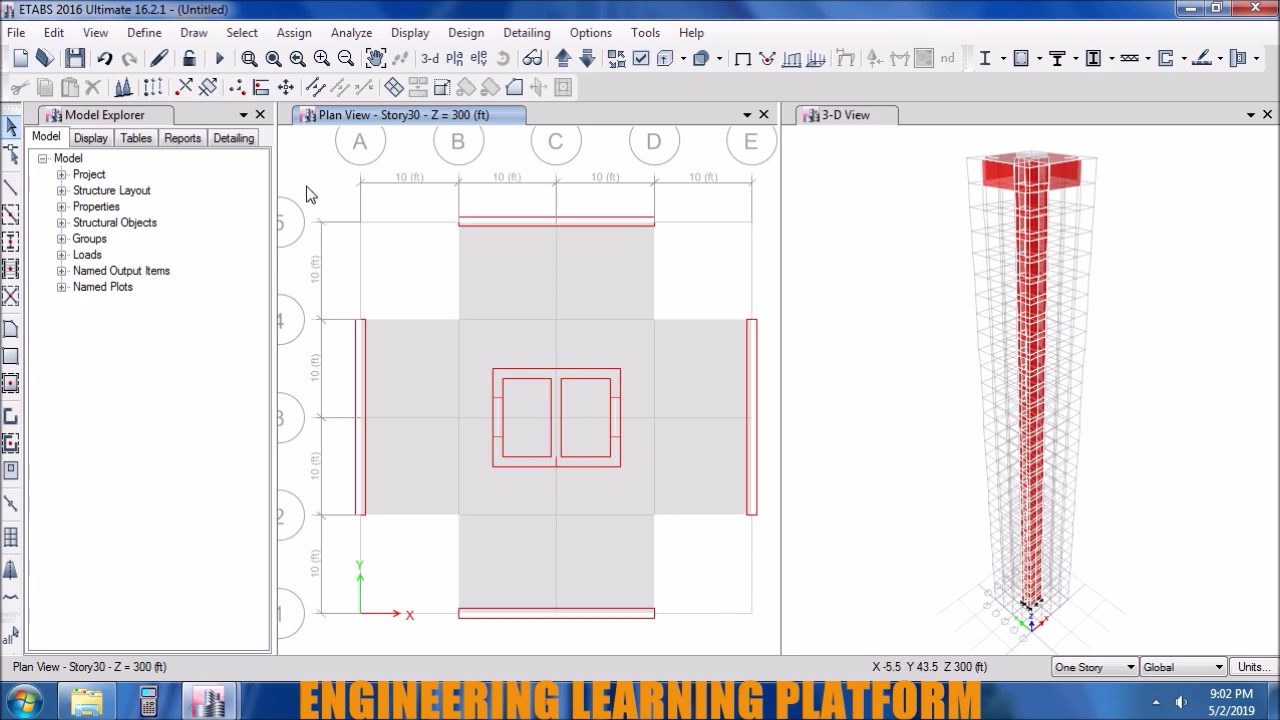
{"action": "left_click_drag", "start_coordinate": [306, 186], "coordinate": [389, 282]}
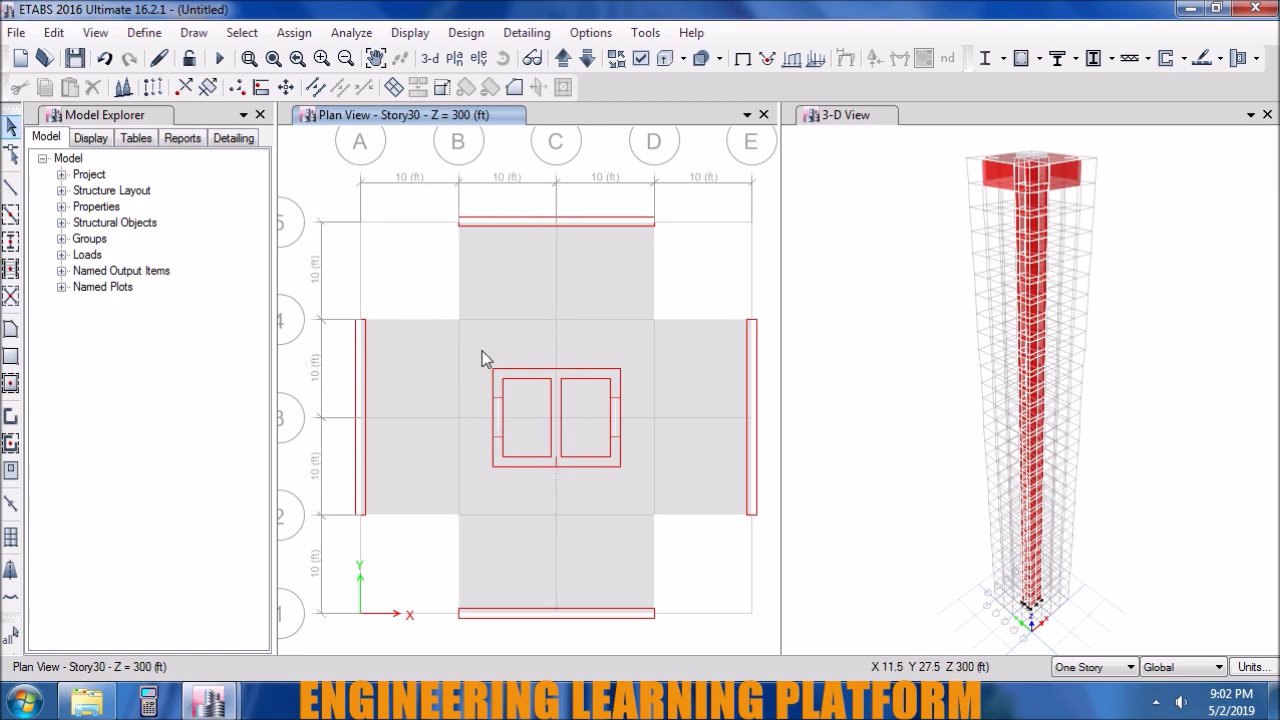
{"action": "left_click", "coordinate": [555, 420]}
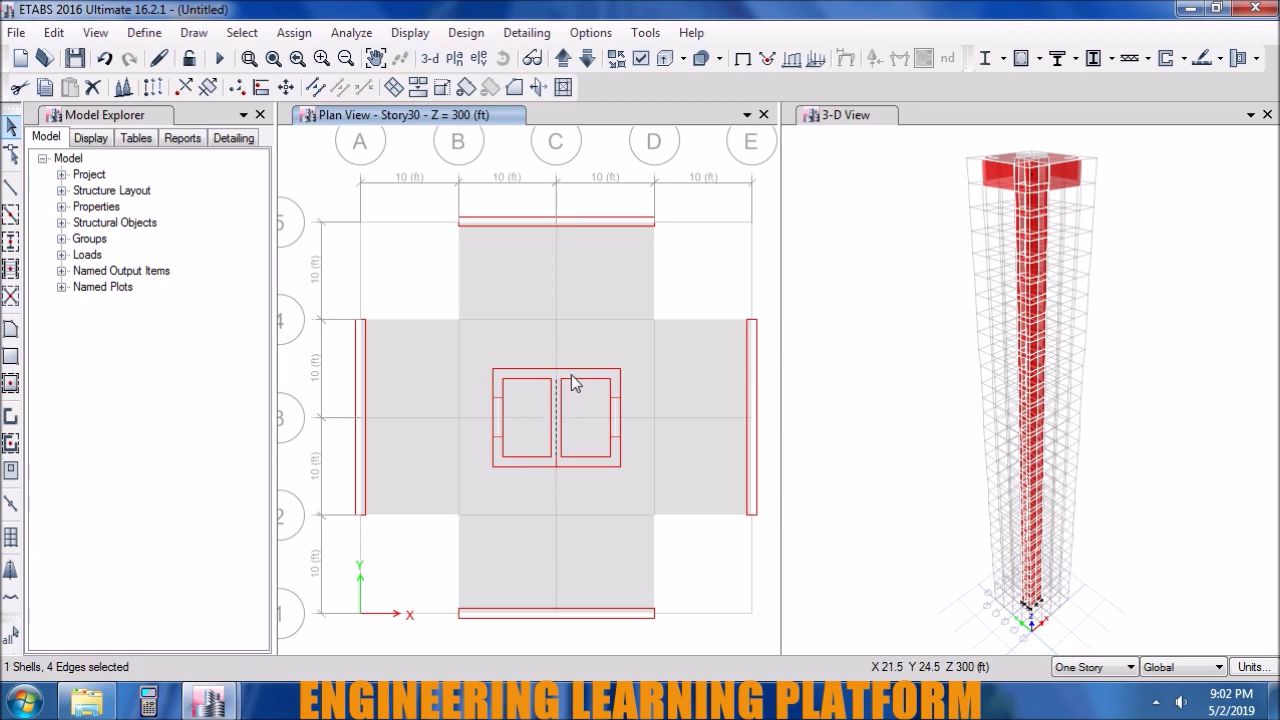
- Check the floor slab's assignments, then hide the slab
{"action": "key", "text": "ctrl+q"}
{"action": "left_click", "coordinate": [615, 343]}
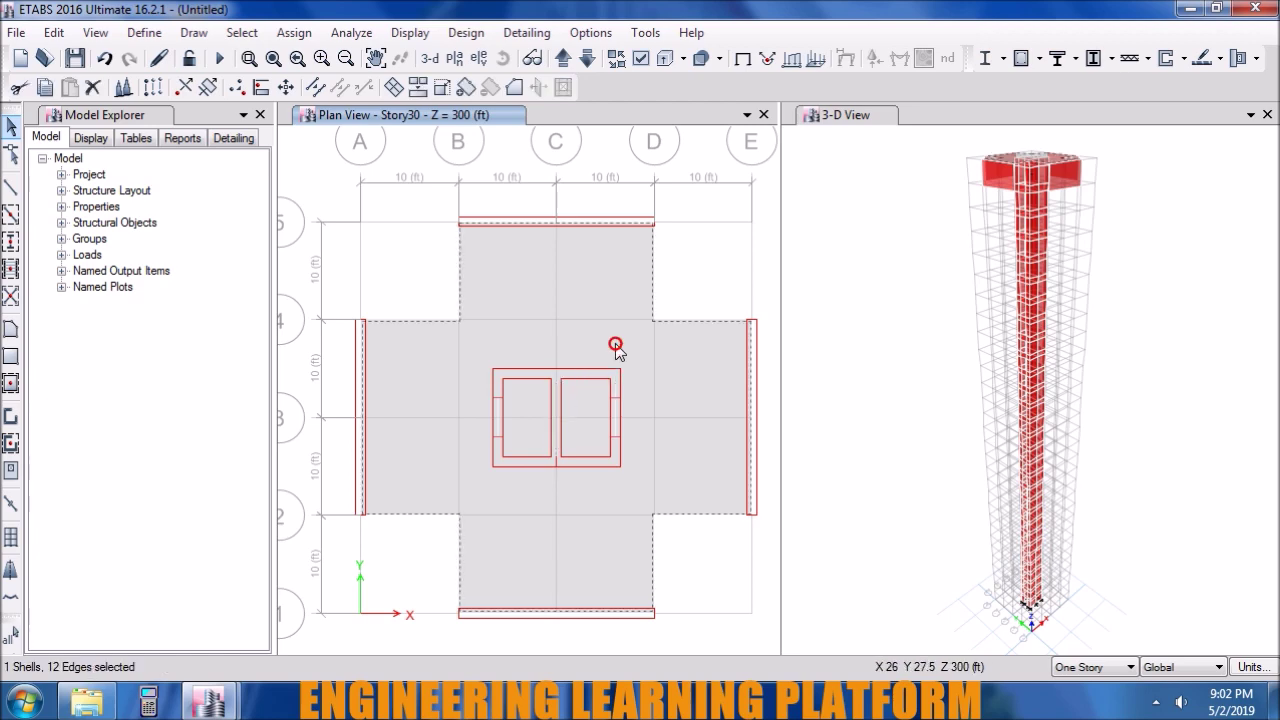
{"action": "right_click", "coordinate": [615, 343]}
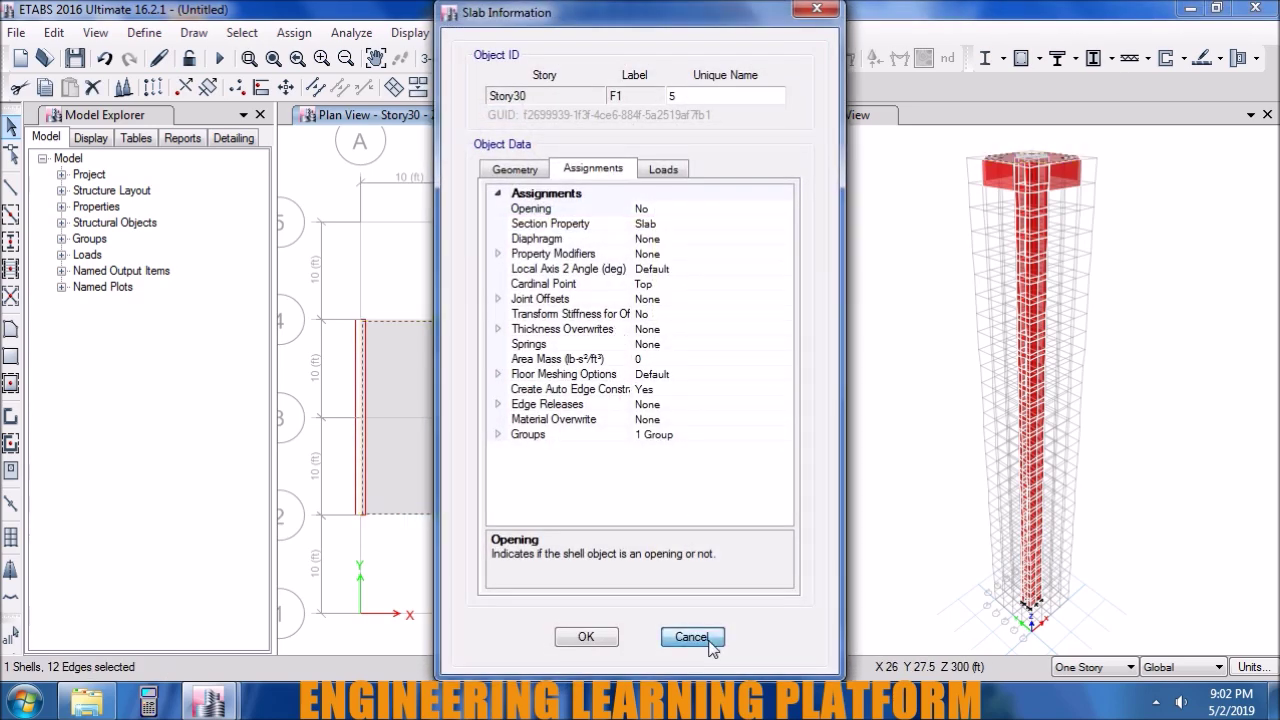
{"action": "left_click", "coordinate": [691, 636]}
{"action": "left_click", "coordinate": [658, 352]}
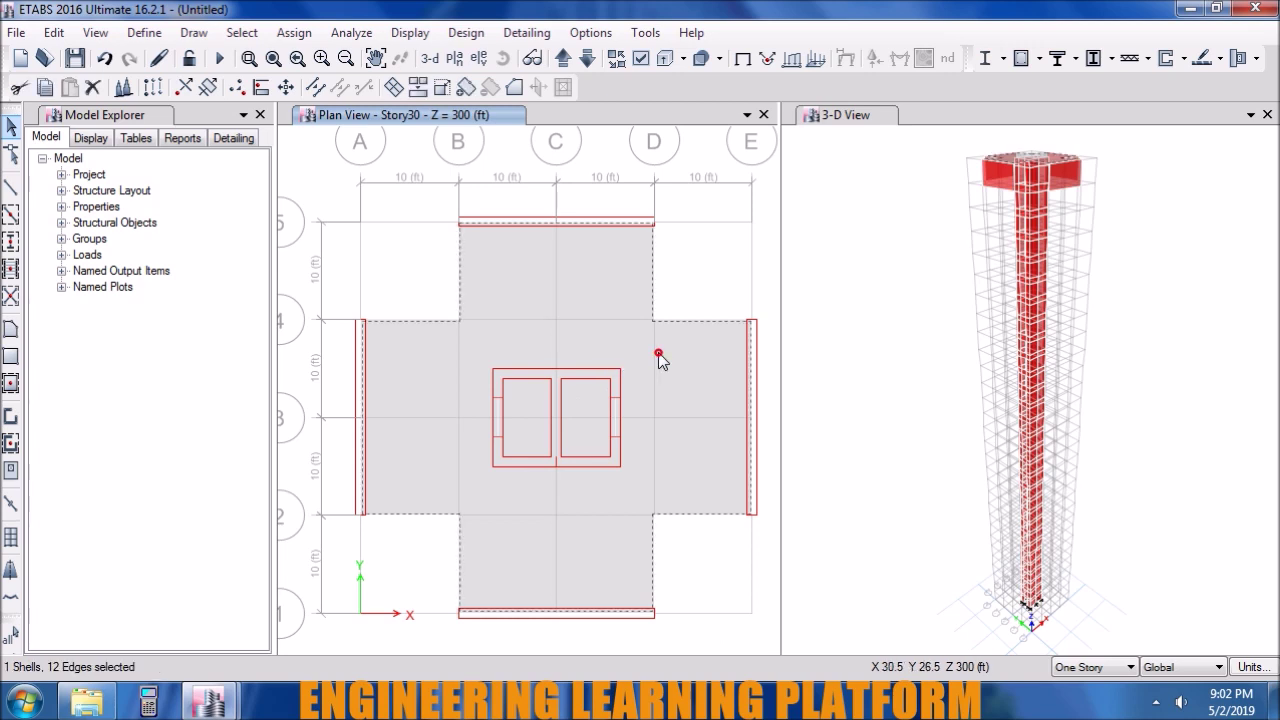
{"action": "right_click", "coordinate": [703, 244]}
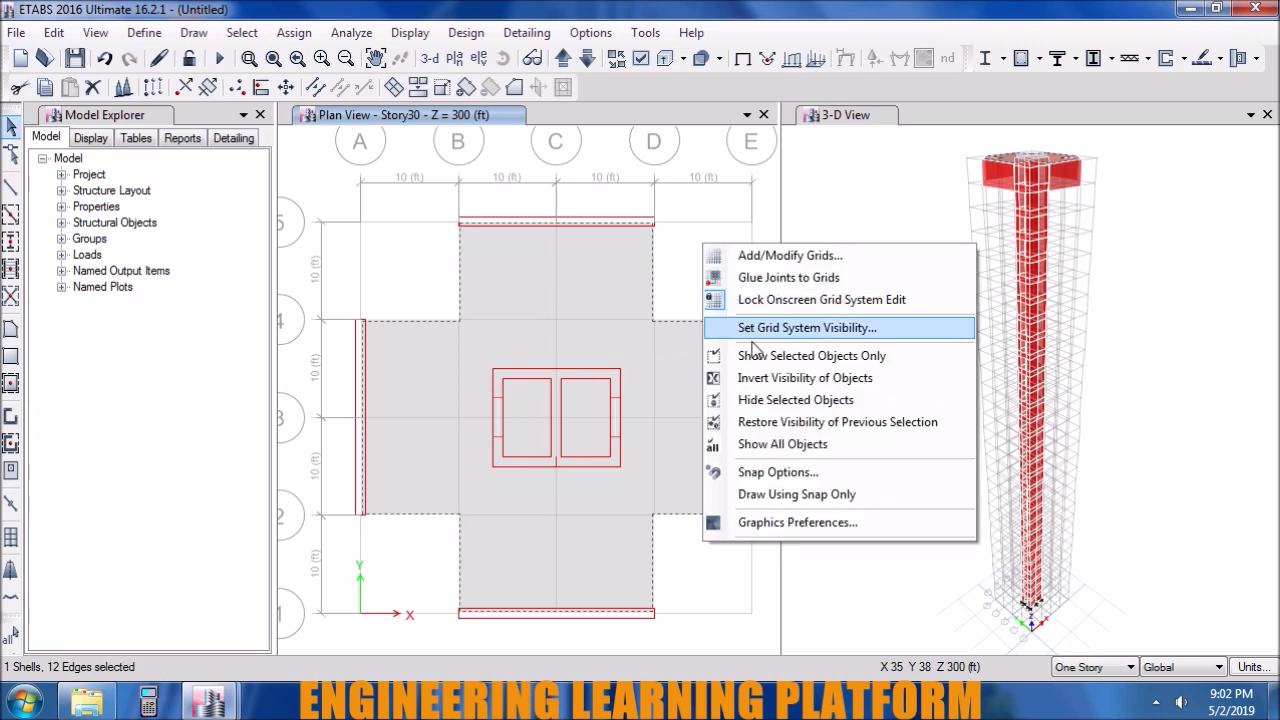
{"action": "left_click", "coordinate": [715, 400]}
- Isolate the core walls, restore all objects, and turn off floor display
{"action": "left_click_drag", "start_coordinate": [588, 430], "coordinate": [466, 322]}
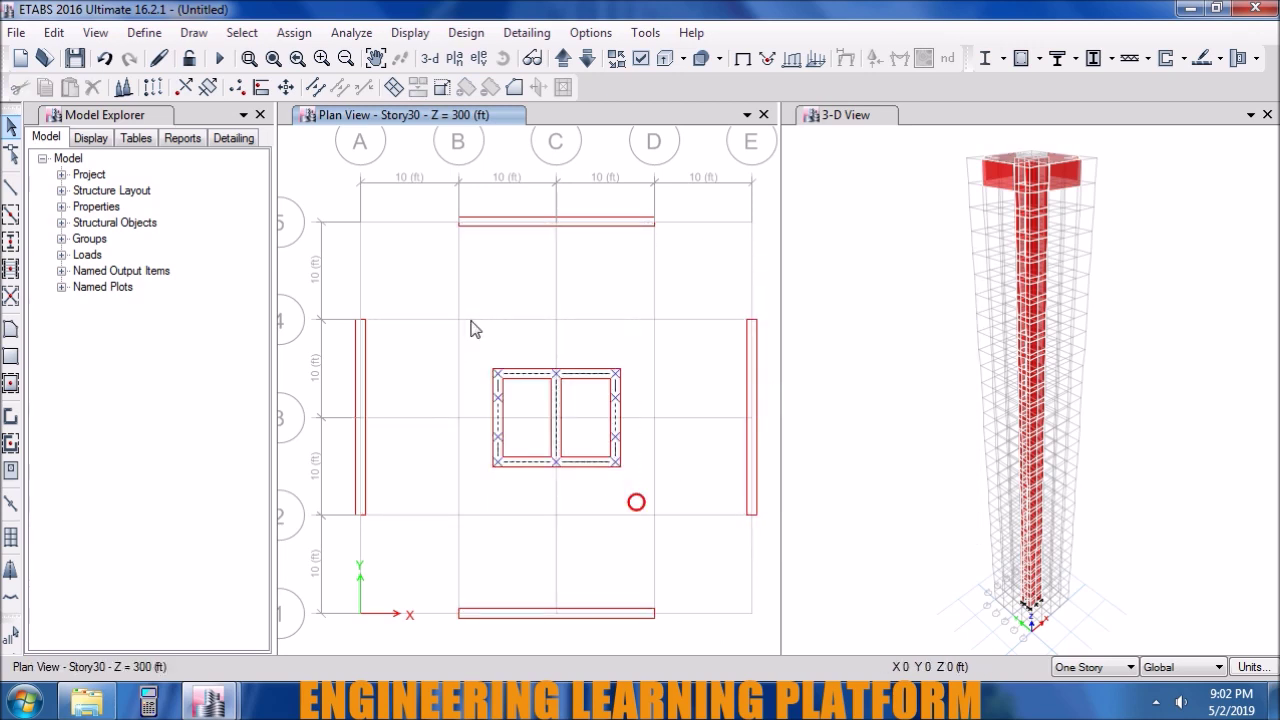
{"action": "right_click", "coordinate": [611, 281]}
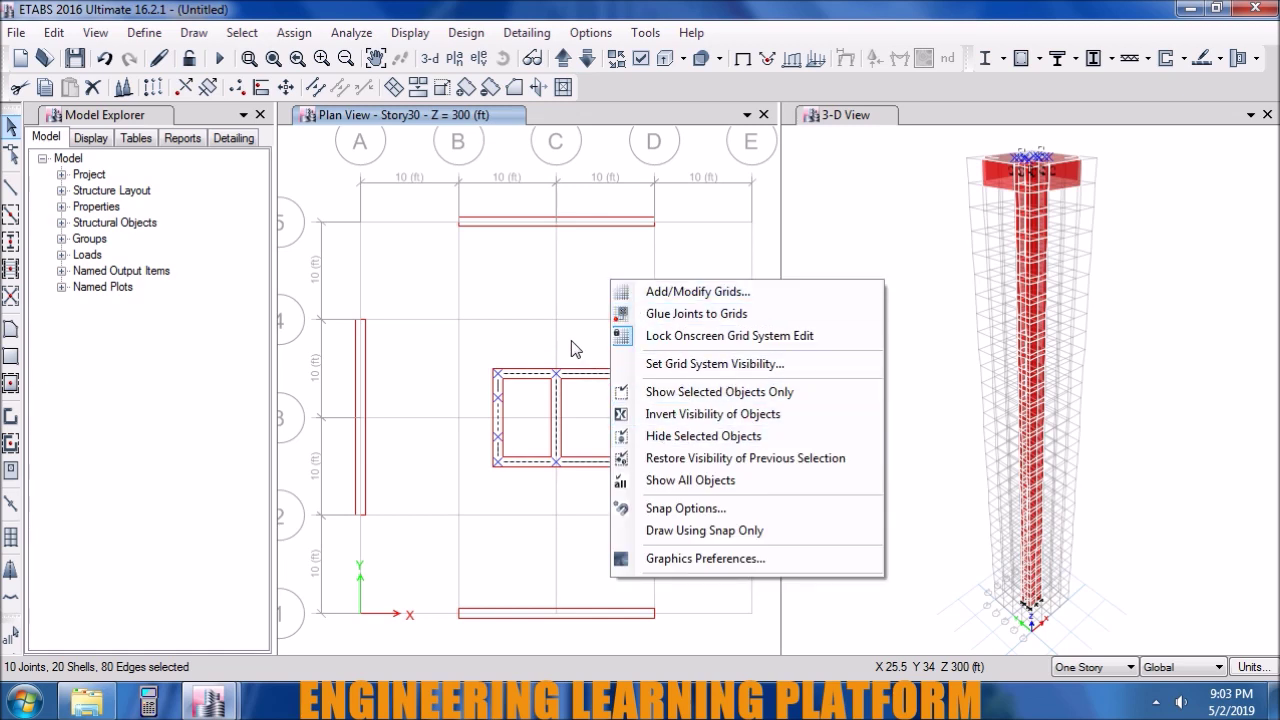
{"action": "left_click", "coordinate": [673, 393]}
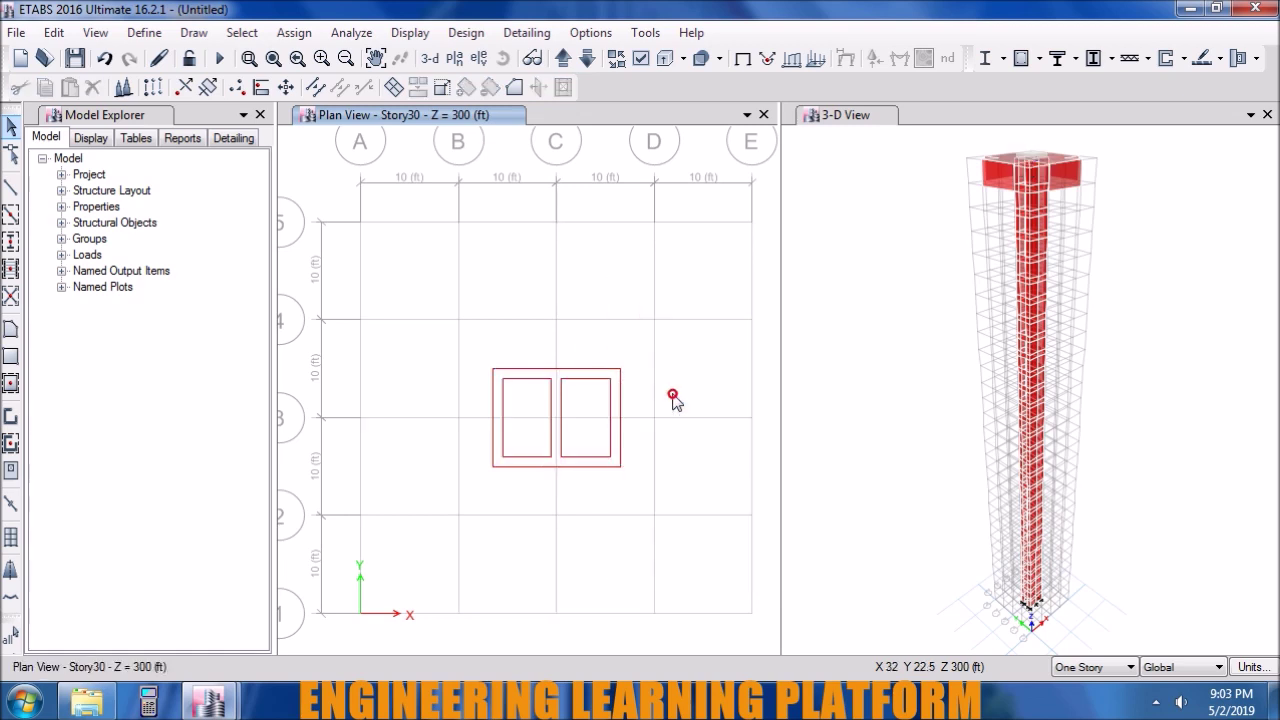
{"action": "right_click", "coordinate": [630, 340]}
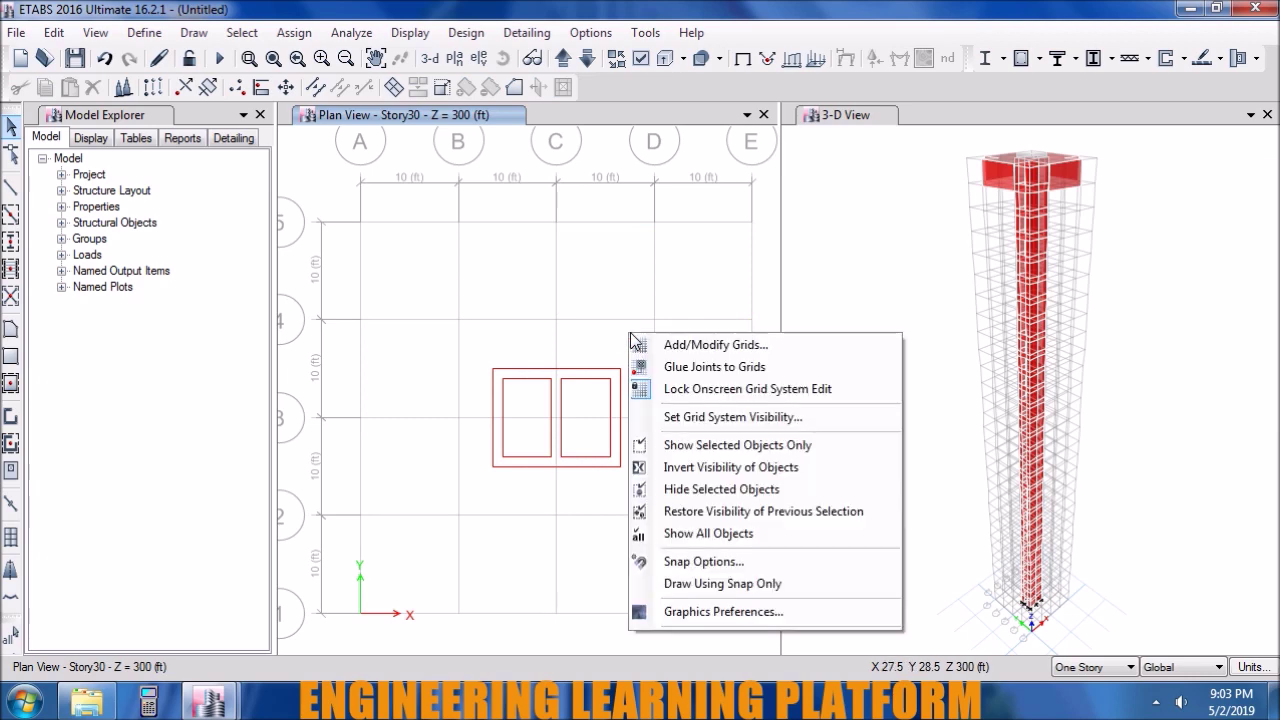
{"action": "left_click", "coordinate": [715, 533]}
{"action": "left_click", "coordinate": [641, 58]}
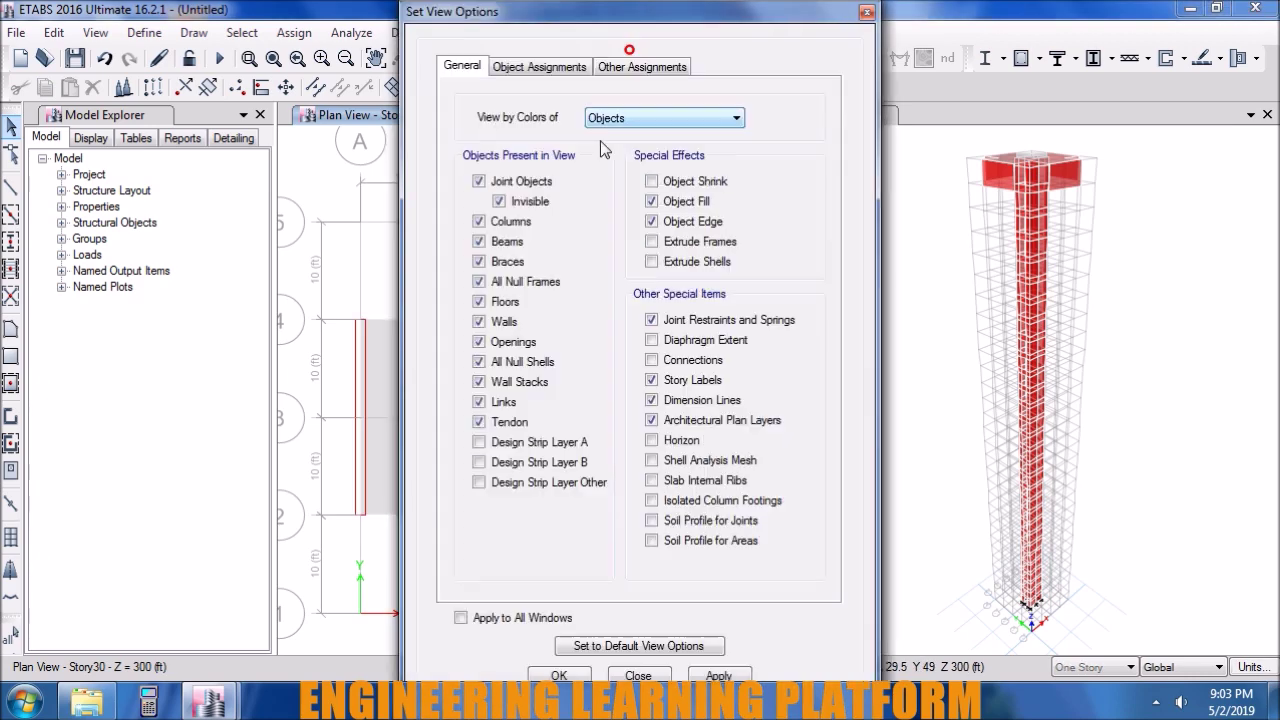
{"action": "left_click", "coordinate": [507, 301]}
{"action": "left_click", "coordinate": [720, 677]}
{"action": "left_click", "coordinate": [638, 676]}
- Hide the central core walls and reset the display options to defaults
{"action": "left_click_drag", "start_coordinate": [660, 519], "coordinate": [449, 358]}
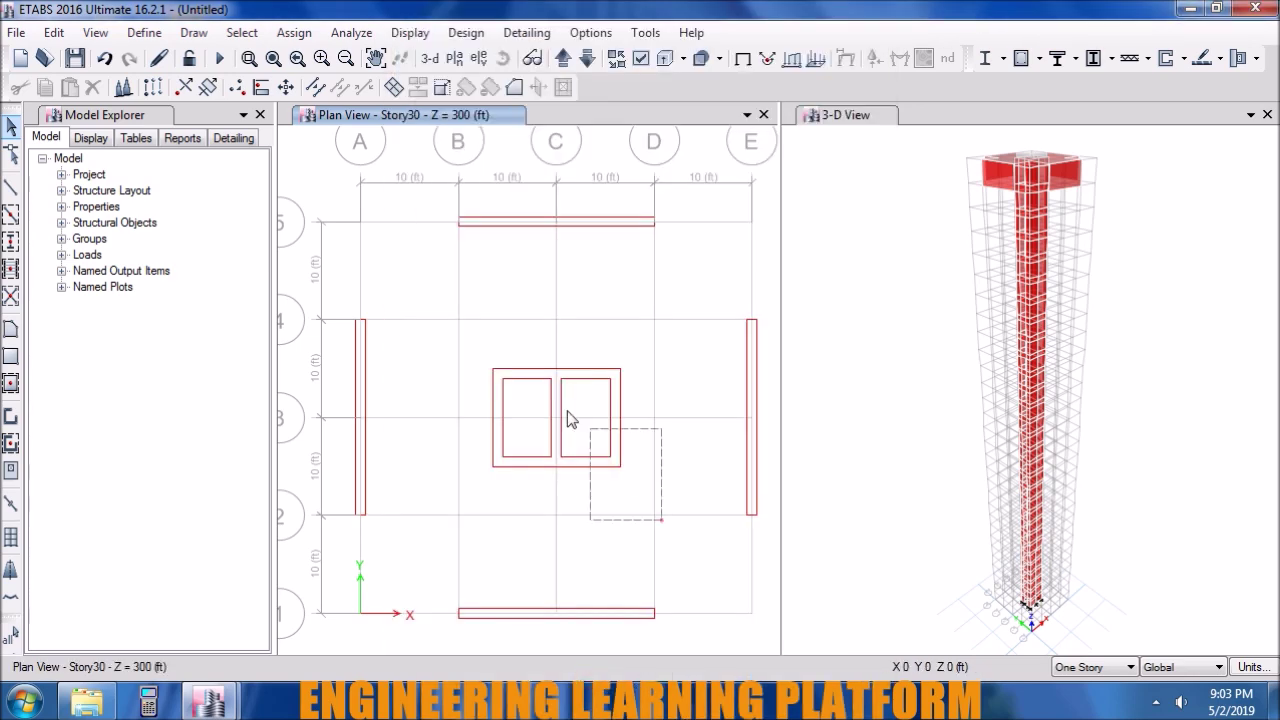
{"action": "key", "text": "ctrl+q"}
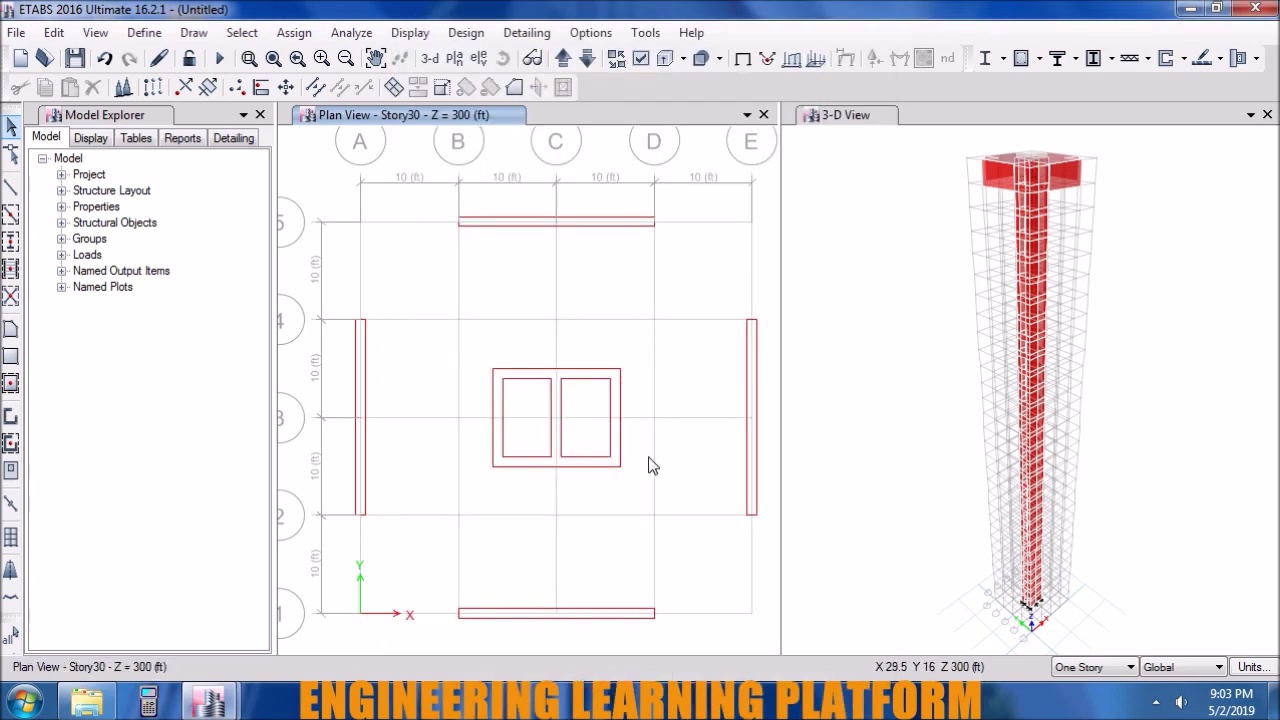
{"action": "left_click_drag", "start_coordinate": [626, 479], "coordinate": [473, 357]}
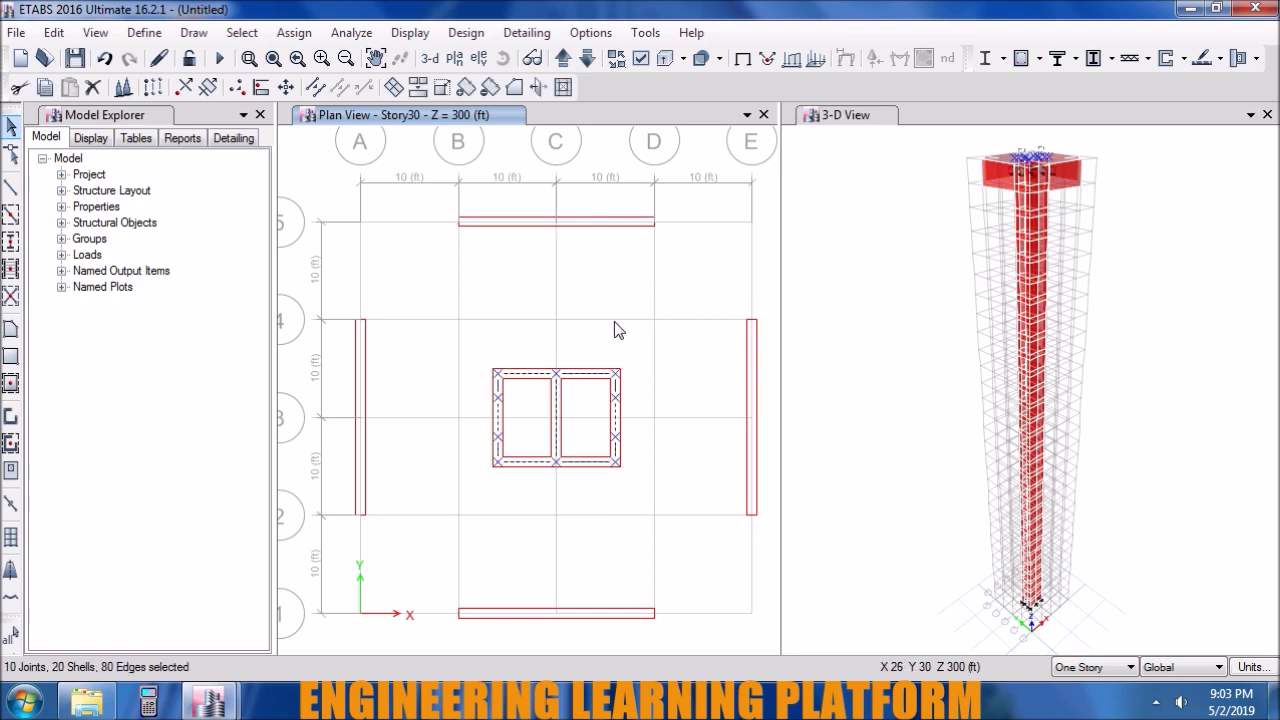
{"action": "right_click", "coordinate": [721, 249]}
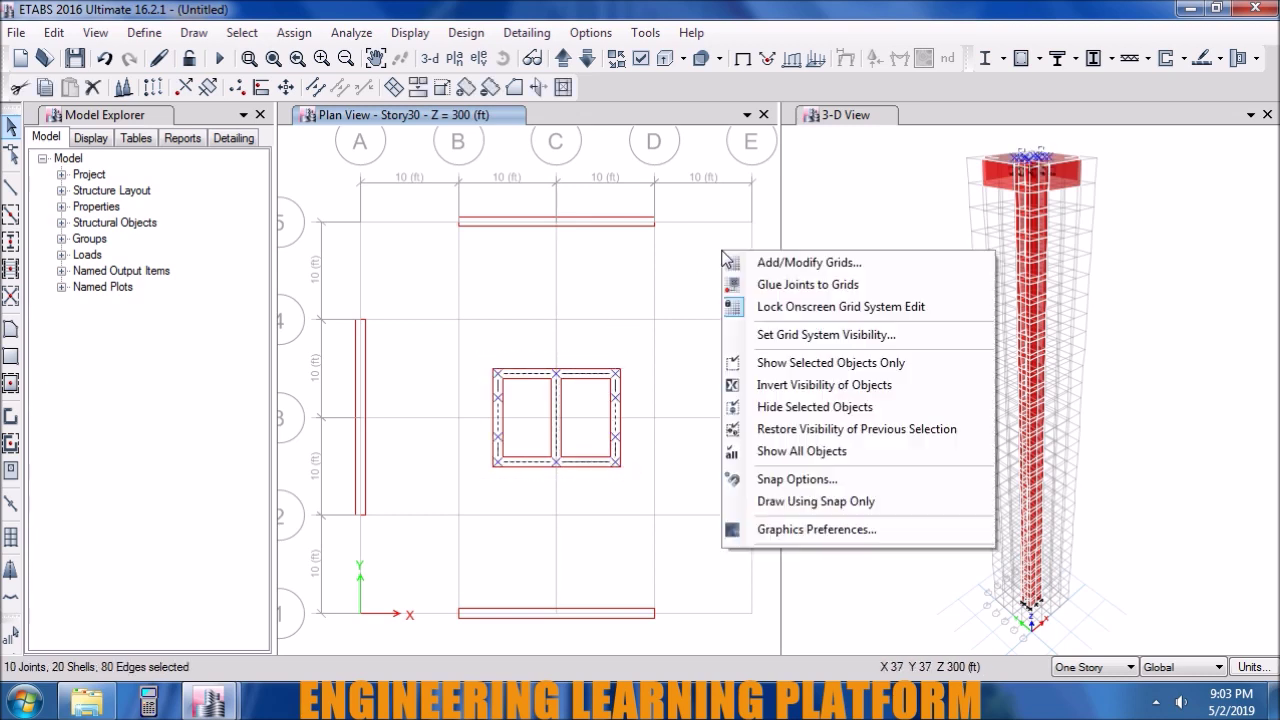
{"action": "left_click", "coordinate": [780, 399]}
{"action": "left_click", "coordinate": [632, 62]}
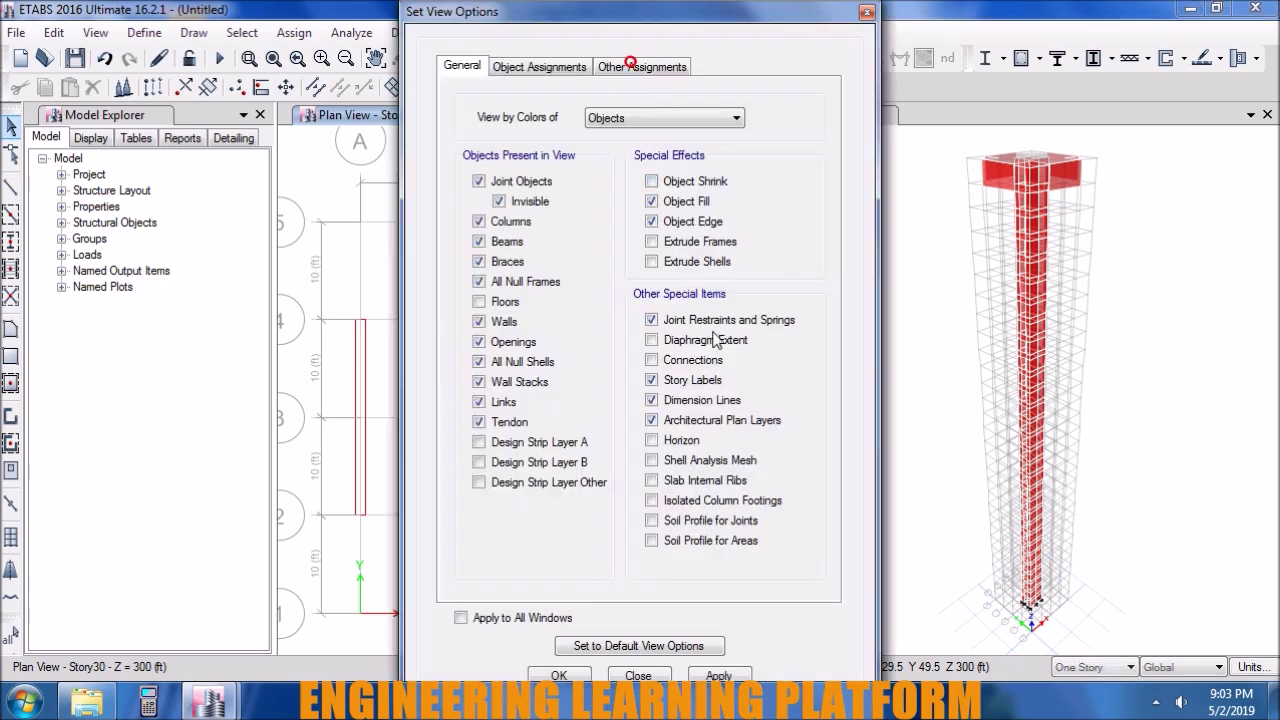
{"action": "left_click", "coordinate": [693, 645]}
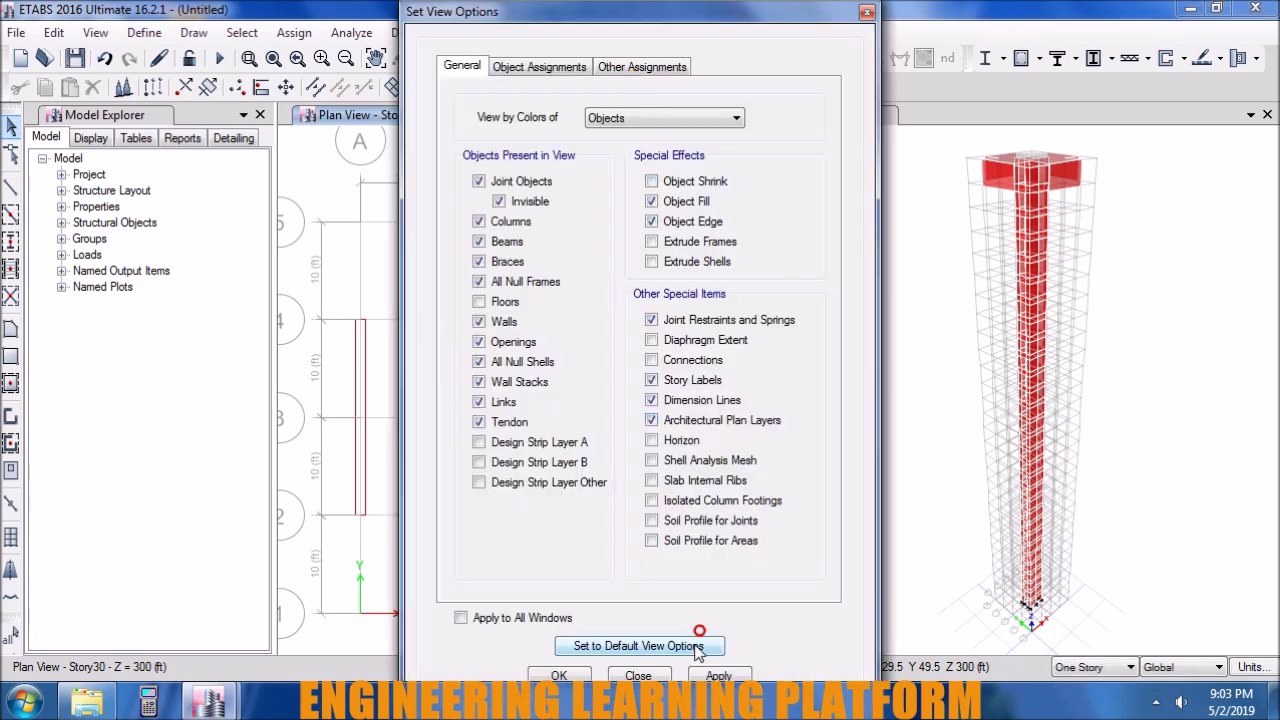
{"action": "left_click", "coordinate": [559, 675]}
- Replicate the Story30 slab and four perimeter walls onto Story29 through Story1
{"action": "left_click_drag", "start_coordinate": [757, 652], "coordinate": [339, 188]}
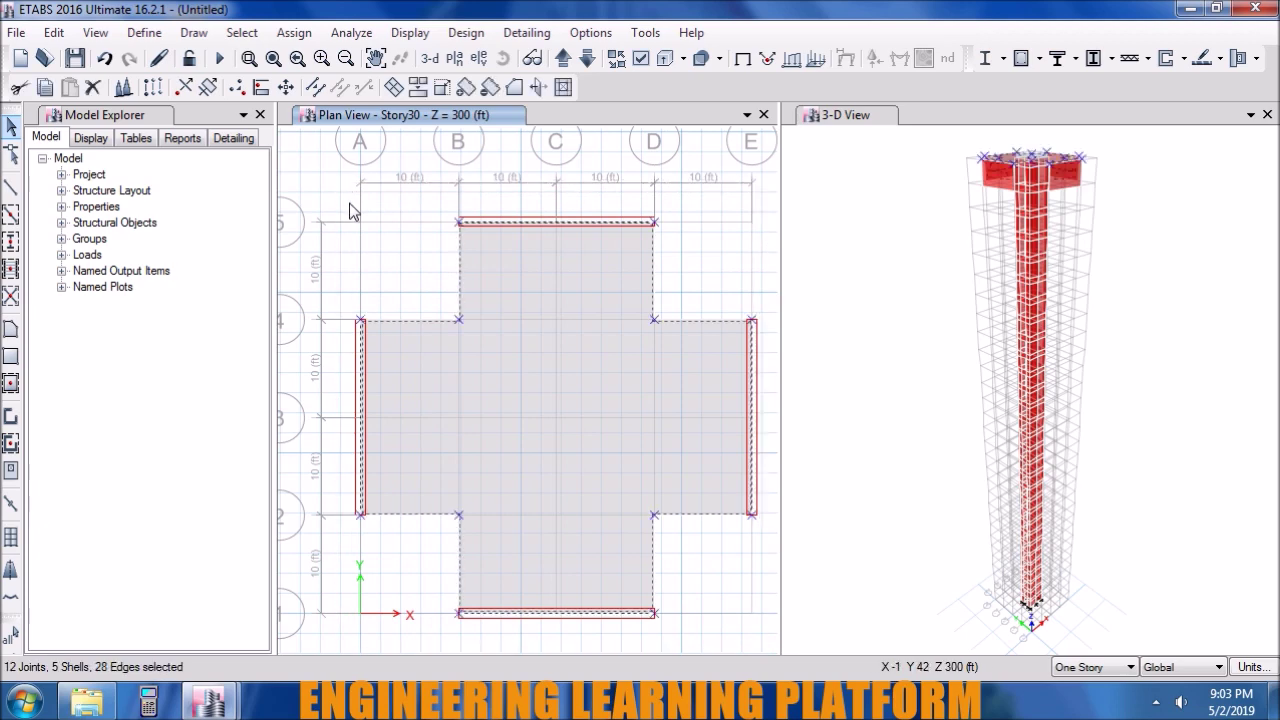
{"action": "left_click", "coordinate": [54, 32]}
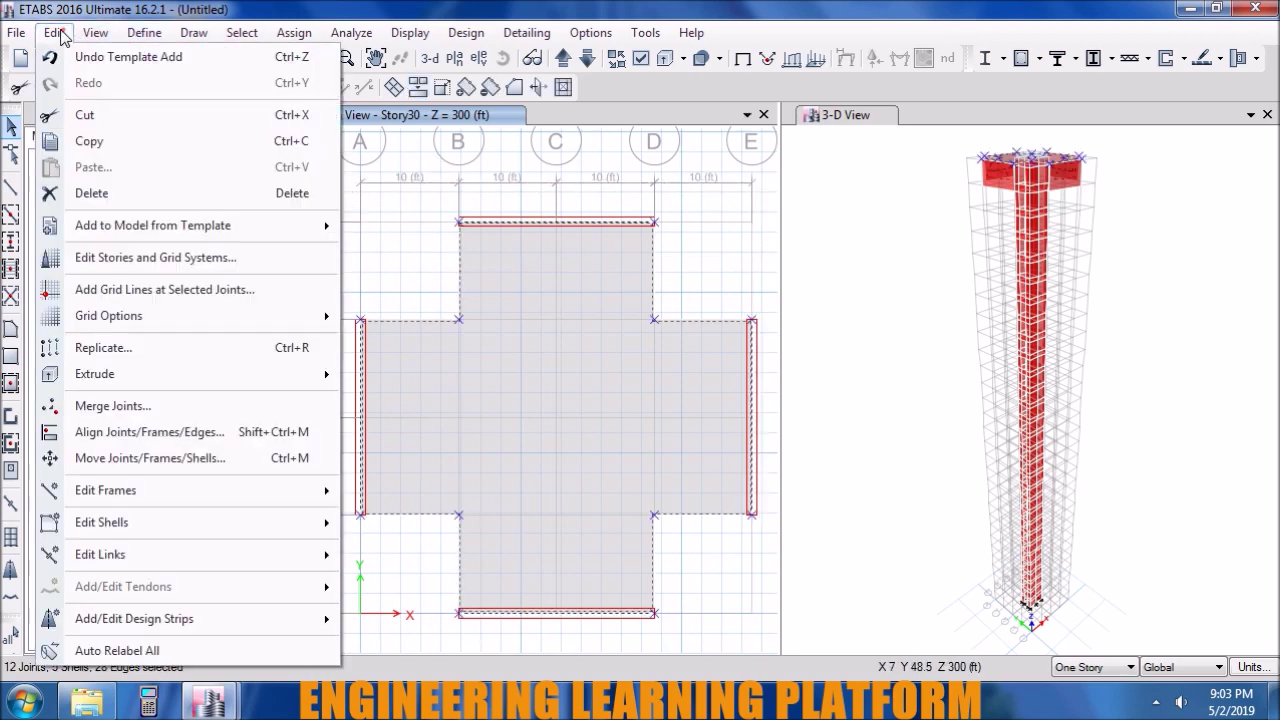
{"action": "left_click", "coordinate": [183, 357]}
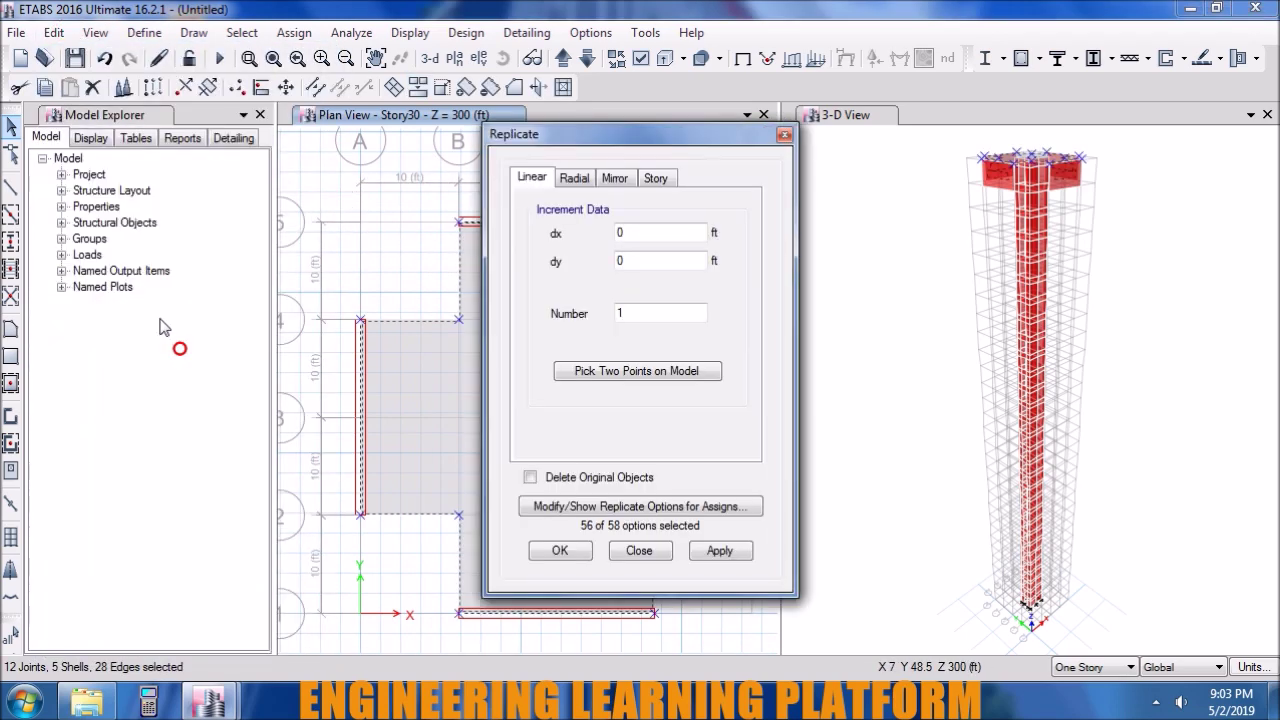
{"action": "left_click", "coordinate": [657, 176]}
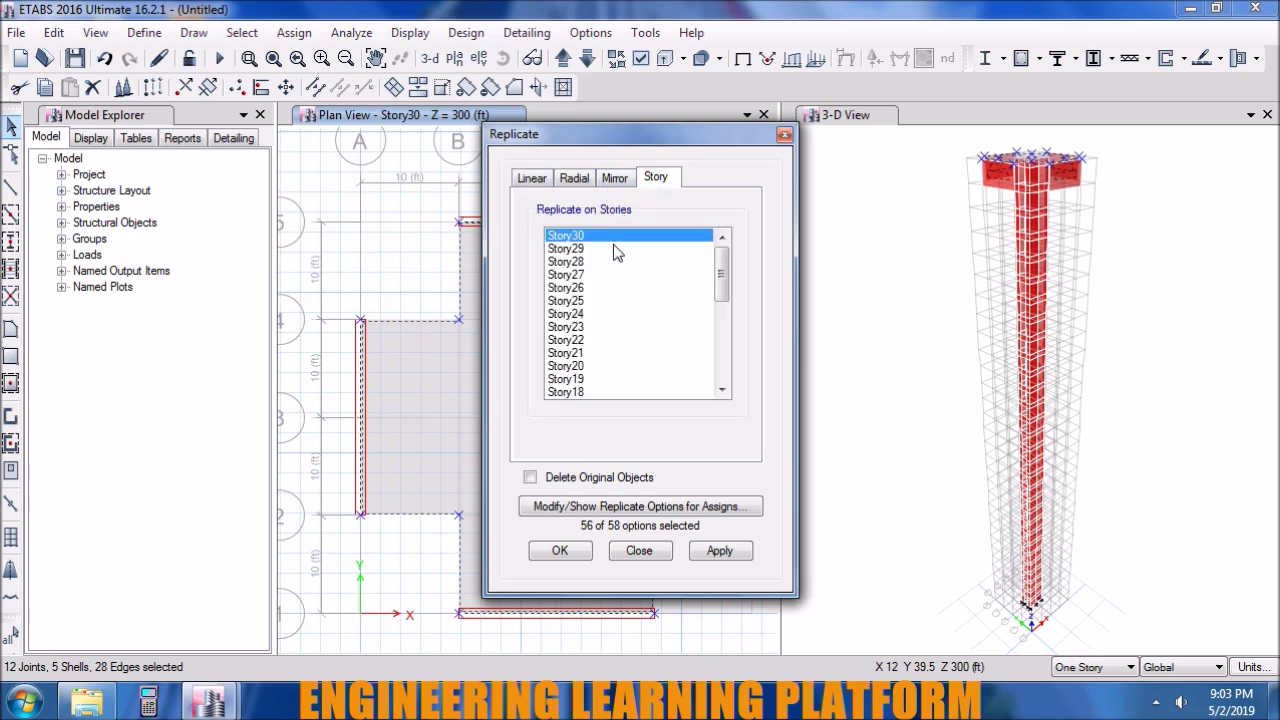
{"action": "left_click_drag", "start_coordinate": [618, 248], "coordinate": [592, 388]}
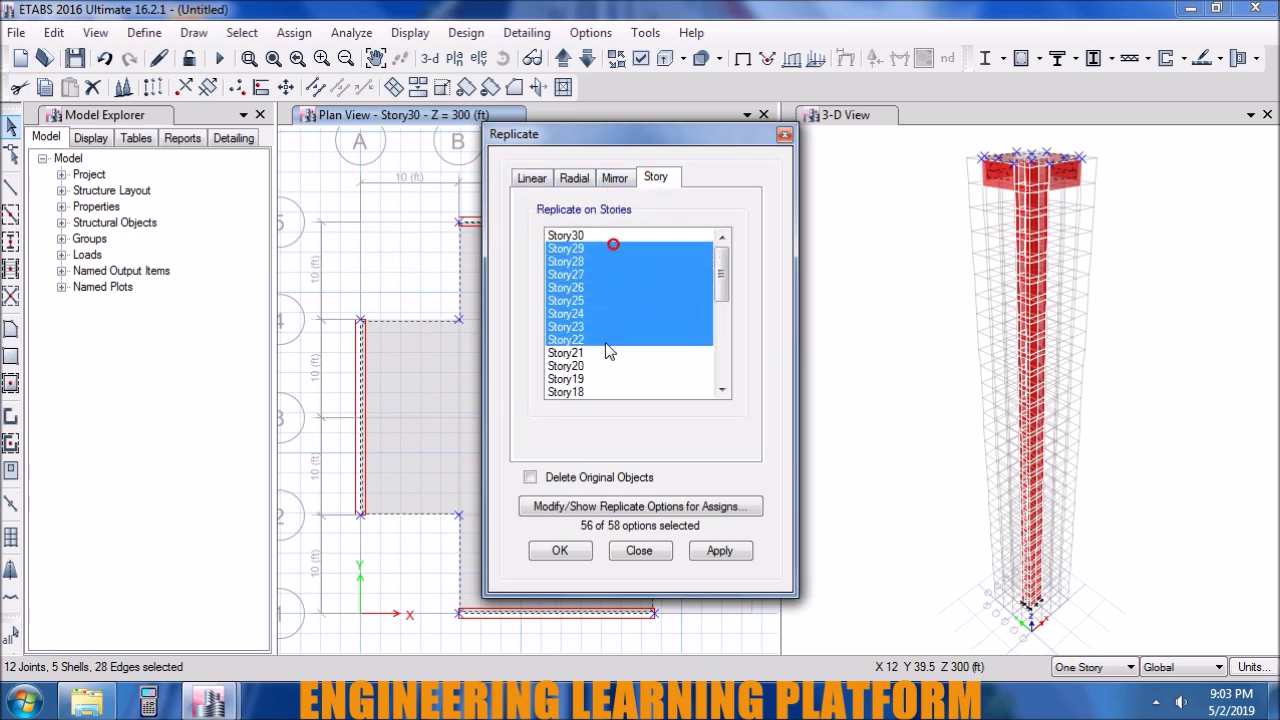
{"action": "left_click", "coordinate": [712, 549]}
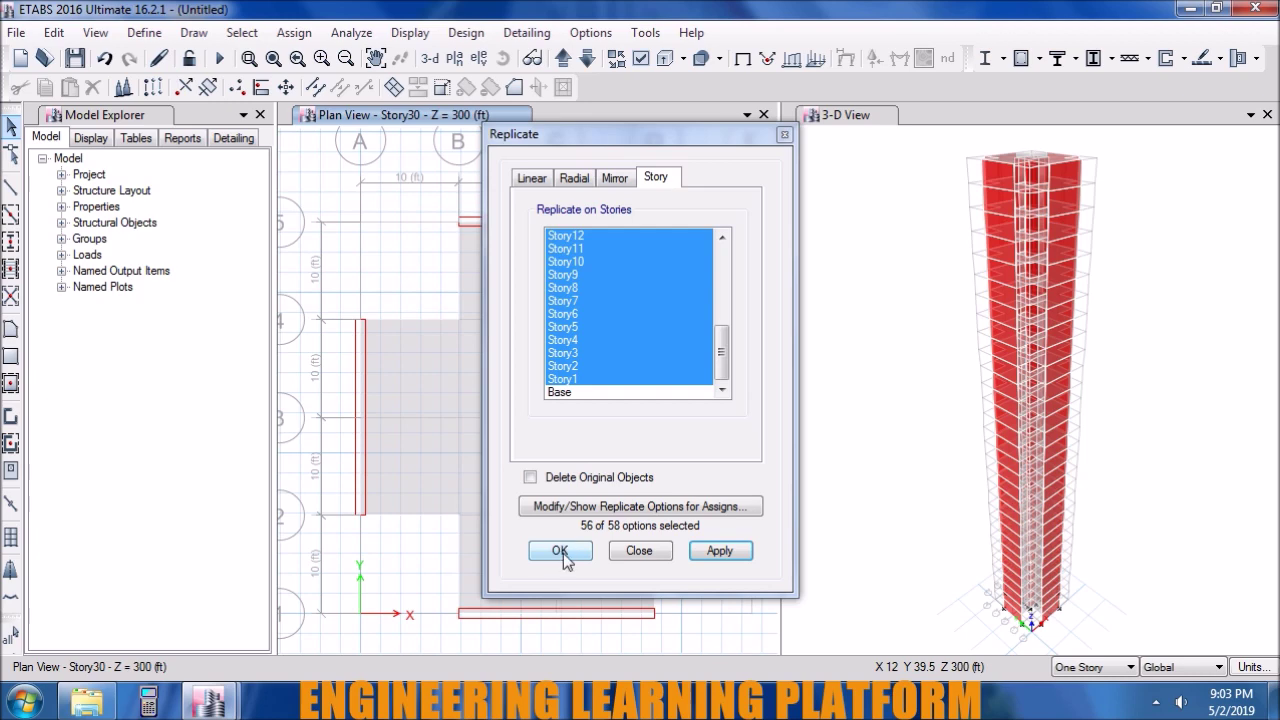
{"action": "left_click", "coordinate": [560, 552]}
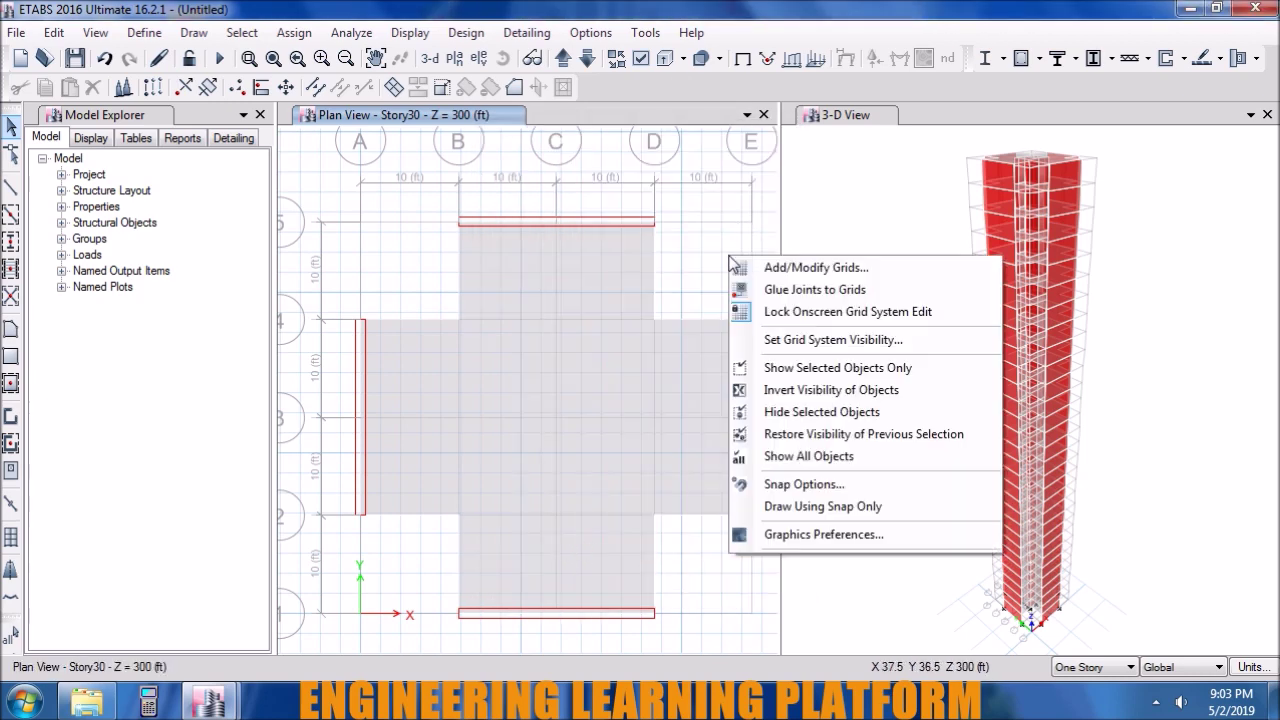
- Restore visibility of the hidden two-cell core walls in the Story30 plan
{"action": "right_click", "coordinate": [757, 265]}
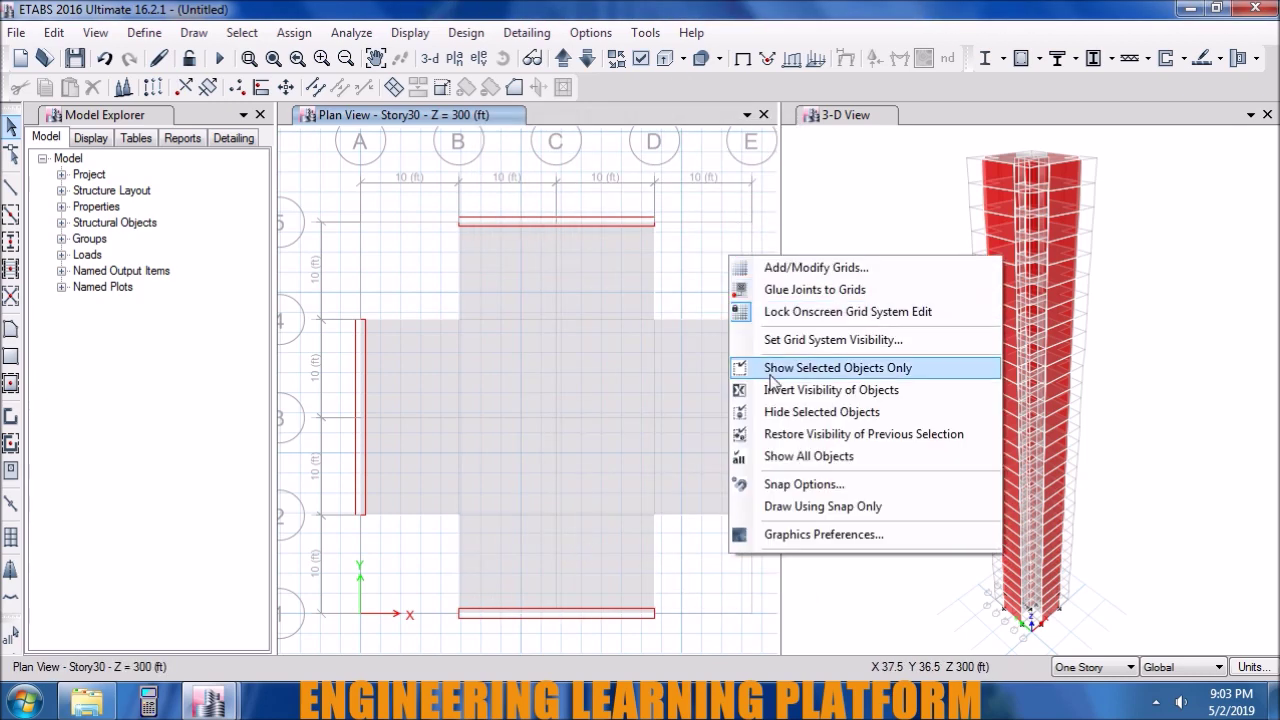
{"action": "left_click", "coordinate": [790, 434]}
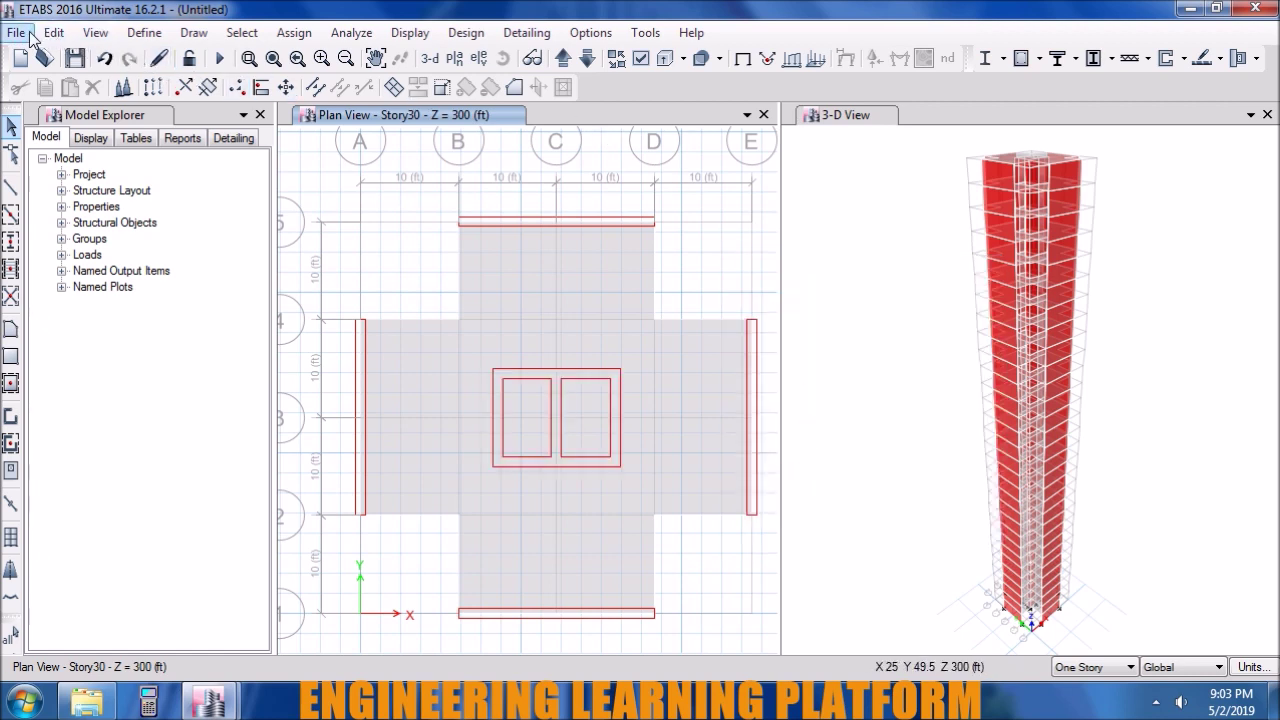
- Save the tower model under the file name 'Main model'
{"action": "left_click", "coordinate": [75, 58]}
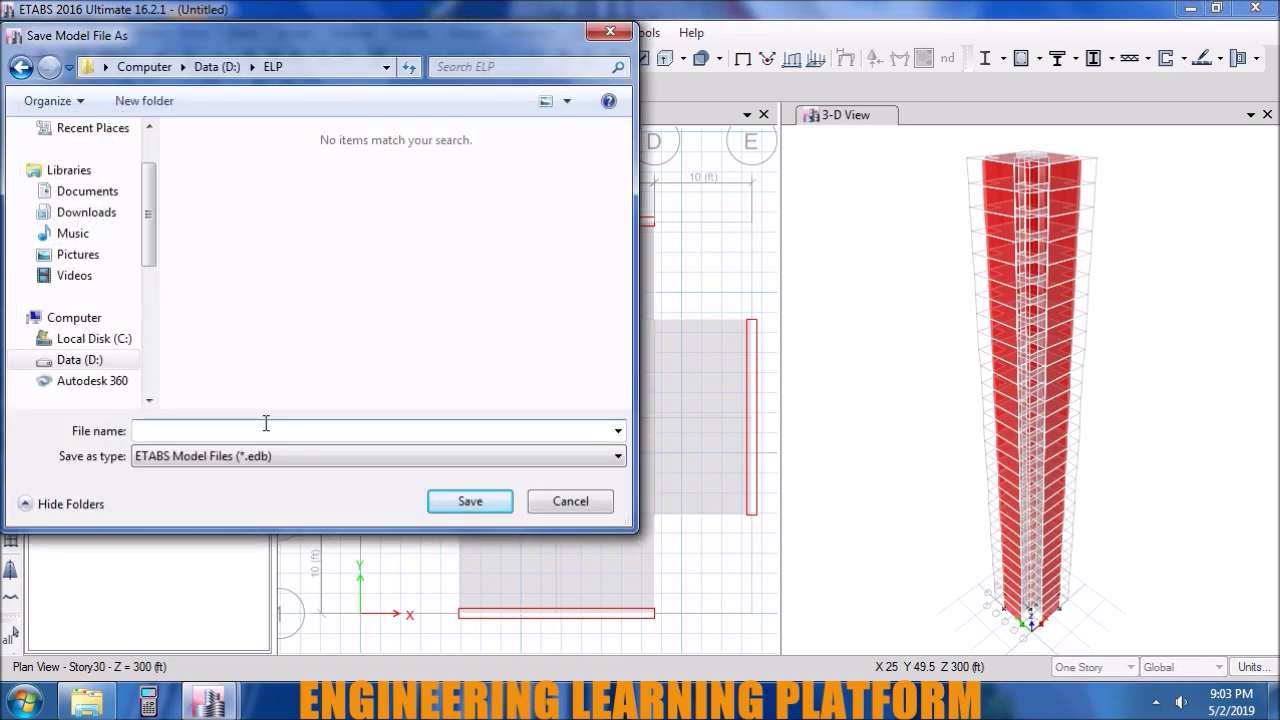
{"action": "type", "text": "Main model"}
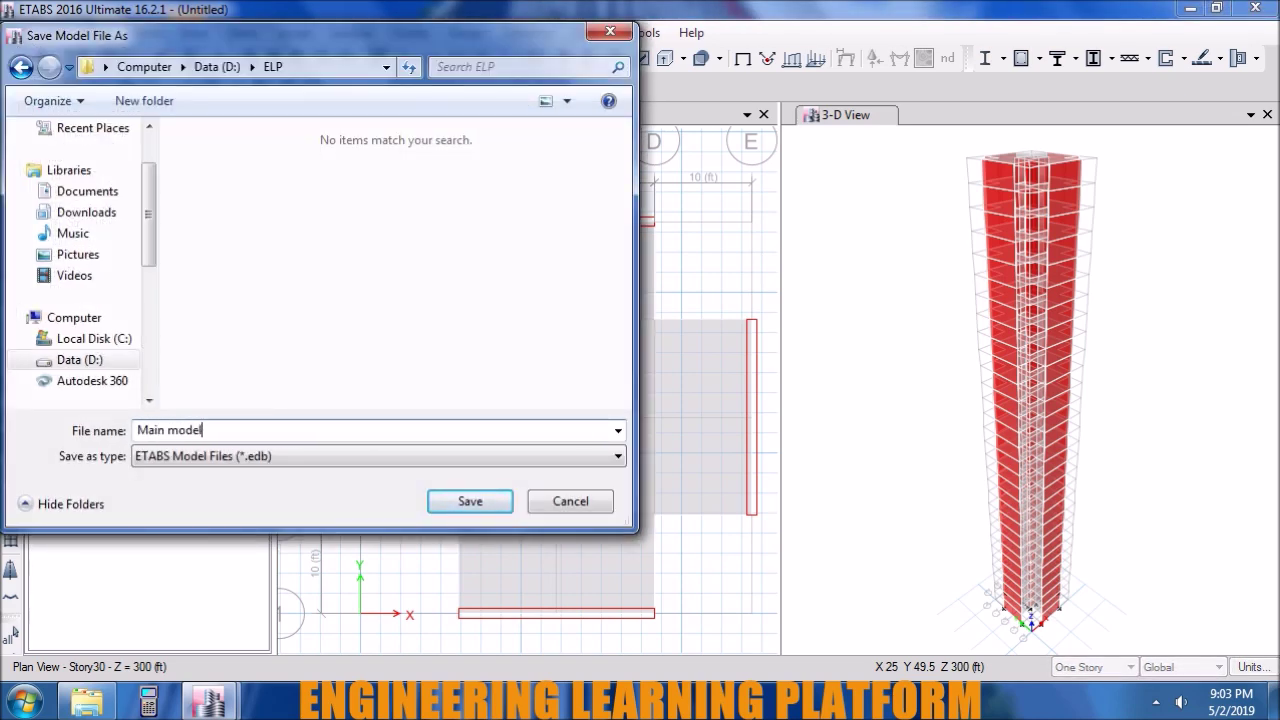
{"action": "key", "text": "Return"}
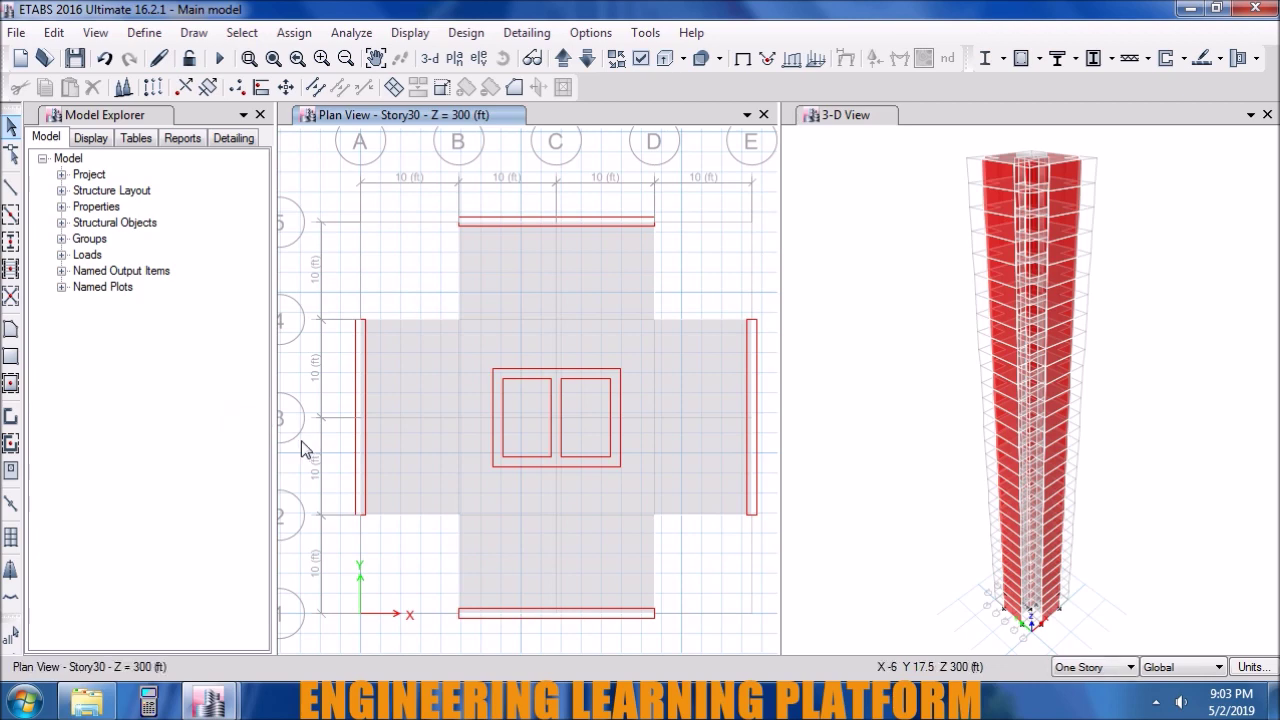
{"action": "mouse_move", "coordinate": [208, 701]}
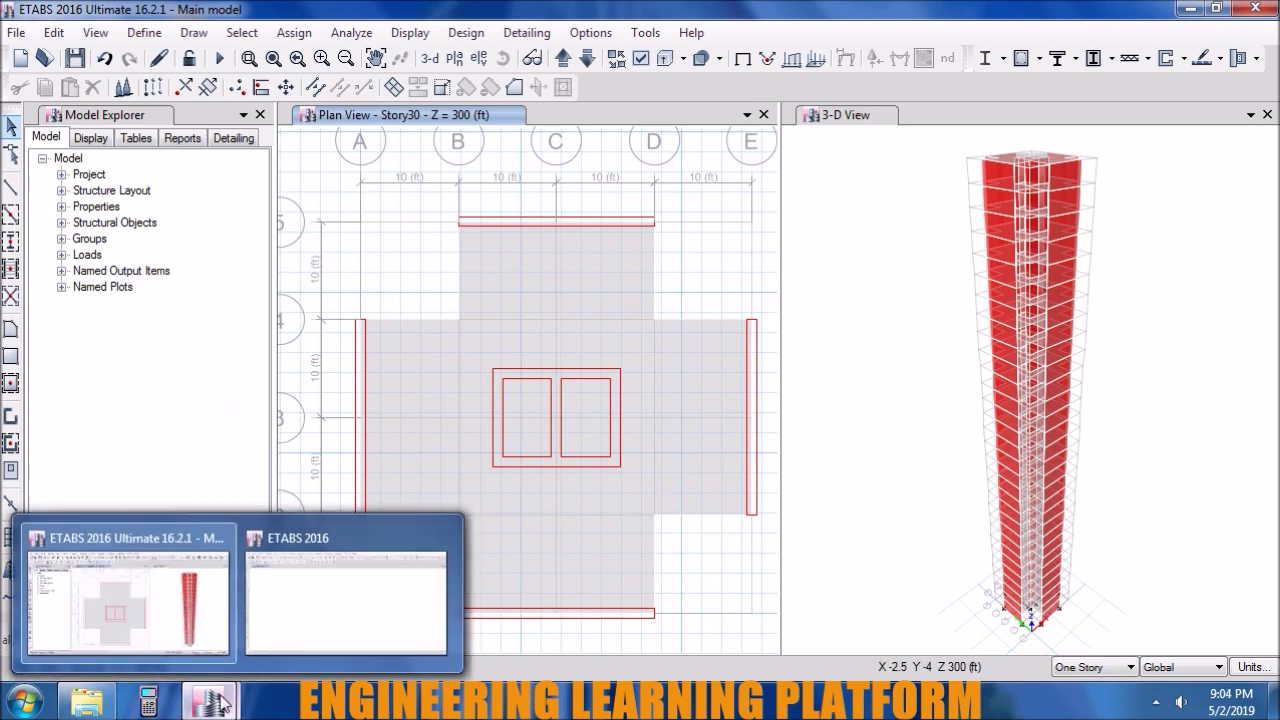
- In the second ETABS window, start a new model with the default settings
{"action": "left_click", "coordinate": [288, 635]}
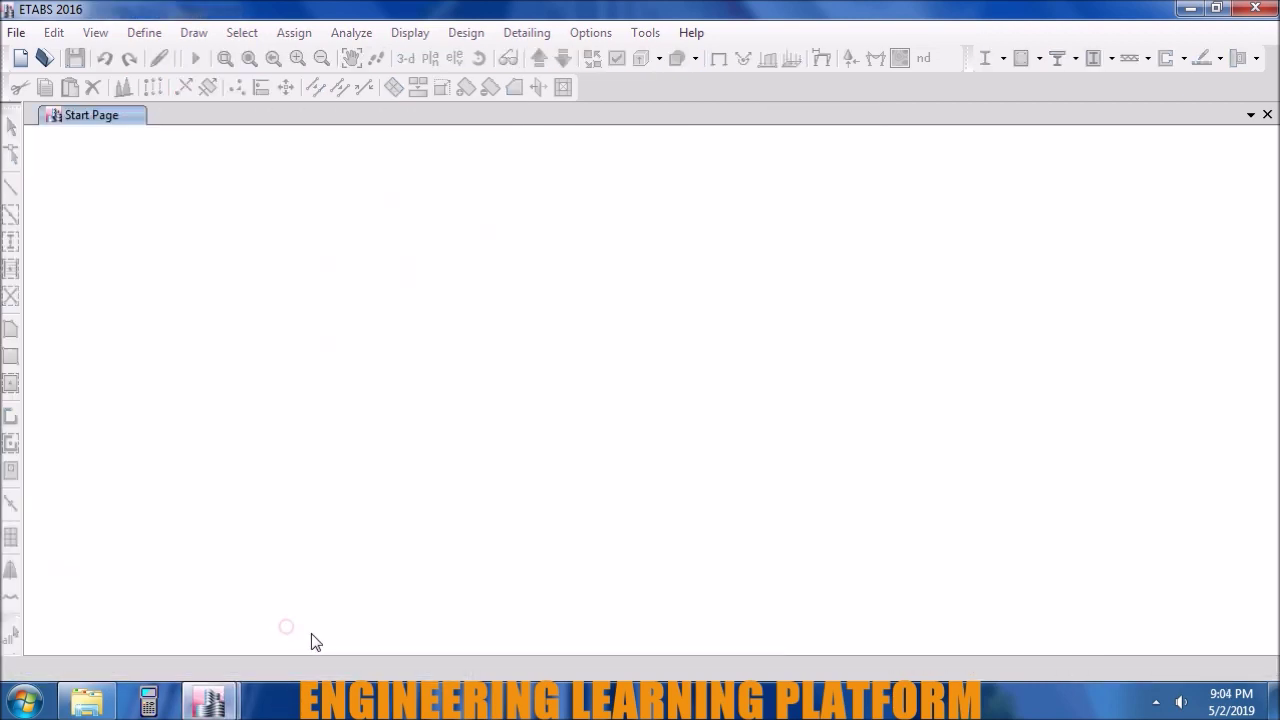
{"action": "left_click", "coordinate": [21, 58]}
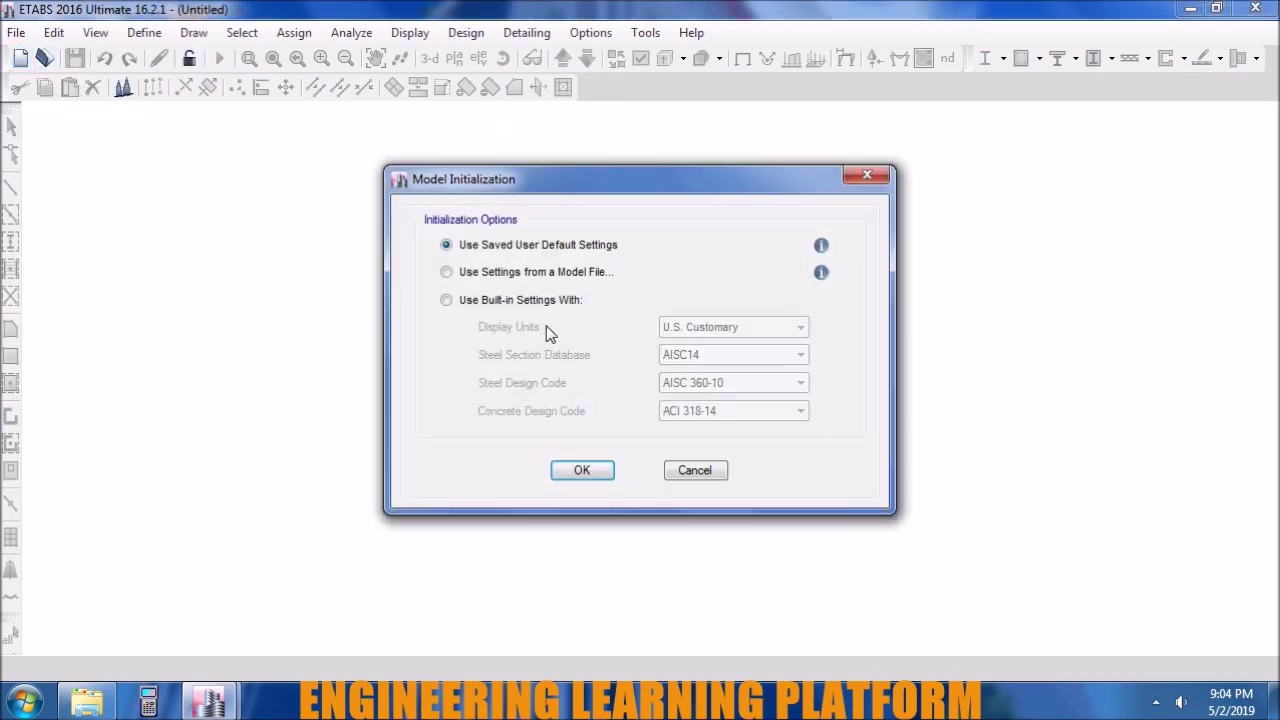
{"action": "left_click", "coordinate": [596, 472]}
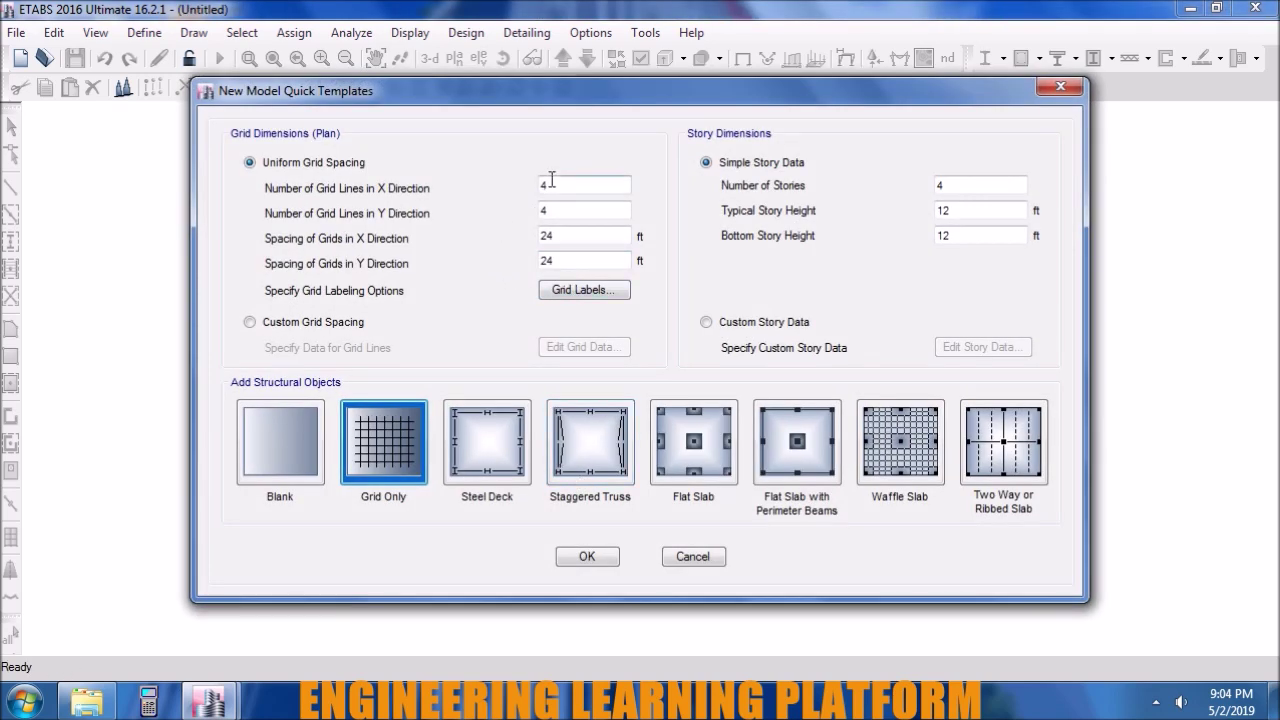
- Create a grid-only model: 30 stories 10 ft high, 4×4 grid at 10 ft spacing
{"action": "double_click", "coordinate": [969, 190]}
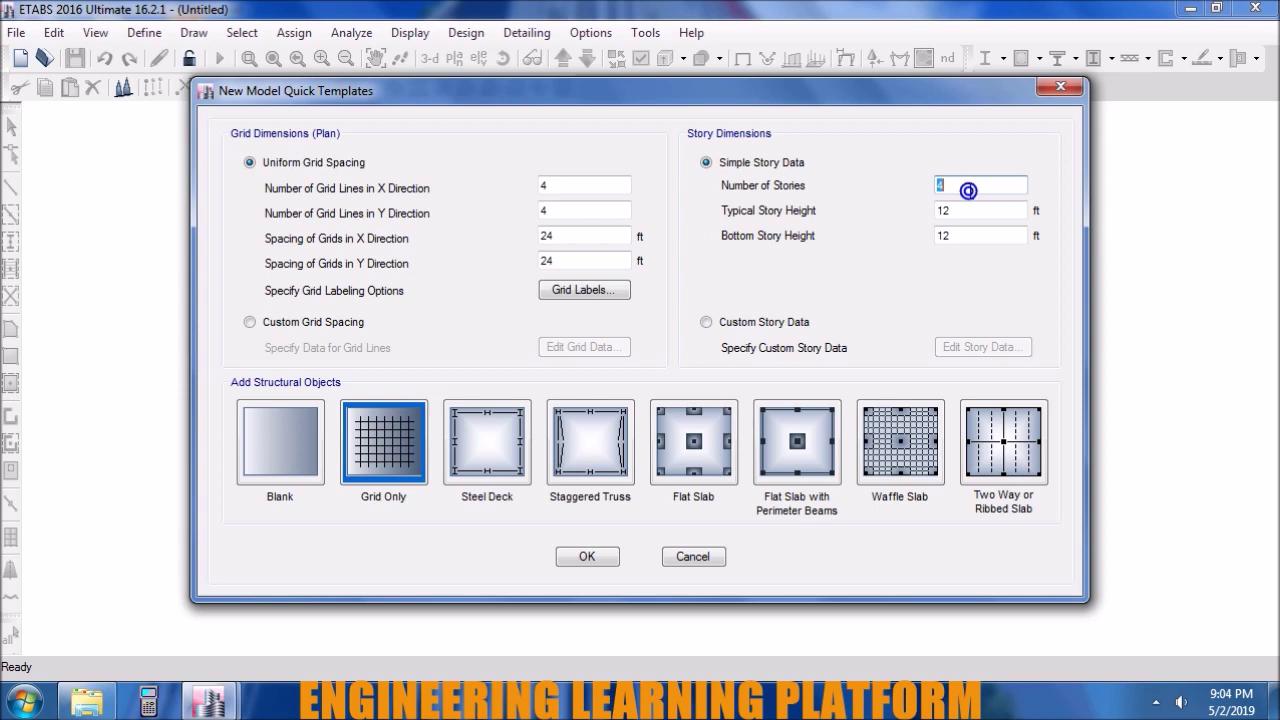
{"action": "type", "text": "30"}
{"action": "key", "text": "Tab"}
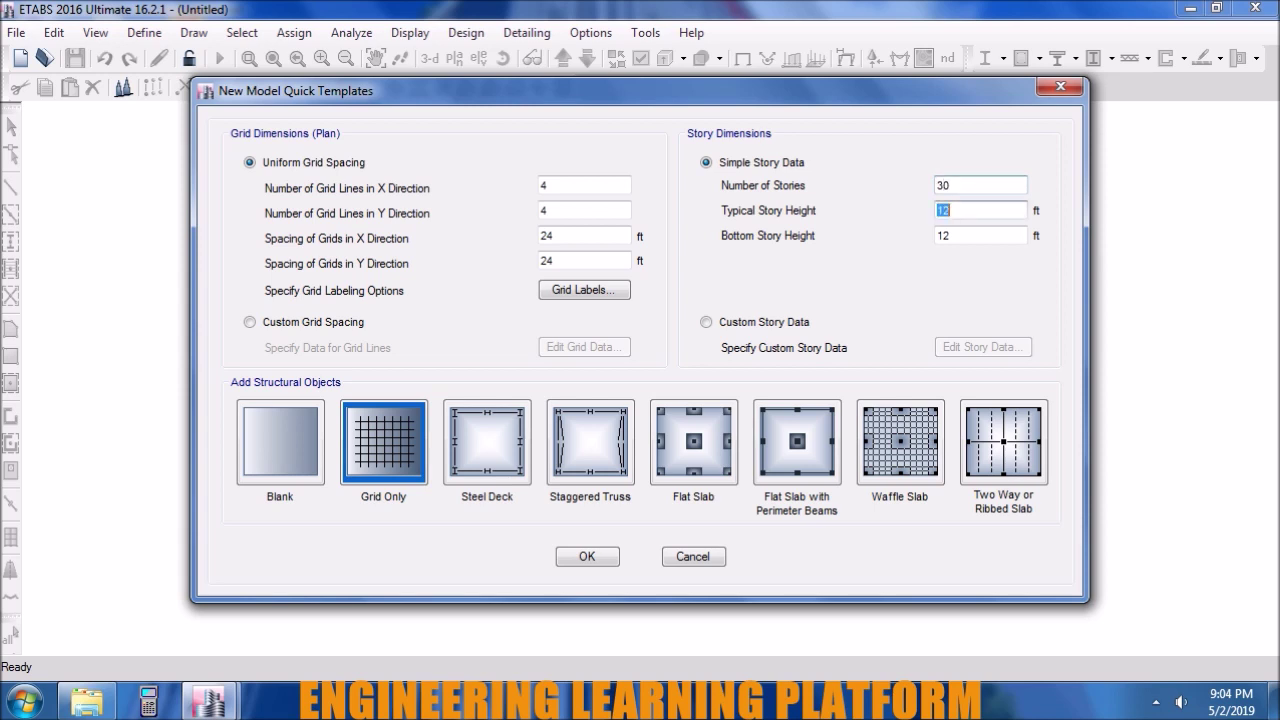
{"action": "type", "text": "10"}
{"action": "key", "text": "Tab"}
{"action": "double_click", "coordinate": [564, 184]}
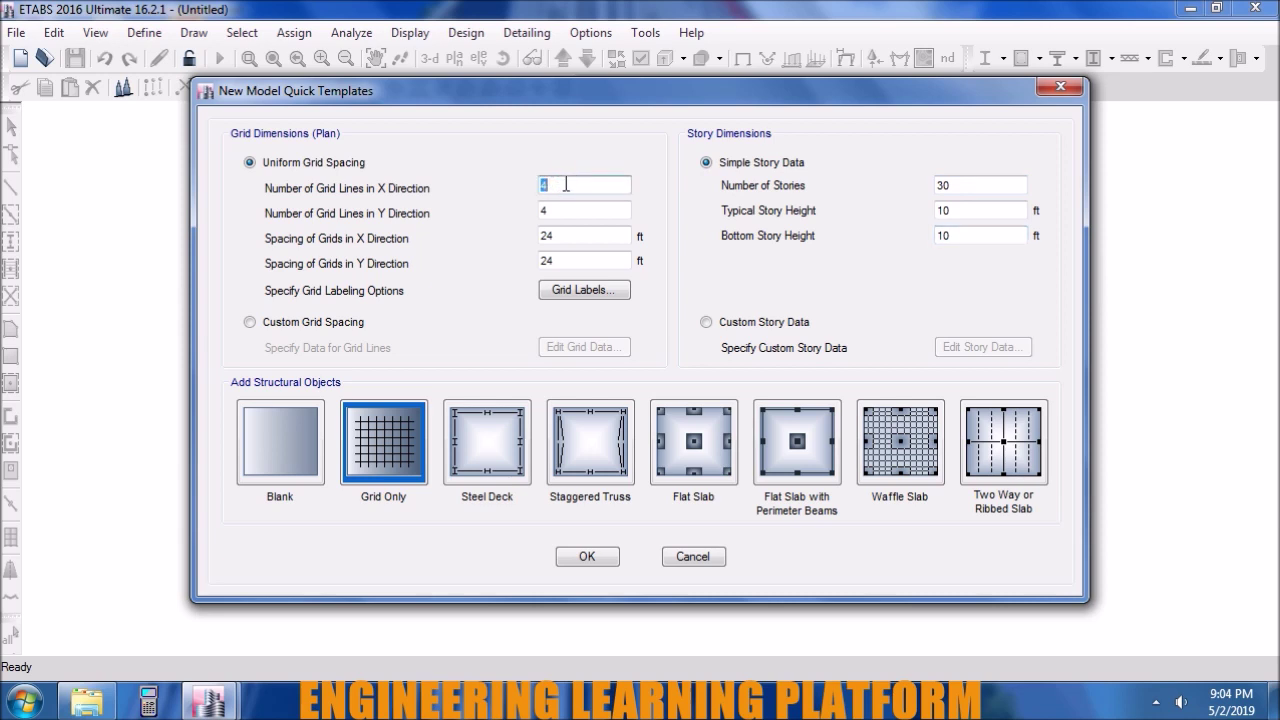
{"action": "double_click", "coordinate": [568, 238]}
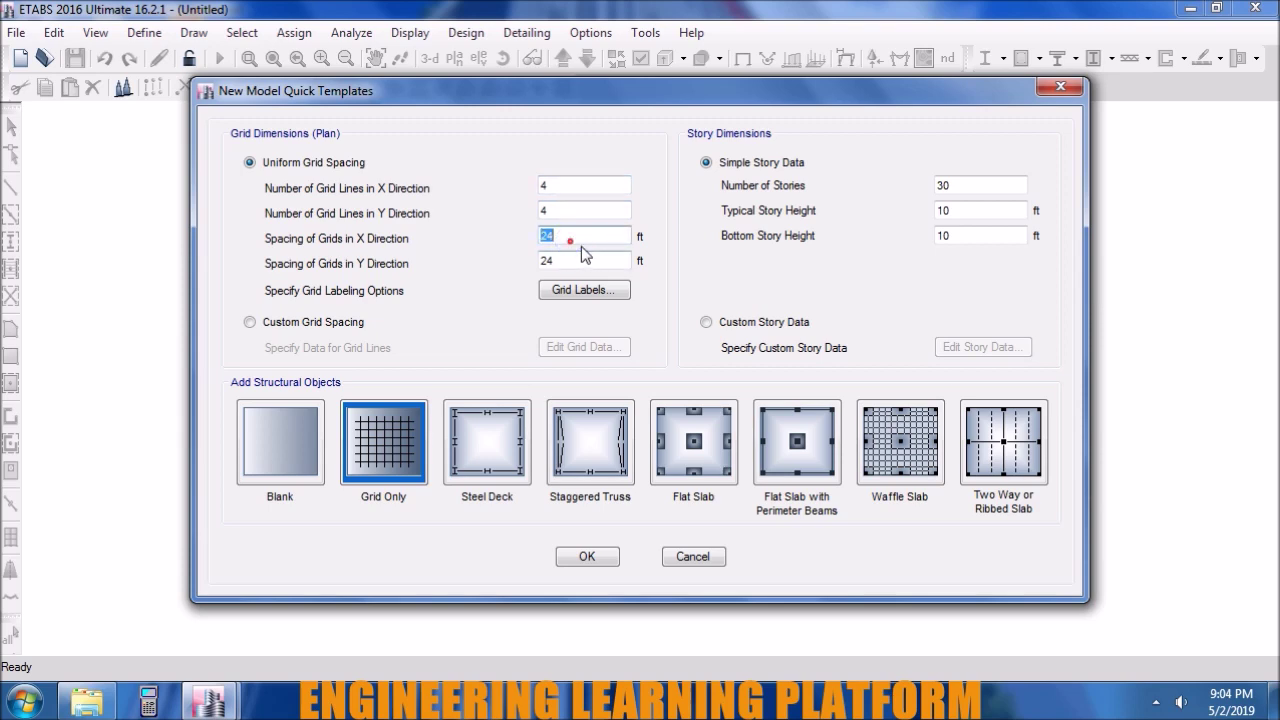
{"action": "type", "text": "10"}
{"action": "double_click", "coordinate": [578, 260]}
{"action": "type", "text": "10"}
{"action": "left_click", "coordinate": [570, 559]}
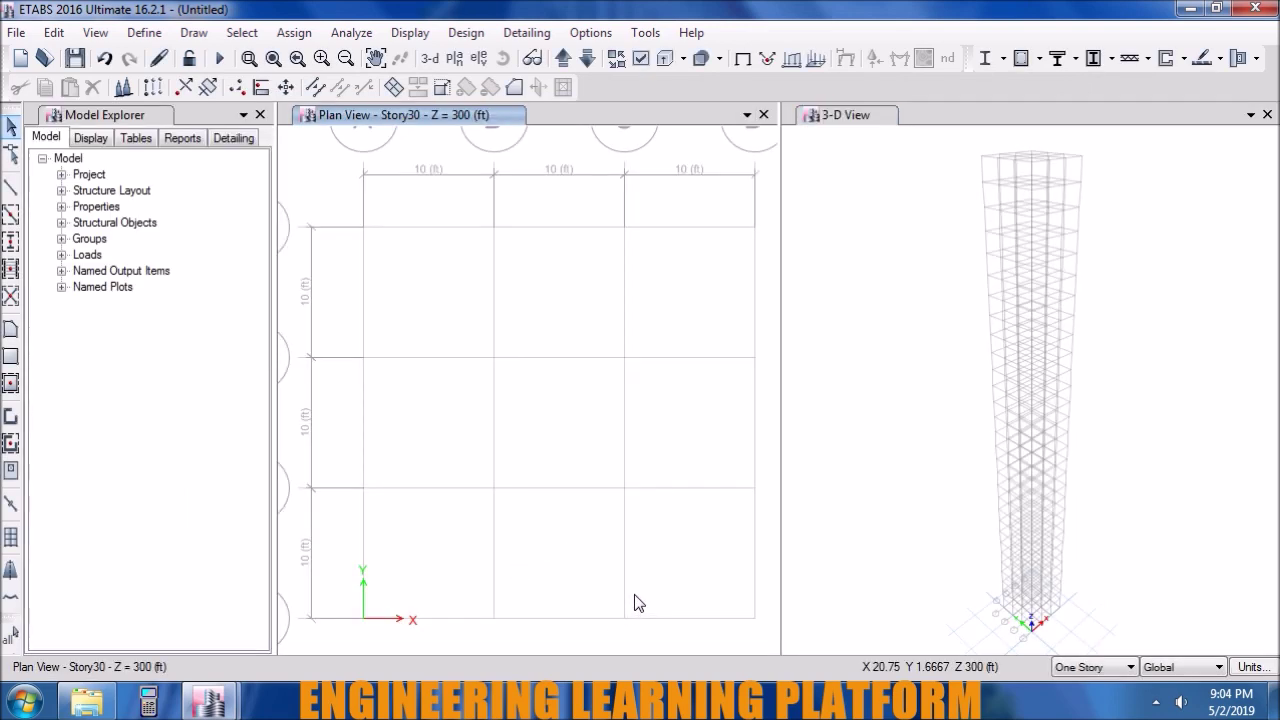
- Open the Slab section property for editing from the slab section list
{"action": "left_click", "coordinate": [143, 33]}
{"action": "mouse_move", "coordinate": [206, 89]}
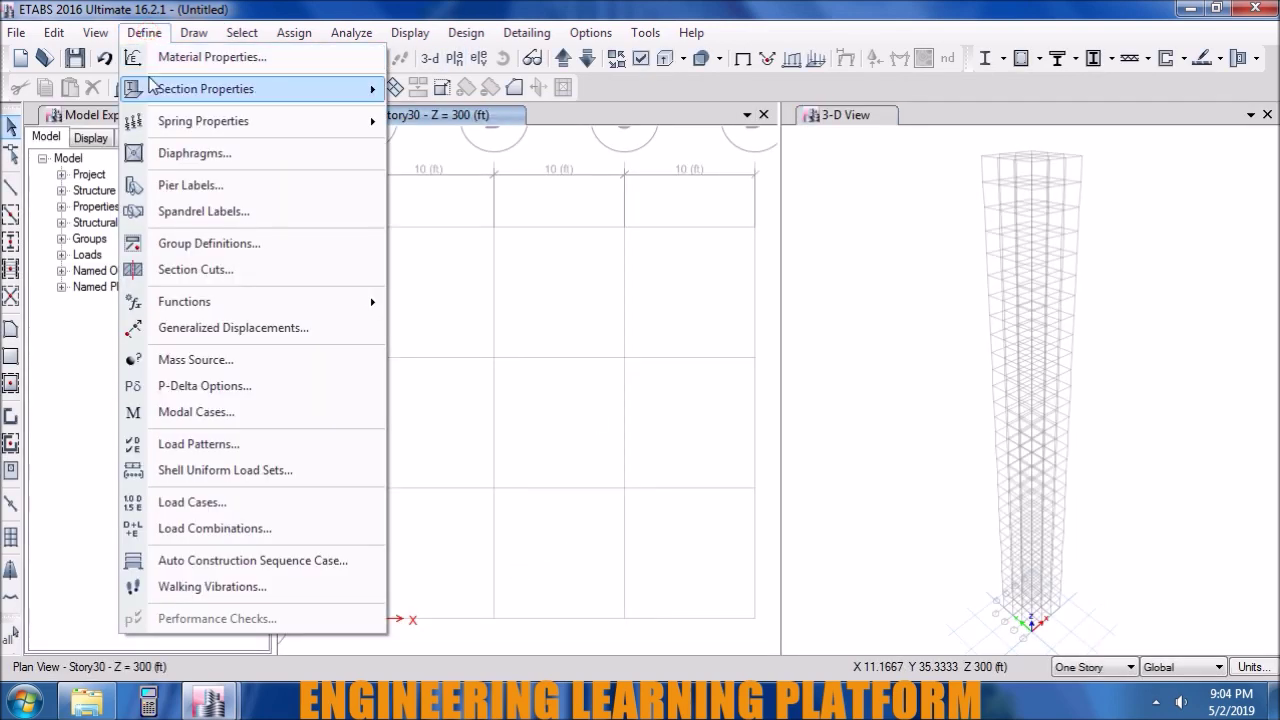
{"action": "left_click", "coordinate": [440, 149]}
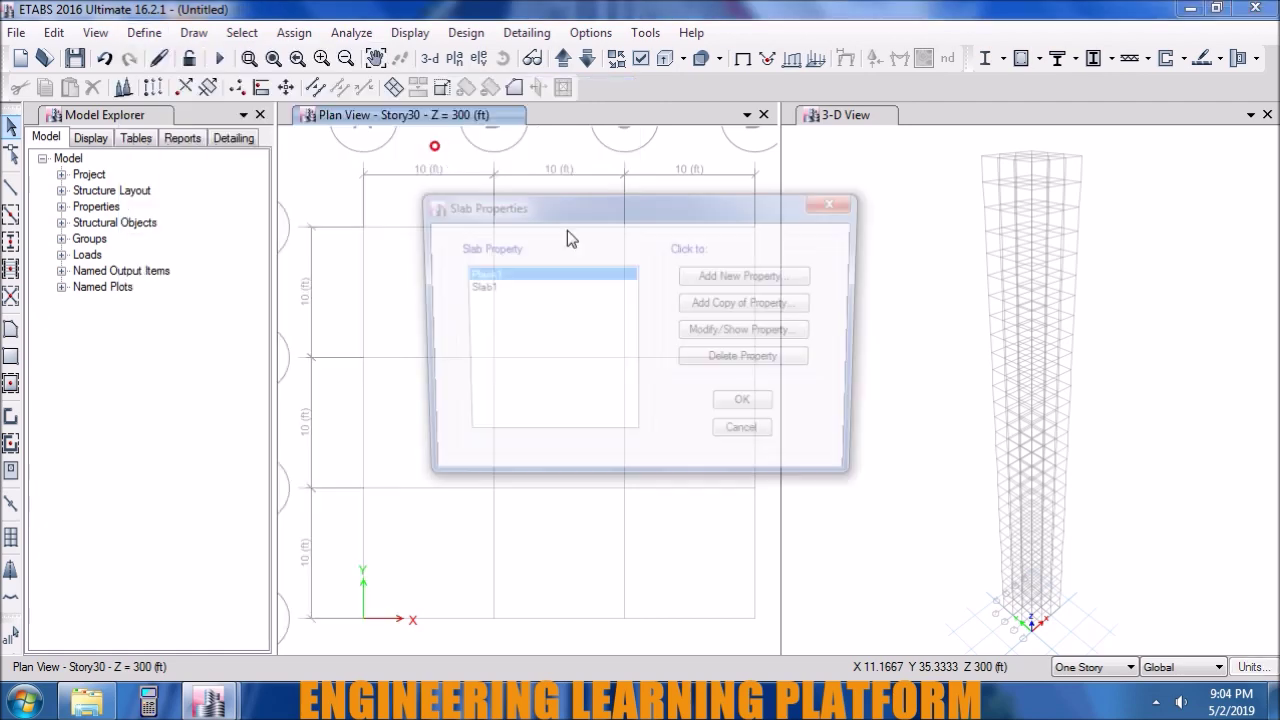
{"action": "left_click", "coordinate": [589, 287]}
{"action": "left_click", "coordinate": [727, 331]}
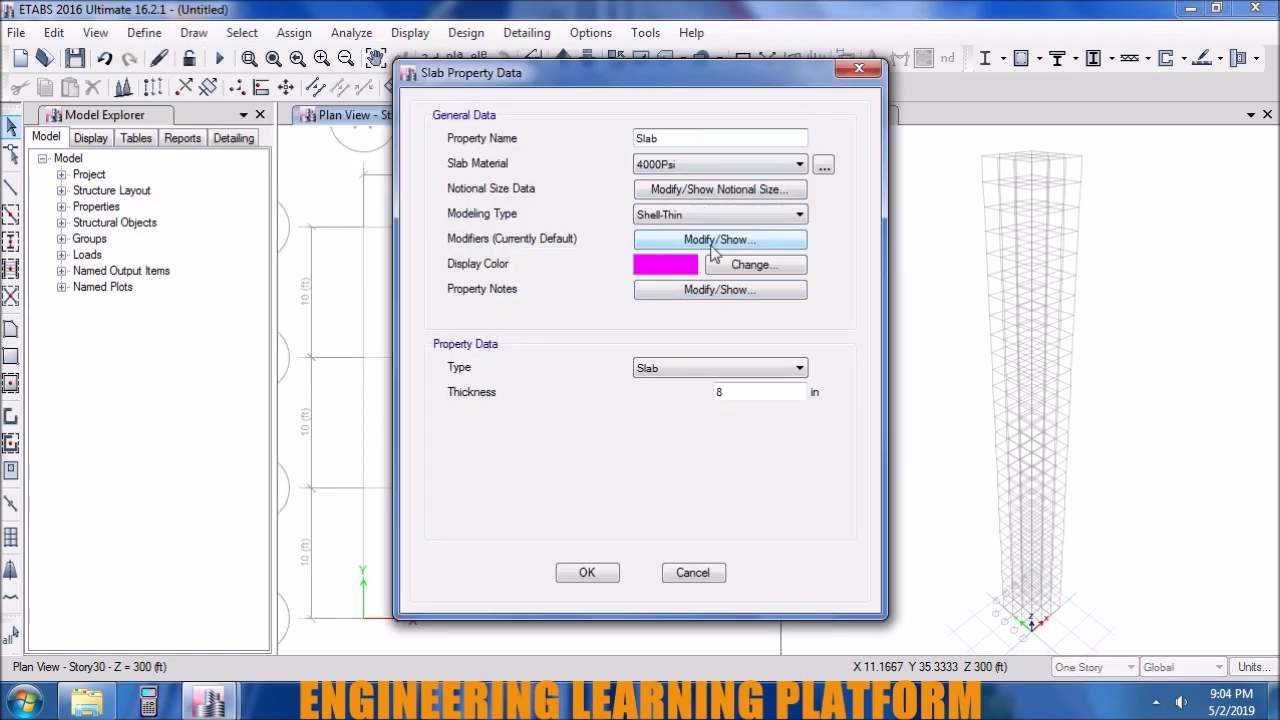
- Set the Slab bending stiffness modifiers m11, m22 and m12 to 0.25
{"action": "left_click", "coordinate": [718, 243]}
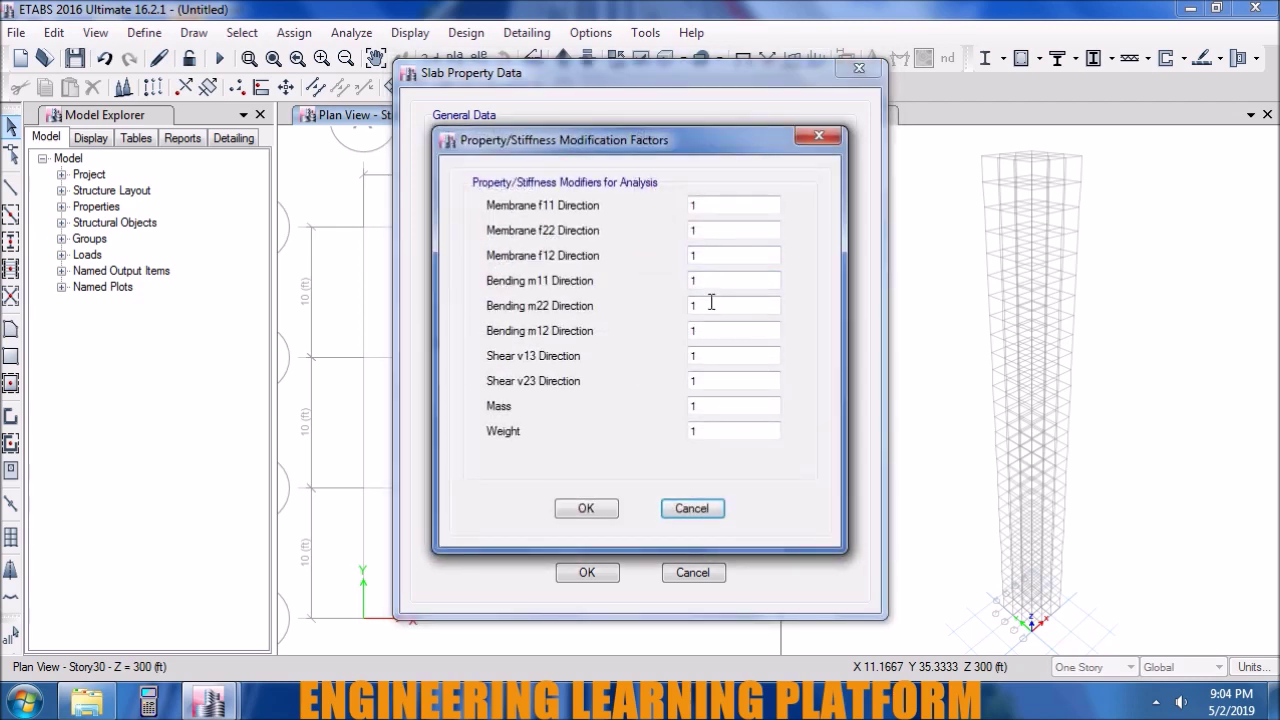
{"action": "left_click", "coordinate": [708, 280]}
{"action": "type", "text": "0.25"}
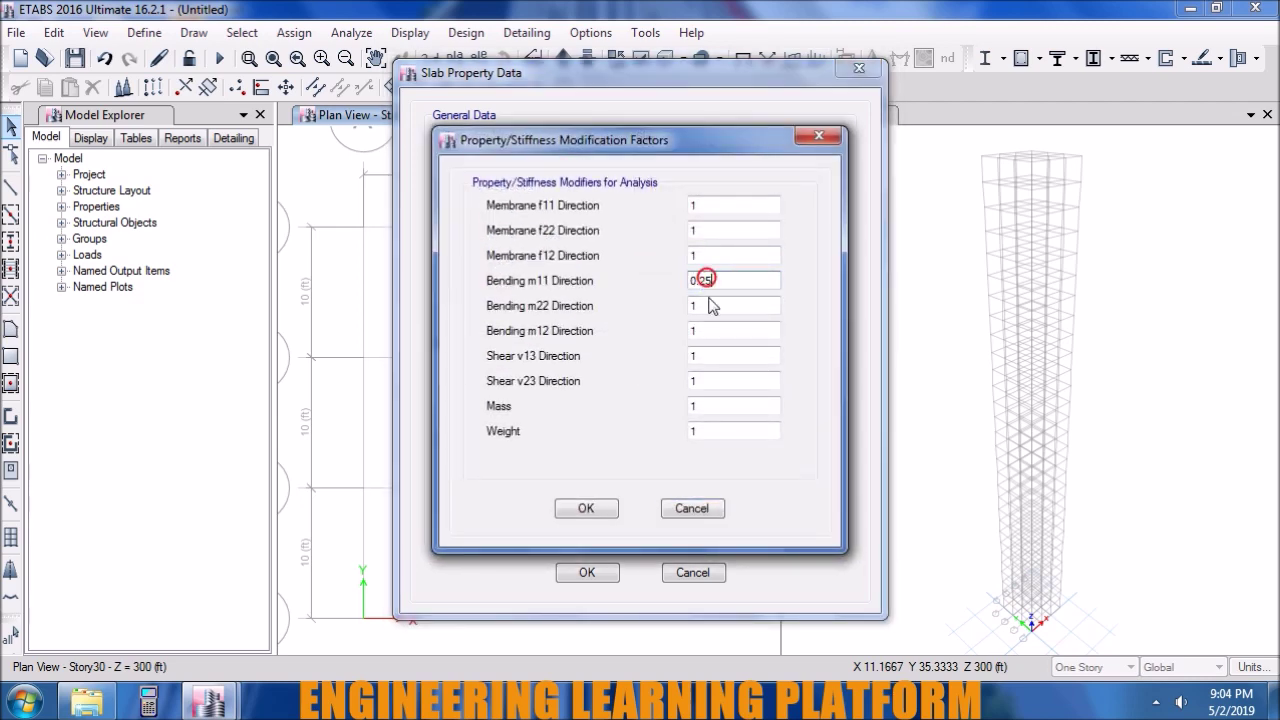
{"action": "double_click", "coordinate": [710, 305]}
{"action": "type", "text": "0.25"}
{"action": "double_click", "coordinate": [710, 330]}
{"action": "type", "text": "0."}
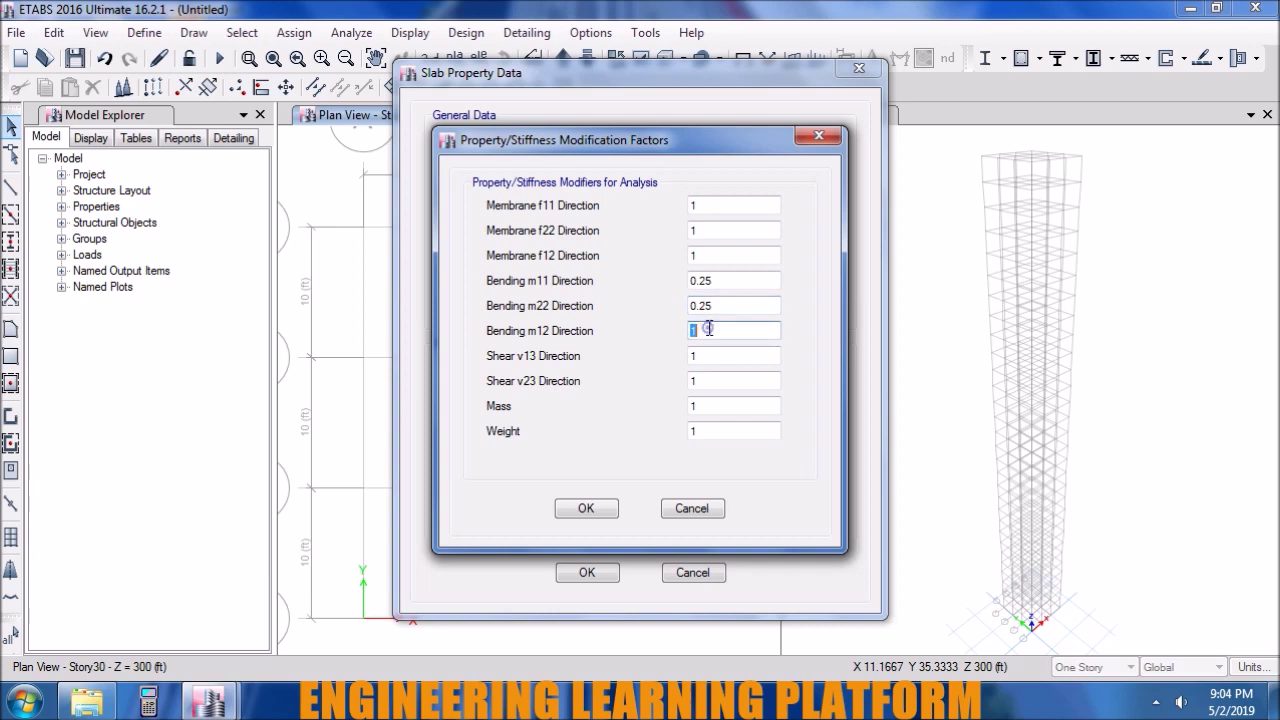
{"action": "type", "text": "25"}
{"action": "left_click", "coordinate": [588, 508]}
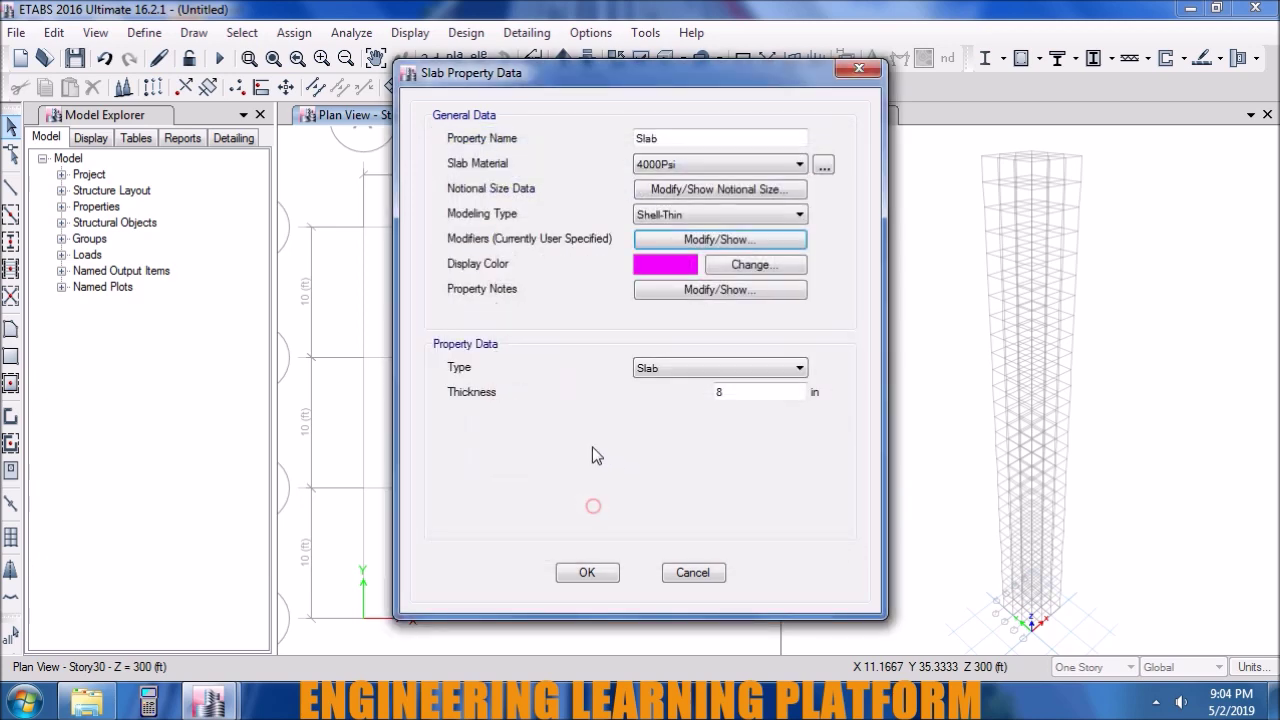
{"action": "left_click", "coordinate": [587, 572]}
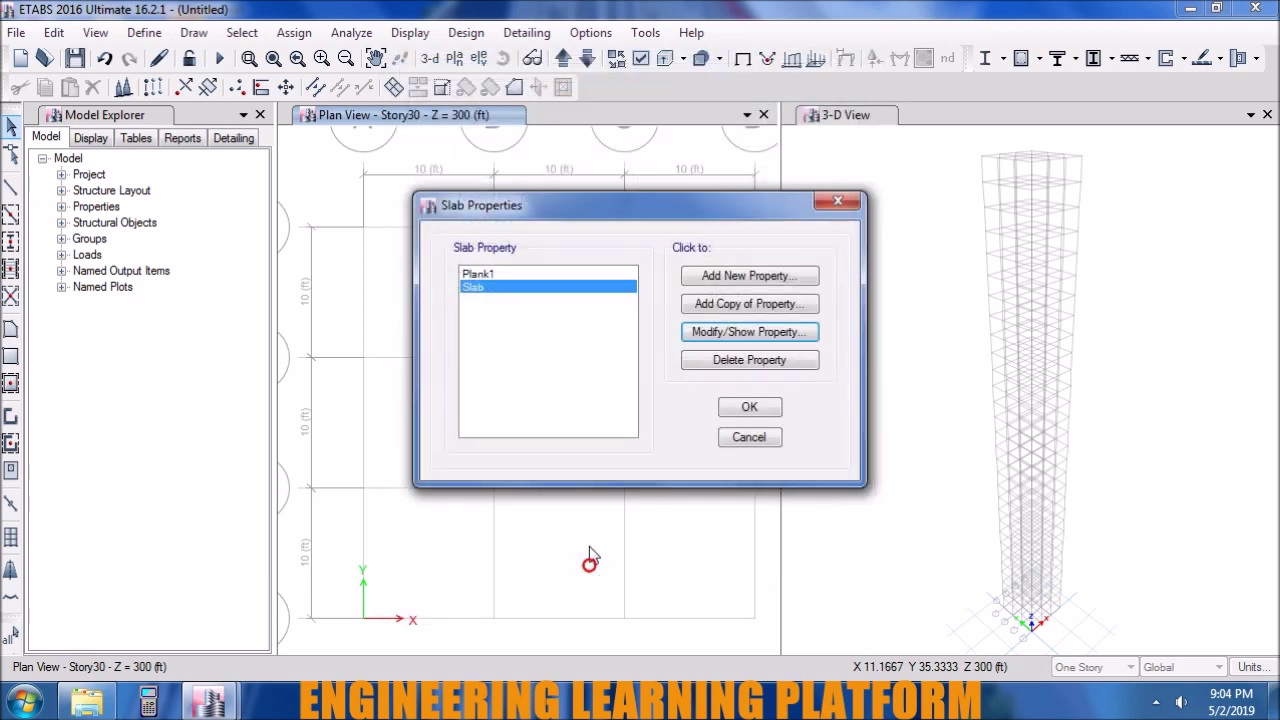
{"action": "left_click", "coordinate": [748, 408]}
{"action": "left_click", "coordinate": [144, 32]}
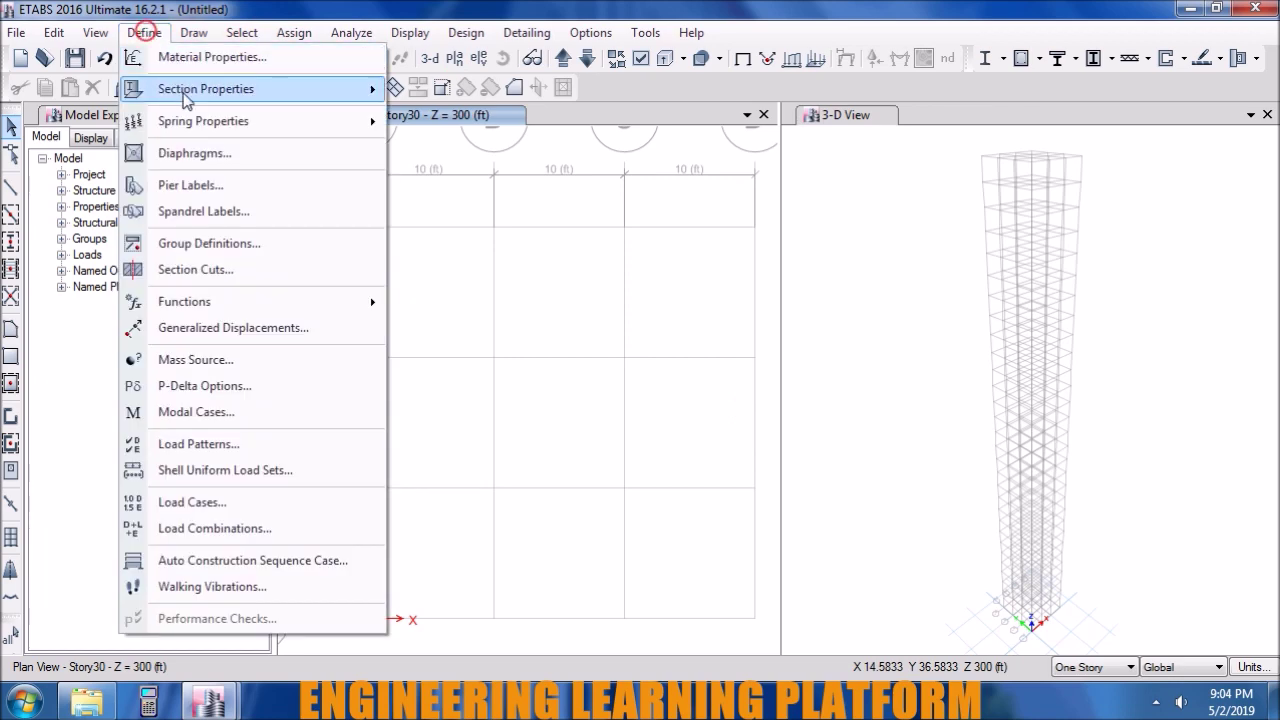
- Open the Wall1 section property and review its notional size settings unchanged
{"action": "mouse_move", "coordinate": [206, 89]}
{"action": "left_click", "coordinate": [453, 200]}
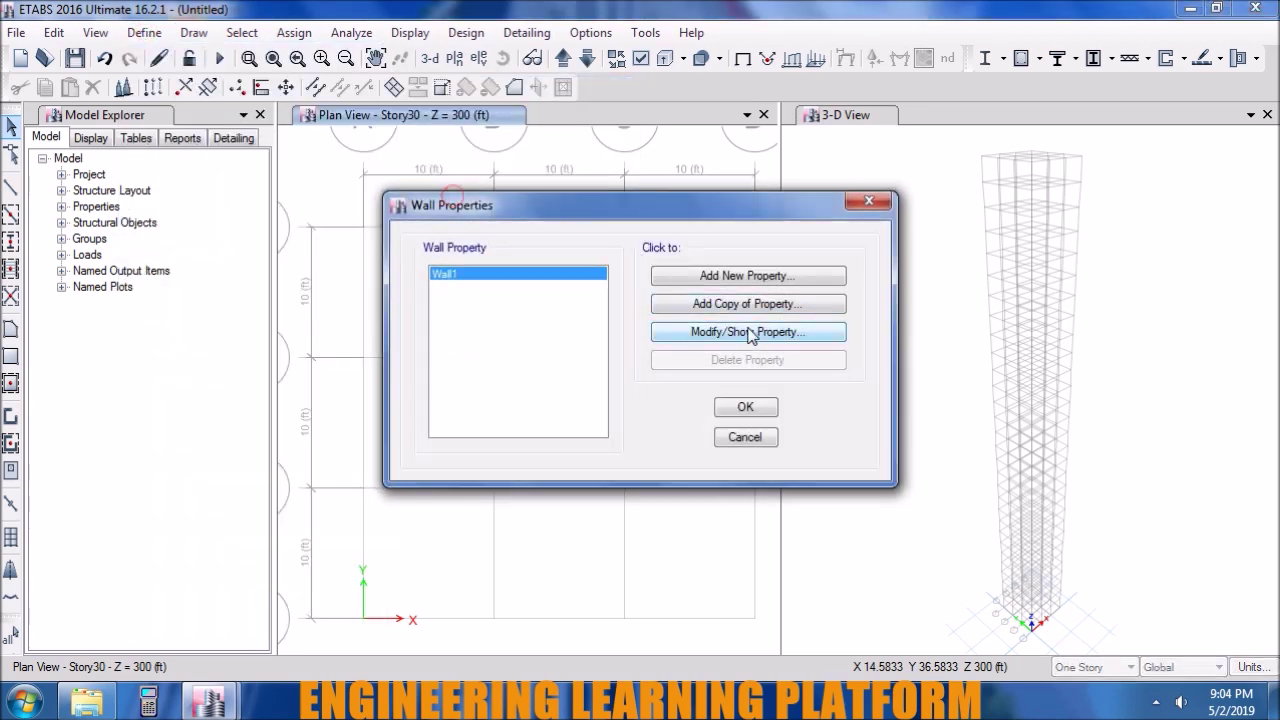
{"action": "left_click", "coordinate": [750, 333]}
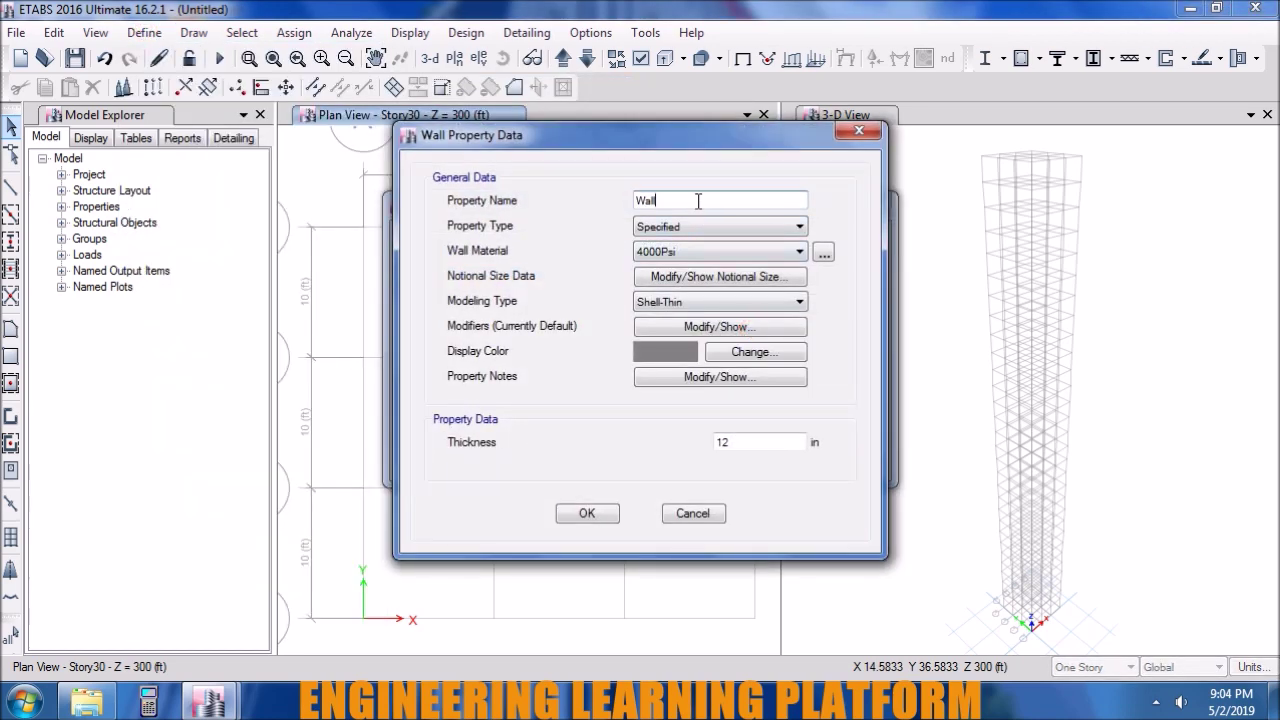
{"action": "left_click", "coordinate": [699, 280]}
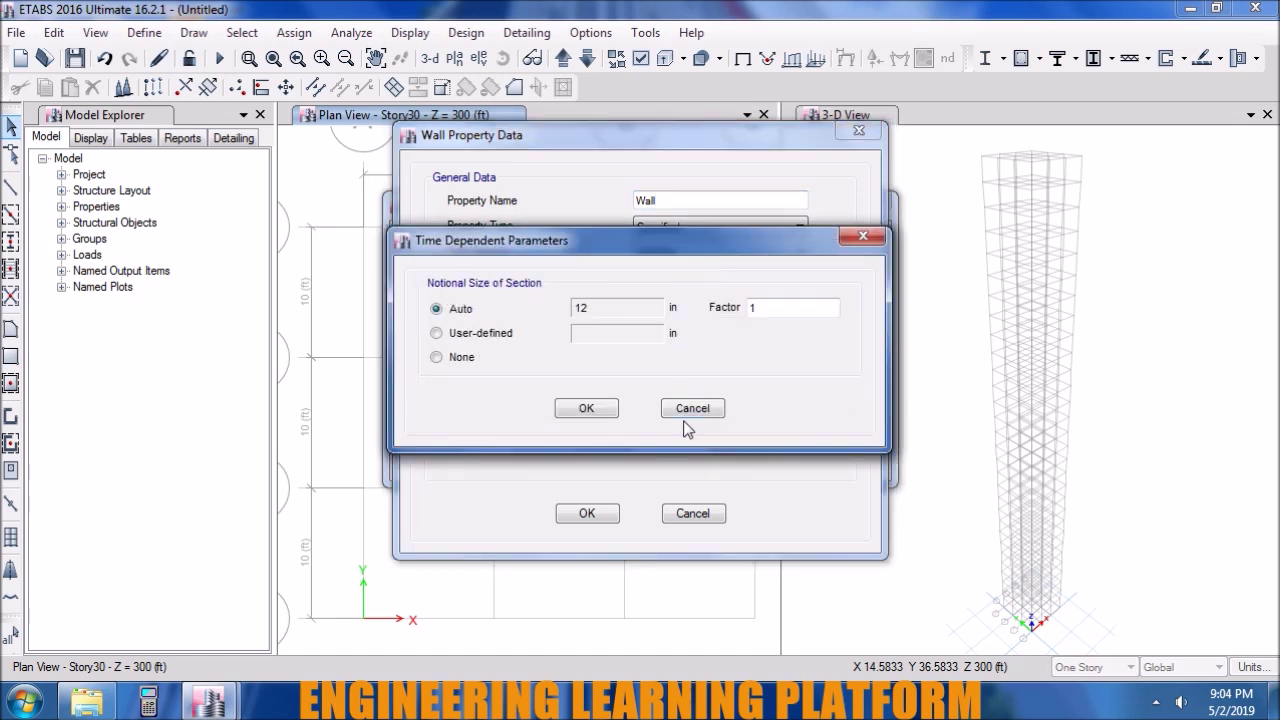
{"action": "left_click", "coordinate": [690, 400]}
- Give the renamed Wall property bending modifiers m11, m22 and m12 of 0.7
{"action": "left_click", "coordinate": [730, 326]}
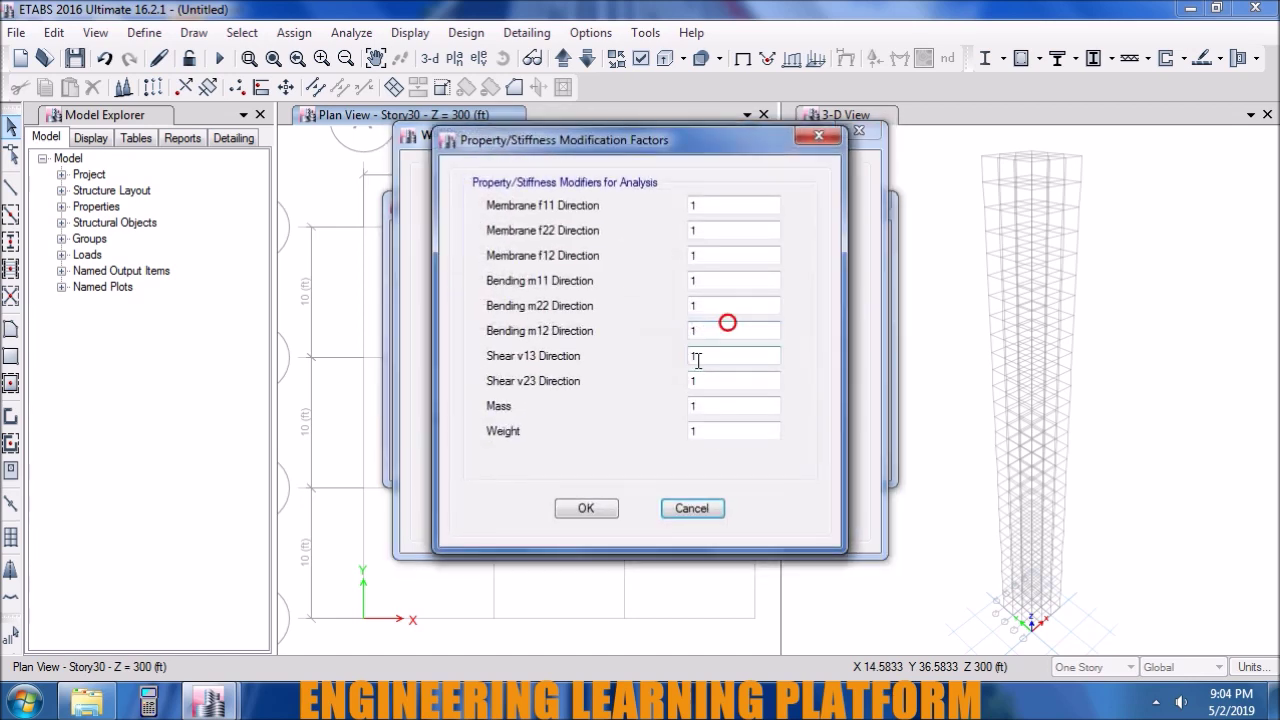
{"action": "double_click", "coordinate": [714, 283]}
{"action": "type", "text": "0.7"}
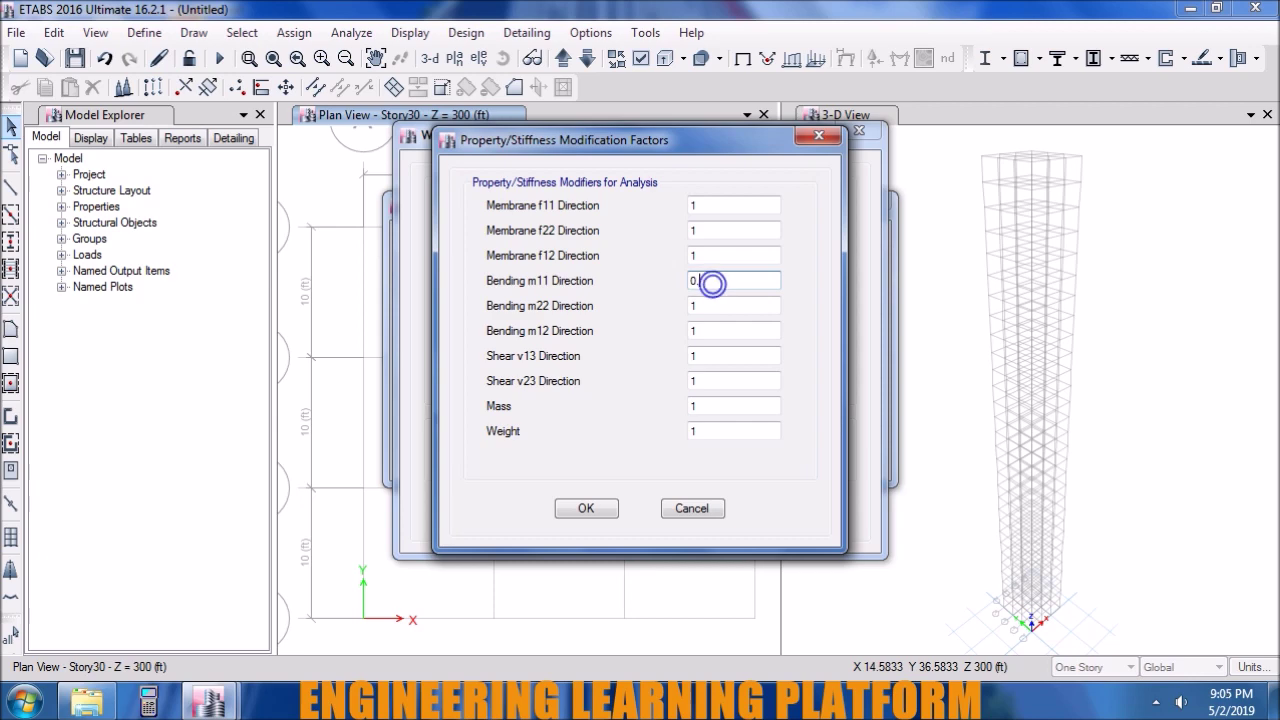
{"action": "double_click", "coordinate": [712, 307]}
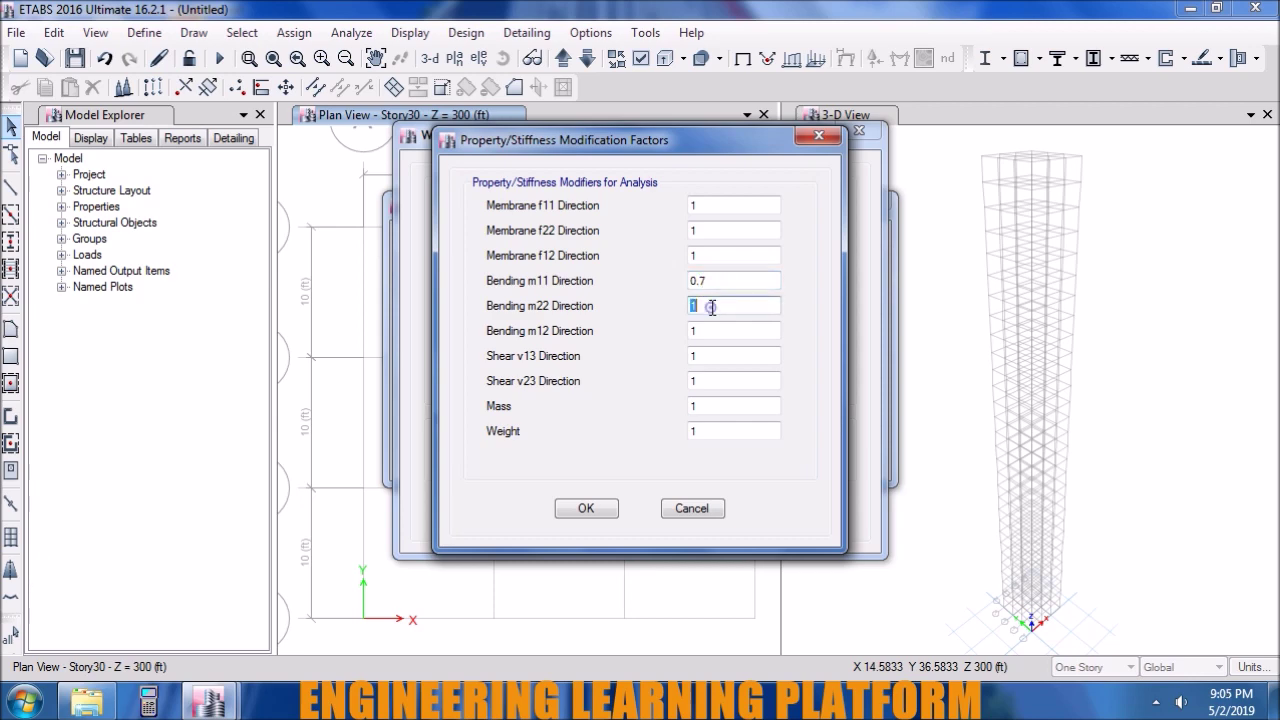
{"action": "type", "text": "0.7"}
{"action": "double_click", "coordinate": [702, 331]}
{"action": "type", "text": "0.7"}
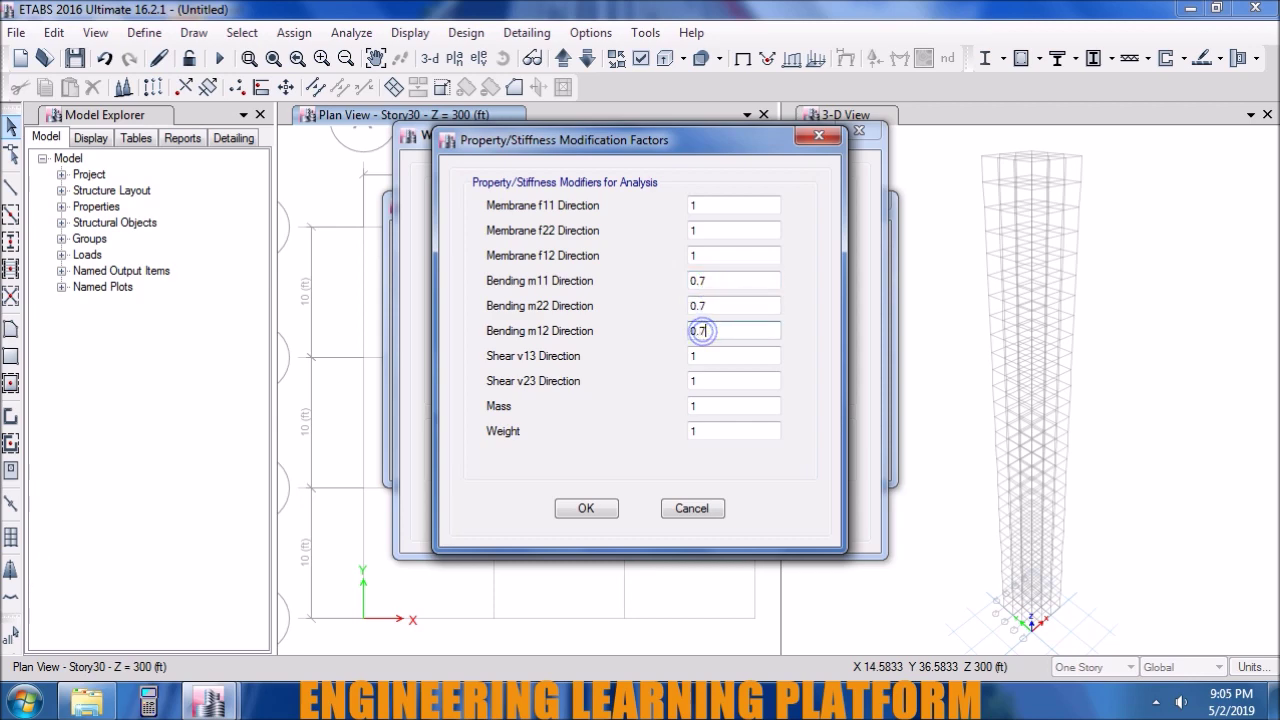
{"action": "left_click", "coordinate": [586, 508]}
{"action": "left_click", "coordinate": [588, 511]}
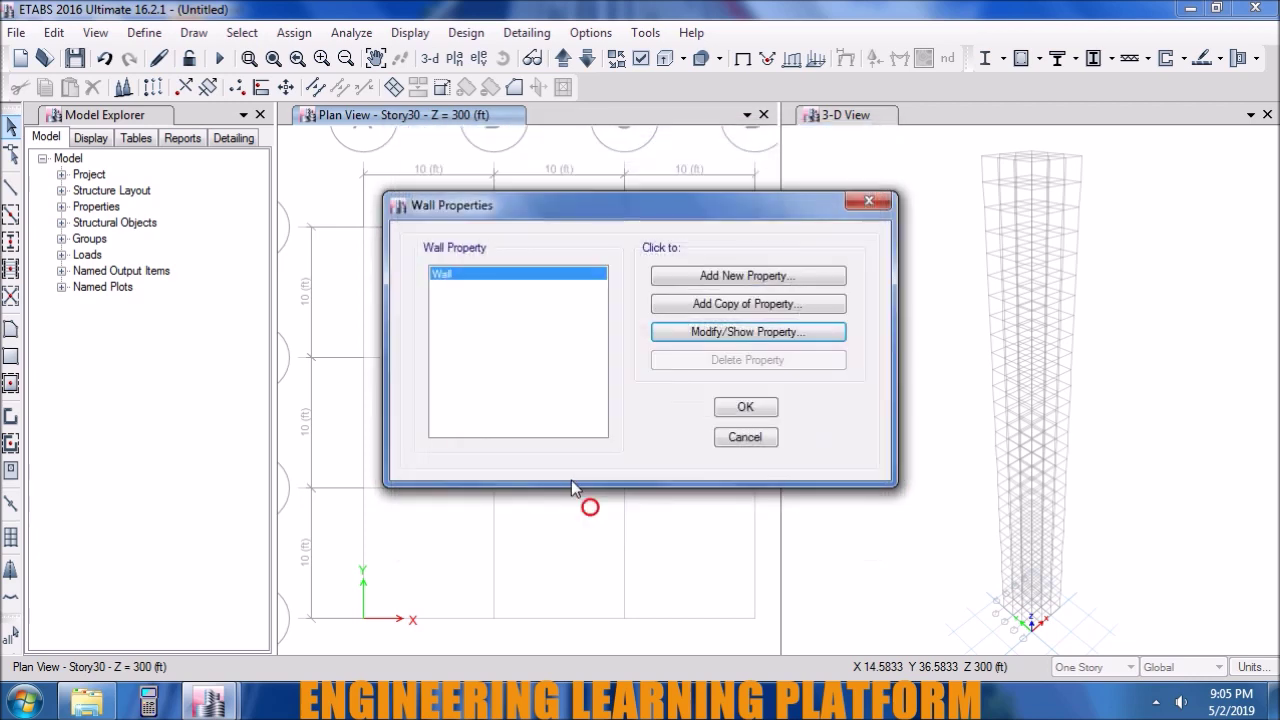
{"action": "left_click", "coordinate": [737, 401]}
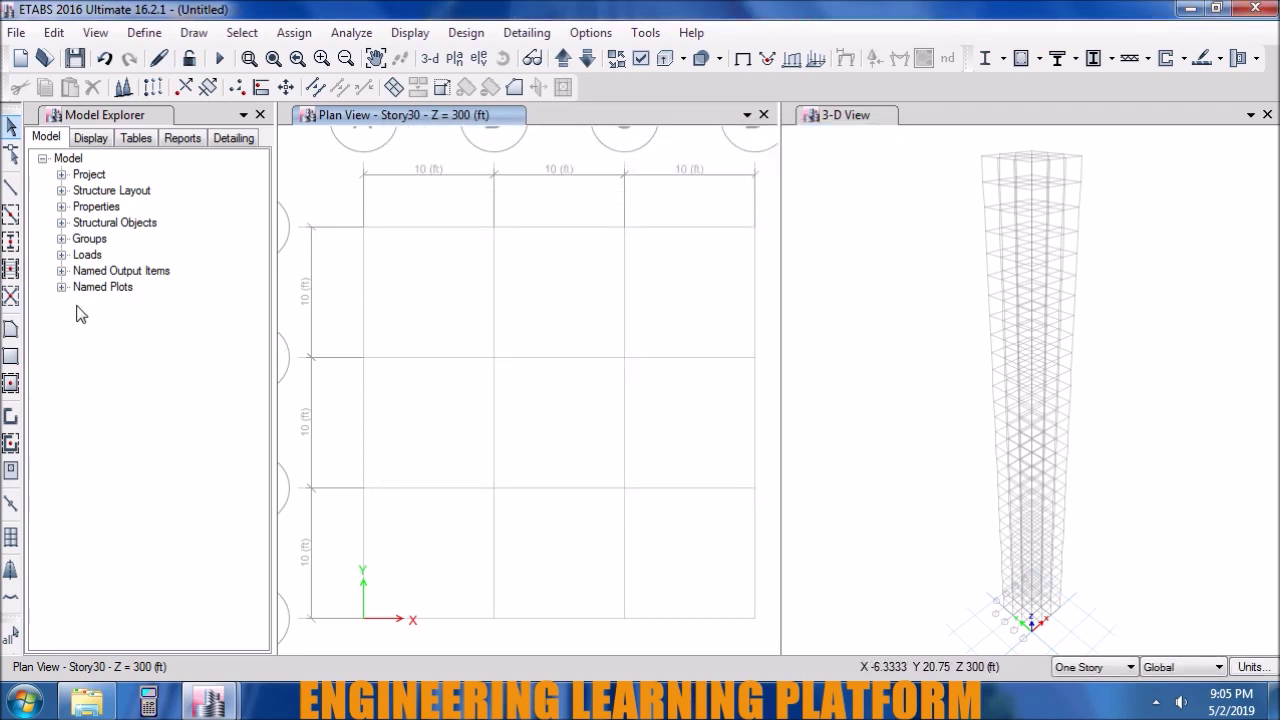
- Set up floor area drawing to use the Slab section
{"action": "left_click", "coordinate": [12, 334]}
{"action": "left_click", "coordinate": [265, 557]}
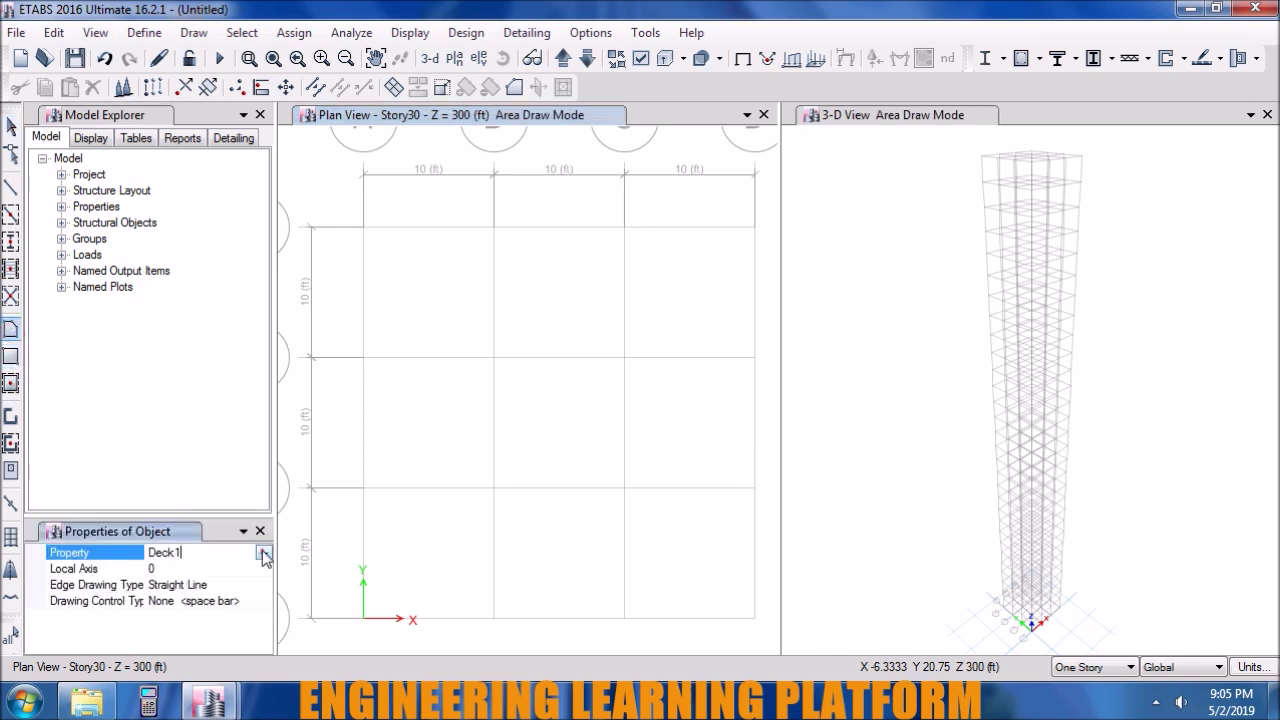
{"action": "left_click", "coordinate": [176, 622]}
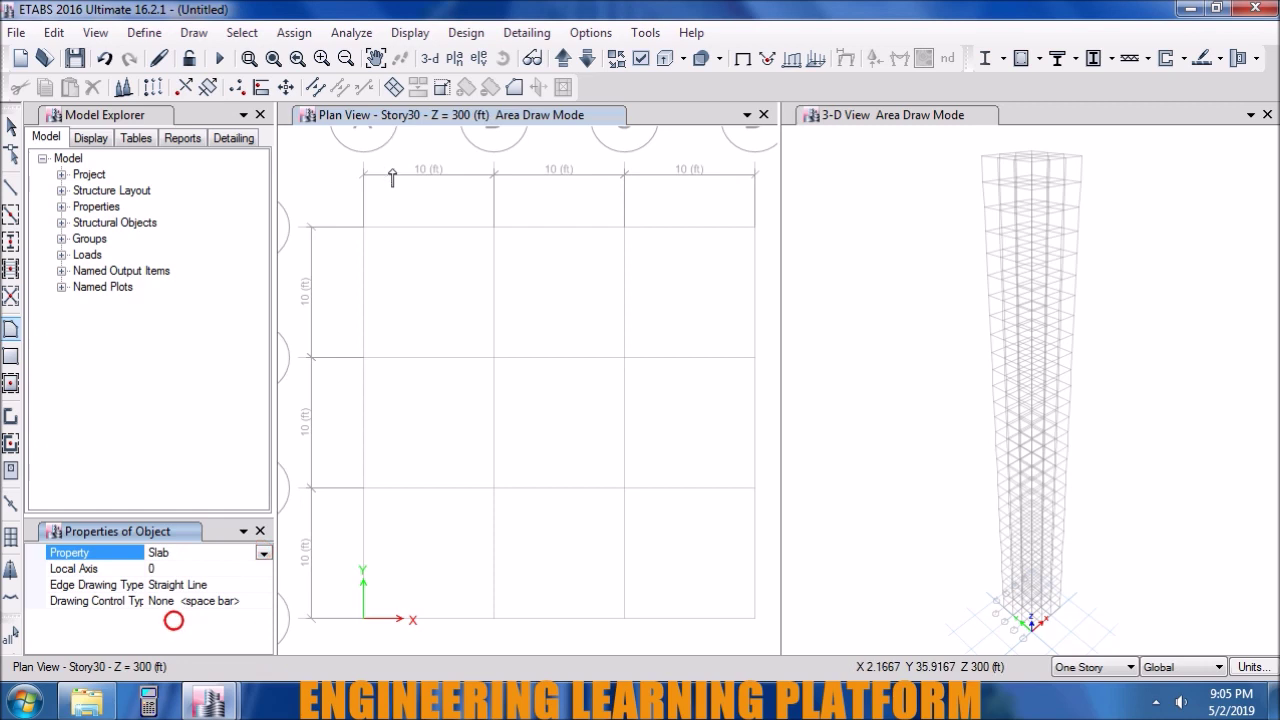
- Draw the L-shaped slab through A4, D4, D1, B1, B2 and A2
{"action": "left_click", "coordinate": [363, 230]}
{"action": "left_click", "coordinate": [755, 228]}
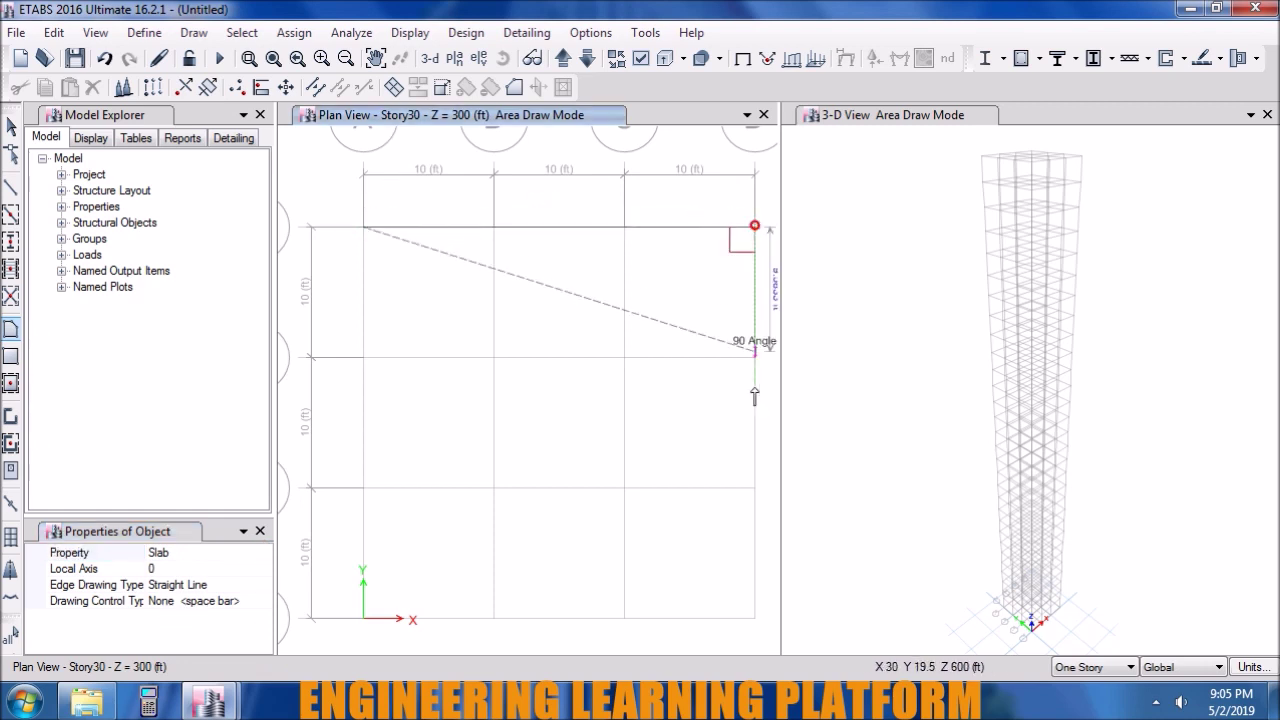
{"action": "left_click", "coordinate": [755, 618]}
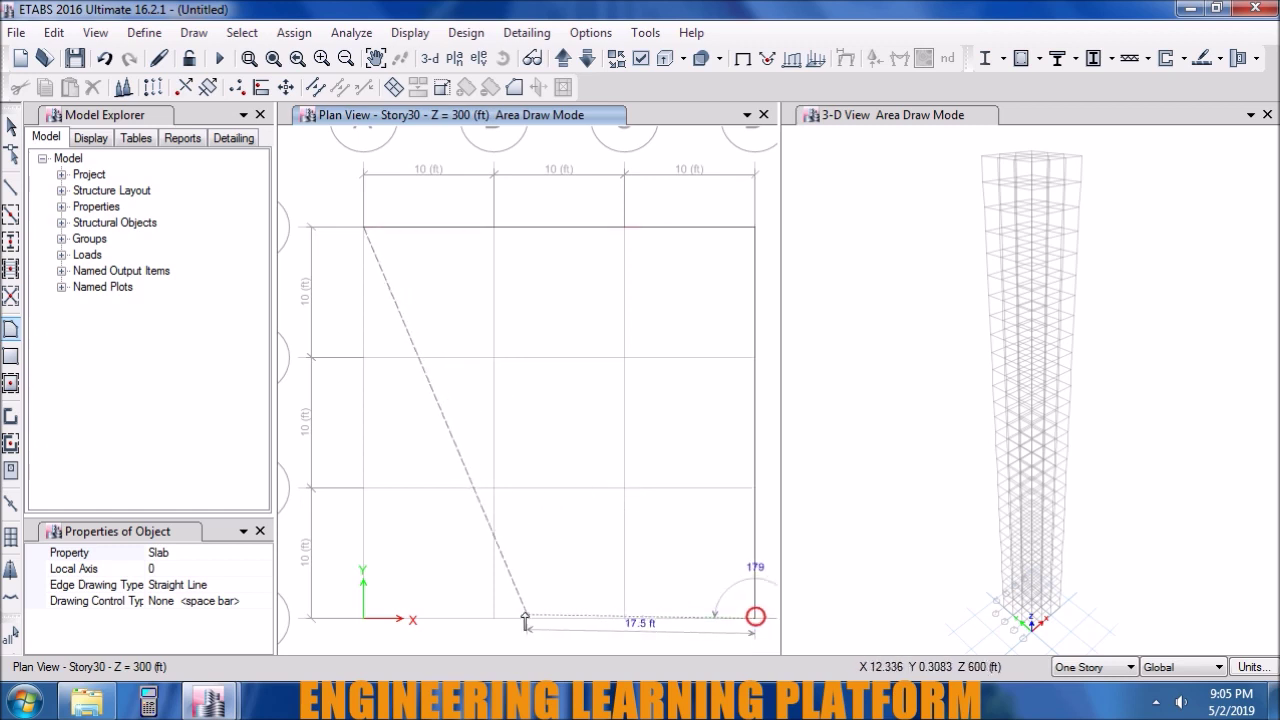
{"action": "left_click", "coordinate": [493, 618]}
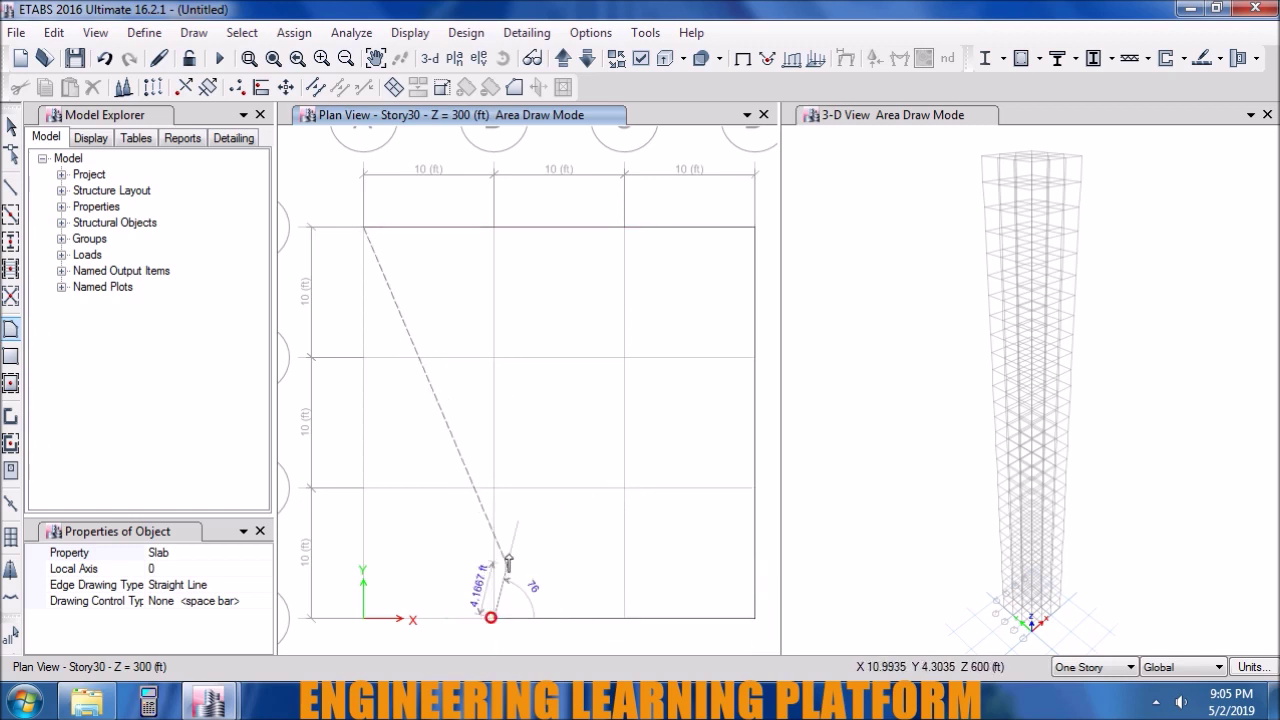
{"action": "left_click", "coordinate": [493, 490]}
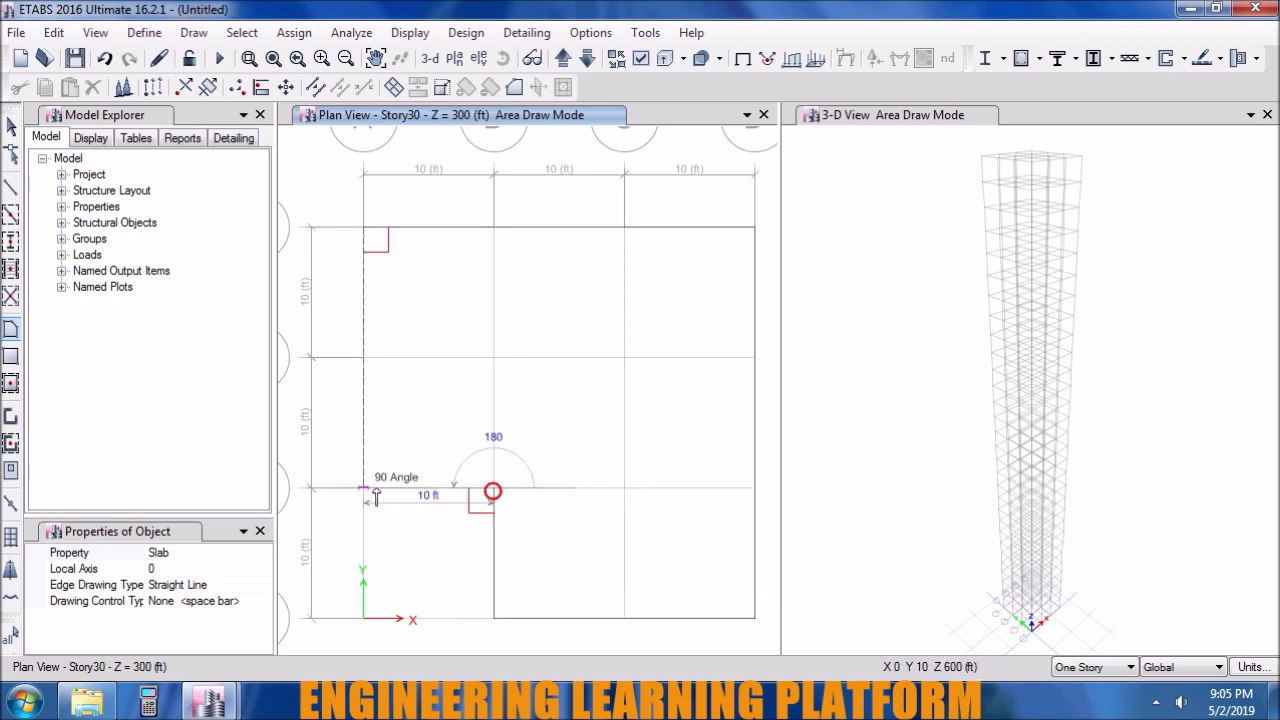
{"action": "double_click", "coordinate": [360, 490]}
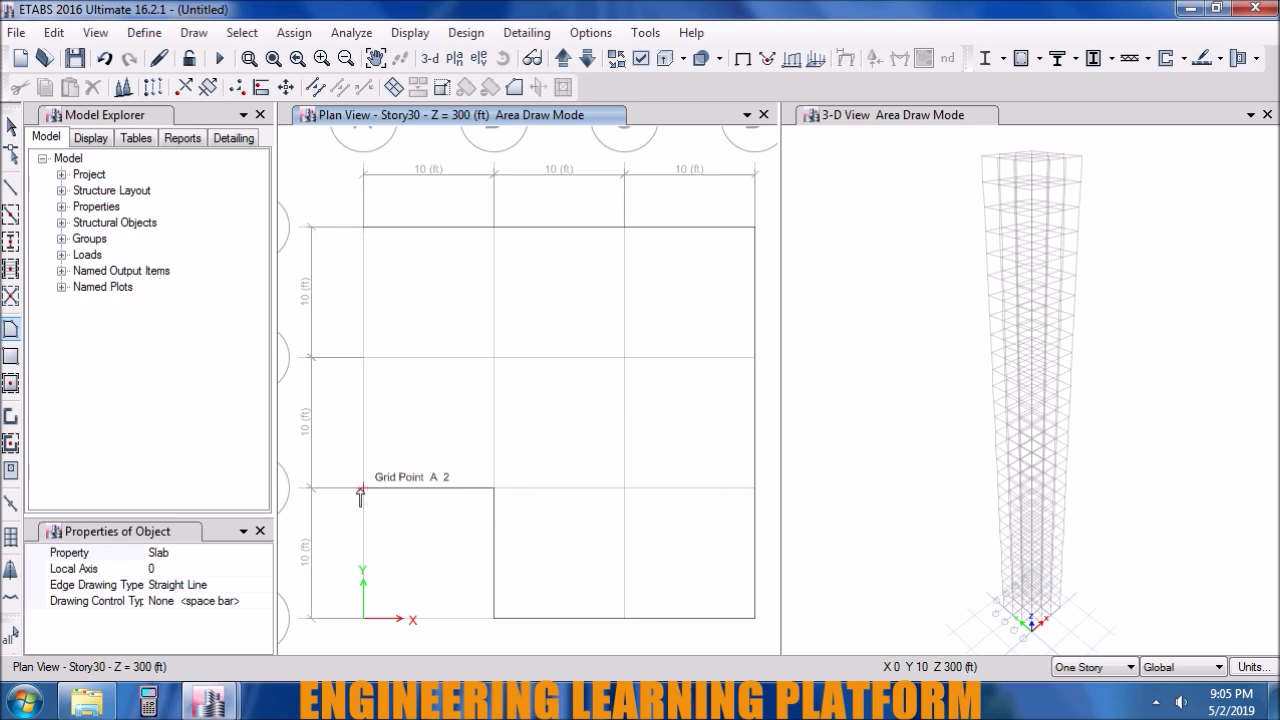
{"action": "key", "text": "Return"}
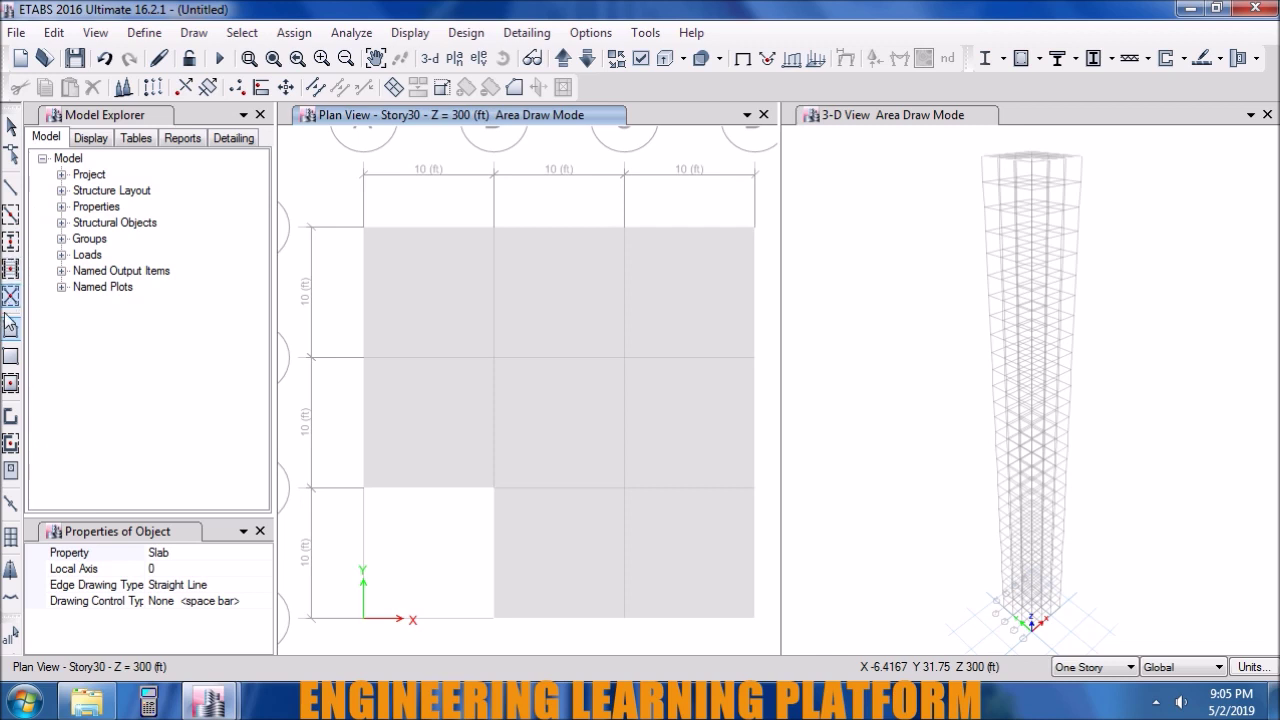
{"action": "left_click", "coordinate": [11, 418]}
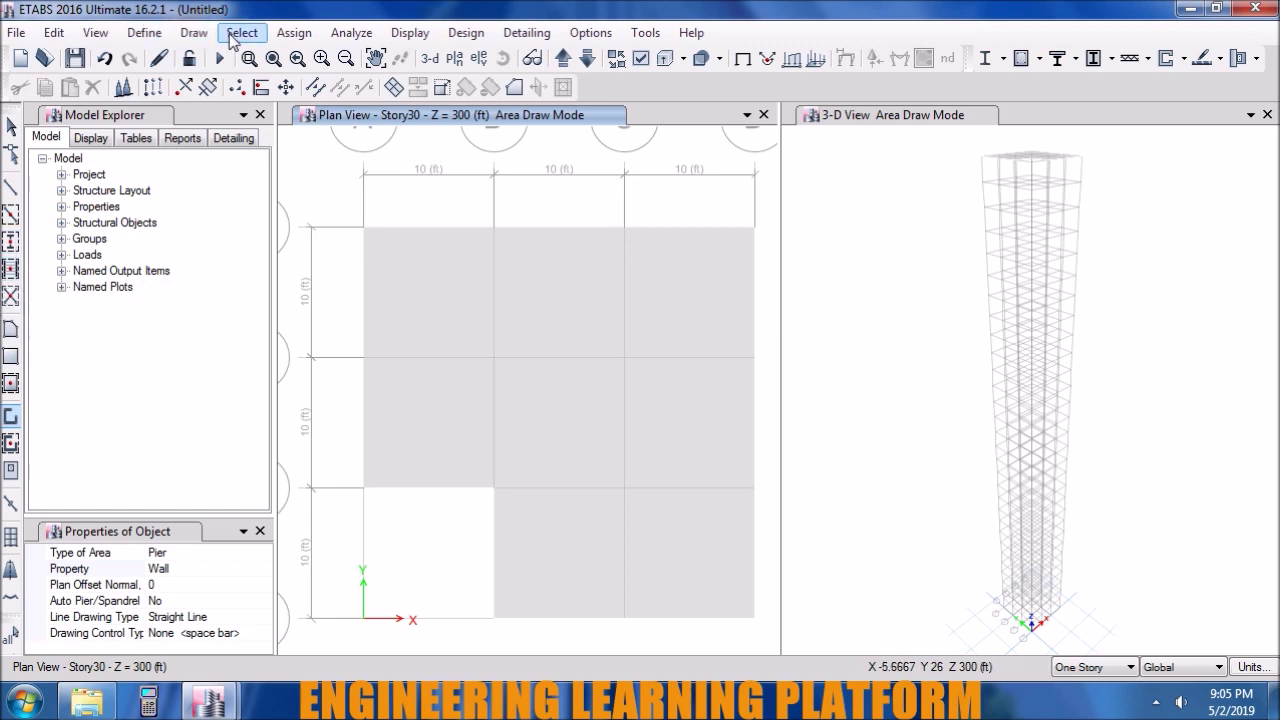
- Define an L-shaped wall stack with LX 5 ft and LY 5 ft
{"action": "left_click", "coordinate": [195, 33]}
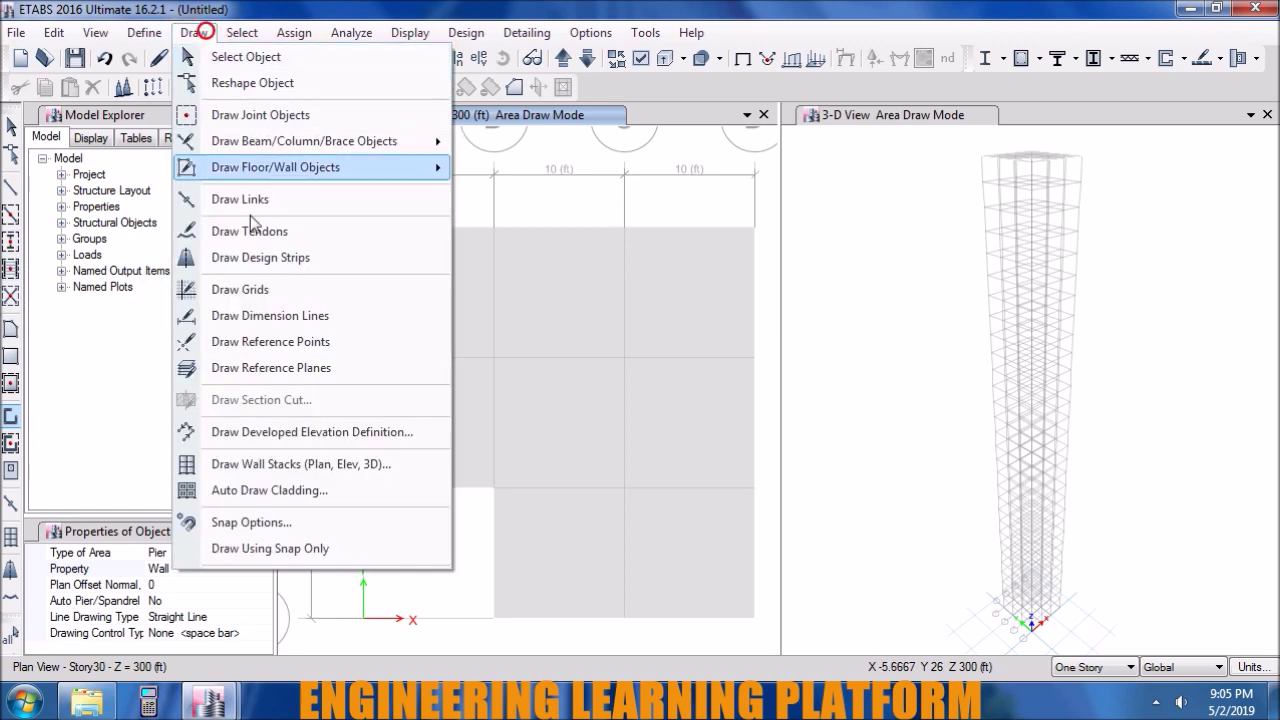
{"action": "left_click", "coordinate": [287, 470]}
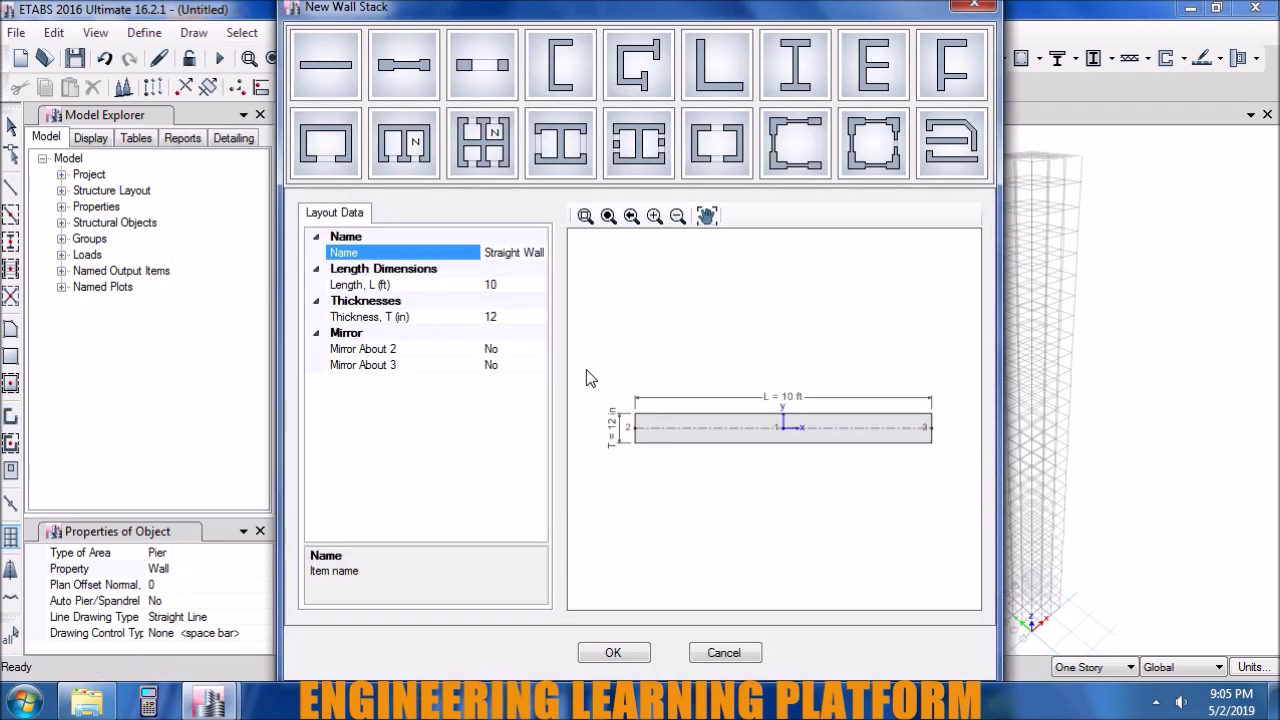
{"action": "left_click", "coordinate": [716, 68]}
{"action": "left_click", "coordinate": [504, 287]}
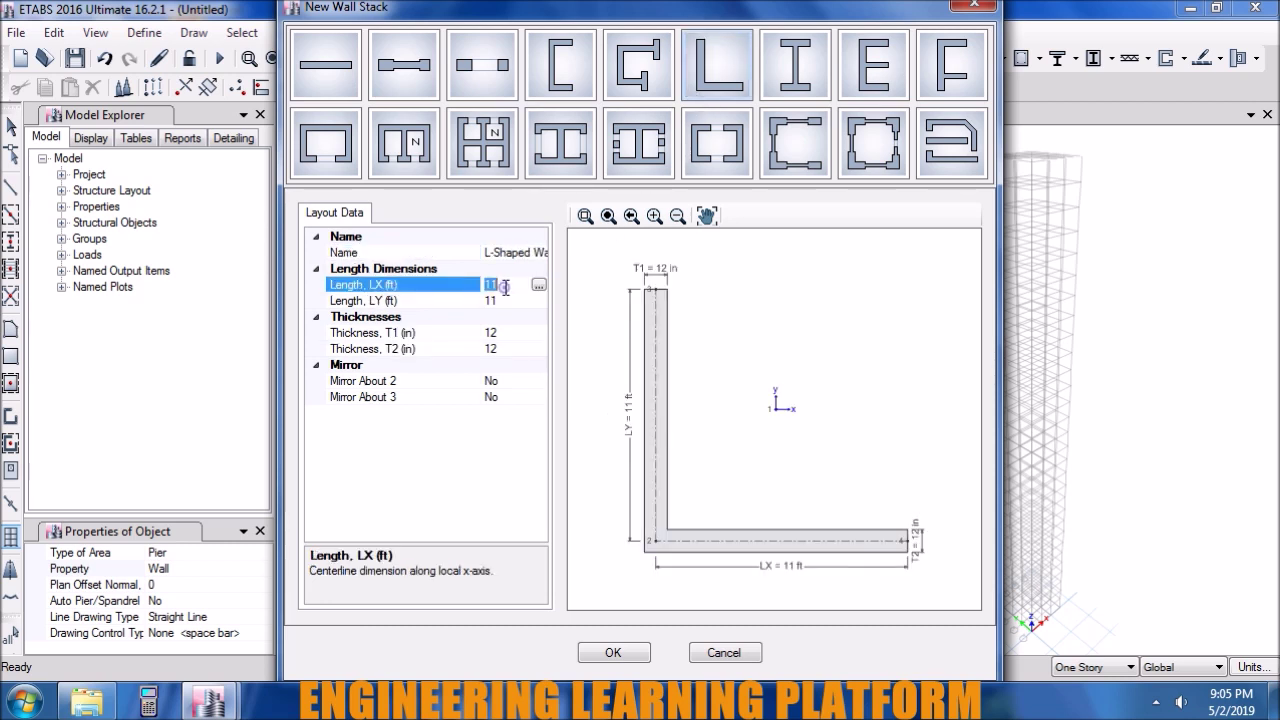
{"action": "type", "text": "5"}
{"action": "left_click", "coordinate": [506, 300]}
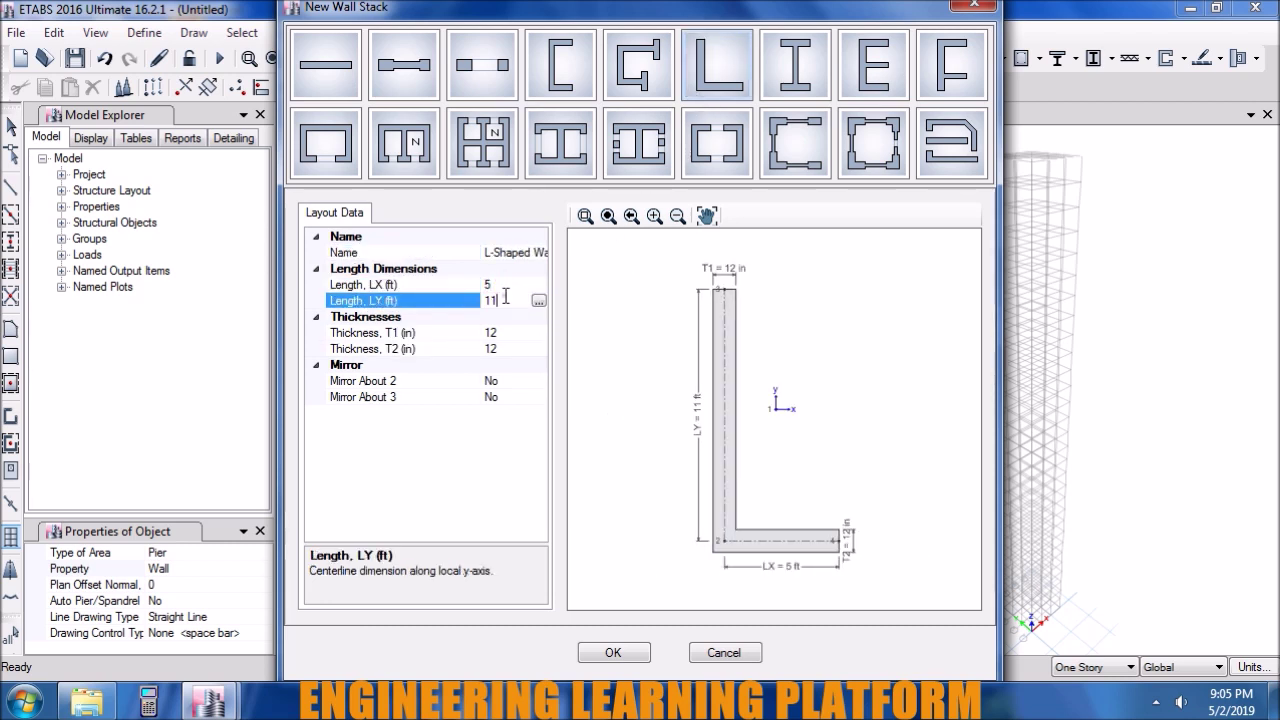
{"action": "type", "text": "5"}
{"action": "left_click", "coordinate": [502, 474]}
{"action": "left_click", "coordinate": [622, 654]}
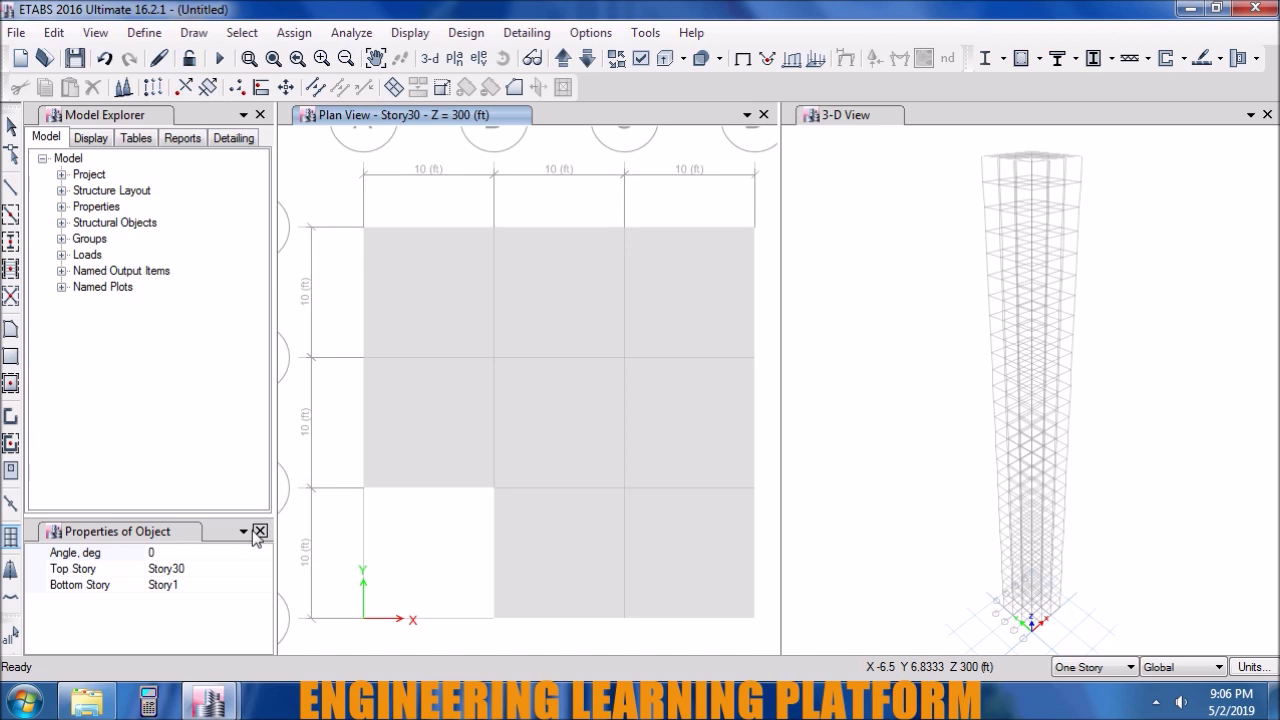
- Place L wall stacks at D1 (angle 90) and A4 (angle 270)
{"action": "left_click", "coordinate": [226, 552]}
{"action": "key", "text": "BackSpace"}
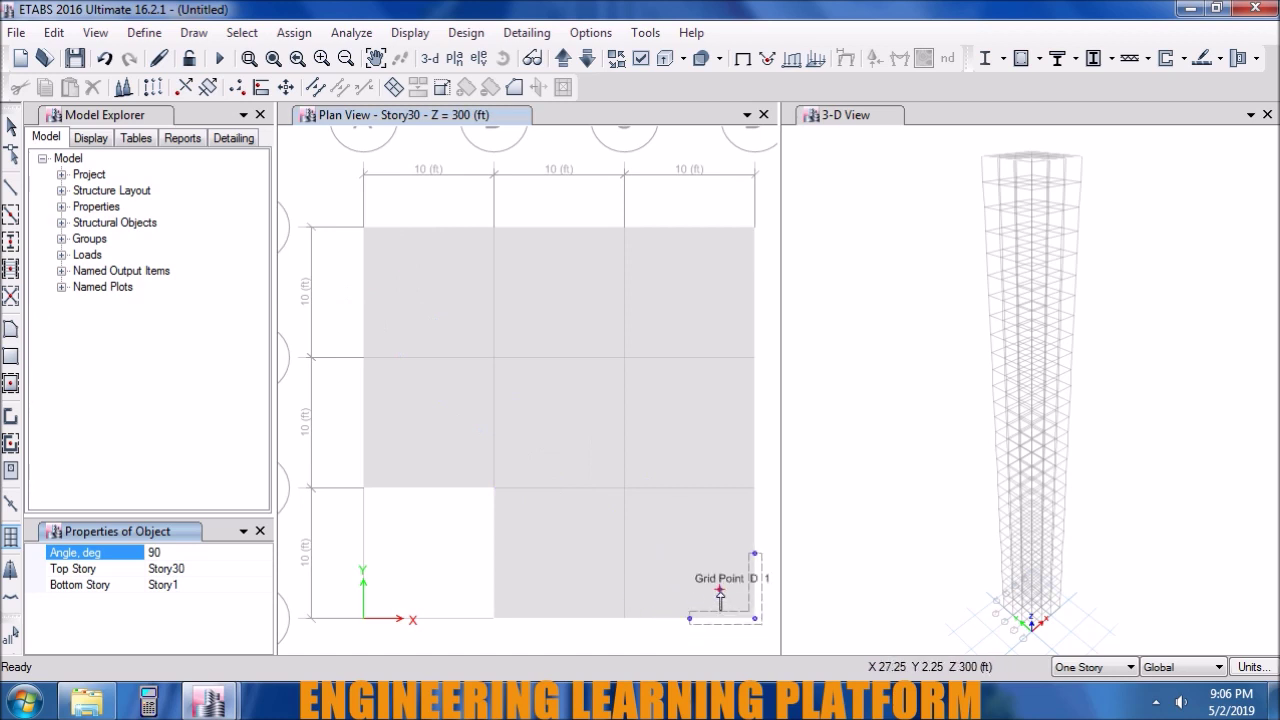
{"action": "left_click", "coordinate": [719, 593]}
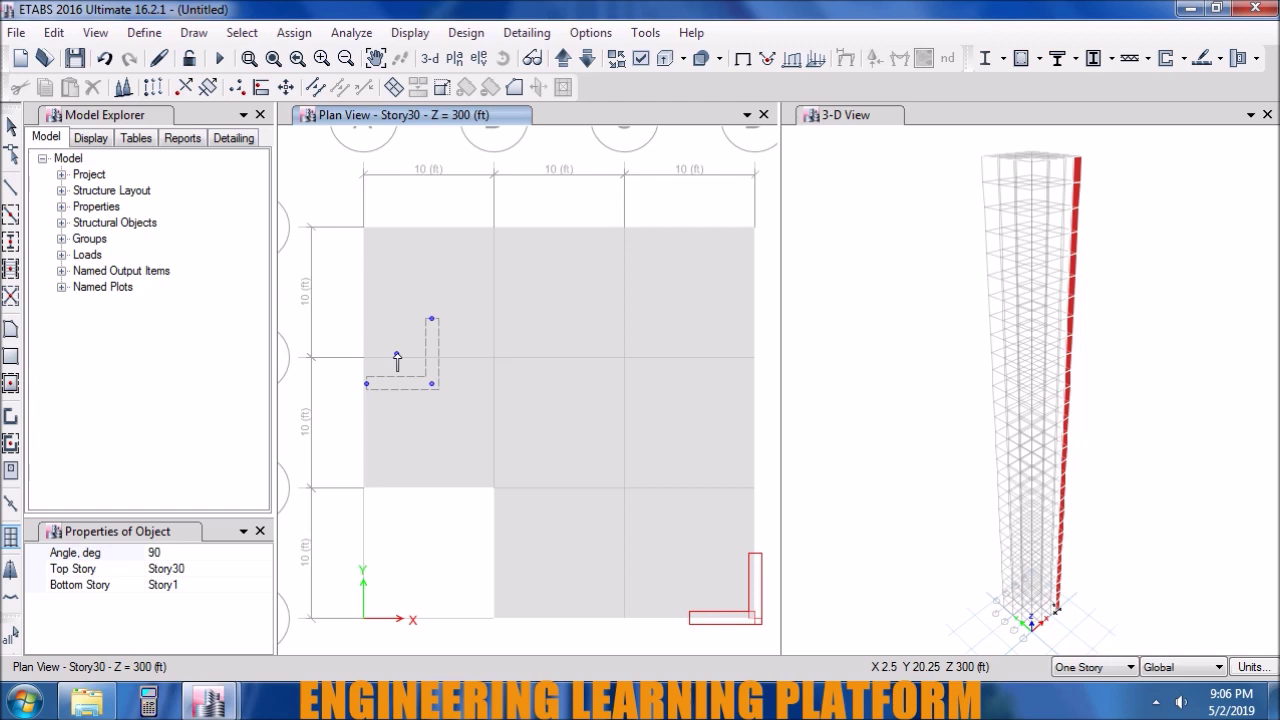
{"action": "left_click", "coordinate": [259, 556]}
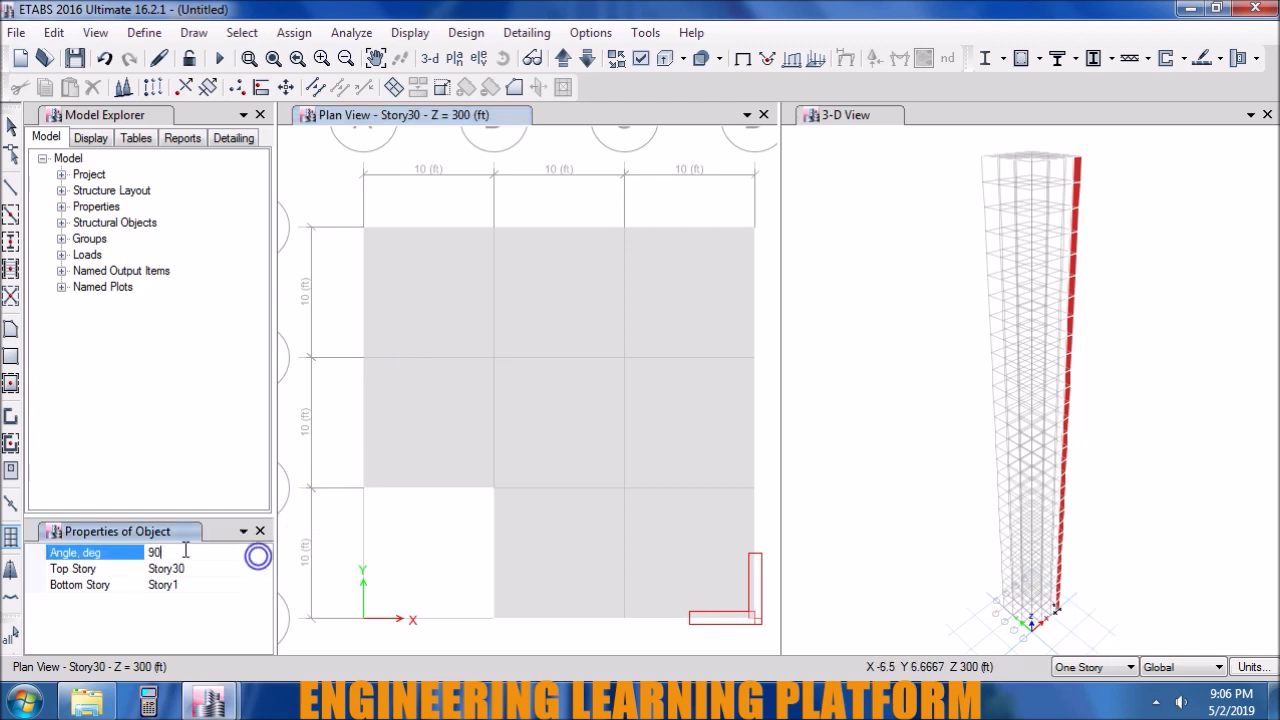
{"action": "type", "text": "9"}
{"action": "key", "text": "Return"}
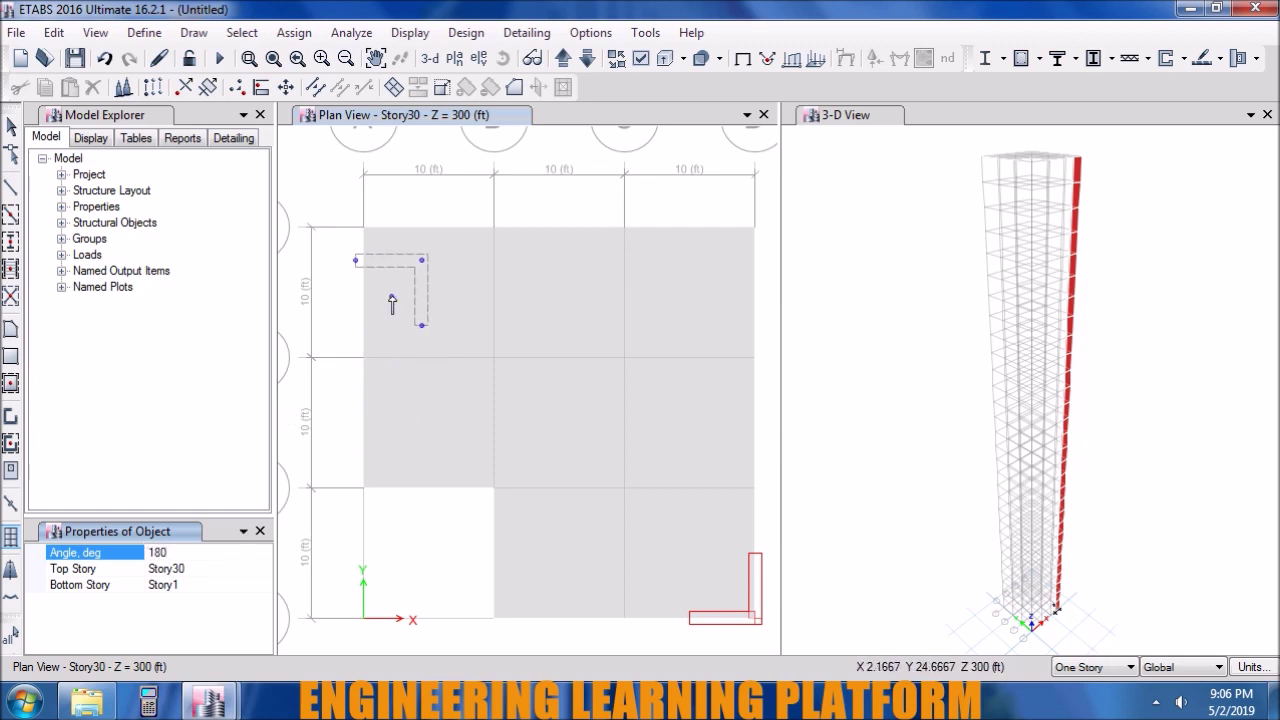
{"action": "left_click", "coordinate": [215, 553]}
{"action": "type", "text": "270"}
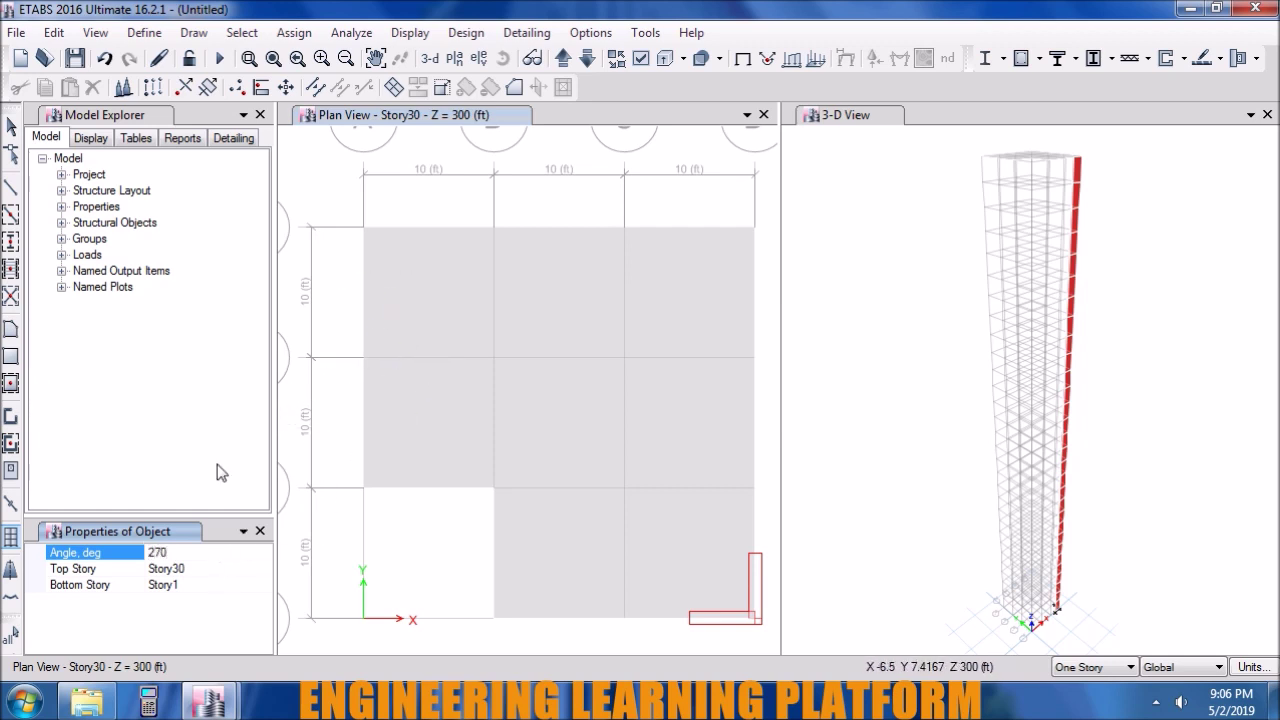
{"action": "left_click", "coordinate": [396, 258]}
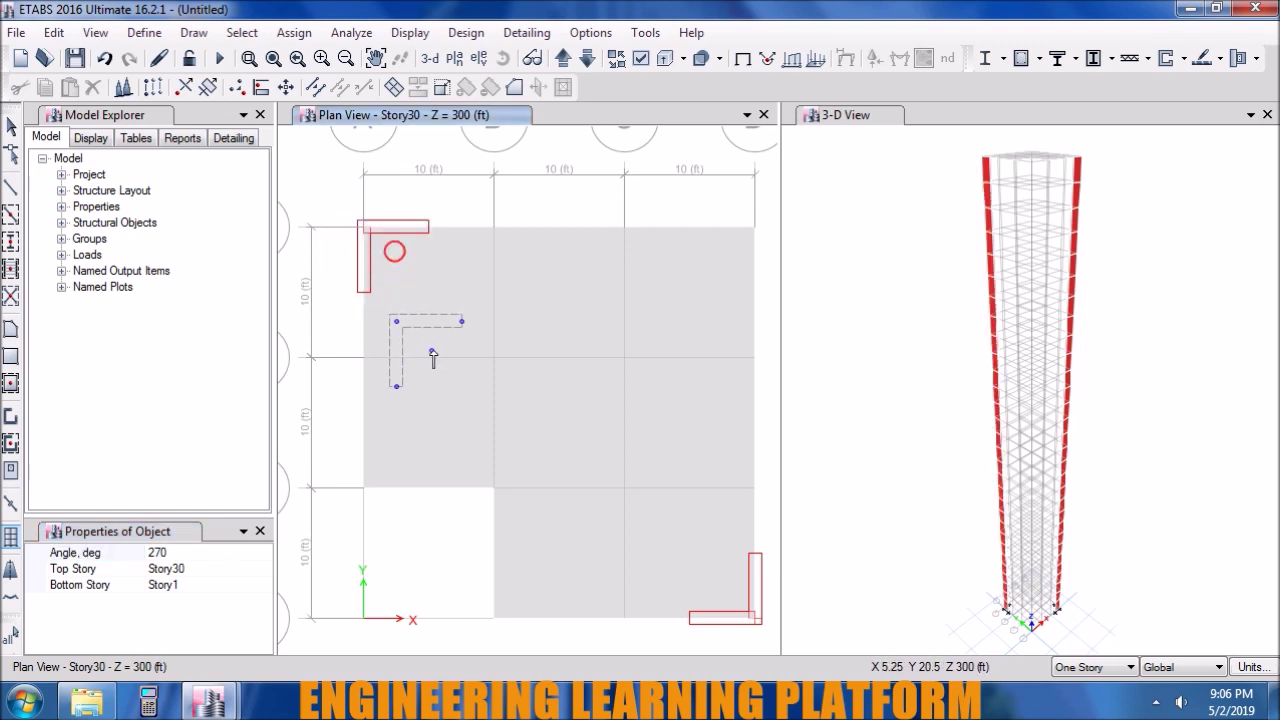
- Reset the wall stack placement angle to 360
{"action": "left_click", "coordinate": [175, 553]}
{"action": "left_click", "coordinate": [177, 555]}
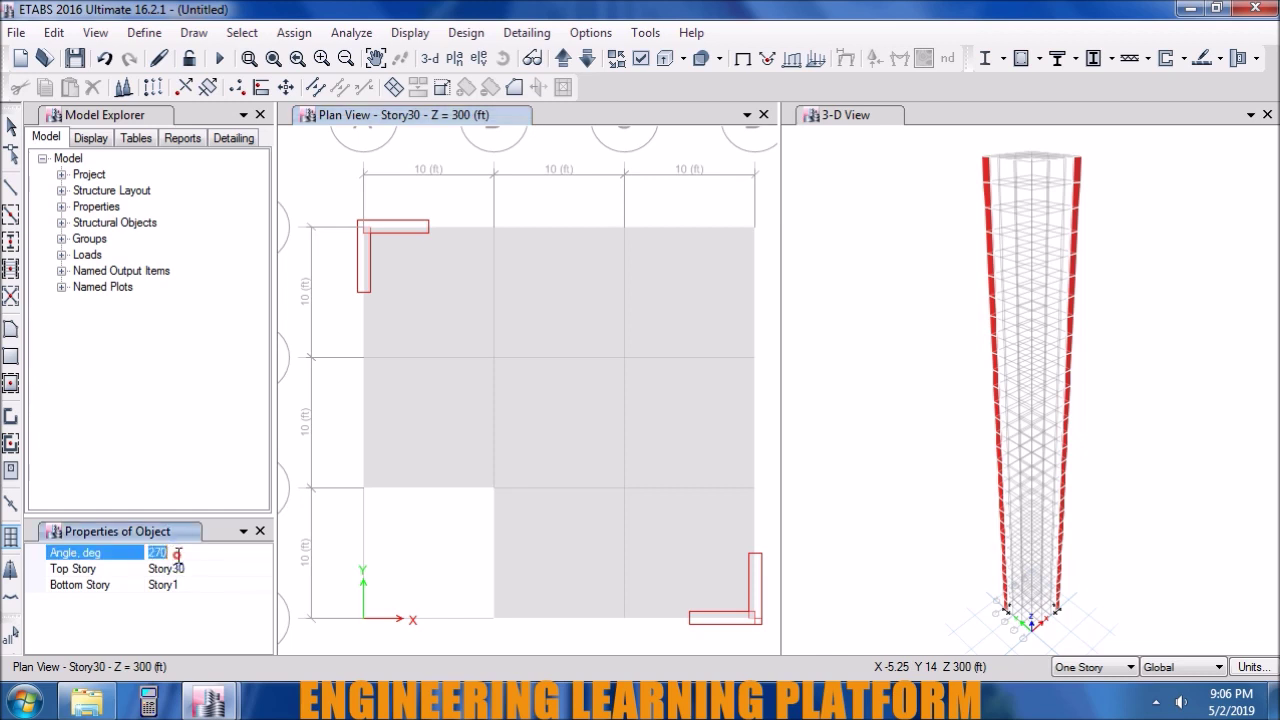
{"action": "left_click", "coordinate": [174, 556]}
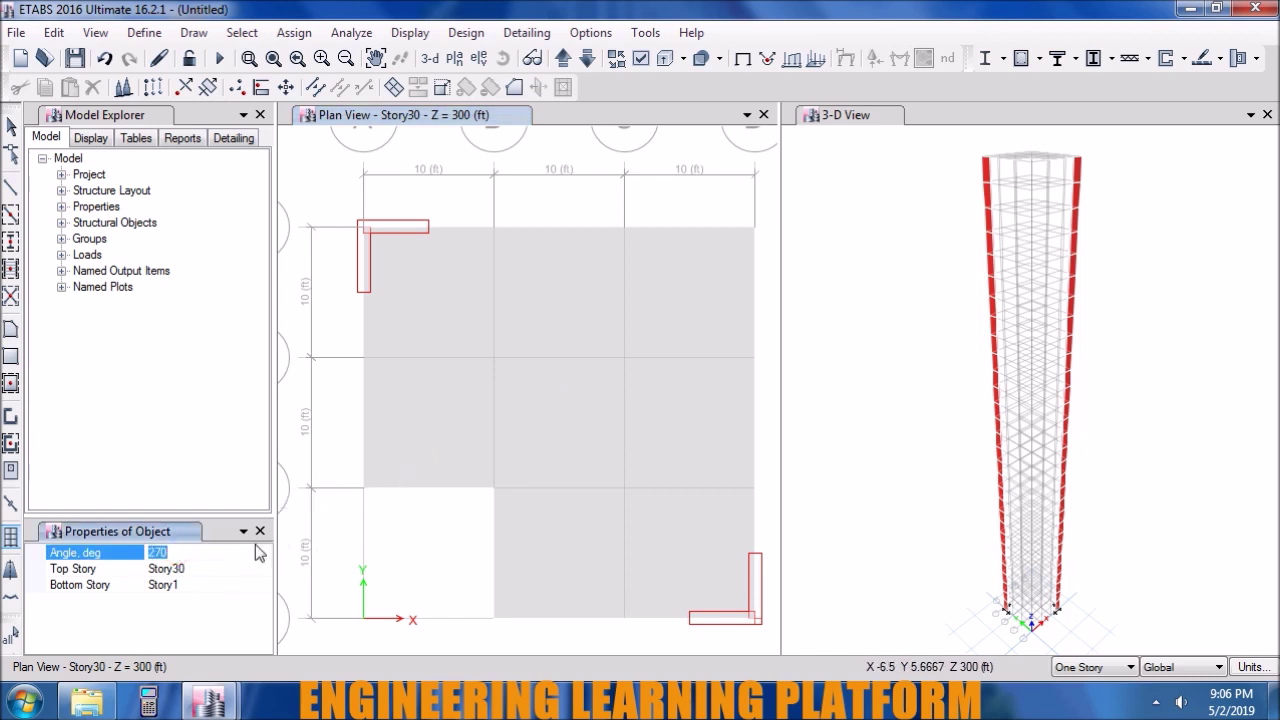
{"action": "type", "text": "360"}
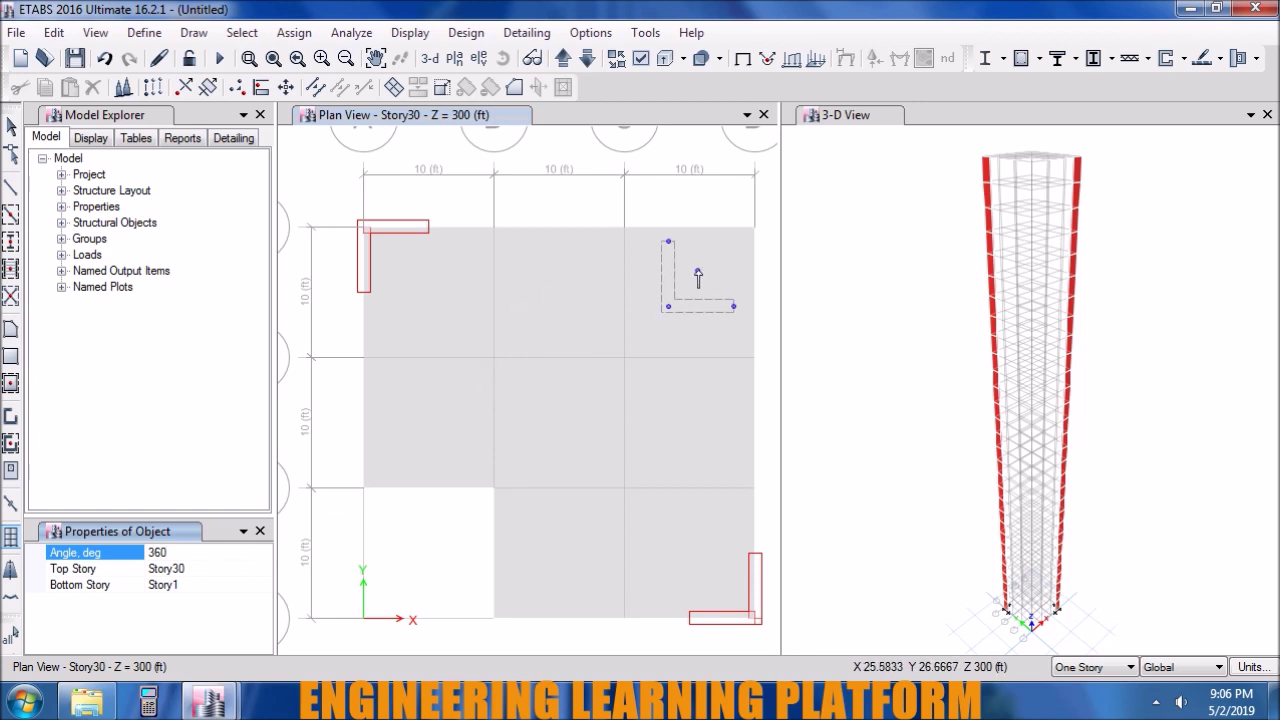
{"action": "left_click", "coordinate": [217, 549]}
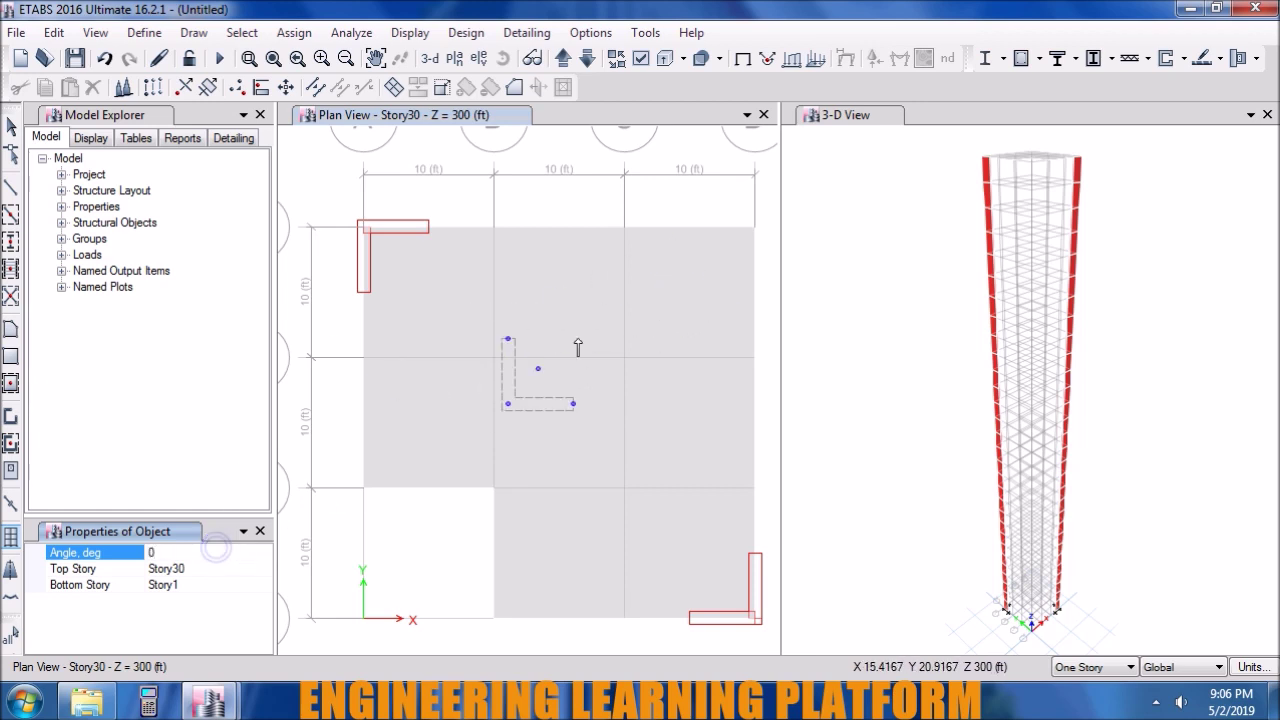
{"action": "middle_click_drag", "start_coordinate": [663, 283], "coordinate": [658, 290]}
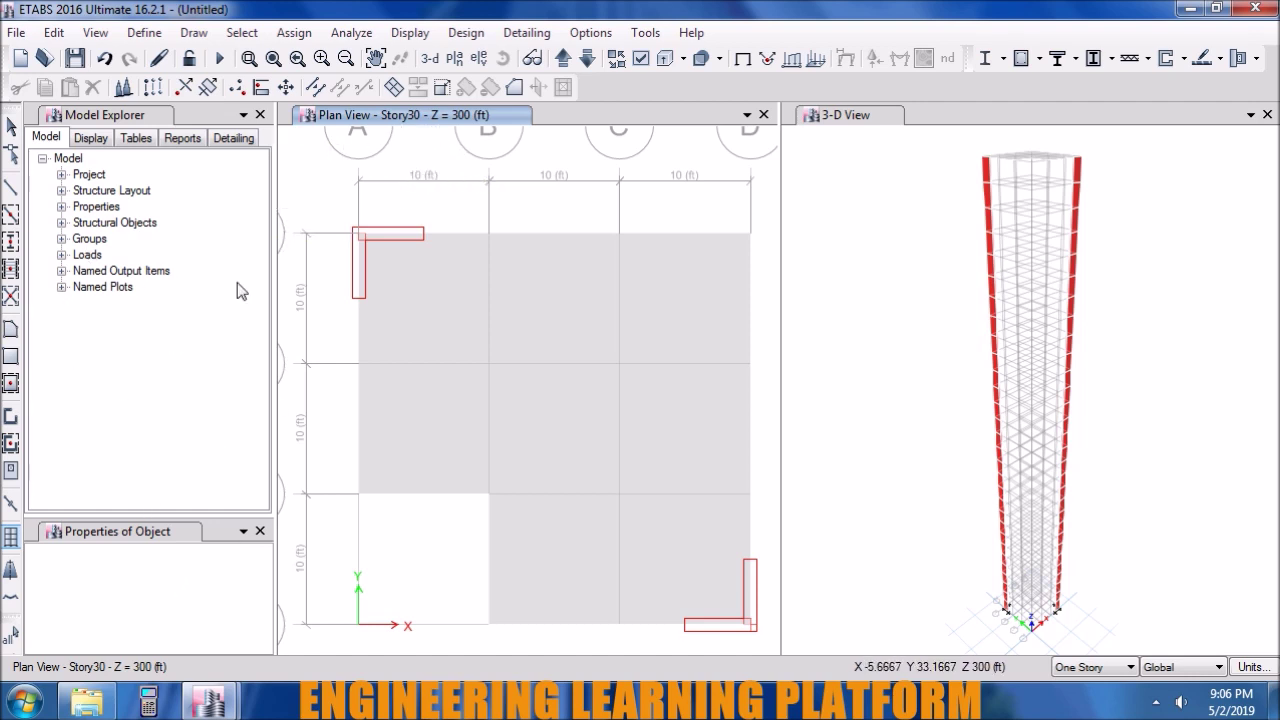
{"action": "left_click", "coordinate": [243, 531]}
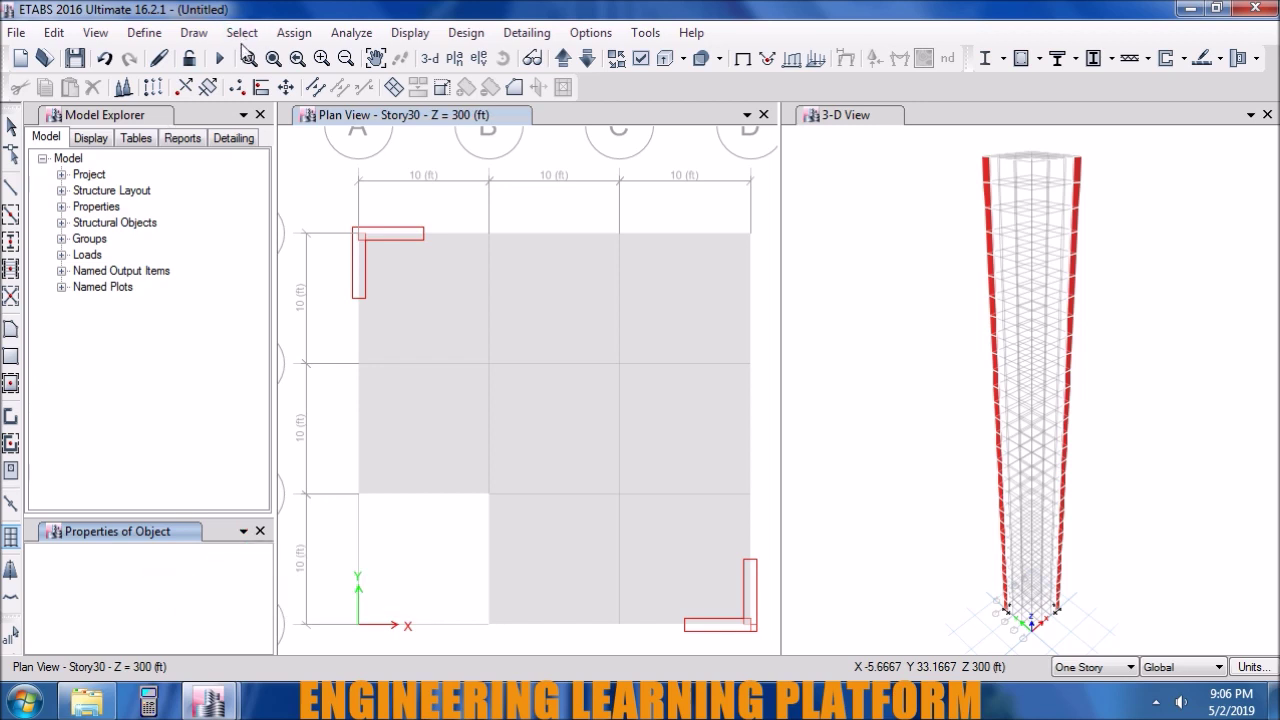
- Define another L-shaped wall stack with LX of 5 ft
{"action": "left_click", "coordinate": [193, 32]}
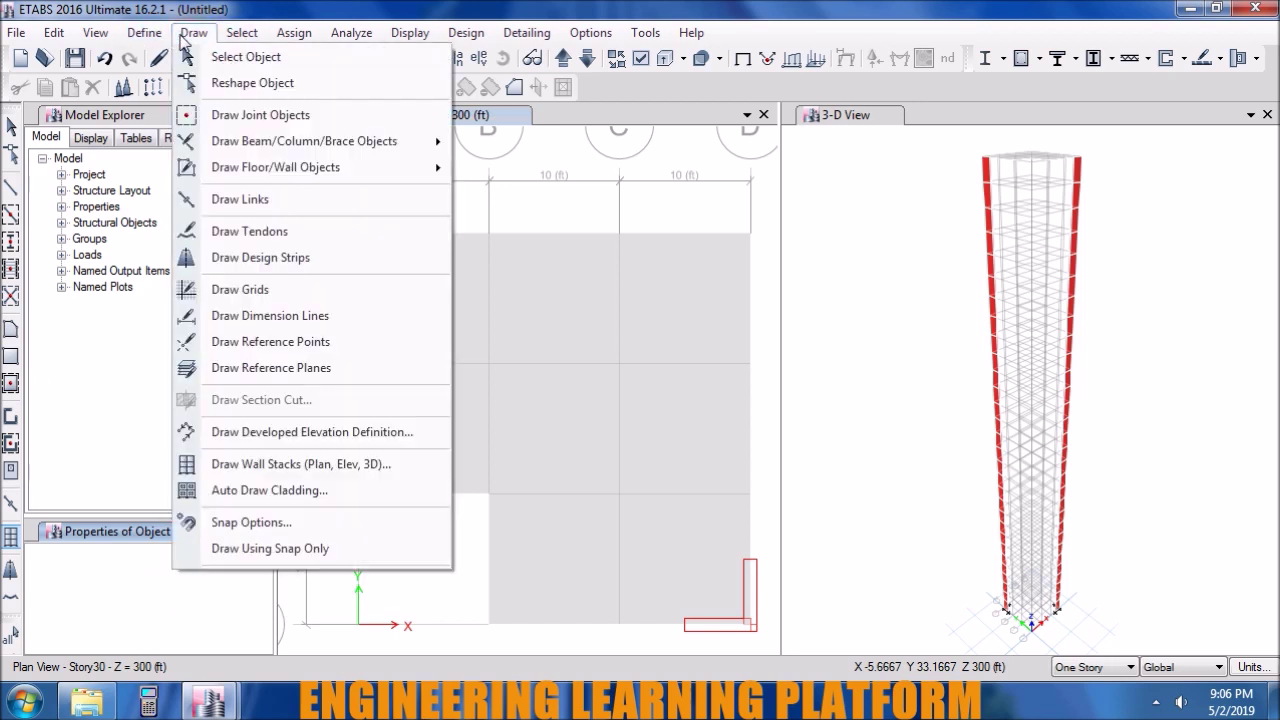
{"action": "left_click", "coordinate": [300, 464]}
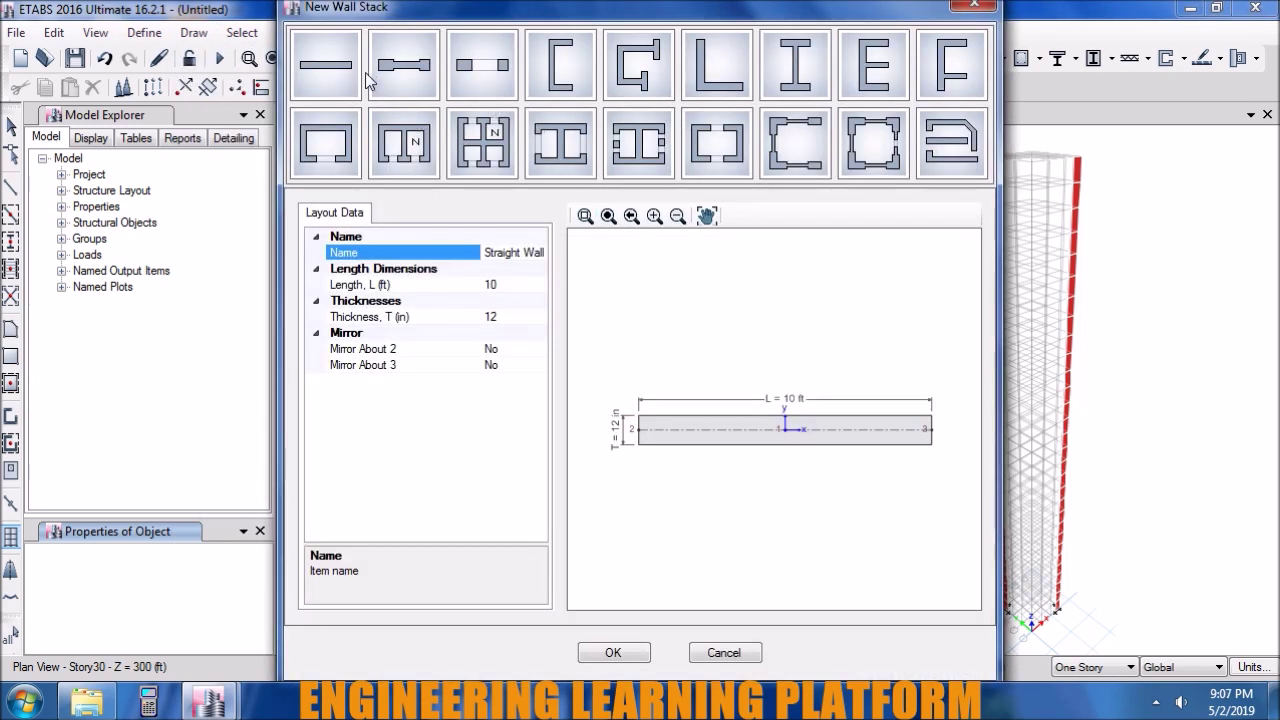
{"action": "left_click", "coordinate": [735, 88]}
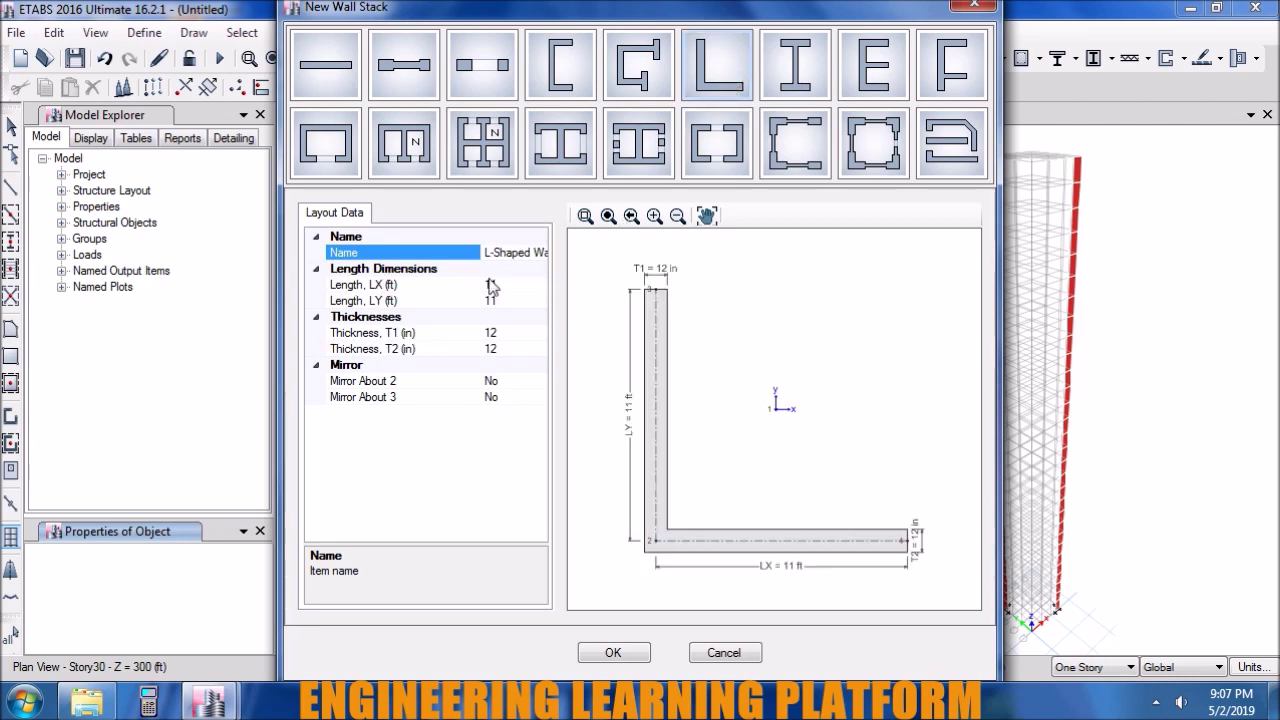
{"action": "left_click", "coordinate": [522, 286]}
{"action": "type", "text": "5"}
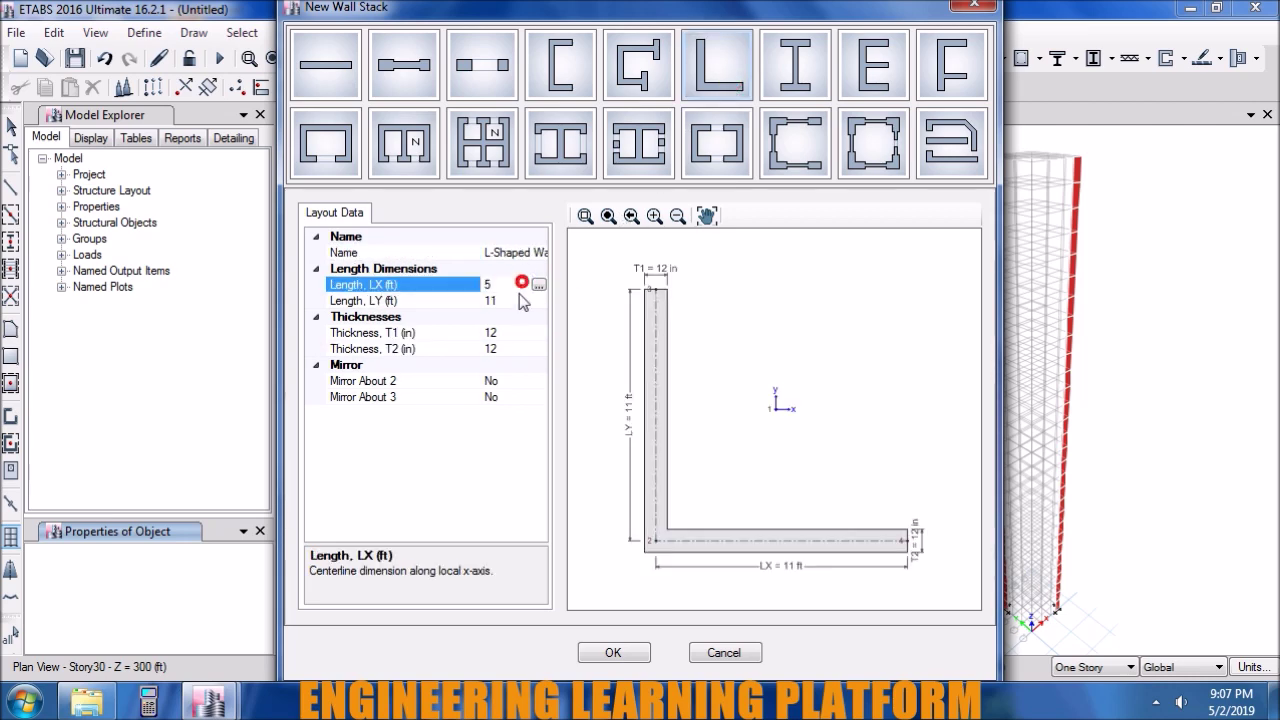
{"action": "left_click", "coordinate": [520, 300]}
{"action": "left_click", "coordinate": [613, 652]}
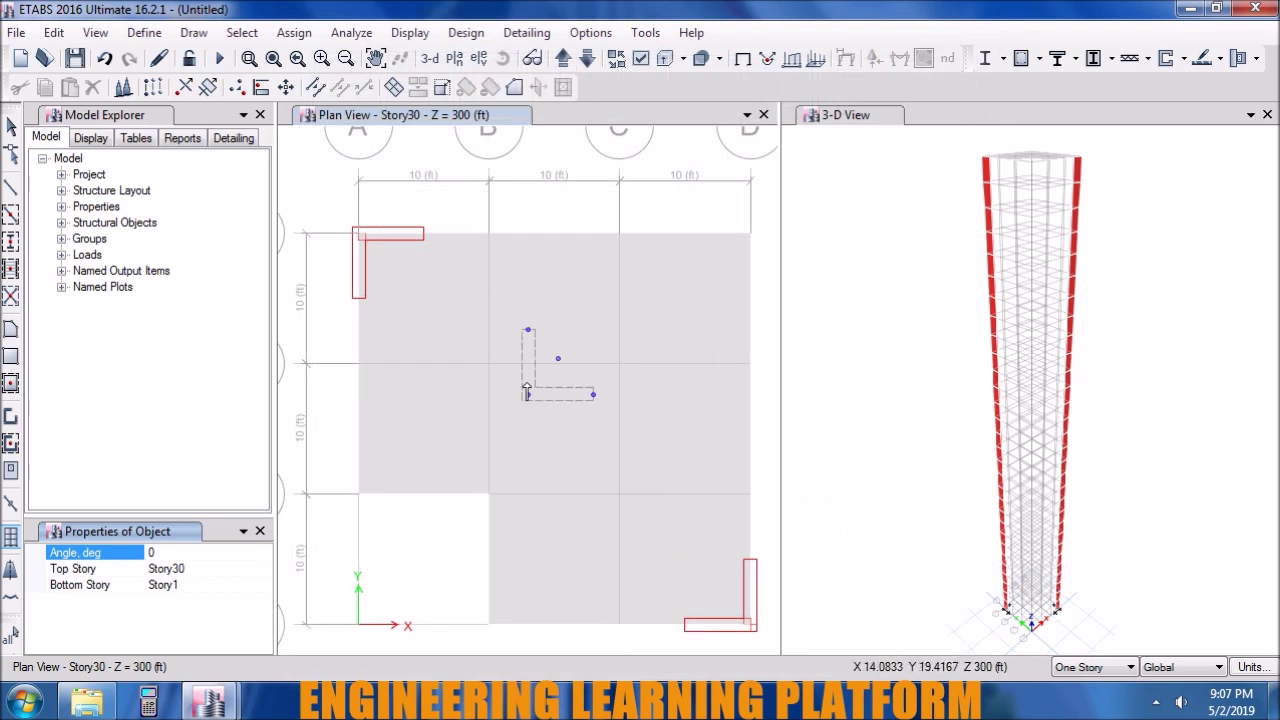
- Place the L wall stack at grid point D4 with a 180° angle
{"action": "type", "text": "18"}
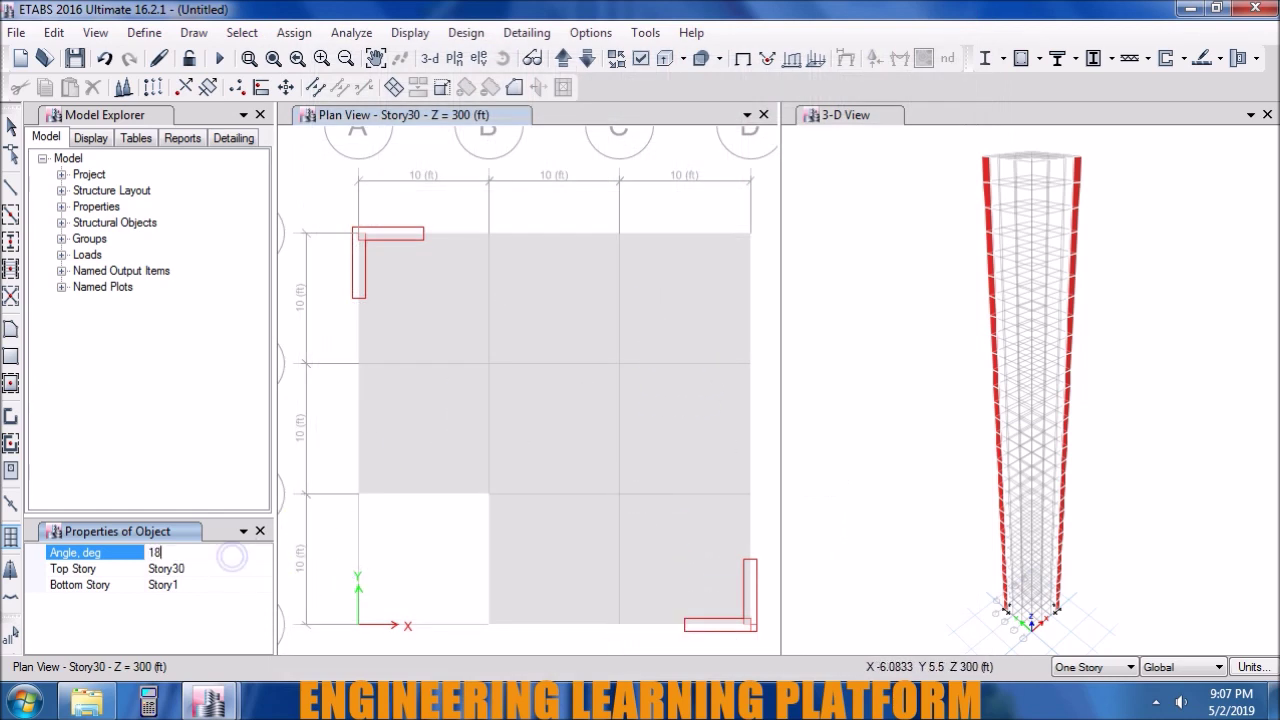
{"action": "type", "text": "0"}
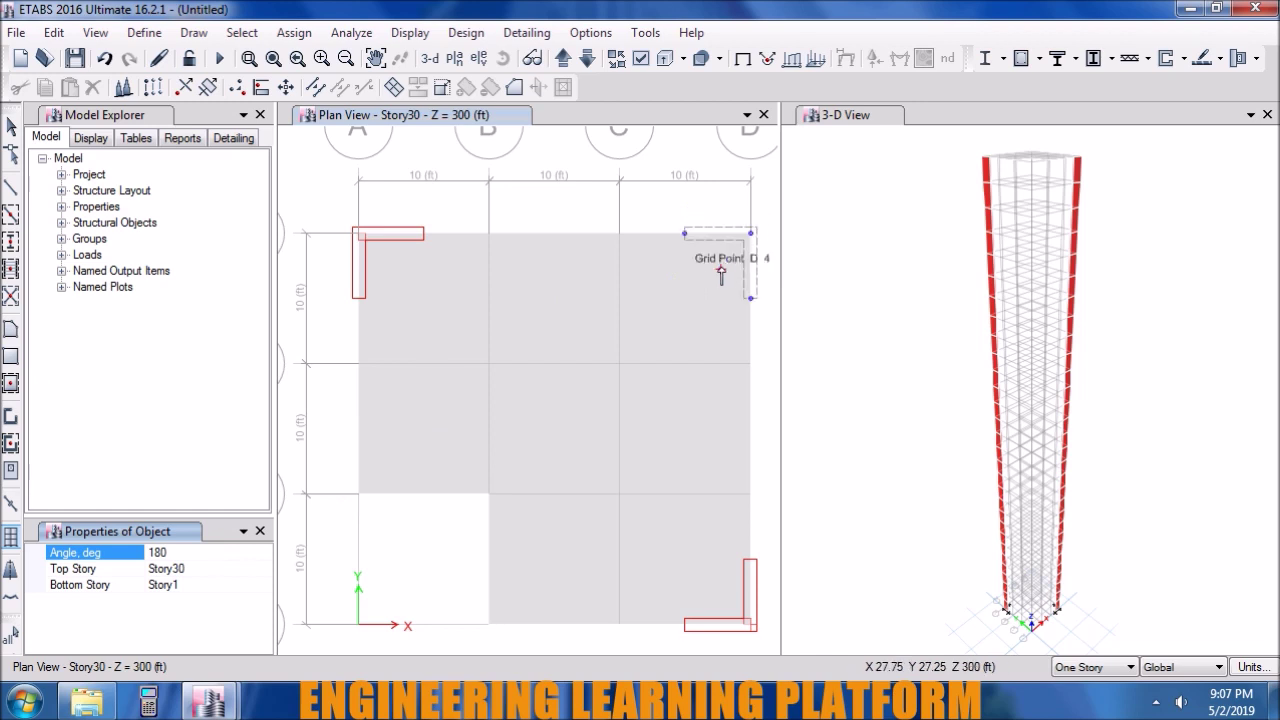
{"action": "left_click", "coordinate": [721, 272]}
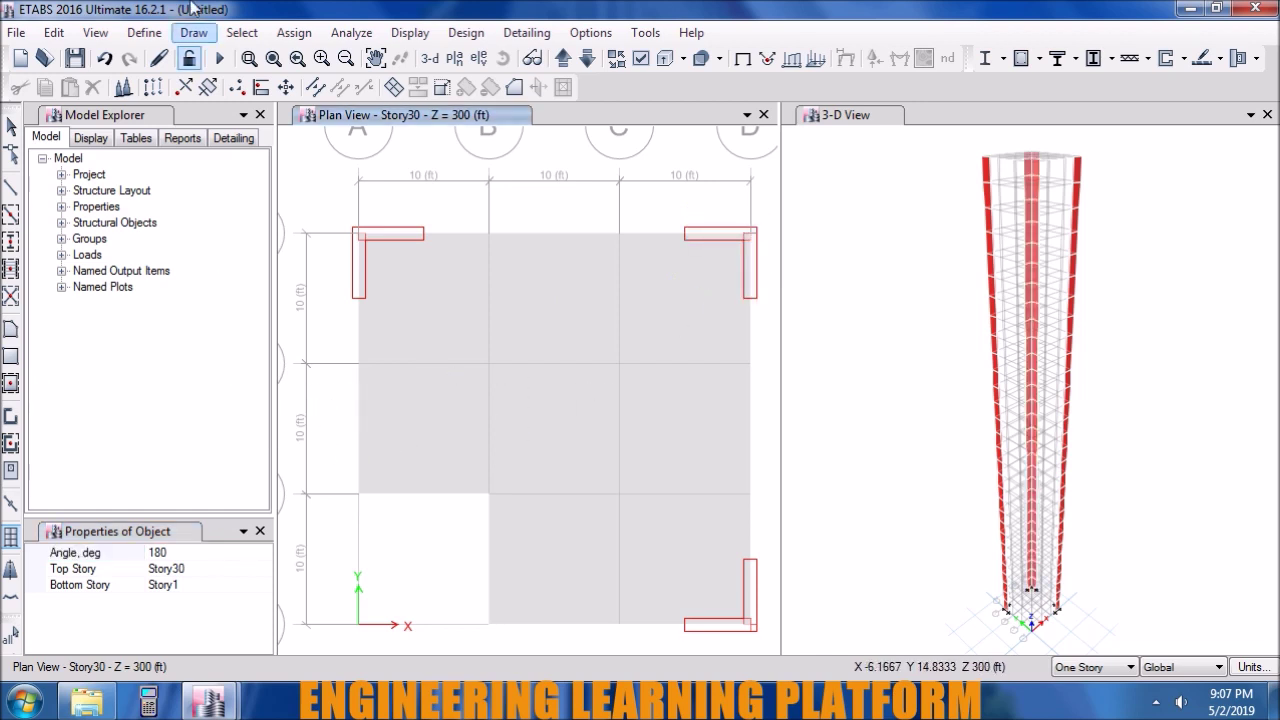
{"action": "left_click", "coordinate": [195, 33]}
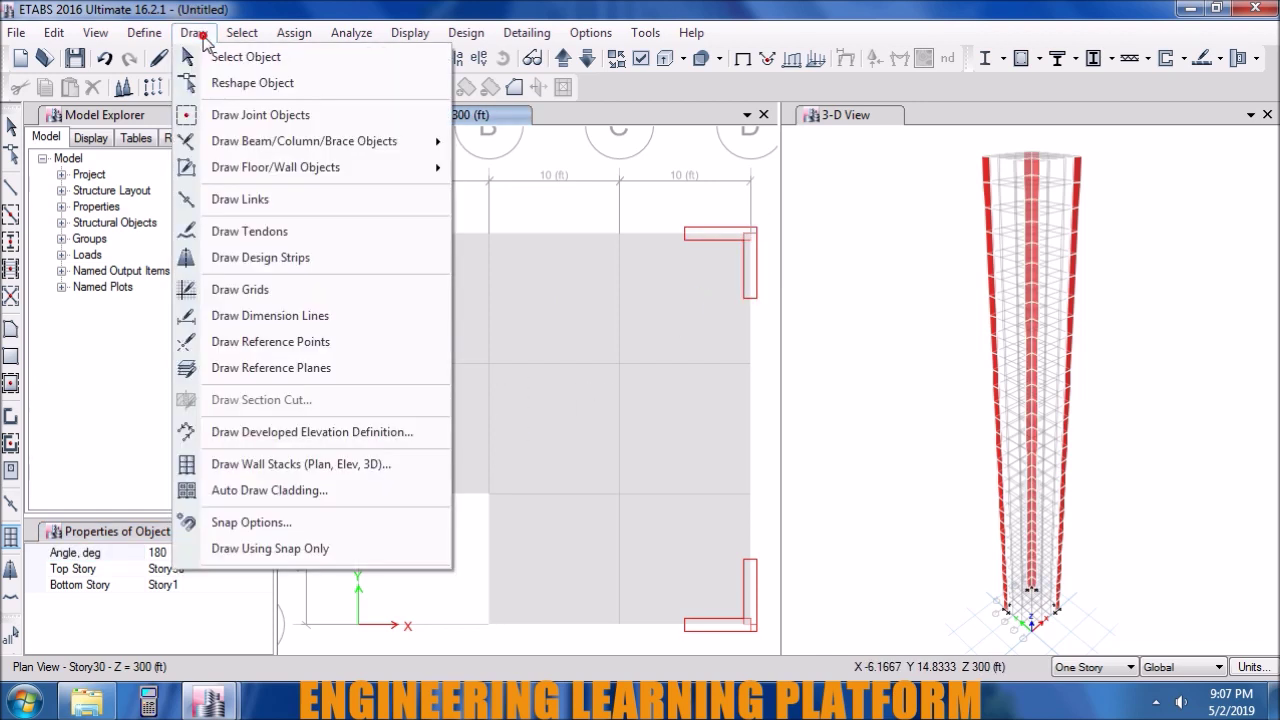
{"action": "left_click", "coordinate": [222, 463]}
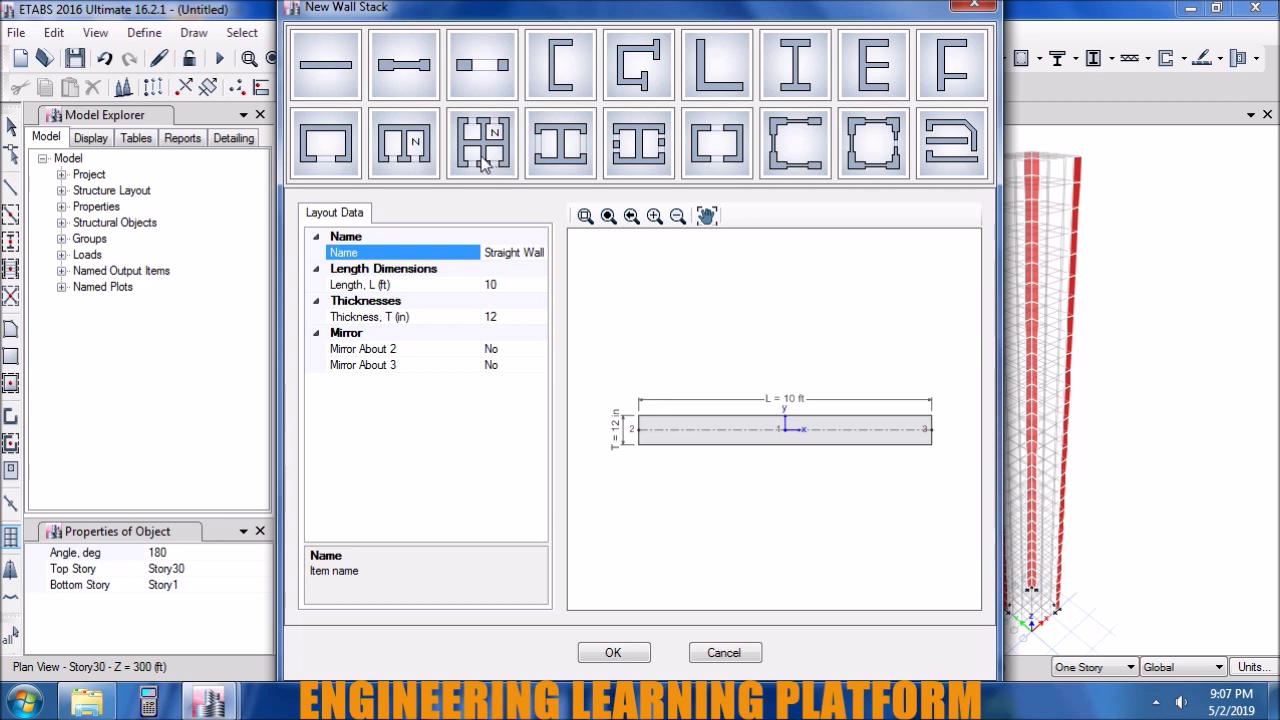
- Choose the box-shaped wall stack layout with LX 10 ft and LX1, LX2 3 ft
{"action": "left_click", "coordinate": [858, 148]}
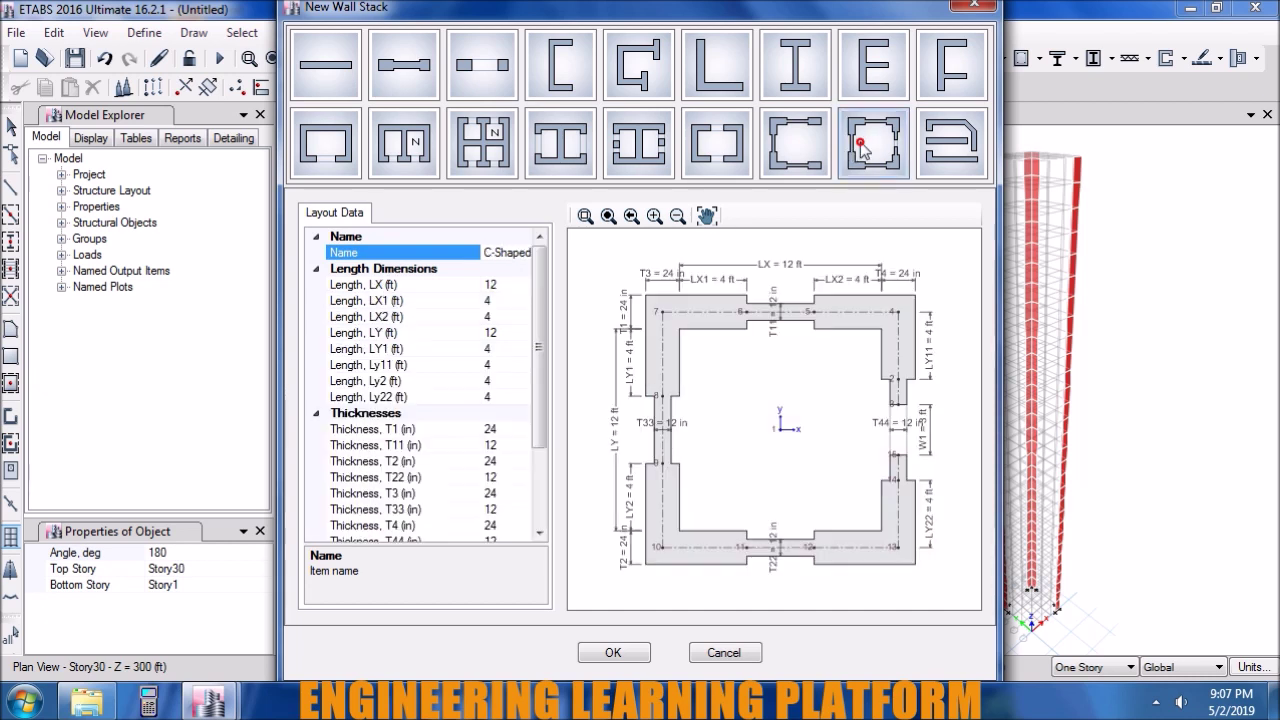
{"action": "left_click", "coordinate": [505, 285]}
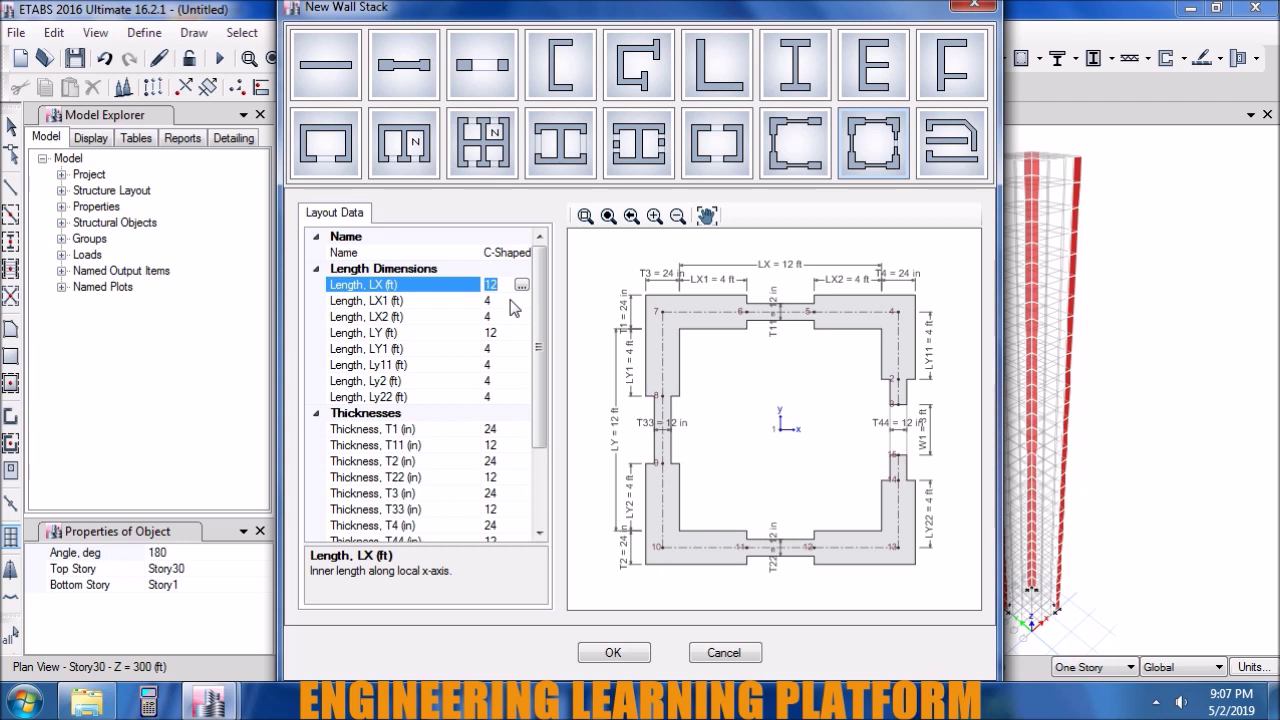
{"action": "type", "text": "4"}
{"action": "left_click", "coordinate": [510, 300]}
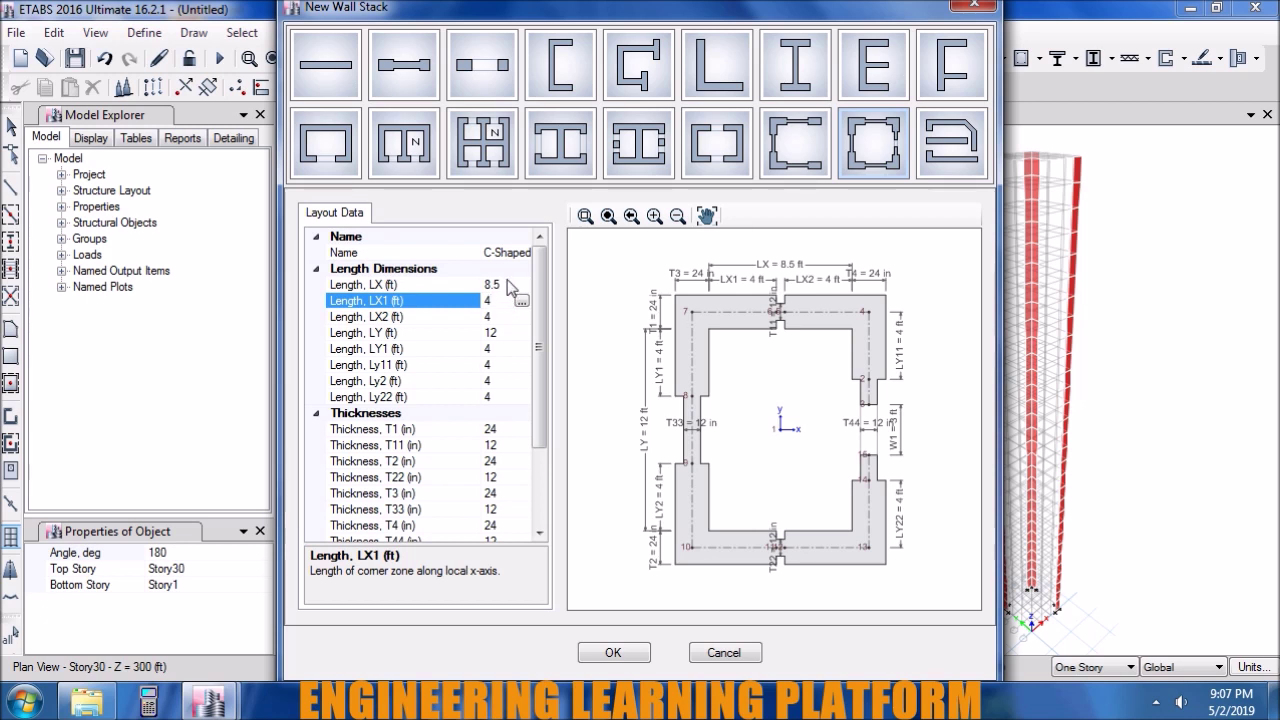
{"action": "left_click", "coordinate": [507, 283]}
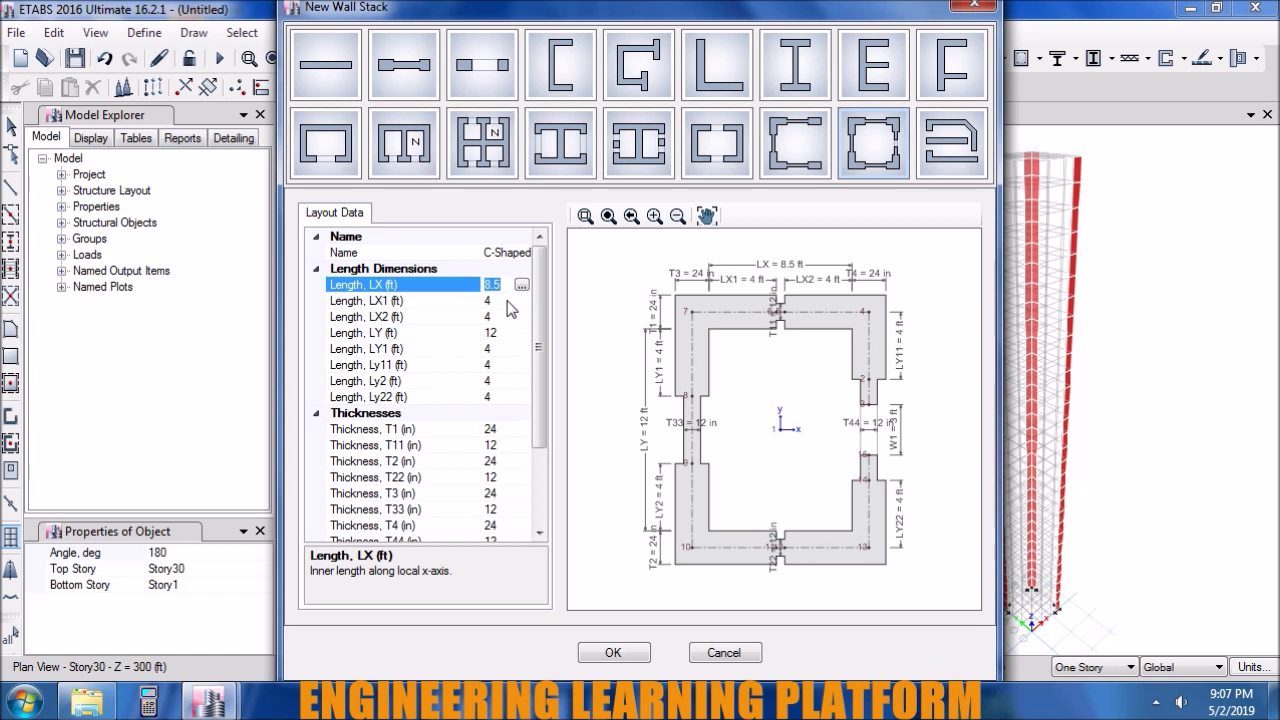
{"action": "type", "text": "10"}
{"action": "key", "text": "Down"}
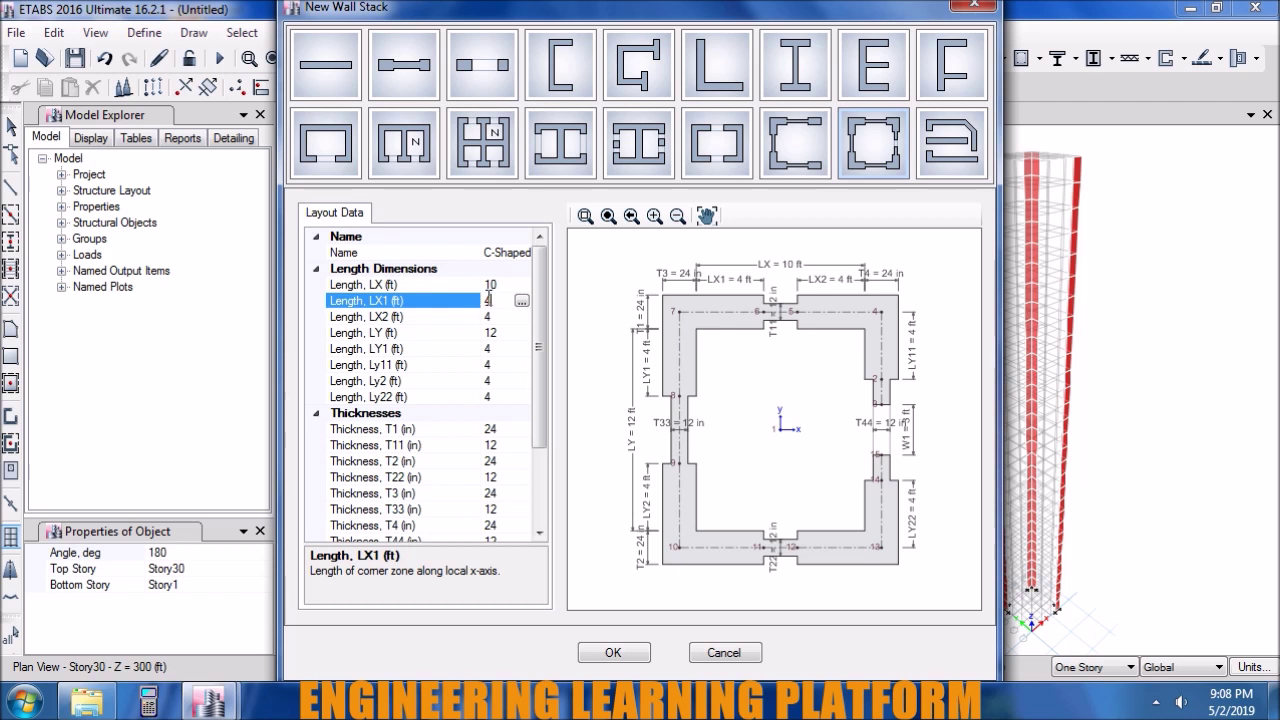
{"action": "type", "text": "3"}
{"action": "key", "text": "Down"}
{"action": "type", "text": "3"}
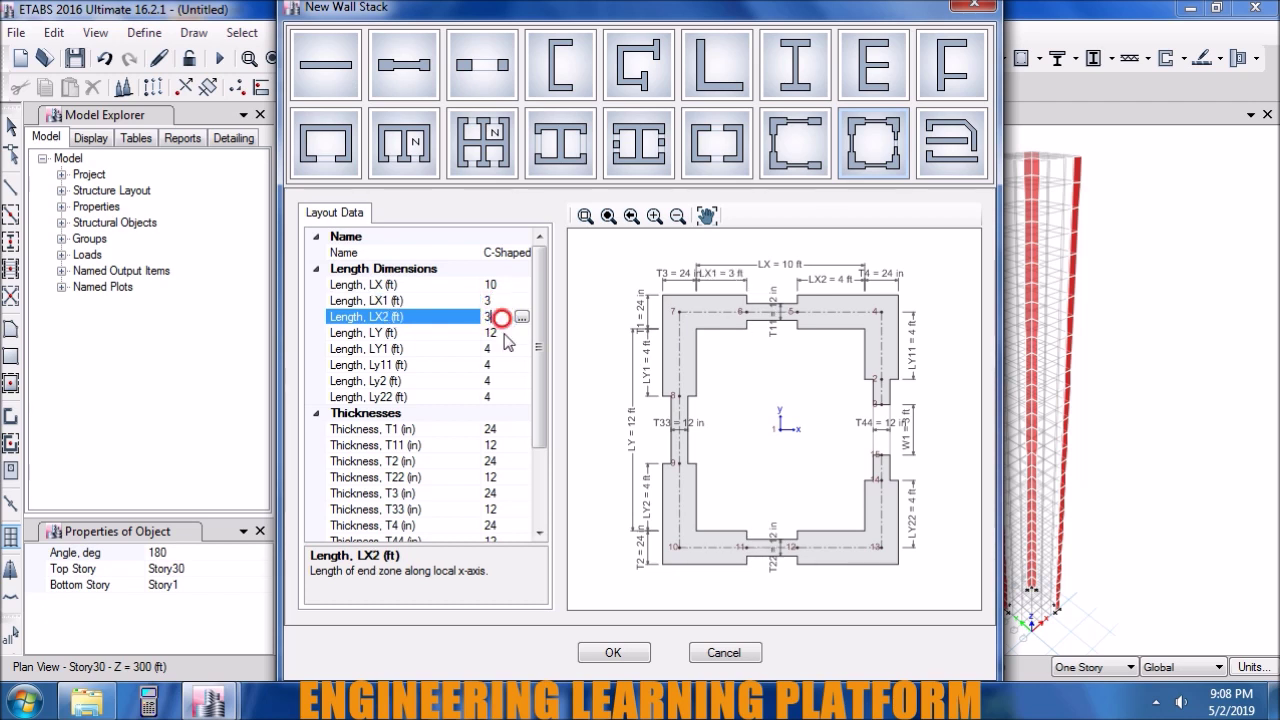
{"action": "left_click", "coordinate": [503, 333]}
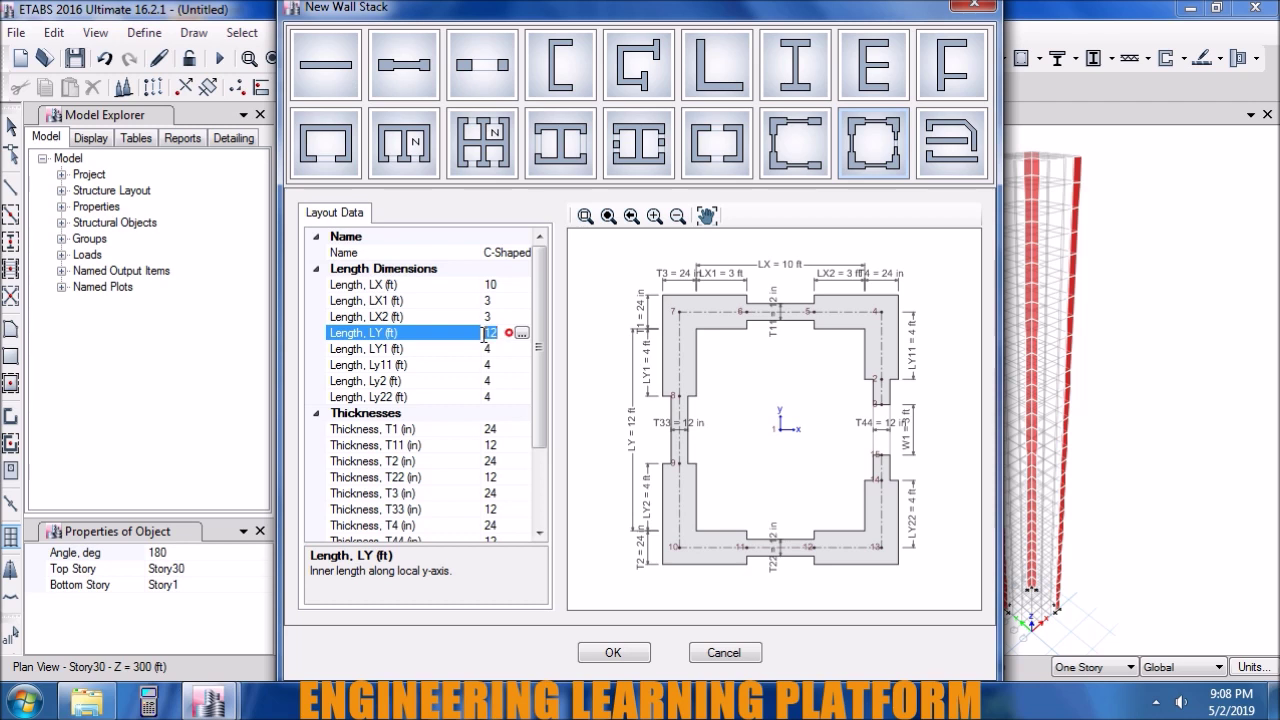
- Set Length LY to 10 ft and LY1, Ly11, Ly2, Ly22 to 3 ft
{"action": "type", "text": "10"}
{"action": "left_click", "coordinate": [499, 349]}
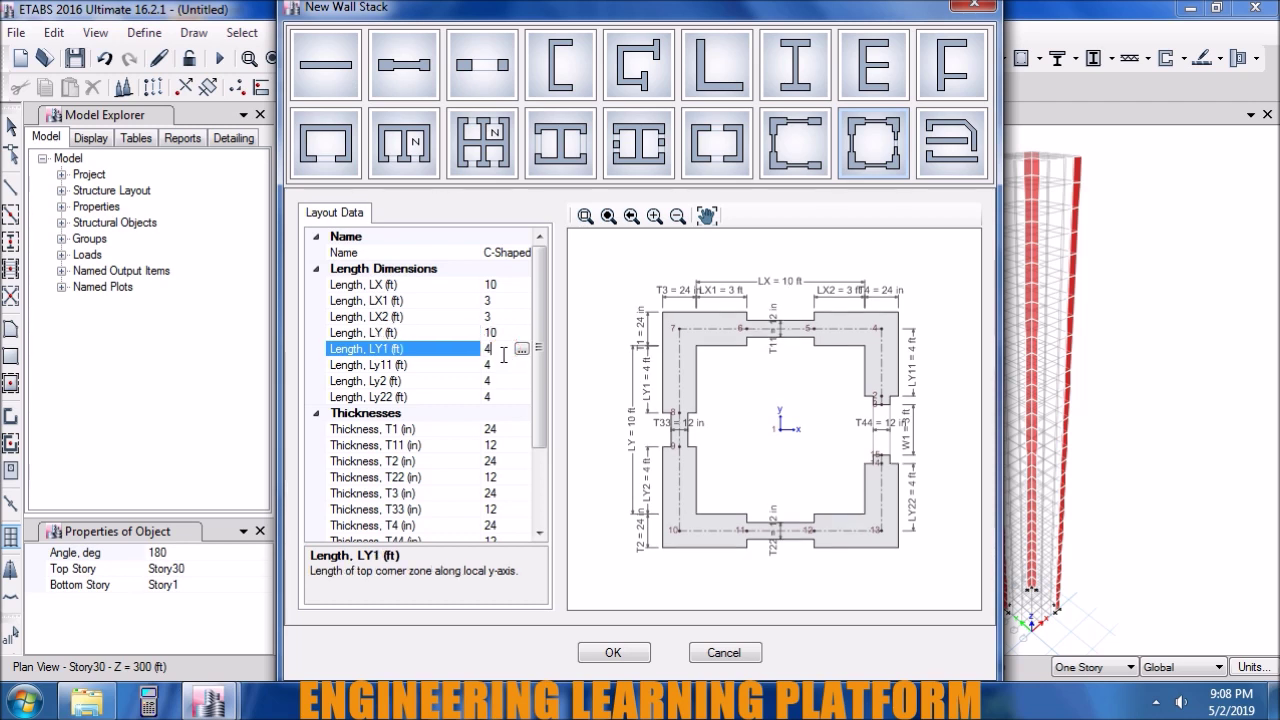
{"action": "double_click", "coordinate": [487, 348]}
{"action": "double_click", "coordinate": [487, 364]}
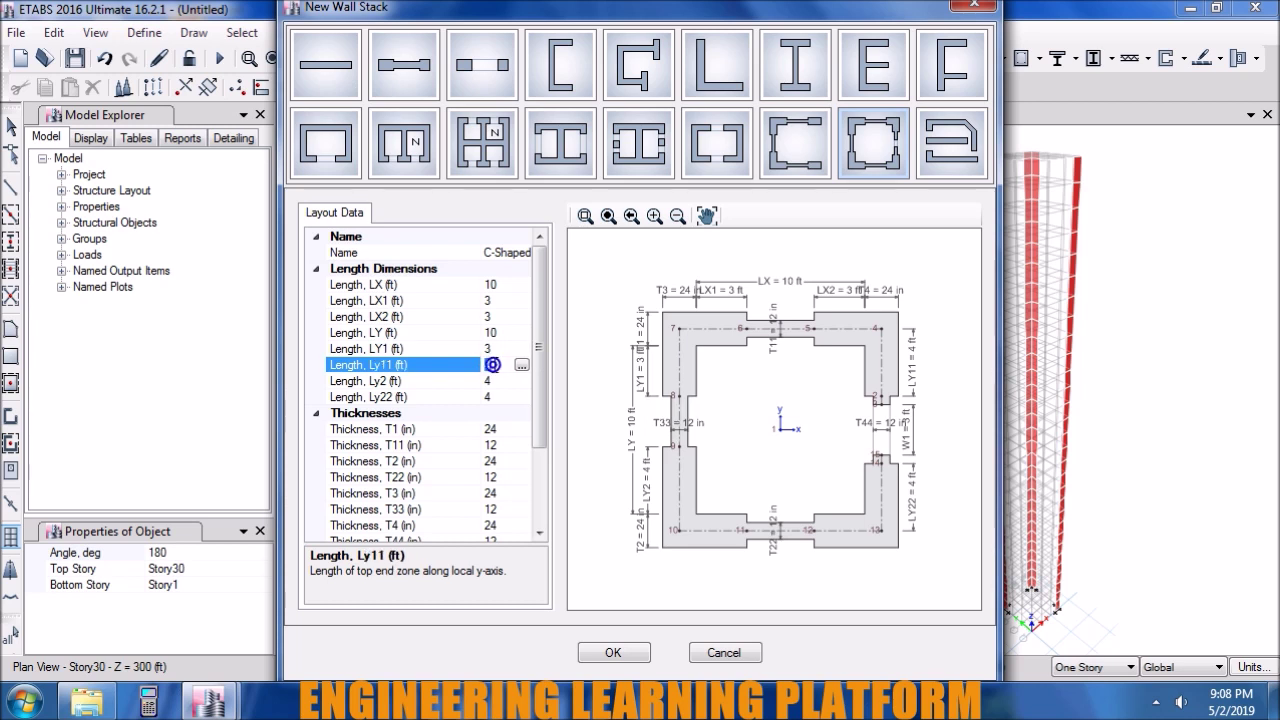
{"action": "type", "text": "3"}
{"action": "double_click", "coordinate": [492, 380]}
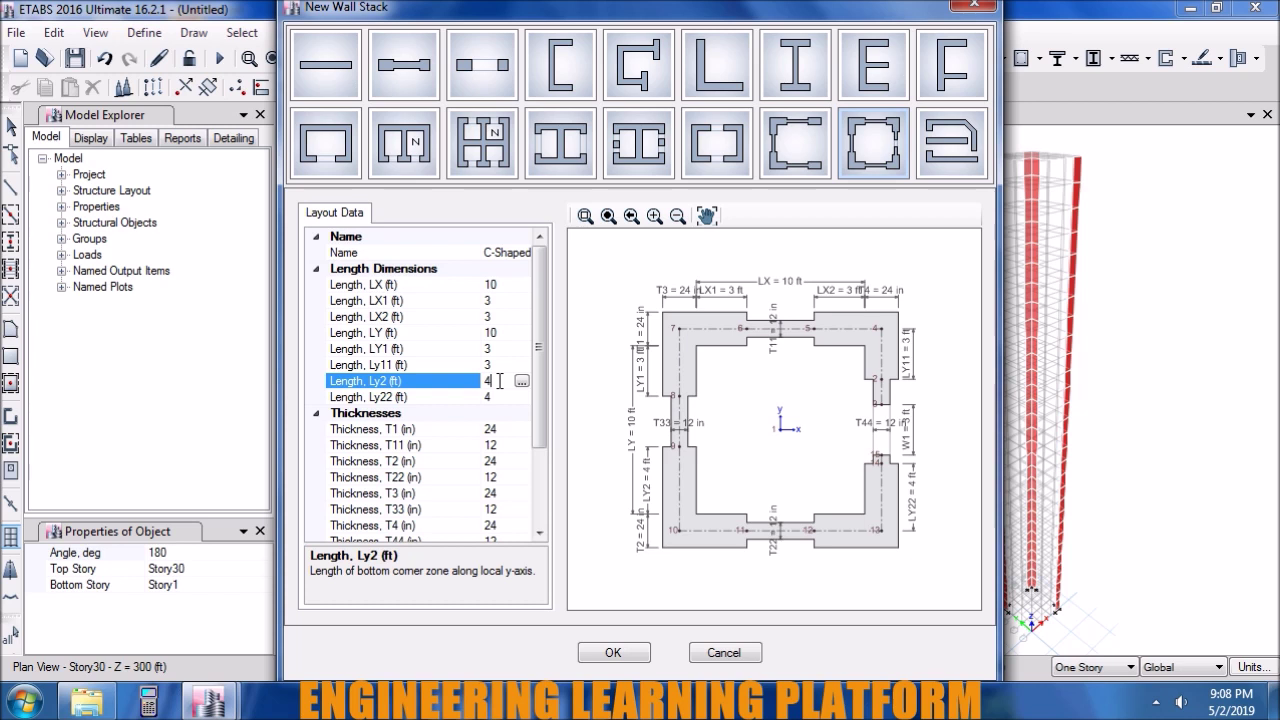
{"action": "double_click", "coordinate": [485, 380]}
{"action": "type", "text": "3"}
{"action": "left_click", "coordinate": [511, 398]}
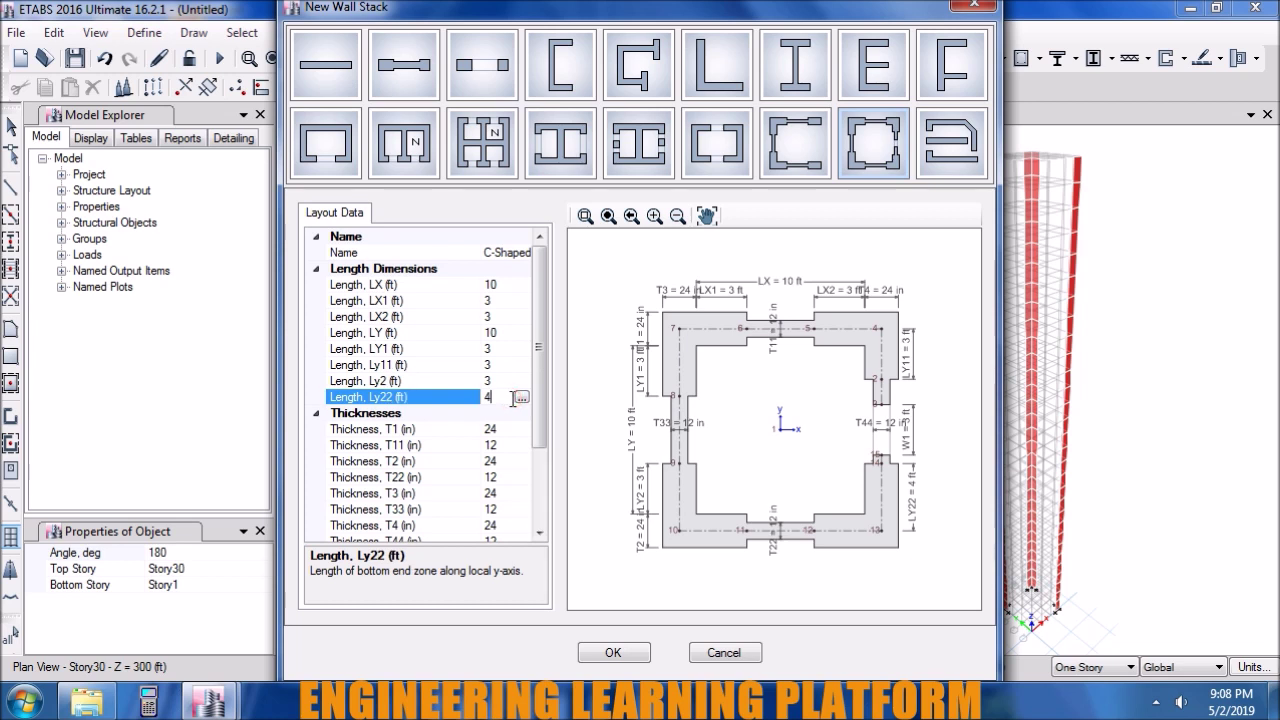
{"action": "double_click", "coordinate": [513, 398]}
{"action": "type", "text": "3"}
{"action": "left_click", "coordinate": [510, 383]}
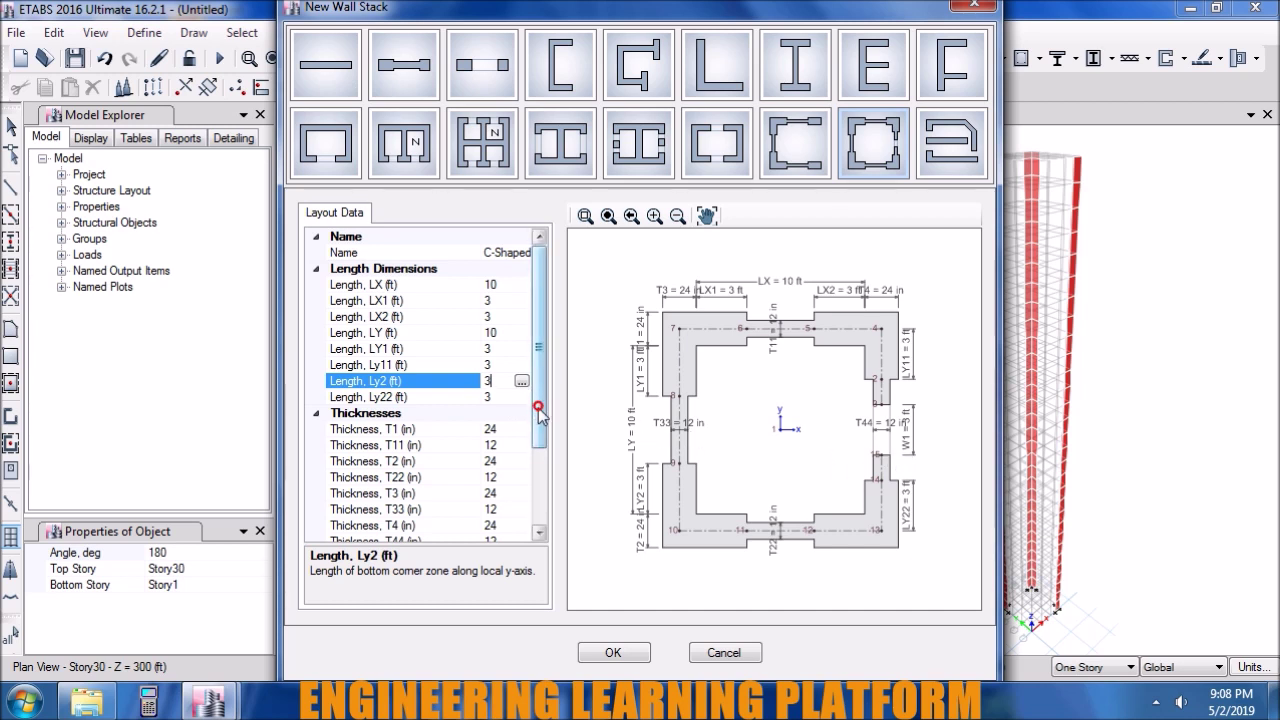
- Scroll the Layout Data down to the Opening Dimensions fields
{"action": "left_click_drag", "start_coordinate": [538, 410], "coordinate": [540, 422]}
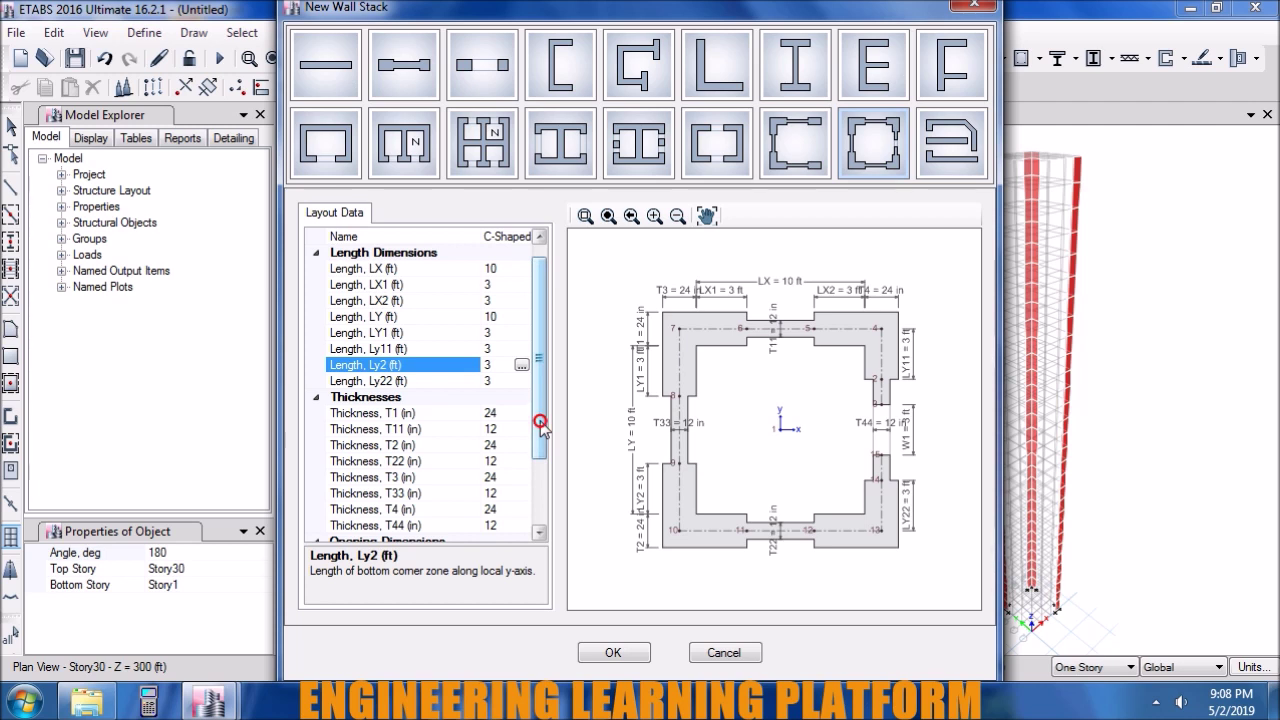
{"action": "left_click_drag", "start_coordinate": [540, 424], "coordinate": [549, 490]}
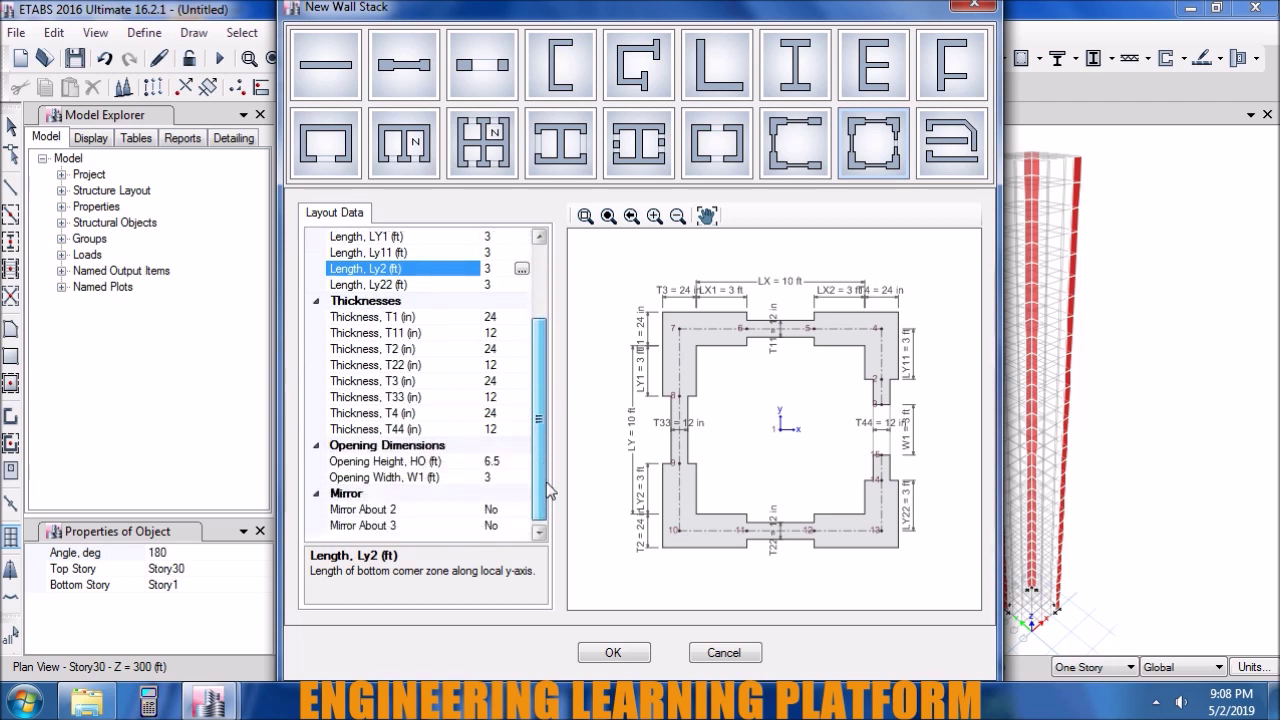
{"action": "mouse_move", "coordinate": [549, 490]}
{"action": "left_mouse_down"}
{"action": "mouse_move", "coordinate": [554, 437]}
{"action": "mouse_move", "coordinate": [541, 537]}
{"action": "left_mouse_up"}
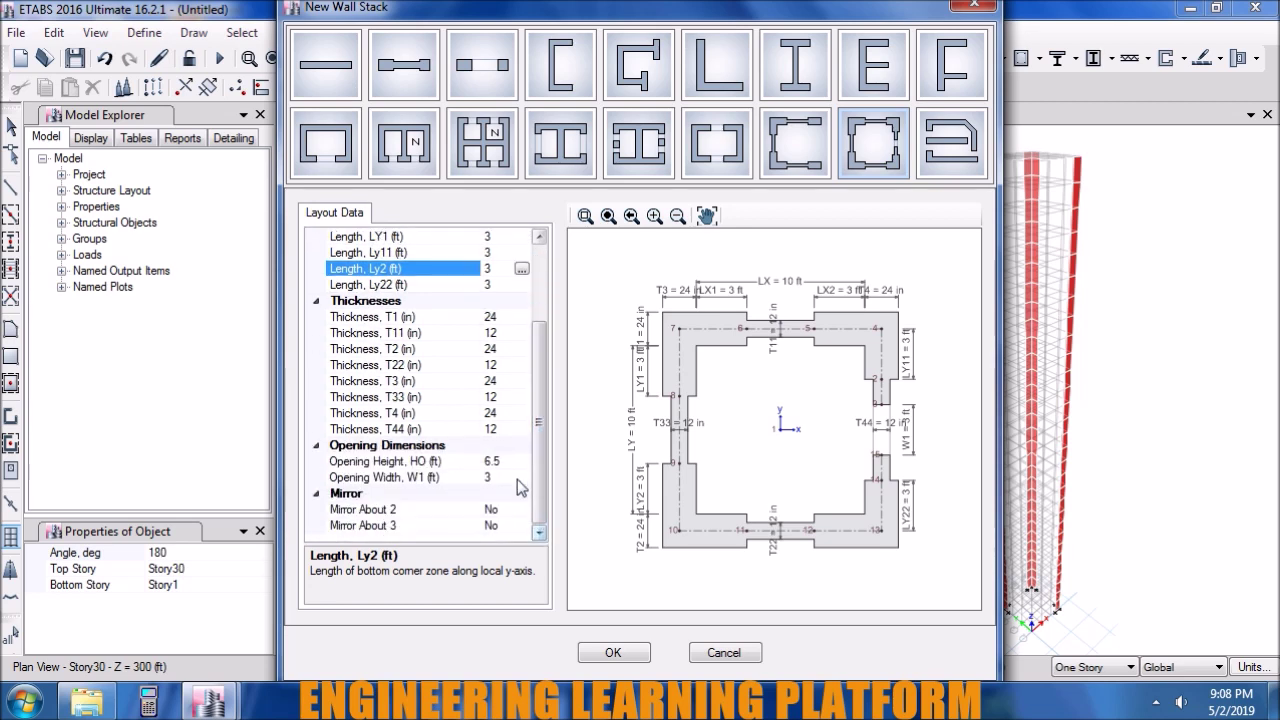
{"action": "left_click", "coordinate": [495, 477]}
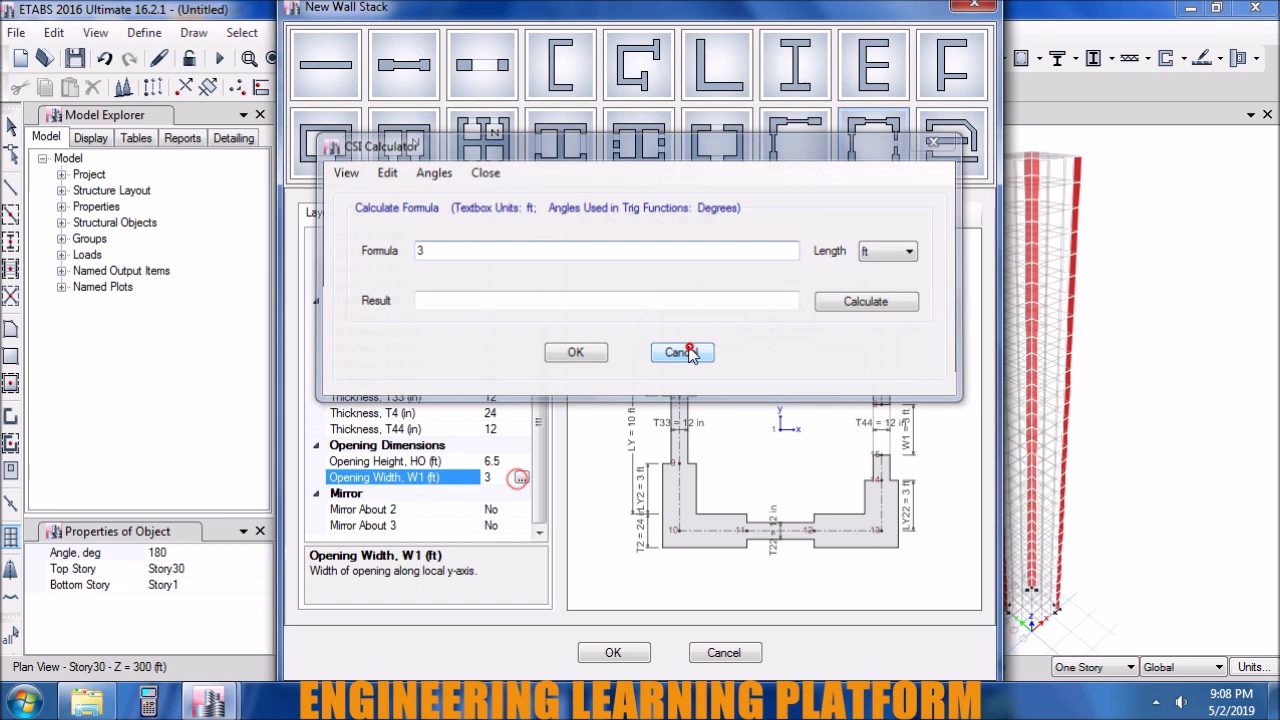
- Set the wall stack opening to W1 = 5 ft and HO = 7 ft
{"action": "left_click", "coordinate": [686, 353]}
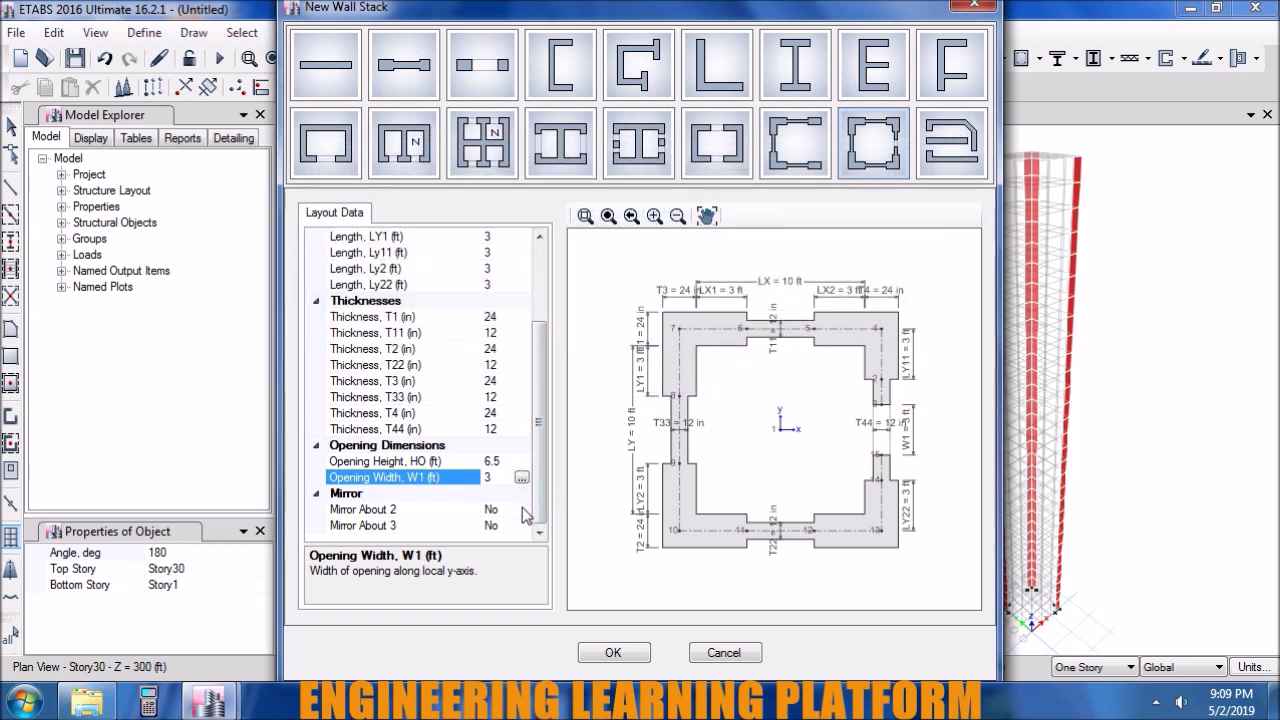
{"action": "type", "text": "5"}
{"action": "left_click", "coordinate": [488, 461]}
{"action": "type", "text": "7"}
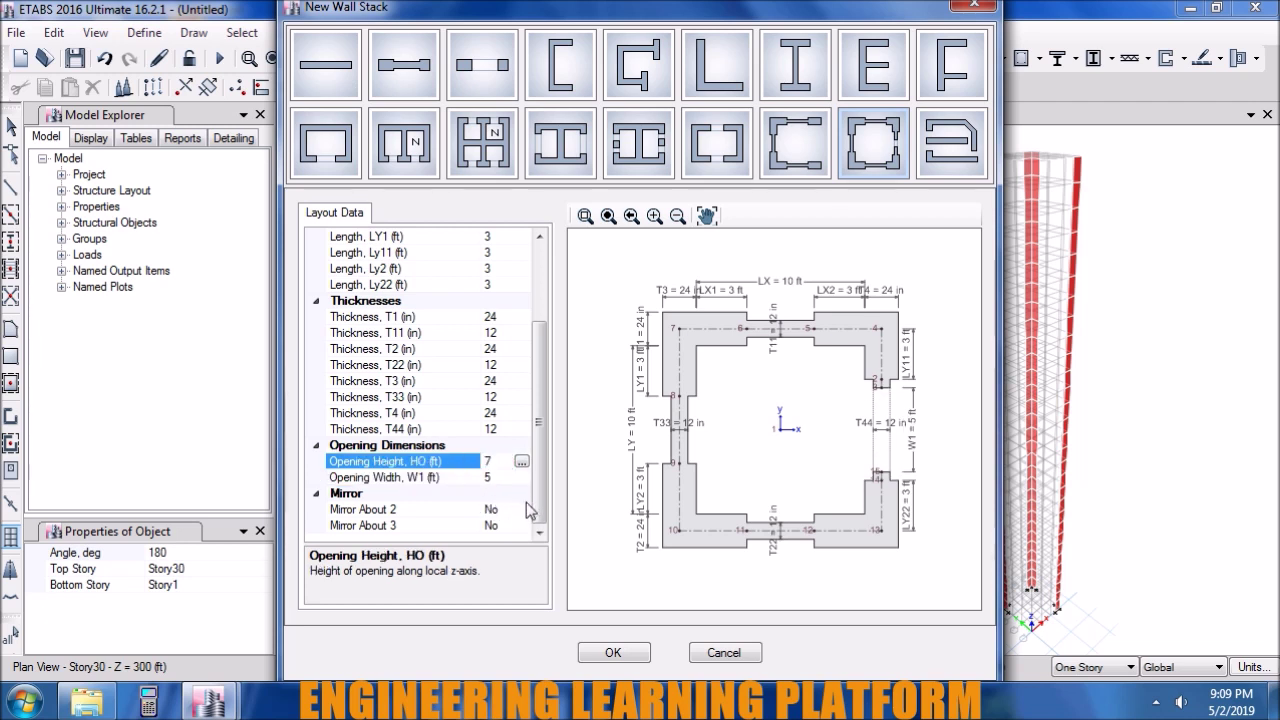
- Set leg thicknesses T1–T4 to 12 in and accept the wall stack
{"action": "left_click", "coordinate": [509, 316]}
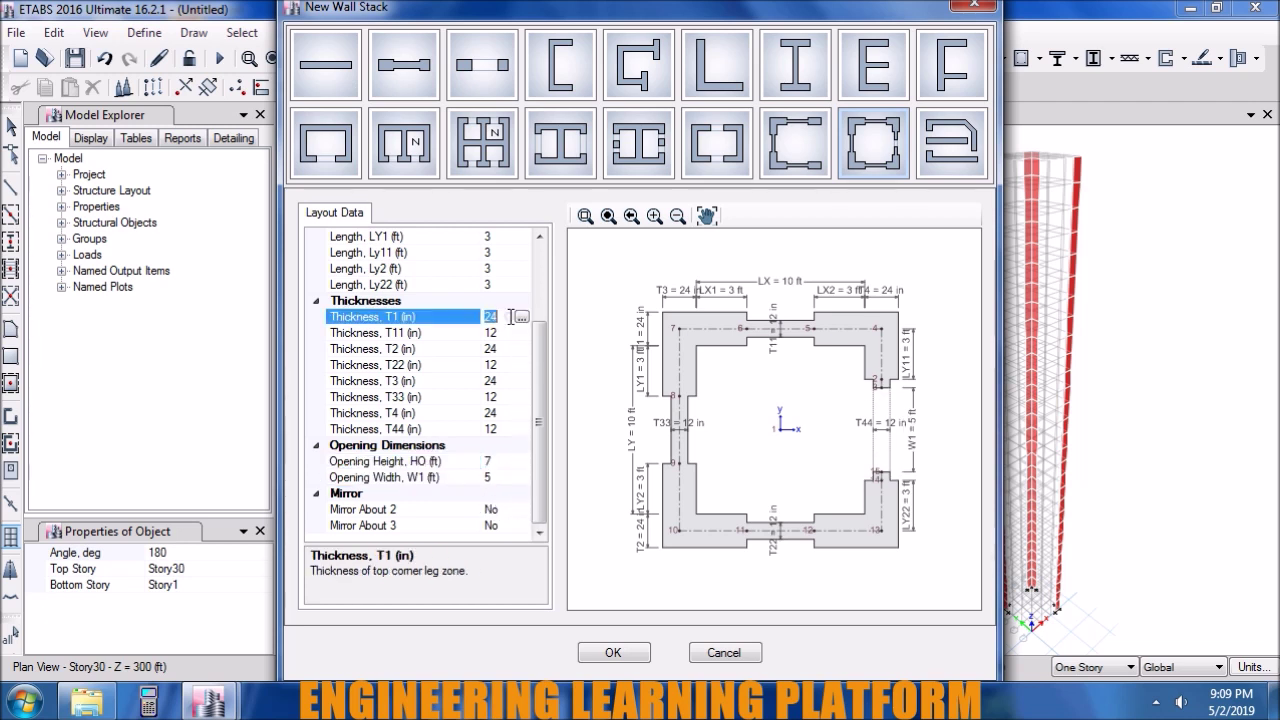
{"action": "type", "text": "12"}
{"action": "left_click", "coordinate": [511, 349]}
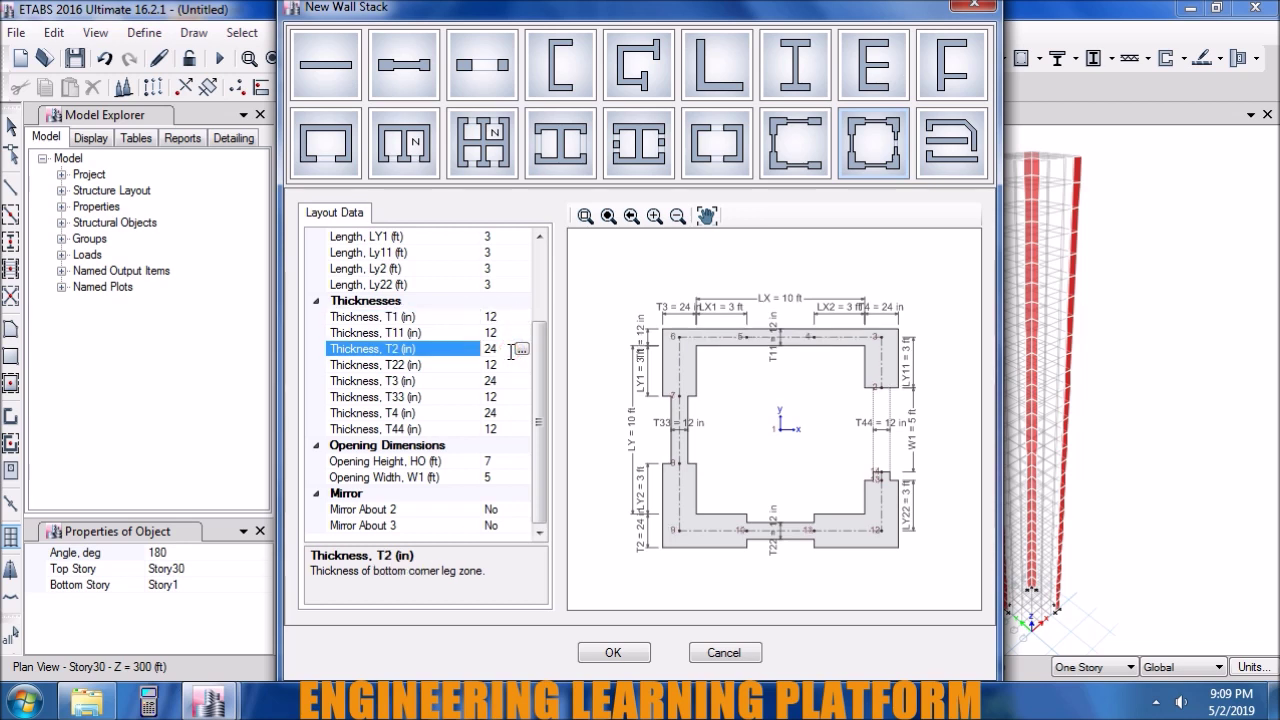
{"action": "type", "text": "12"}
{"action": "left_click", "coordinate": [506, 381]}
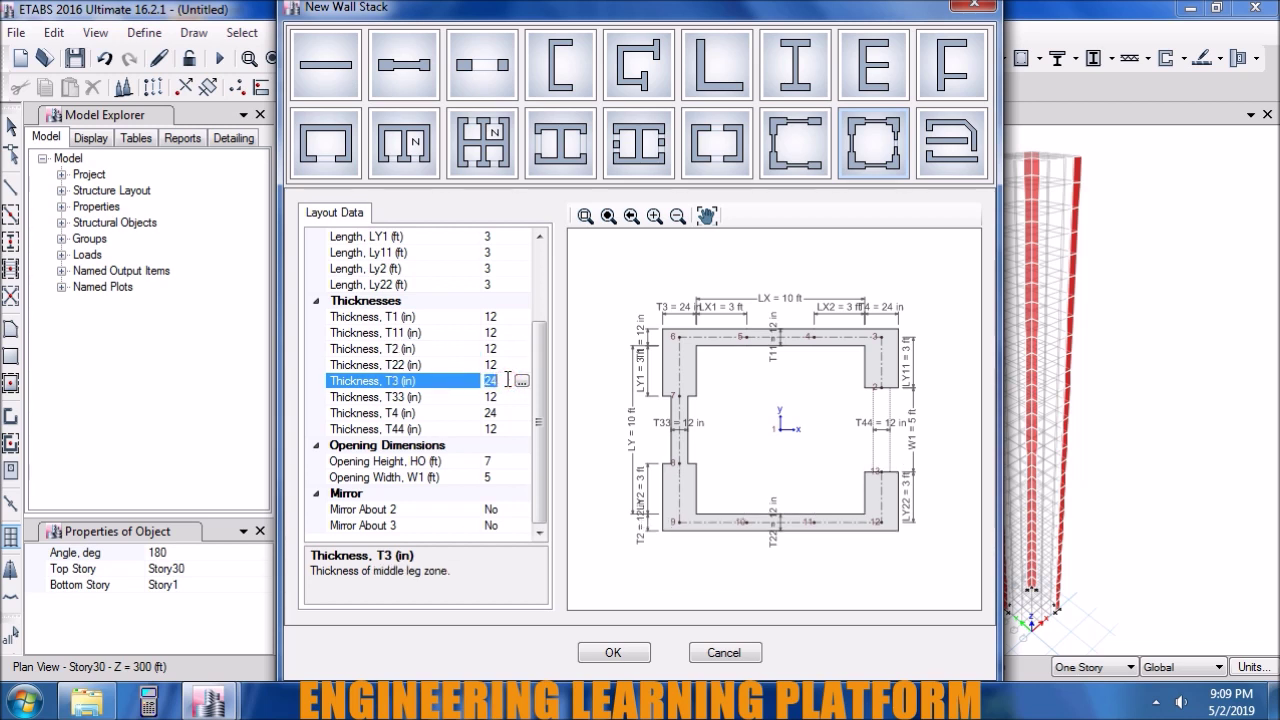
{"action": "type", "text": "12"}
{"action": "left_click", "coordinate": [508, 412]}
{"action": "type", "text": "12"}
{"action": "left_click", "coordinate": [506, 428]}
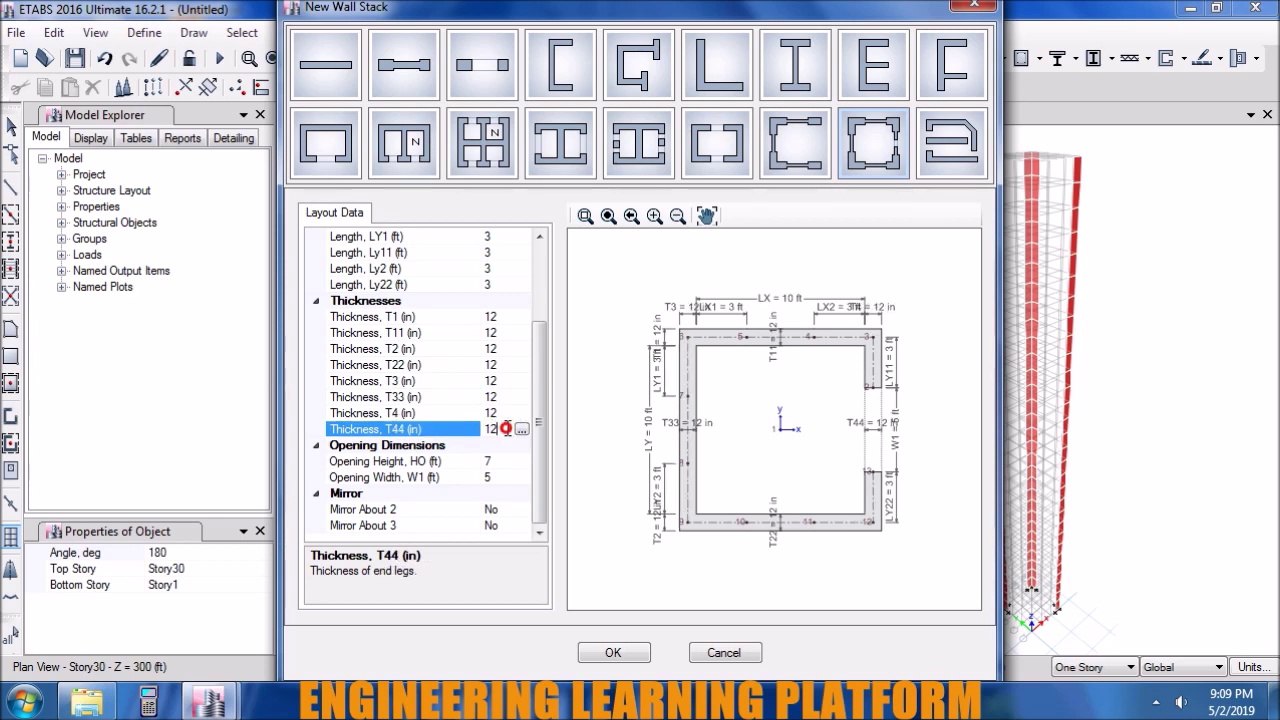
{"action": "left_click", "coordinate": [613, 653]}
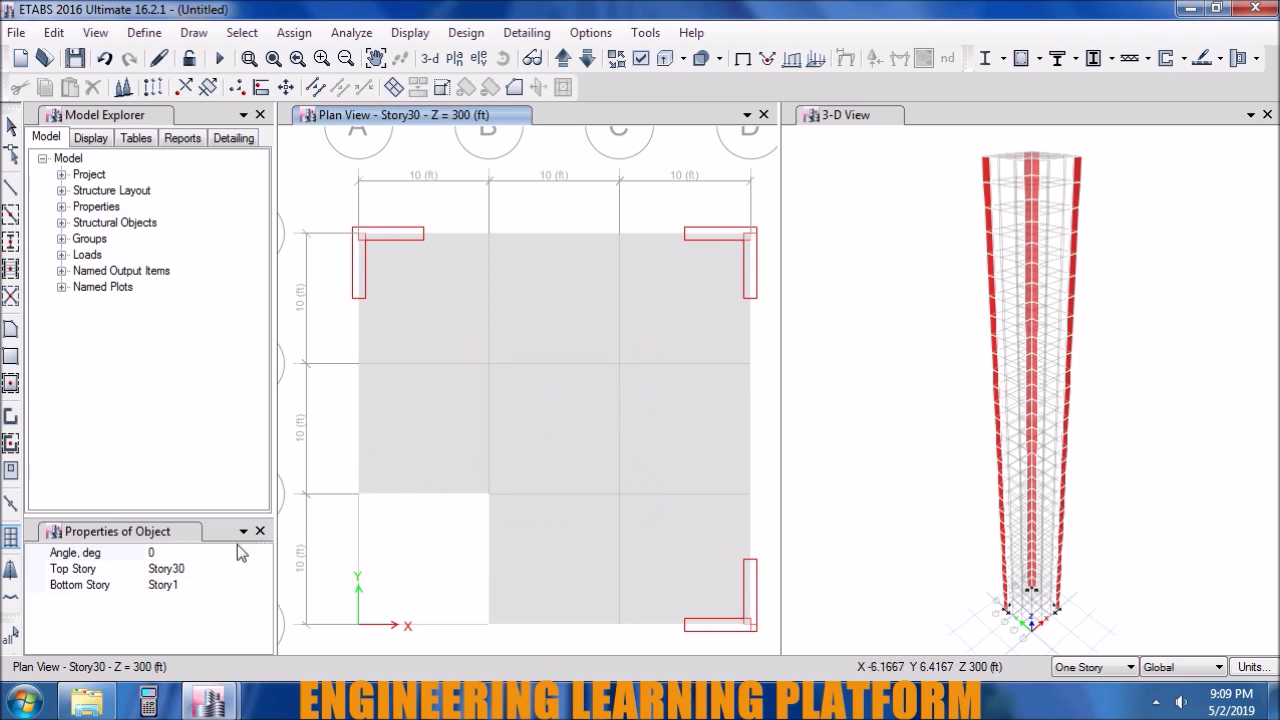
- Place the wall stack at grid point B2 with a 180° angle
{"action": "left_click", "coordinate": [226, 553]}
{"action": "type", "text": "1"}
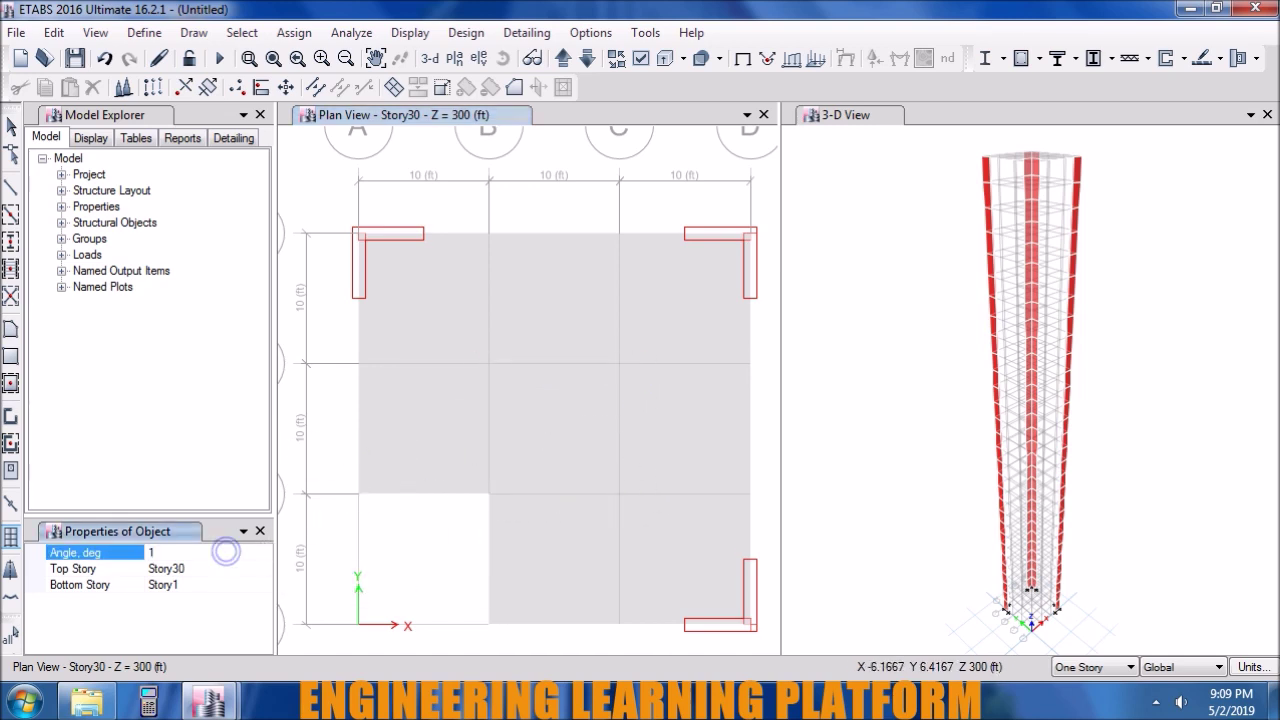
{"action": "type", "text": "80"}
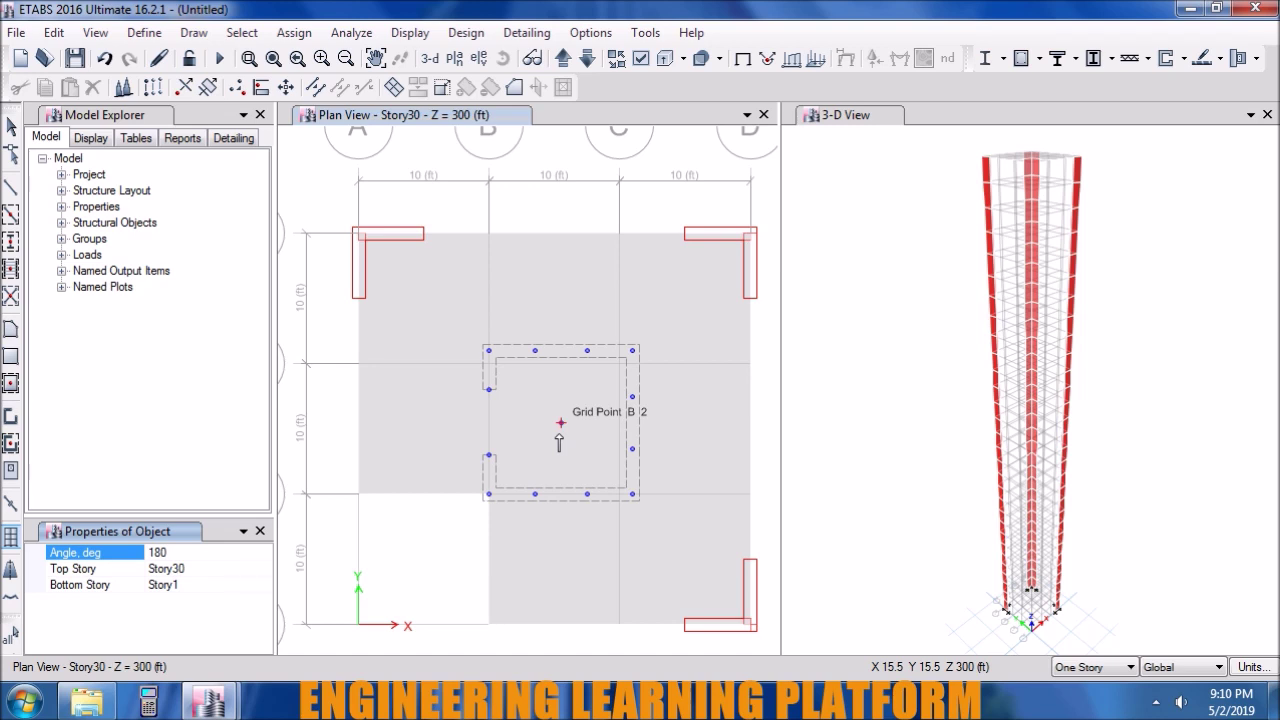
{"action": "left_click", "coordinate": [559, 443]}
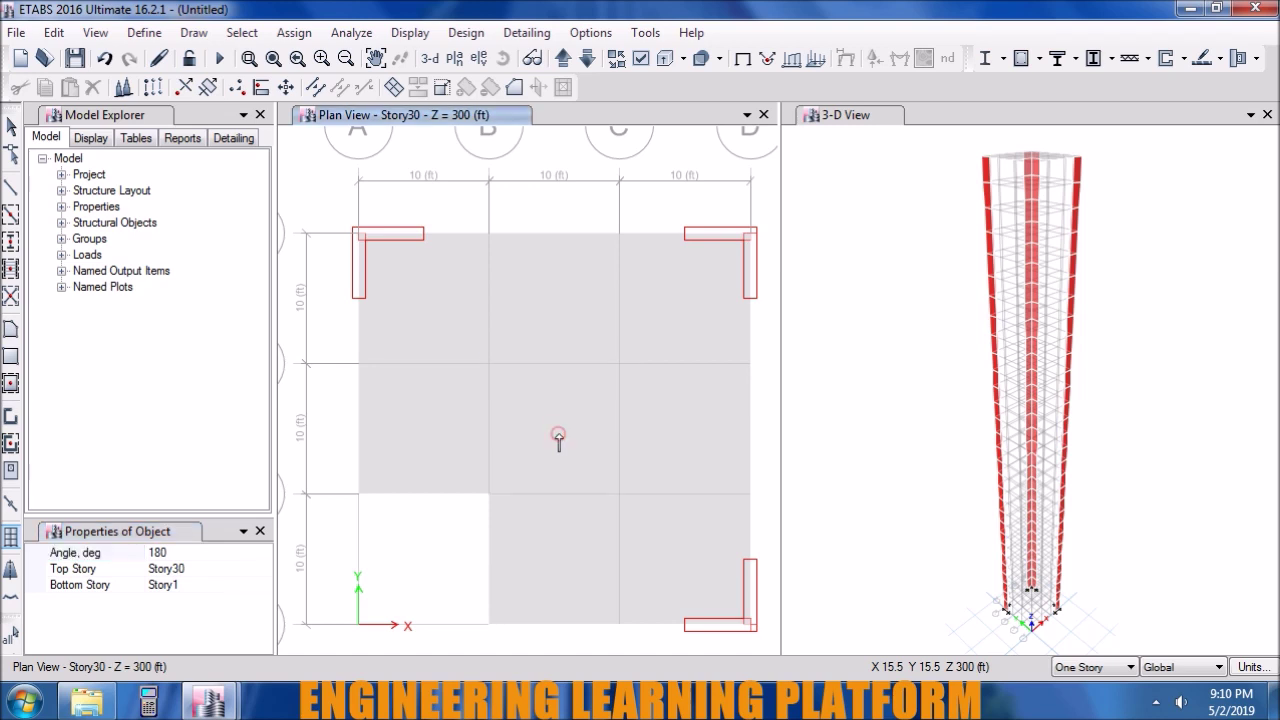
{"action": "key", "text": "Escape"}
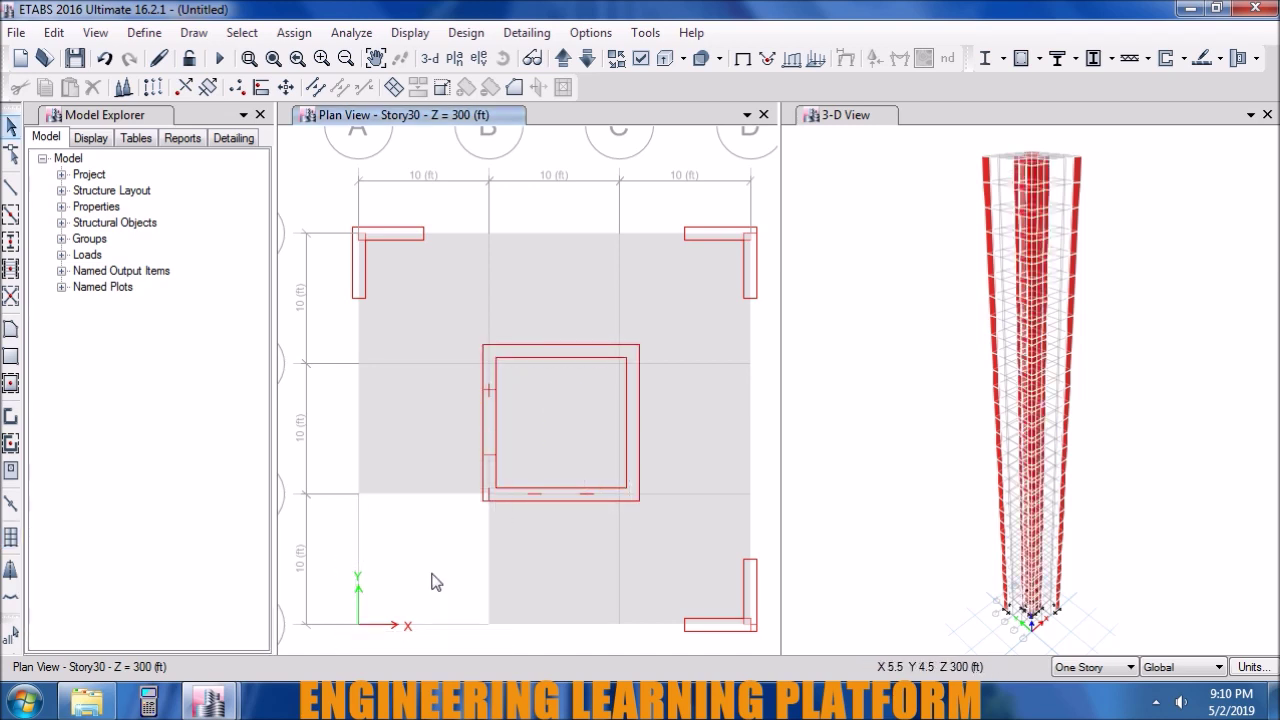
- Check the new core's top wall details through Wall Information
{"action": "middle_click_drag", "start_coordinate": [435, 582], "coordinate": [432, 576]}
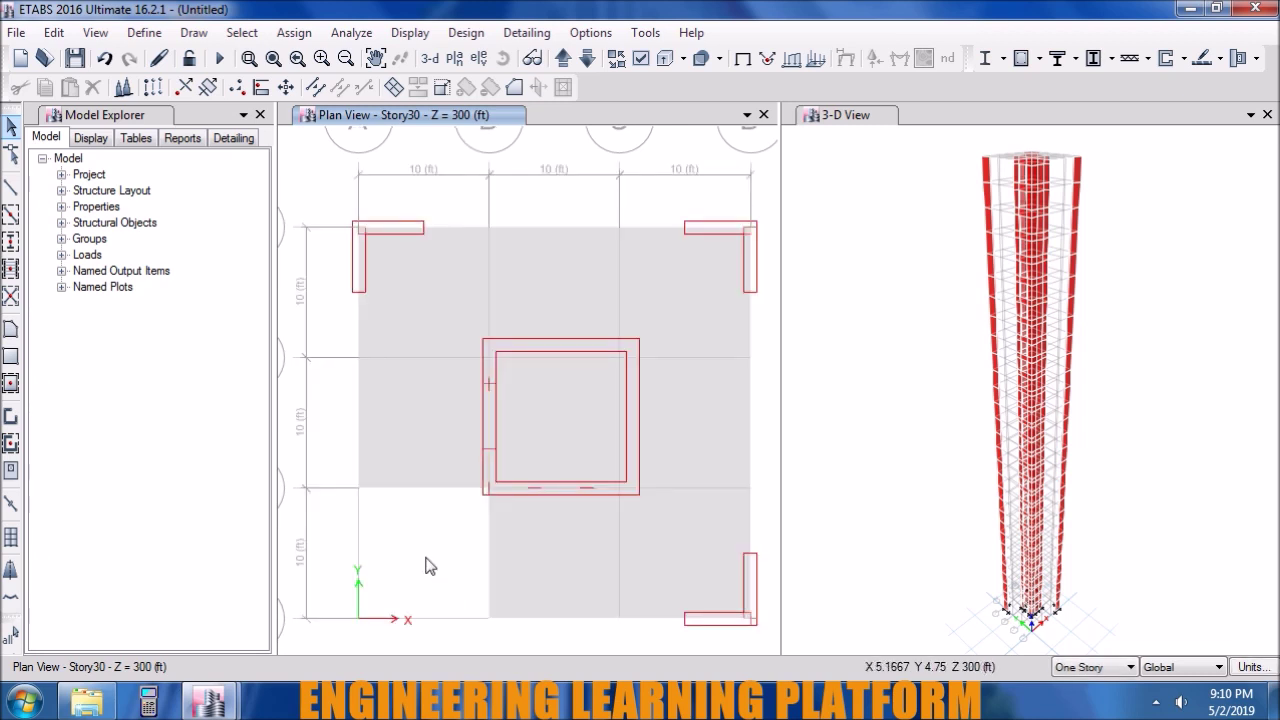
{"action": "left_click_drag", "start_coordinate": [282, 174], "coordinate": [304, 493]}
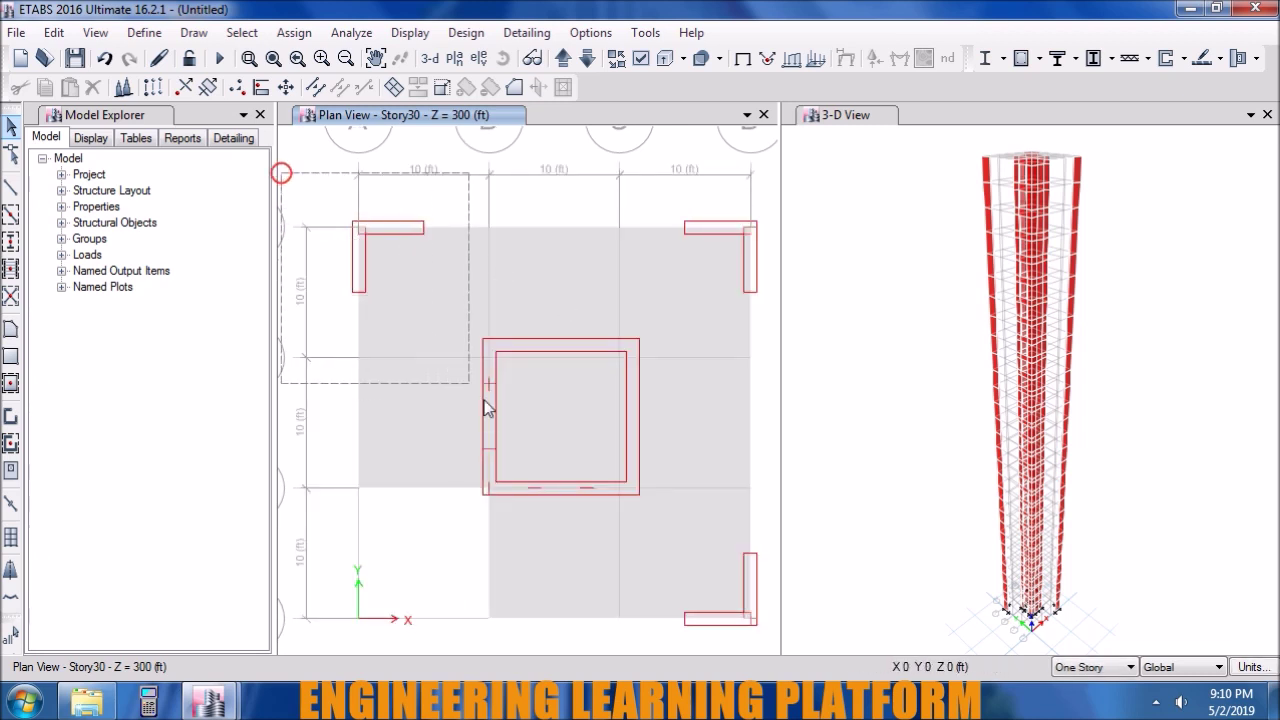
{"action": "left_click", "coordinate": [556, 352]}
{"action": "left_click", "coordinate": [561, 343]}
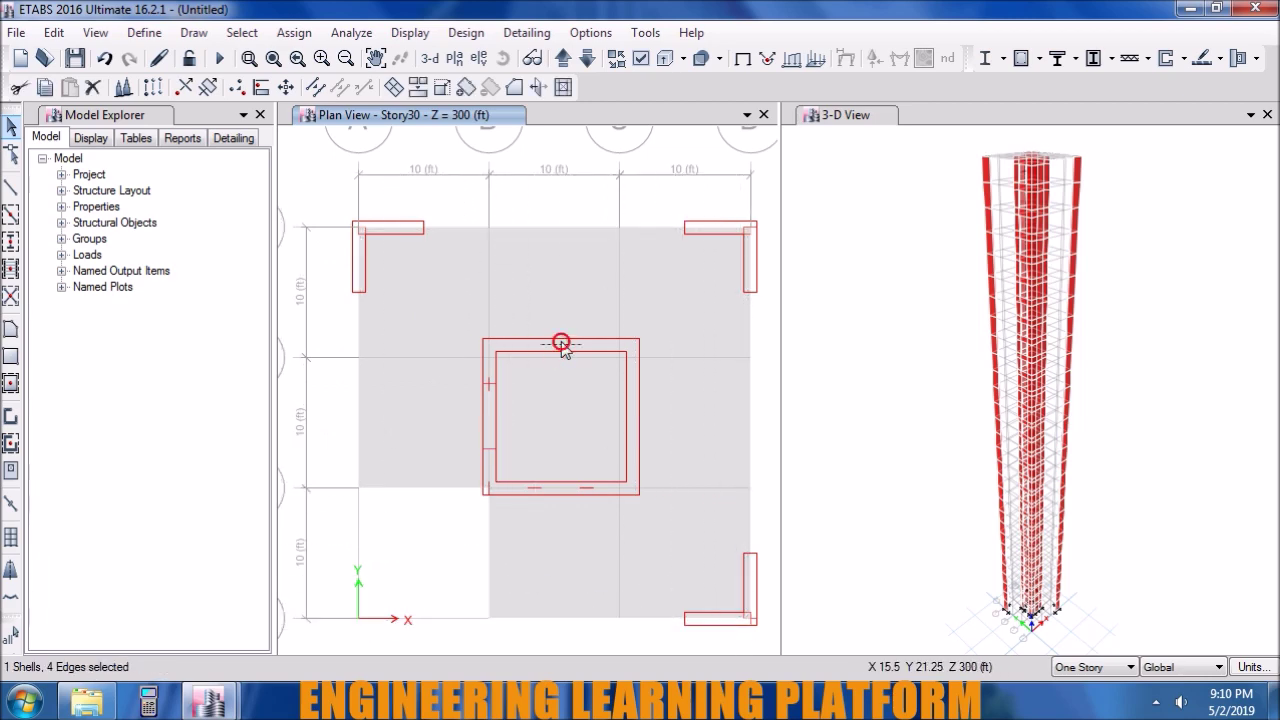
{"action": "right_click", "coordinate": [561, 343]}
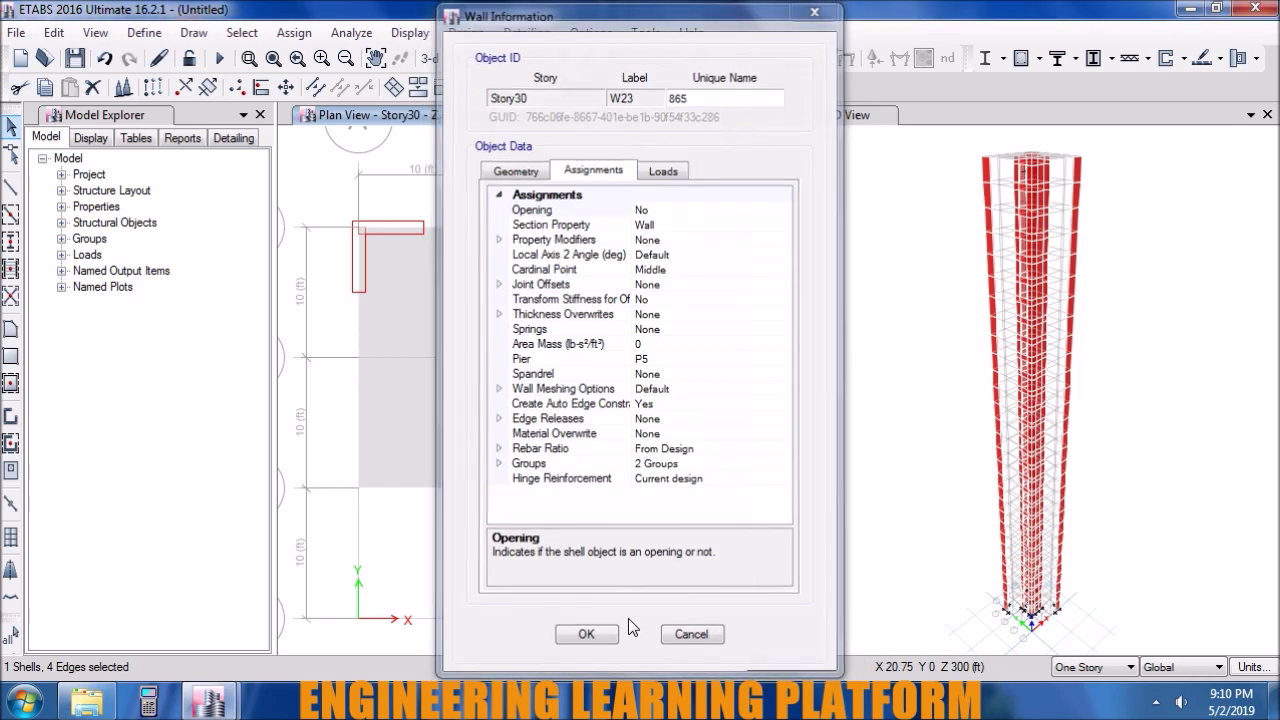
{"action": "left_click", "coordinate": [586, 636]}
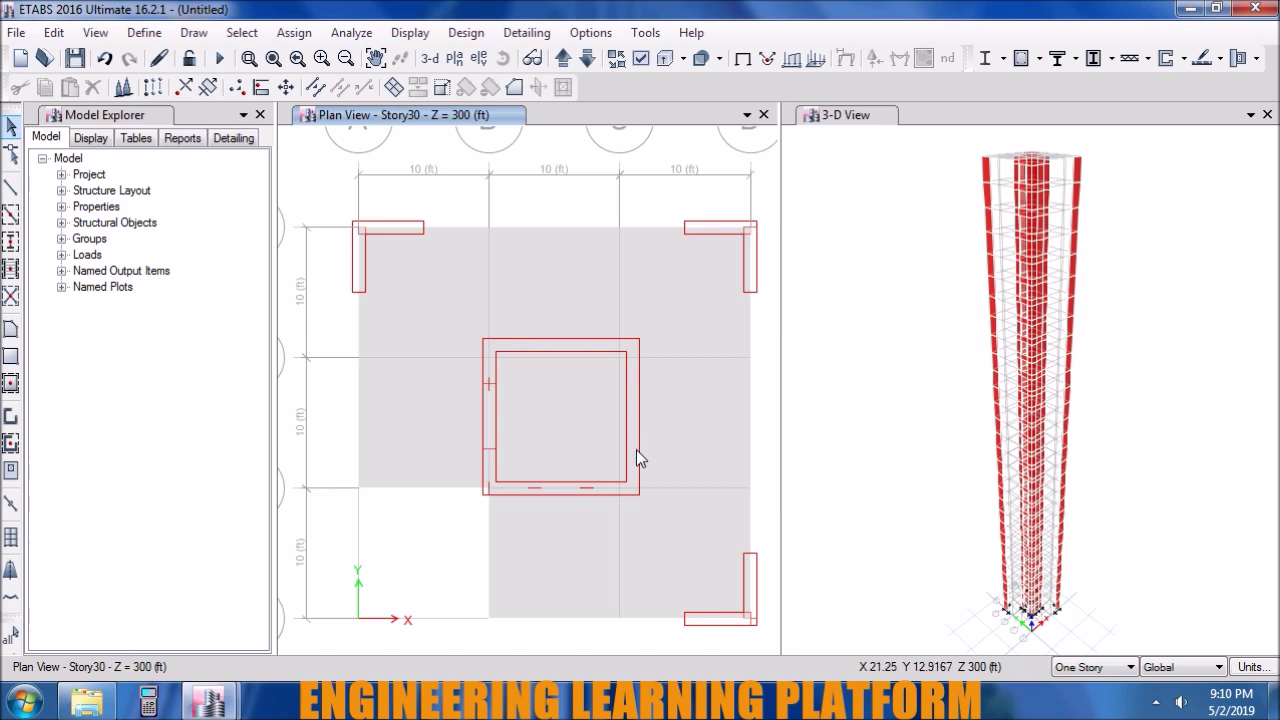
- Replicate the Story30 floor slab onto Story12 through Story1 with Edit > Replicate
{"action": "left_click", "coordinate": [694, 511]}
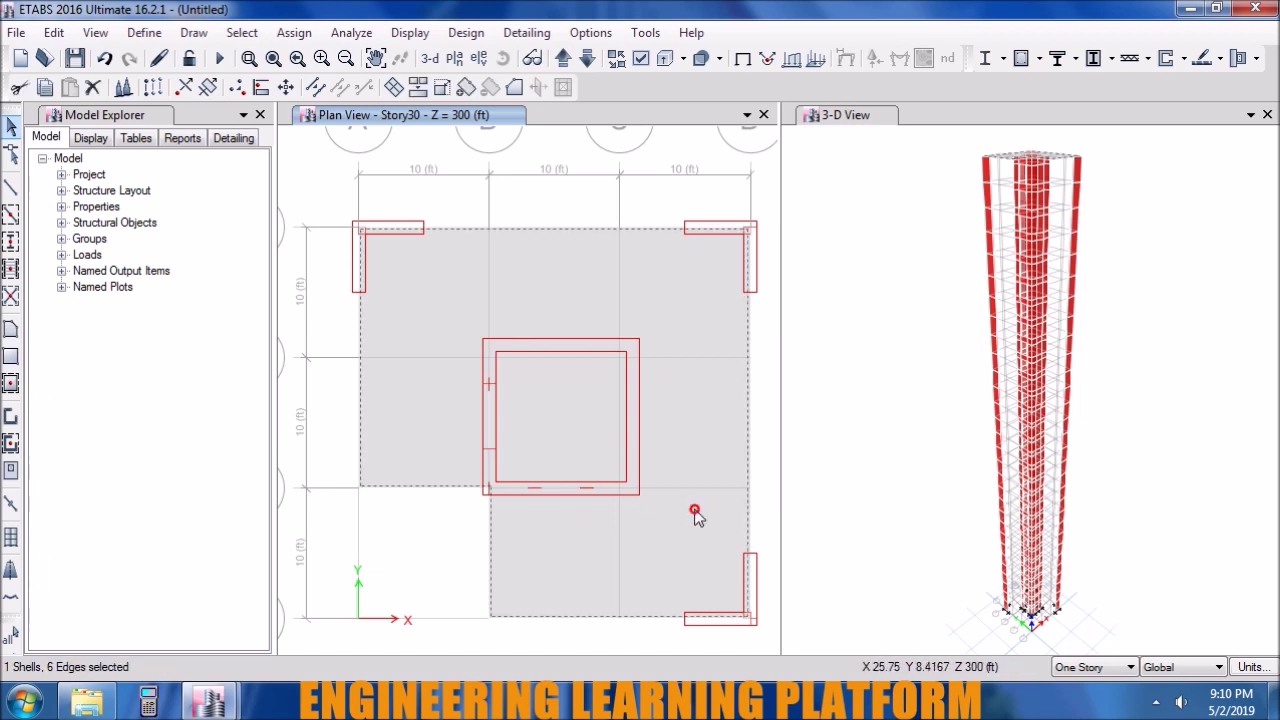
{"action": "left_click", "coordinate": [54, 32]}
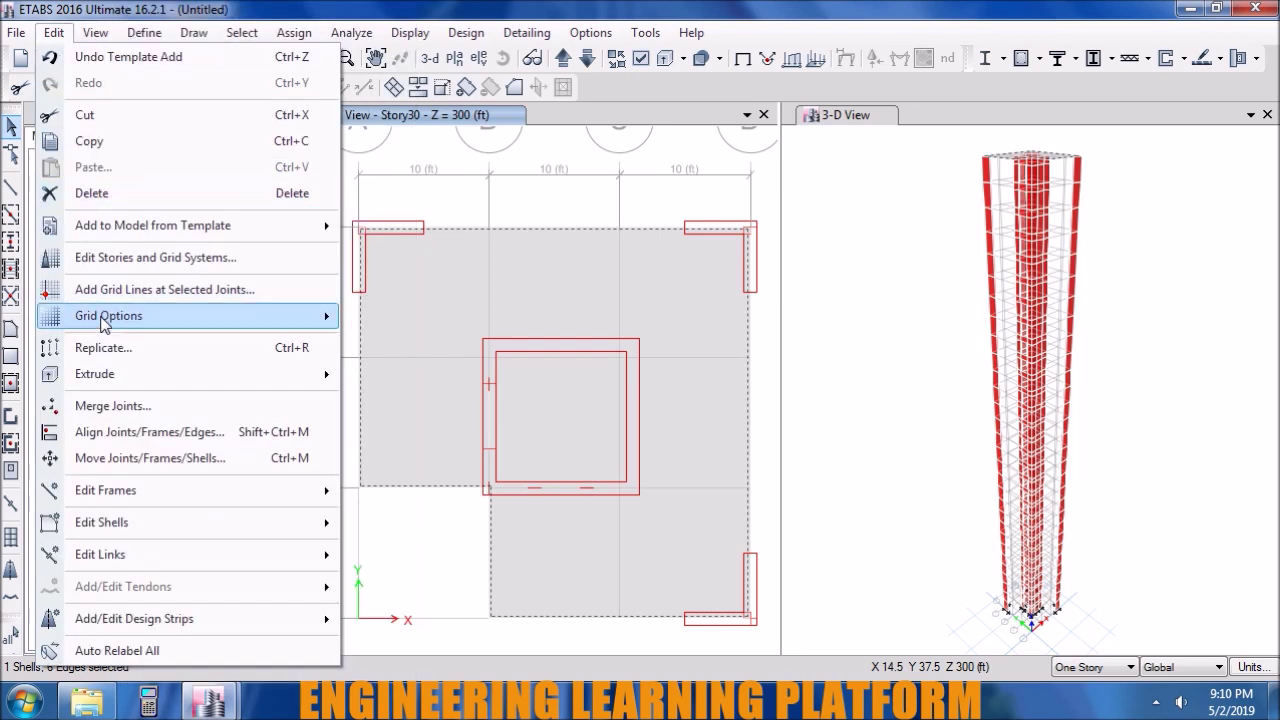
{"action": "left_click", "coordinate": [108, 347]}
{"action": "left_click", "coordinate": [655, 178]}
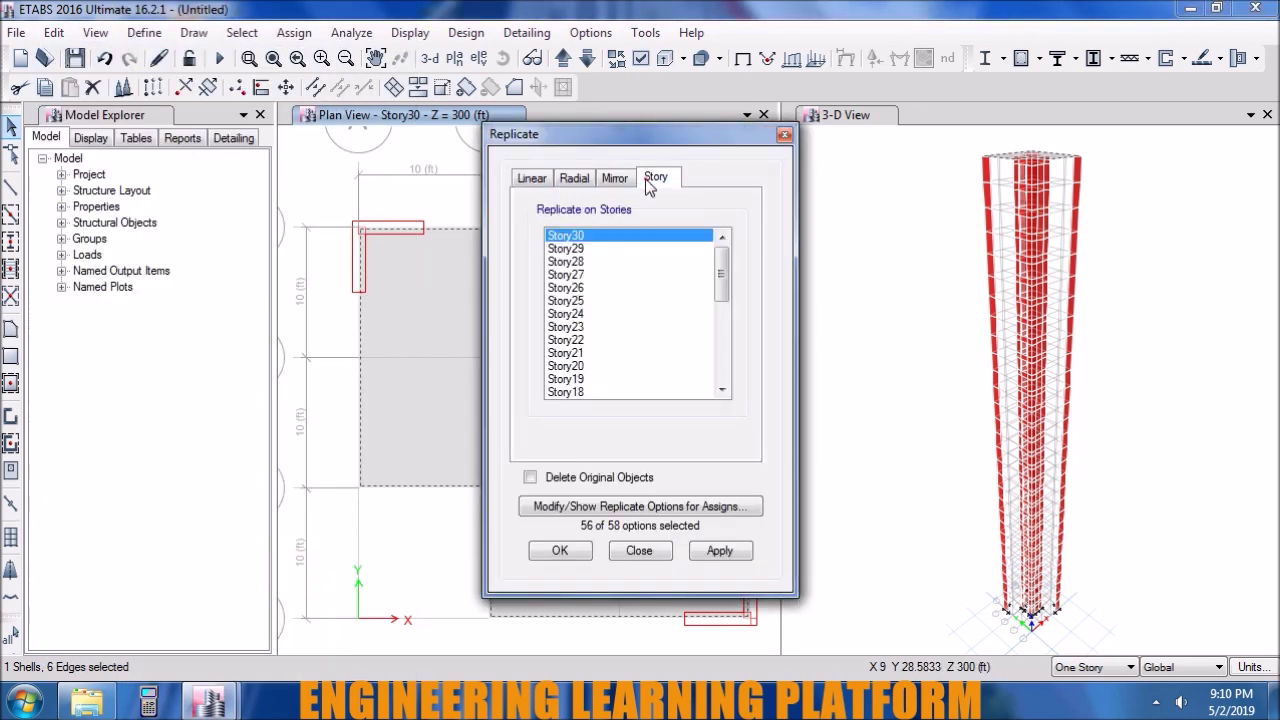
{"action": "mouse_move", "coordinate": [613, 240]}
{"action": "left_mouse_down"}
{"action": "mouse_move", "coordinate": [602, 428]}
{"action": "mouse_move", "coordinate": [594, 377]}
{"action": "left_mouse_up"}
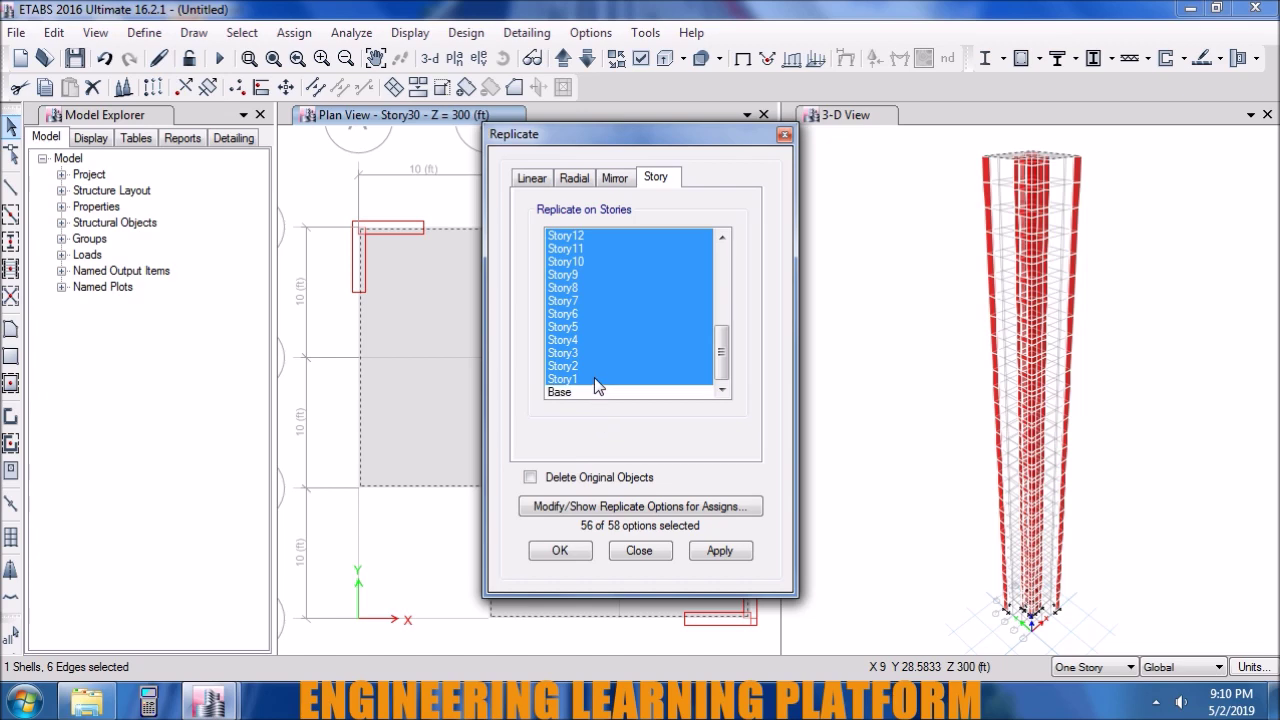
{"action": "left_click", "coordinate": [720, 550]}
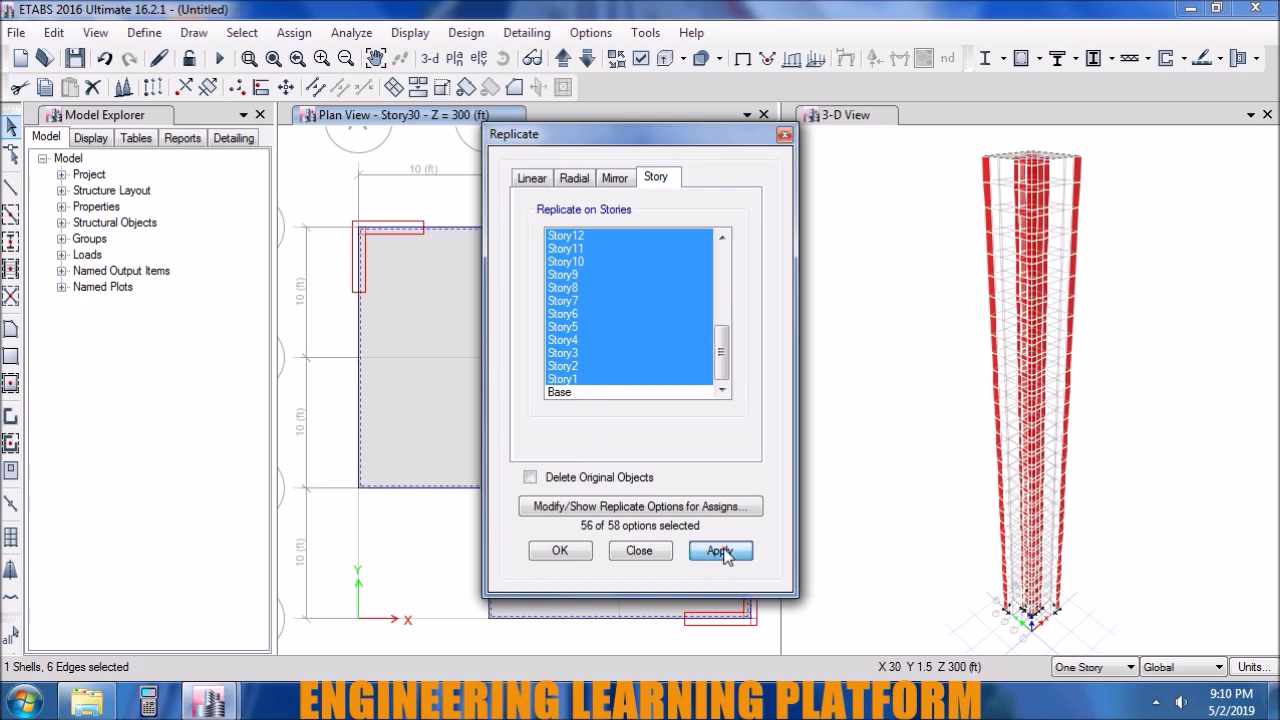
{"action": "left_click", "coordinate": [562, 551]}
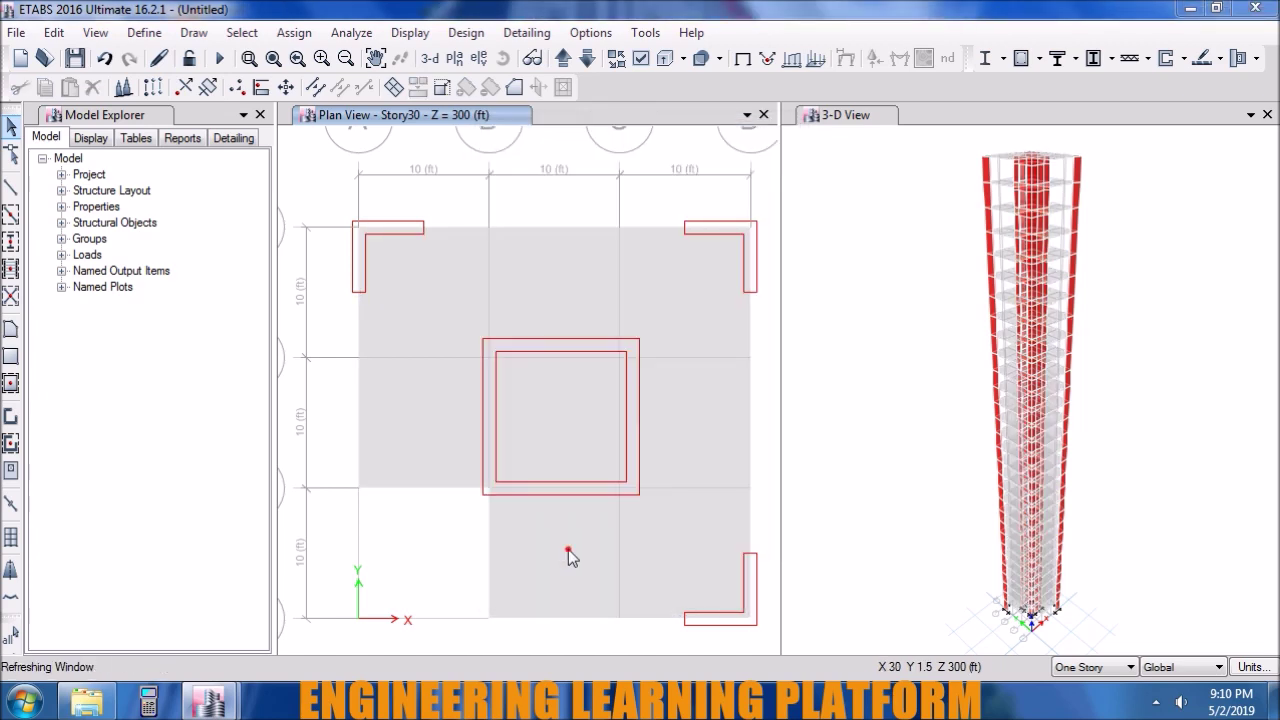
- Save the model as 'side model', then window-select the whole tower
{"action": "left_click", "coordinate": [75, 58]}
{"action": "type", "text": "s"}
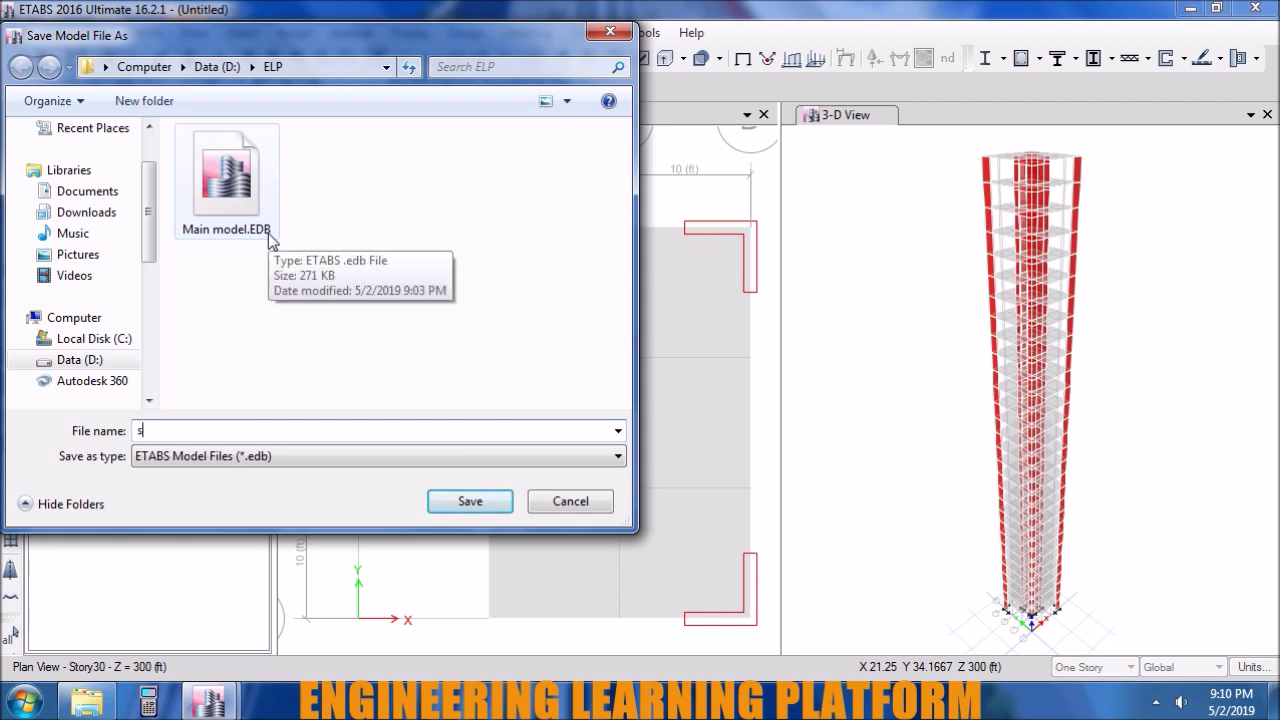
{"action": "type", "text": "ide mode"}
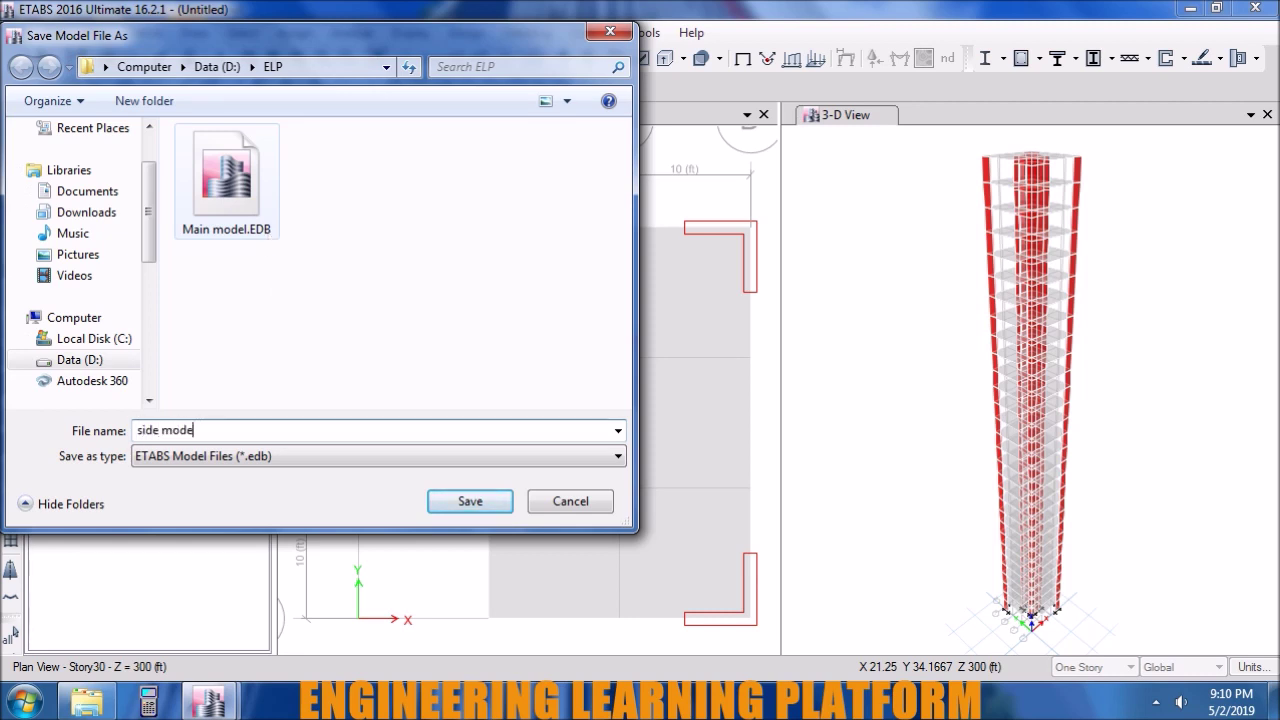
{"action": "type", "text": "l"}
{"action": "key", "text": "Return"}
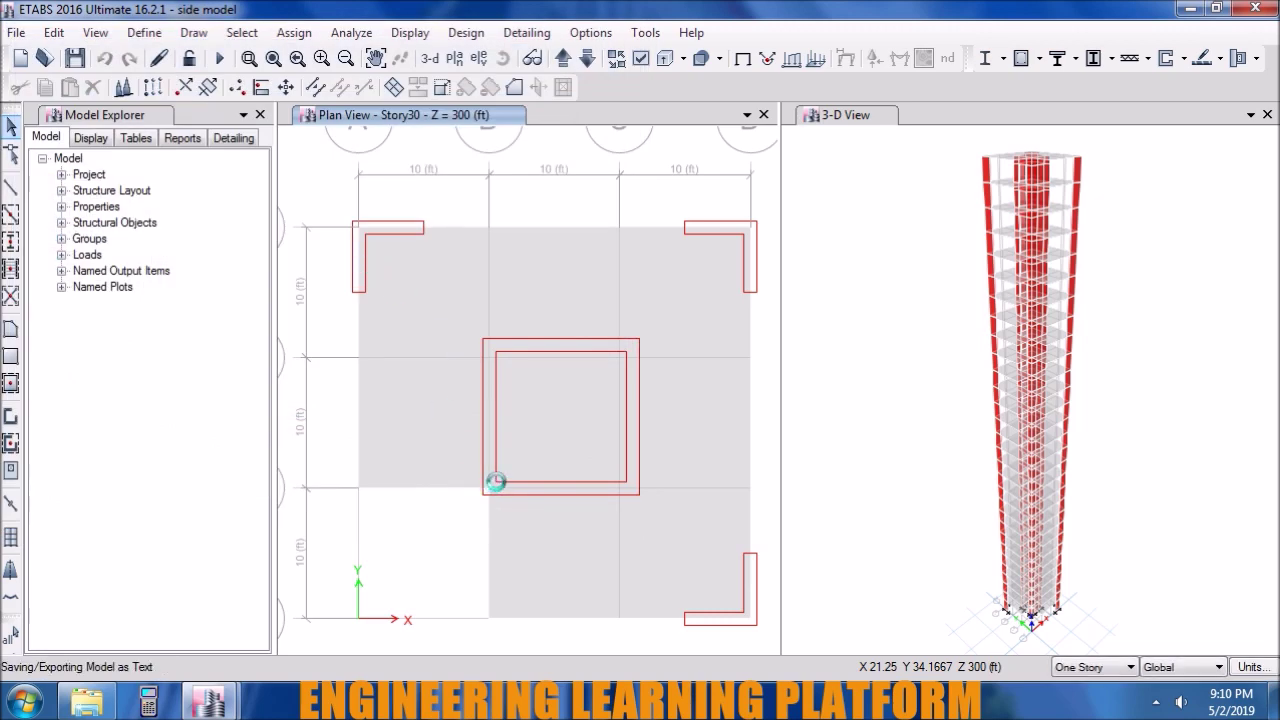
{"action": "left_click_drag", "start_coordinate": [770, 651], "coordinate": [755, 641]}
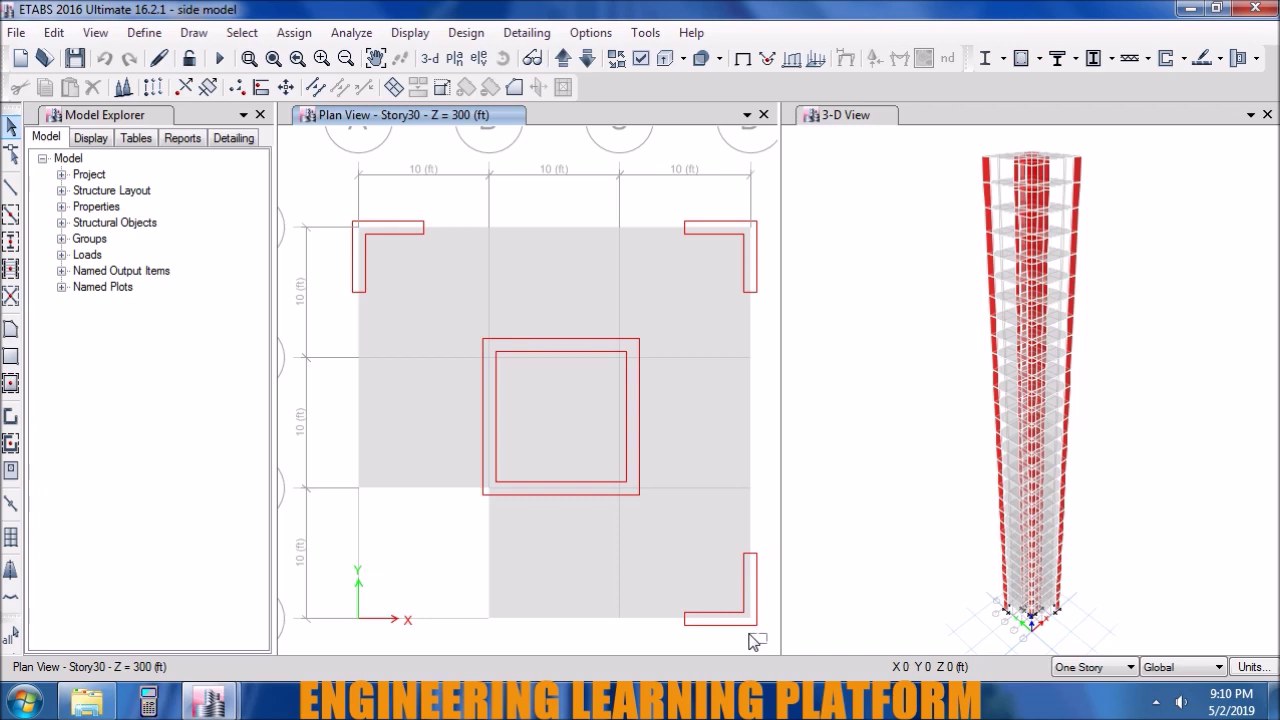
{"action": "left_click_drag", "start_coordinate": [1151, 644], "coordinate": [920, 120]}
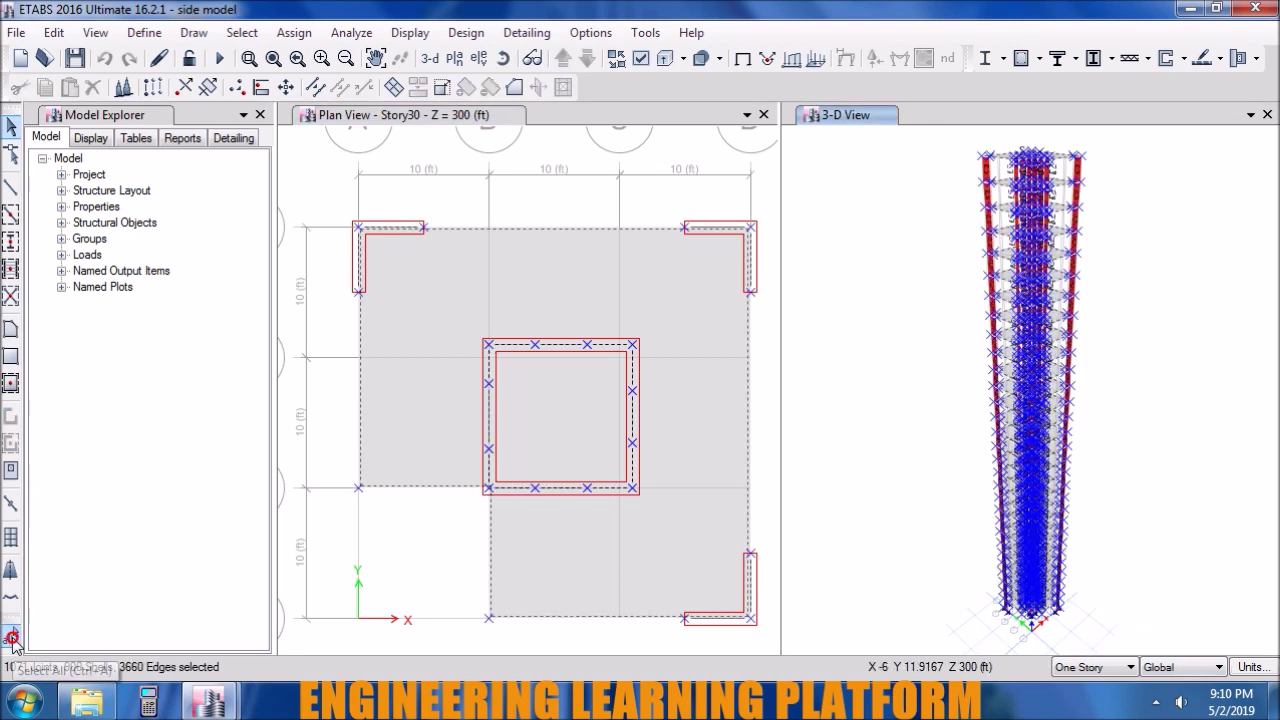
- Copy the selected tower's joints, shells and edges with Edit > Copy
{"action": "left_click", "coordinate": [55, 34]}
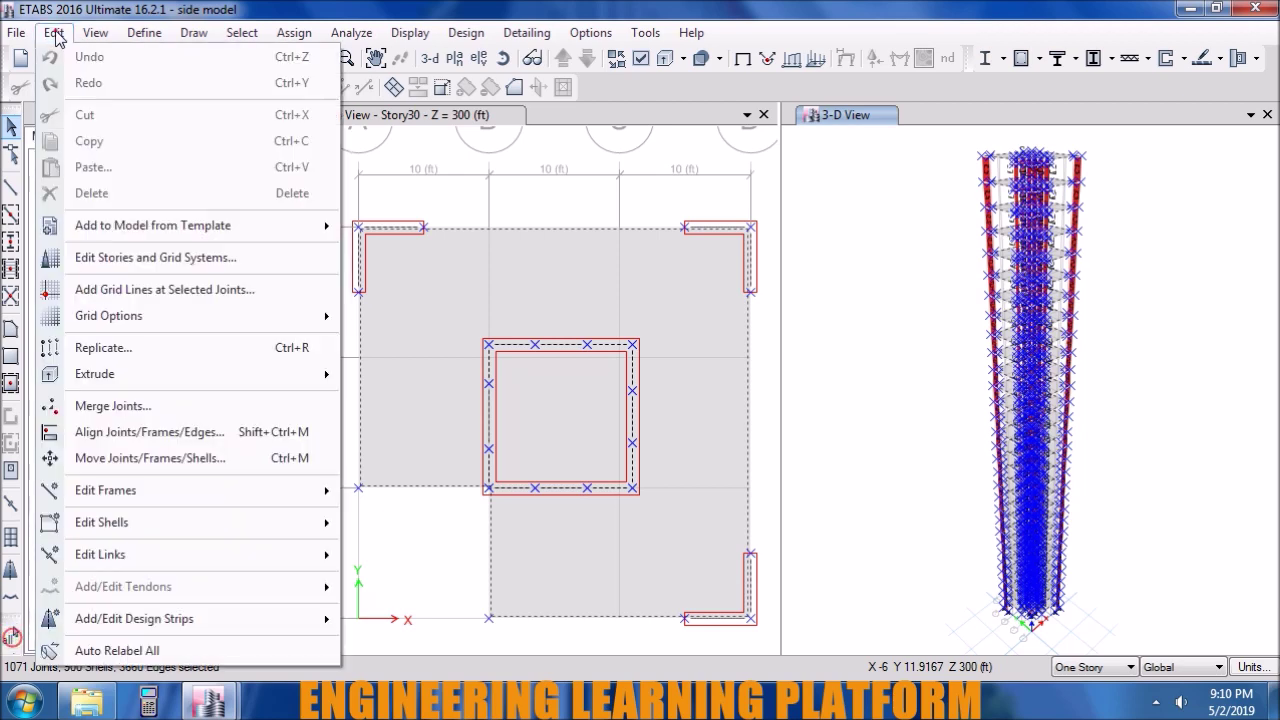
{"action": "left_click", "coordinate": [55, 34]}
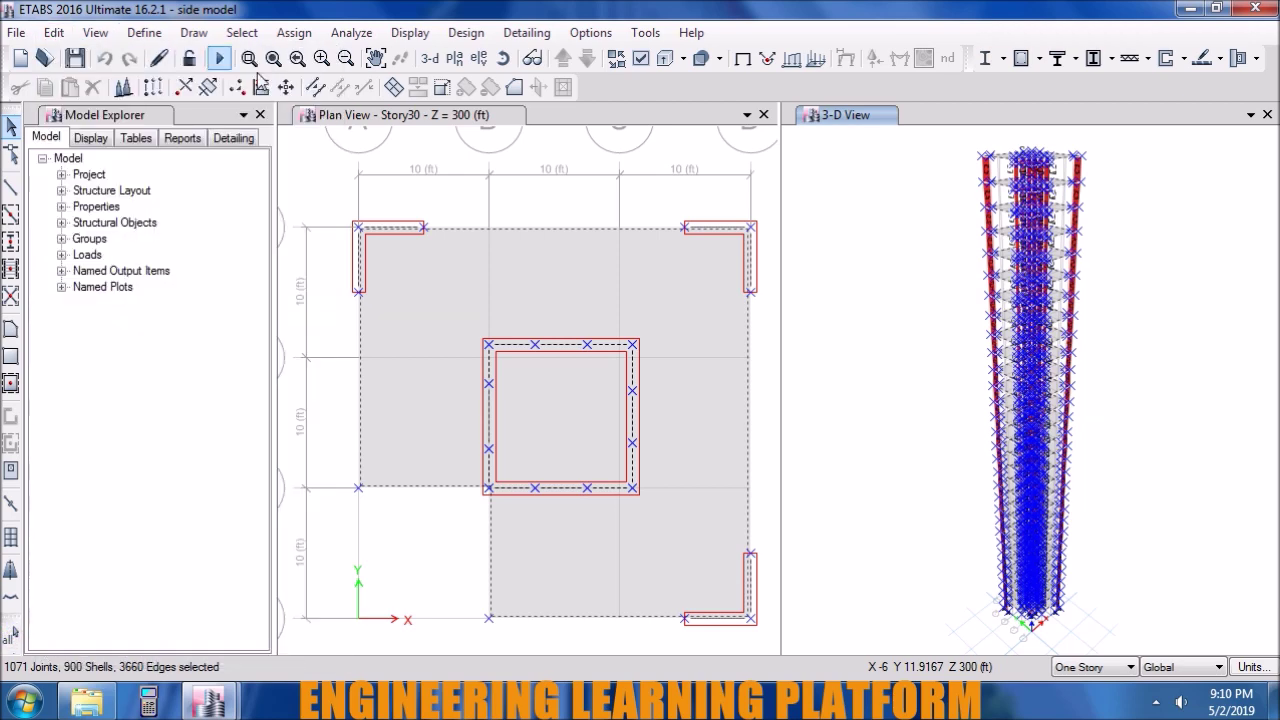
{"action": "left_click", "coordinate": [55, 33]}
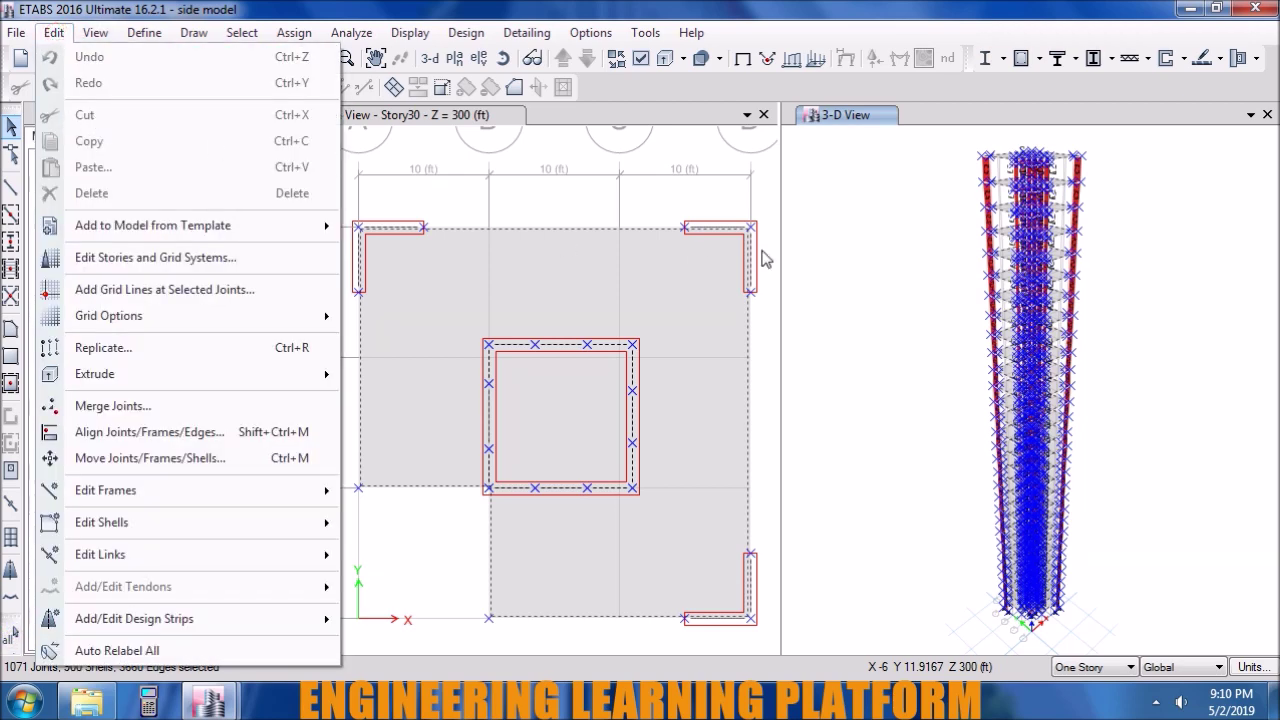
{"action": "left_click", "coordinate": [956, 279]}
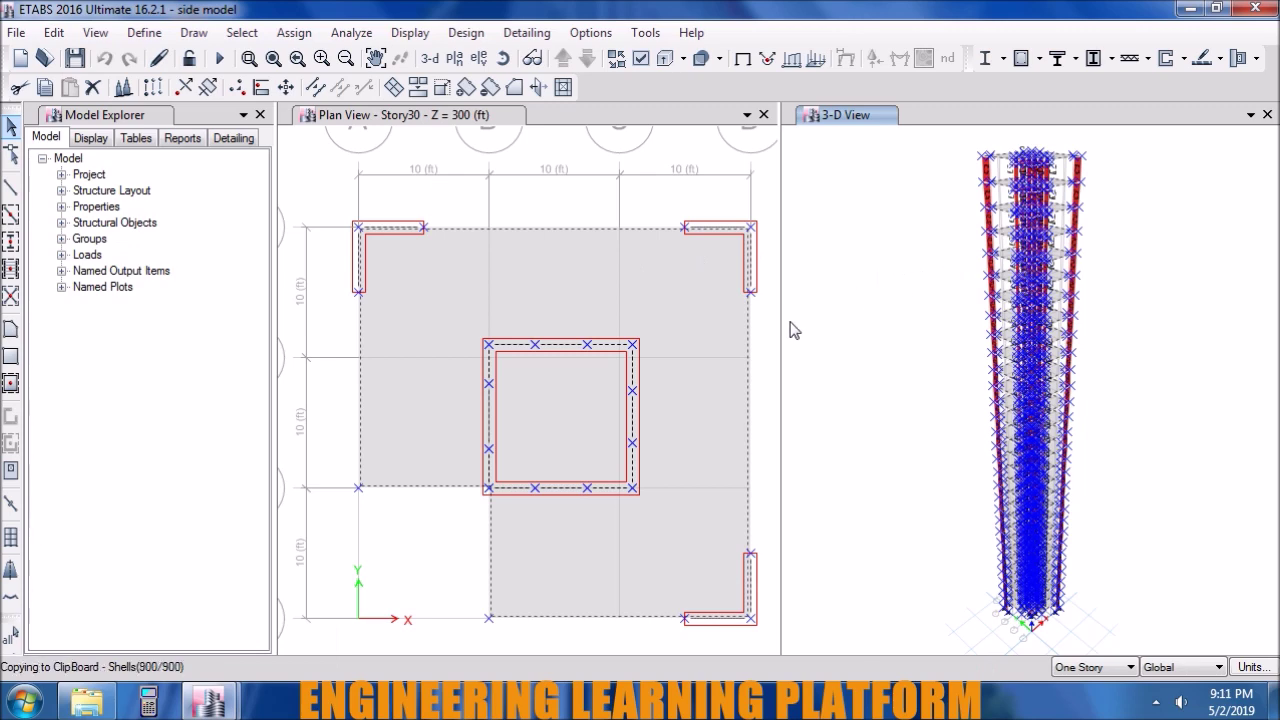
{"action": "left_click", "coordinate": [76, 35]}
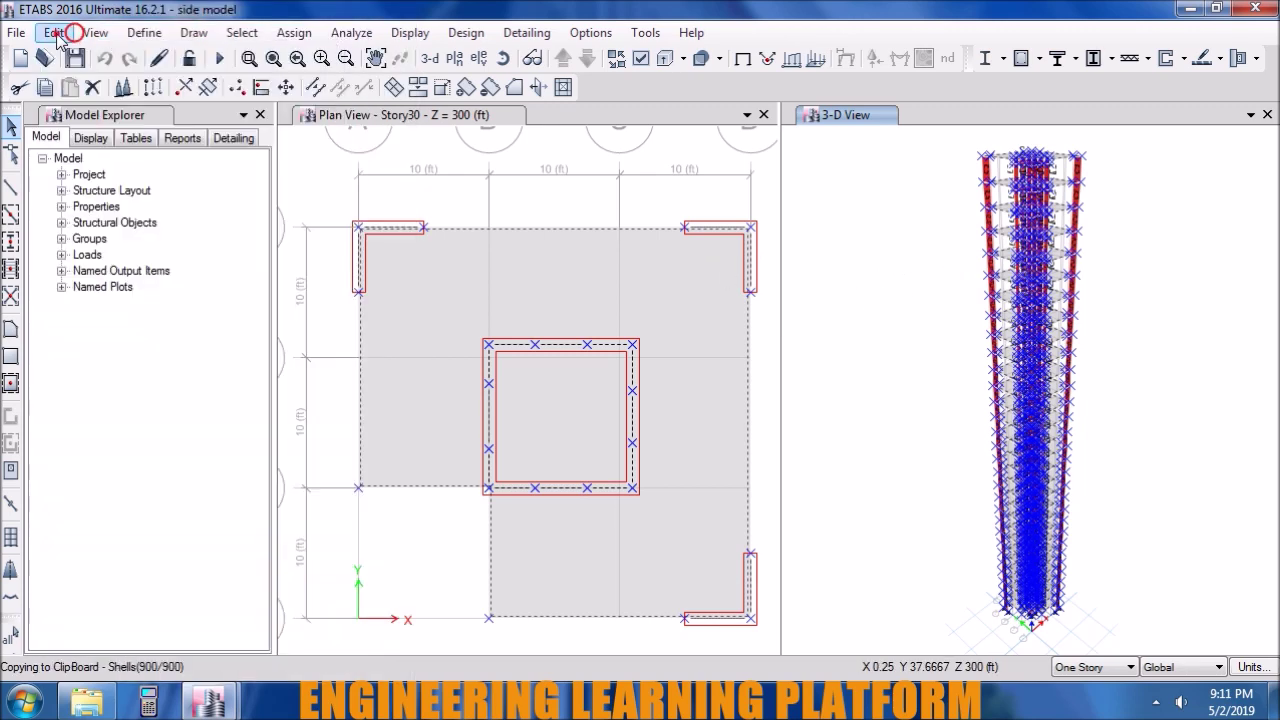
{"action": "left_click", "coordinate": [55, 33]}
{"action": "left_click", "coordinate": [84, 140]}
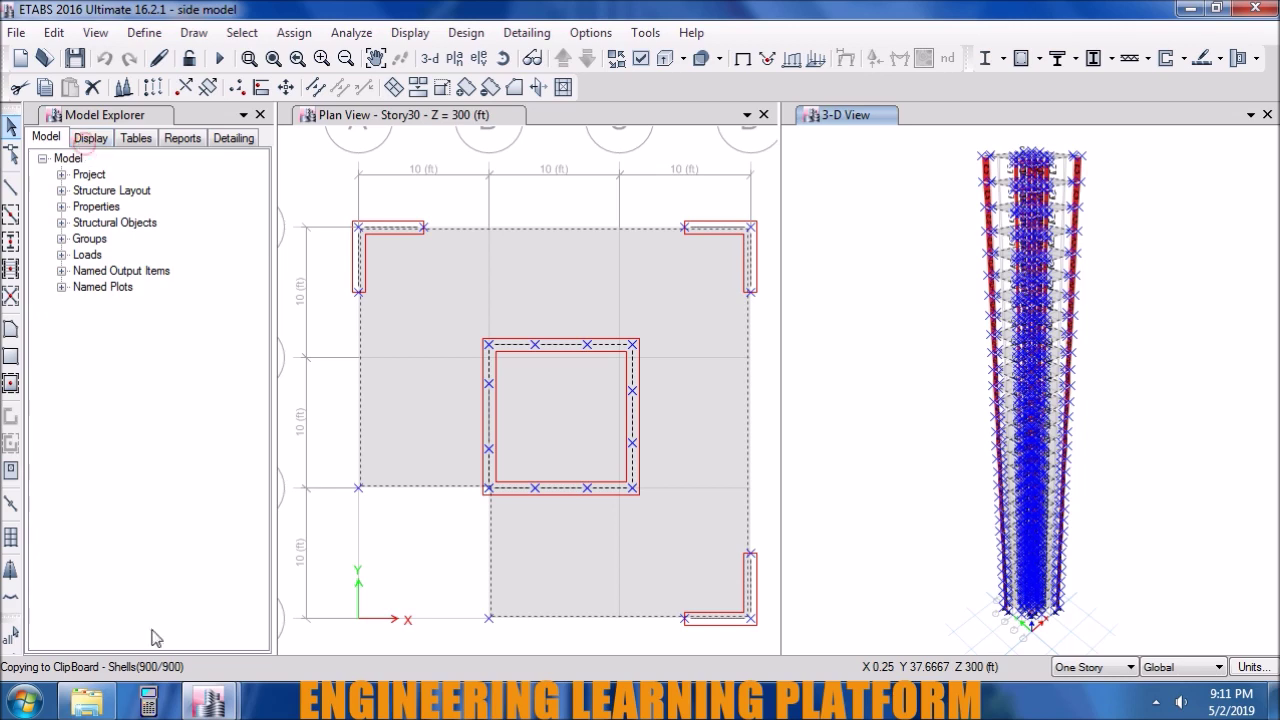
{"action": "mouse_move", "coordinate": [208, 703]}
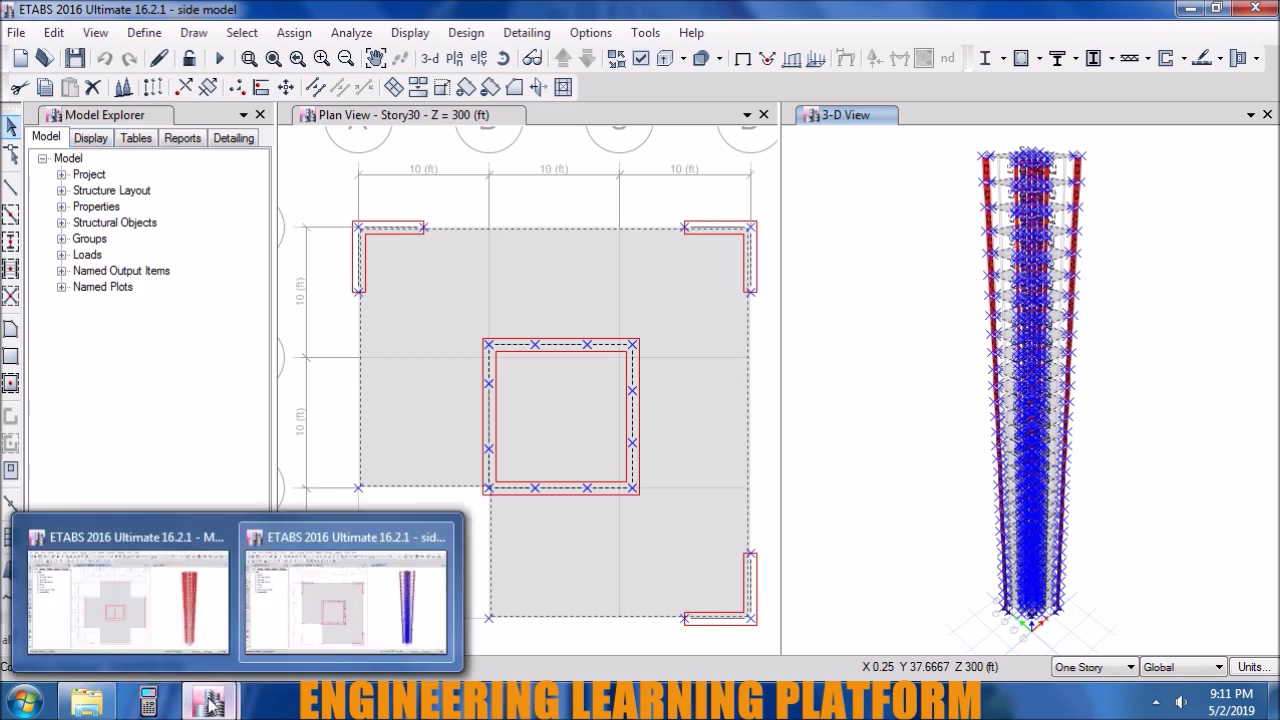
- Paste the side tower into Main model with Delta X and Delta Y of 30 ft
{"action": "left_click", "coordinate": [189, 645]}
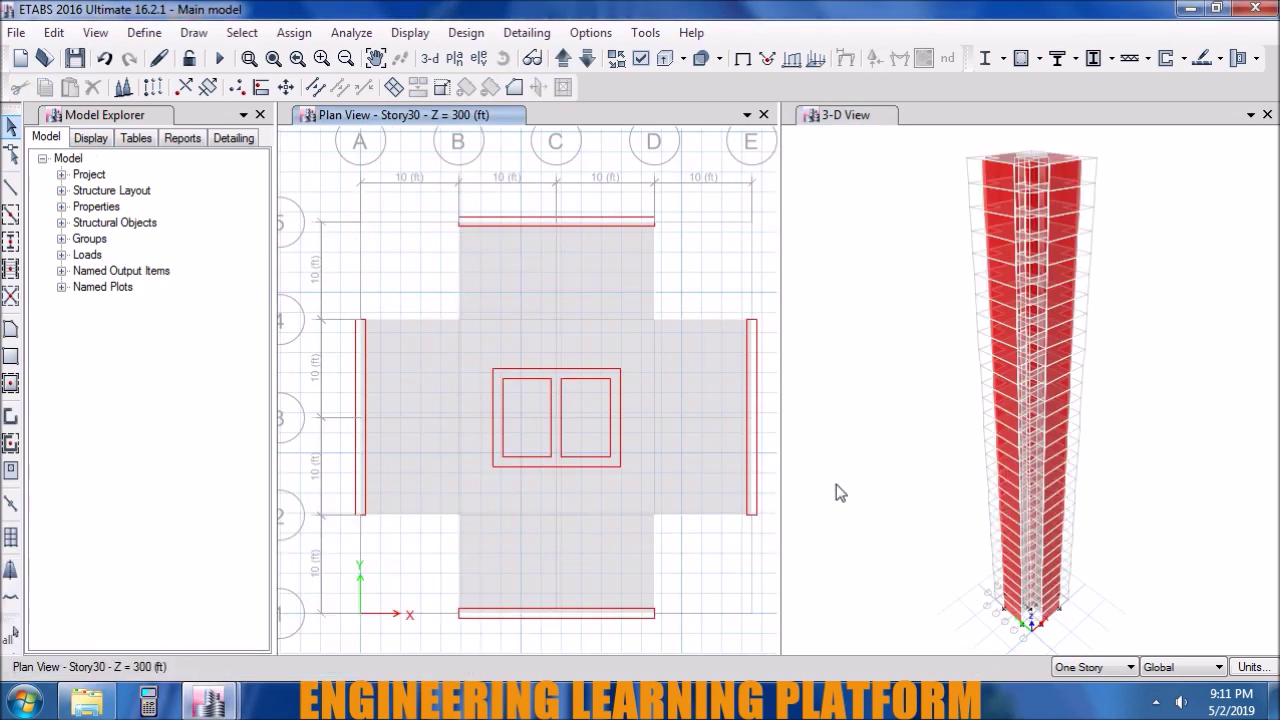
{"action": "left_click", "coordinate": [918, 519]}
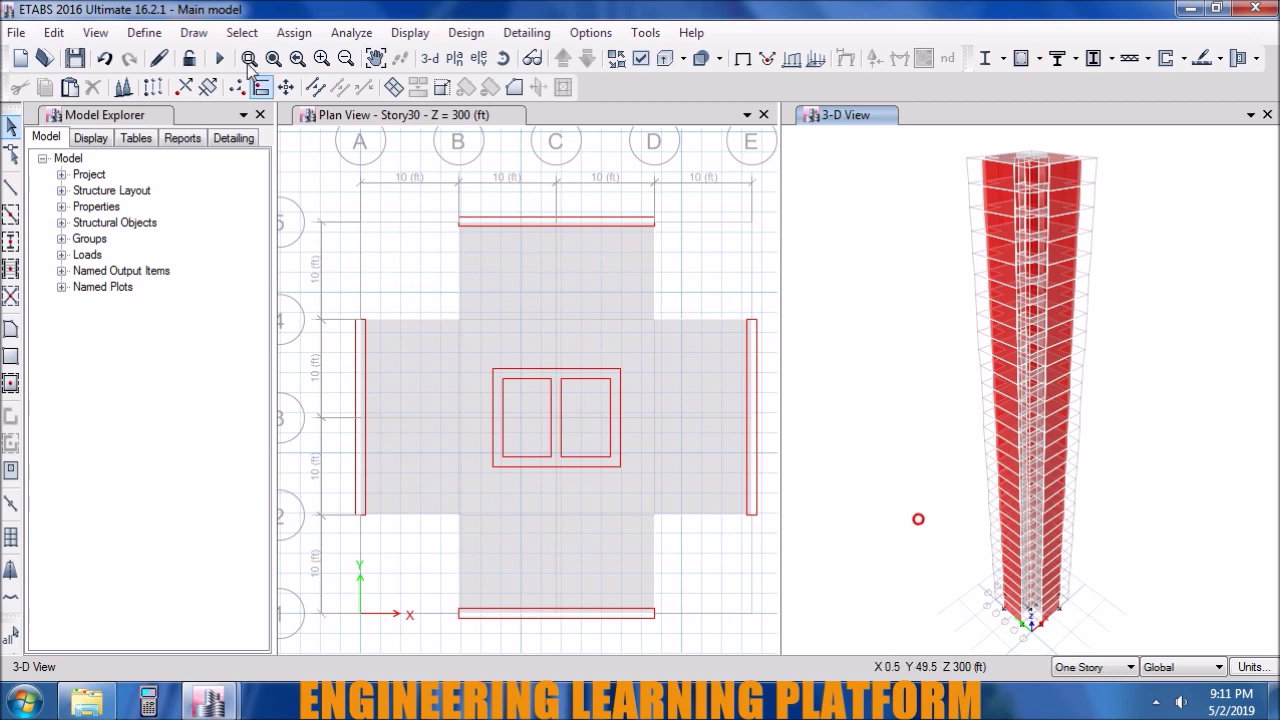
{"action": "left_click", "coordinate": [54, 32]}
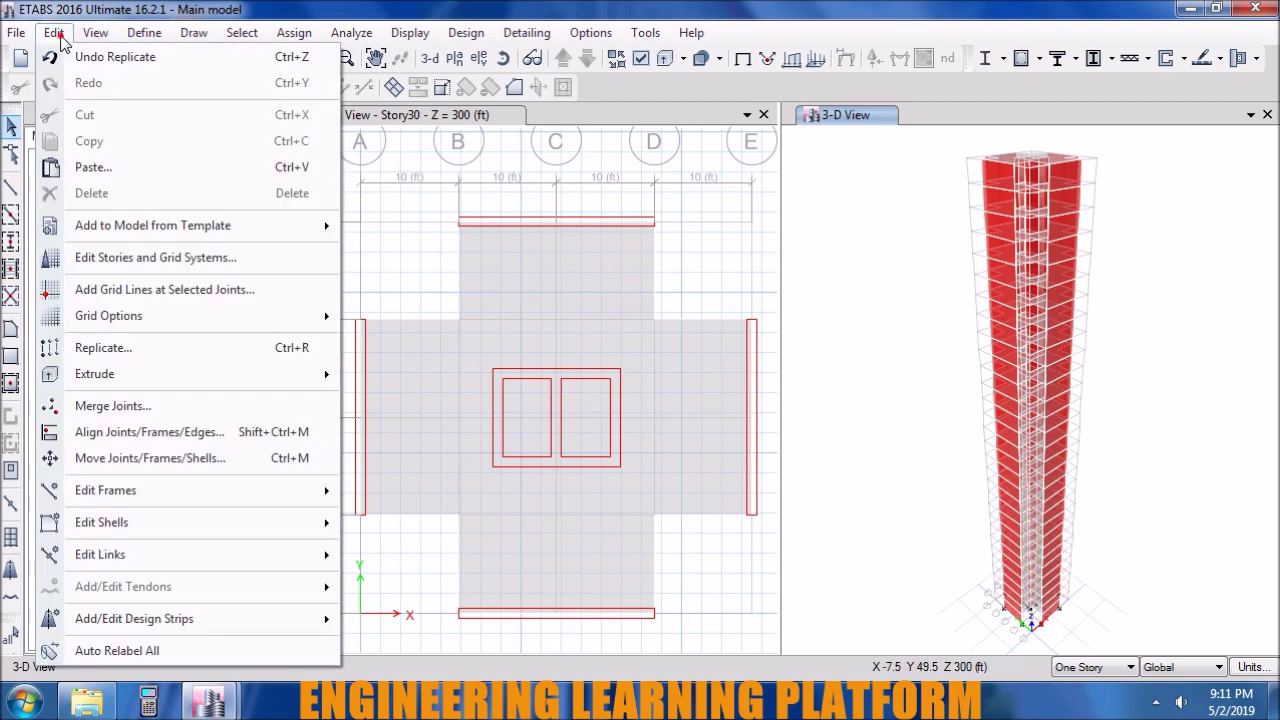
{"action": "left_click", "coordinate": [118, 168]}
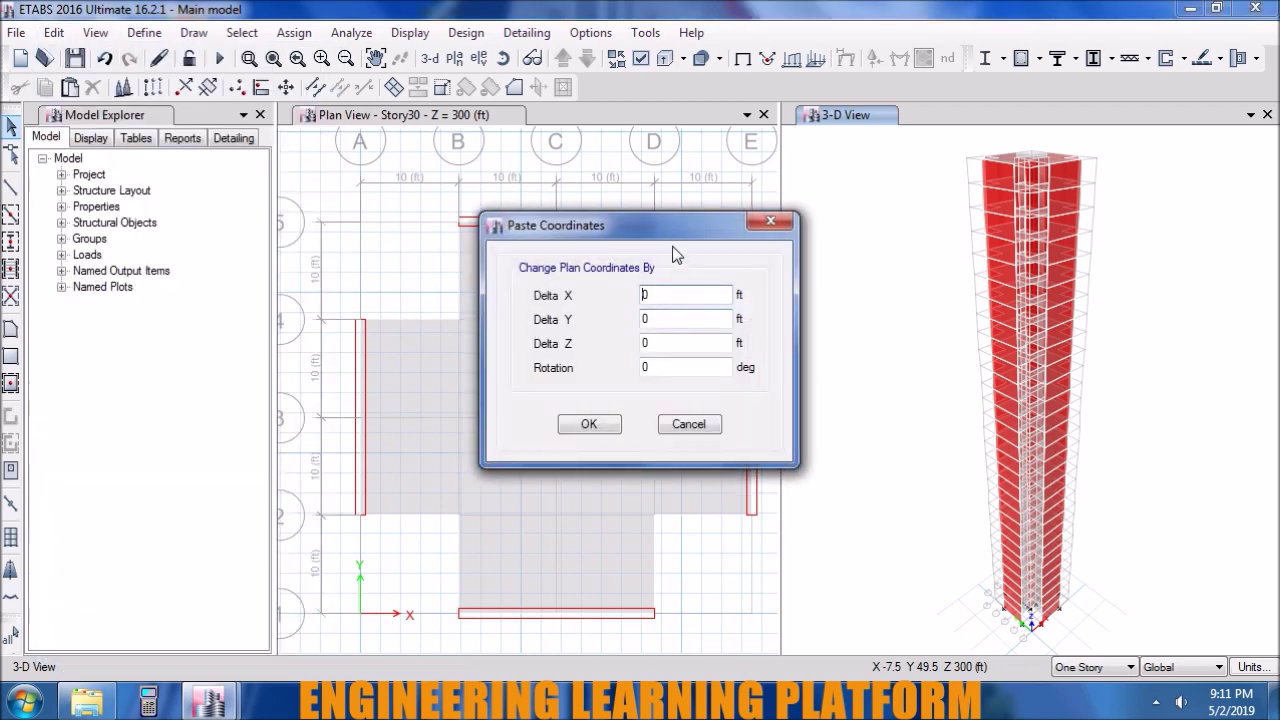
{"action": "left_click_drag", "start_coordinate": [676, 235], "coordinate": [1025, 153]}
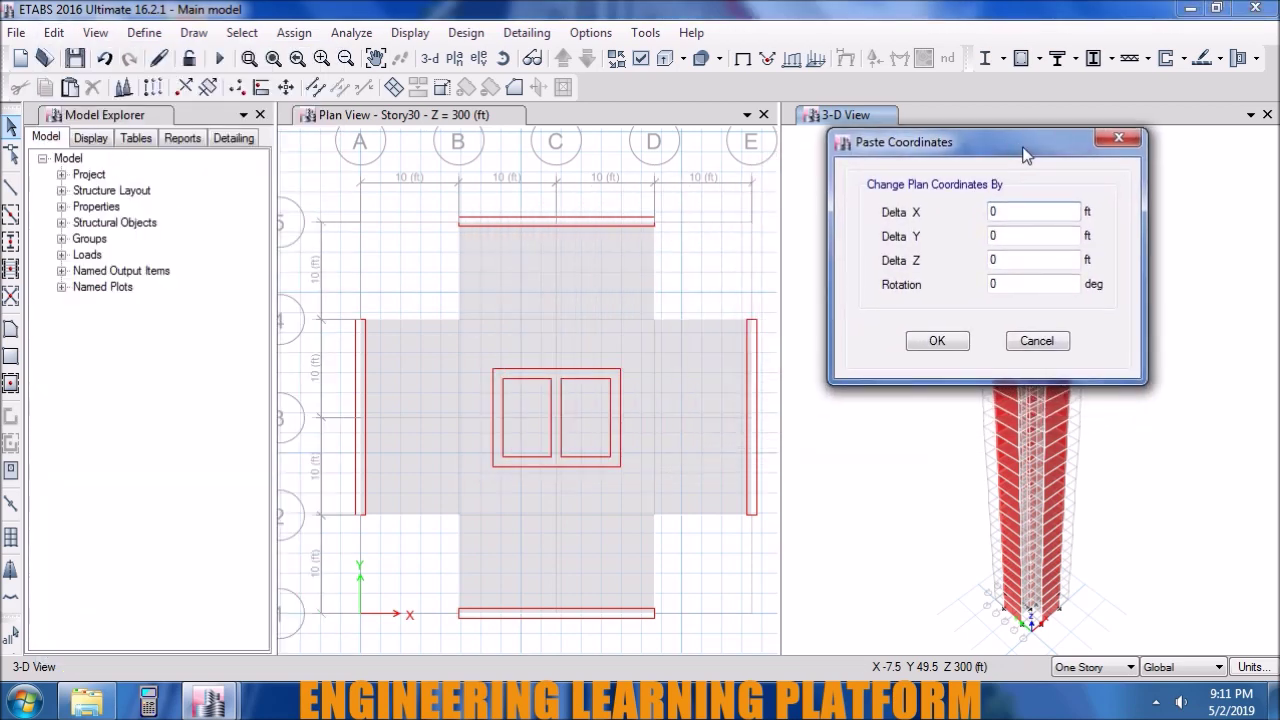
{"action": "mouse_move", "coordinate": [208, 702]}
{"action": "left_click", "coordinate": [292, 625]}
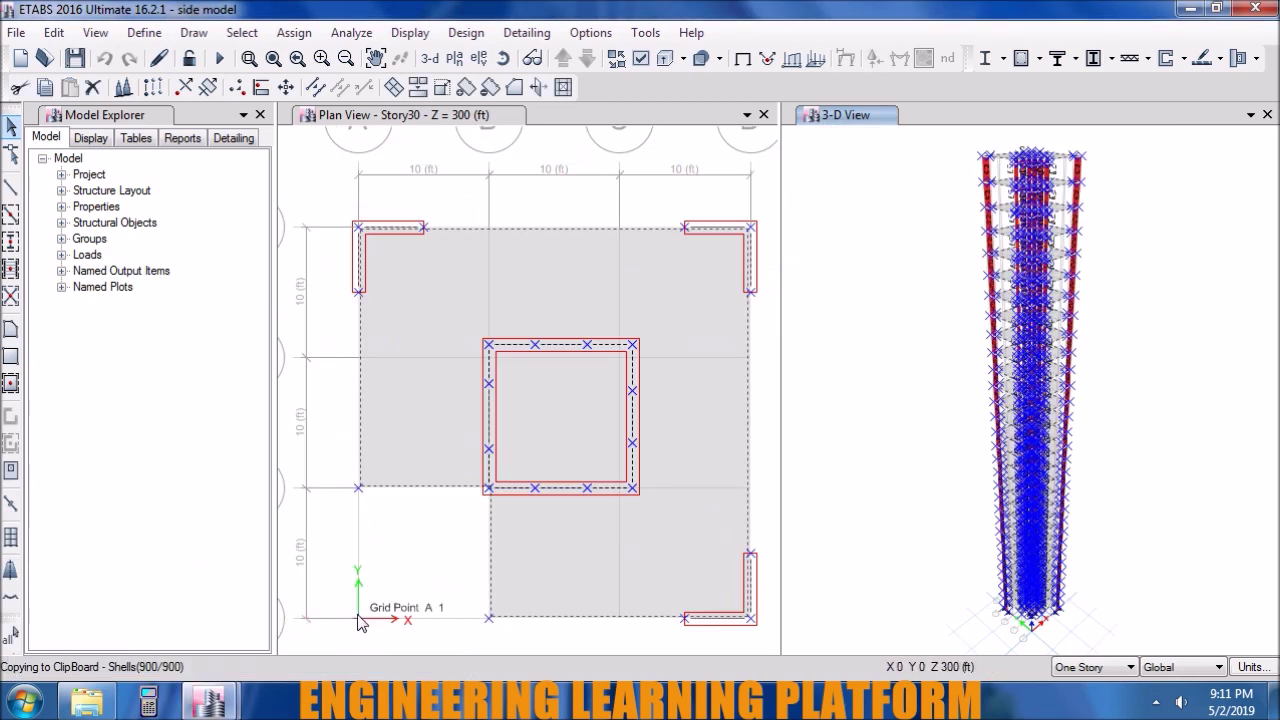
{"action": "left_click", "coordinate": [195, 614]}
{"action": "key", "text": "ctrl+v"}
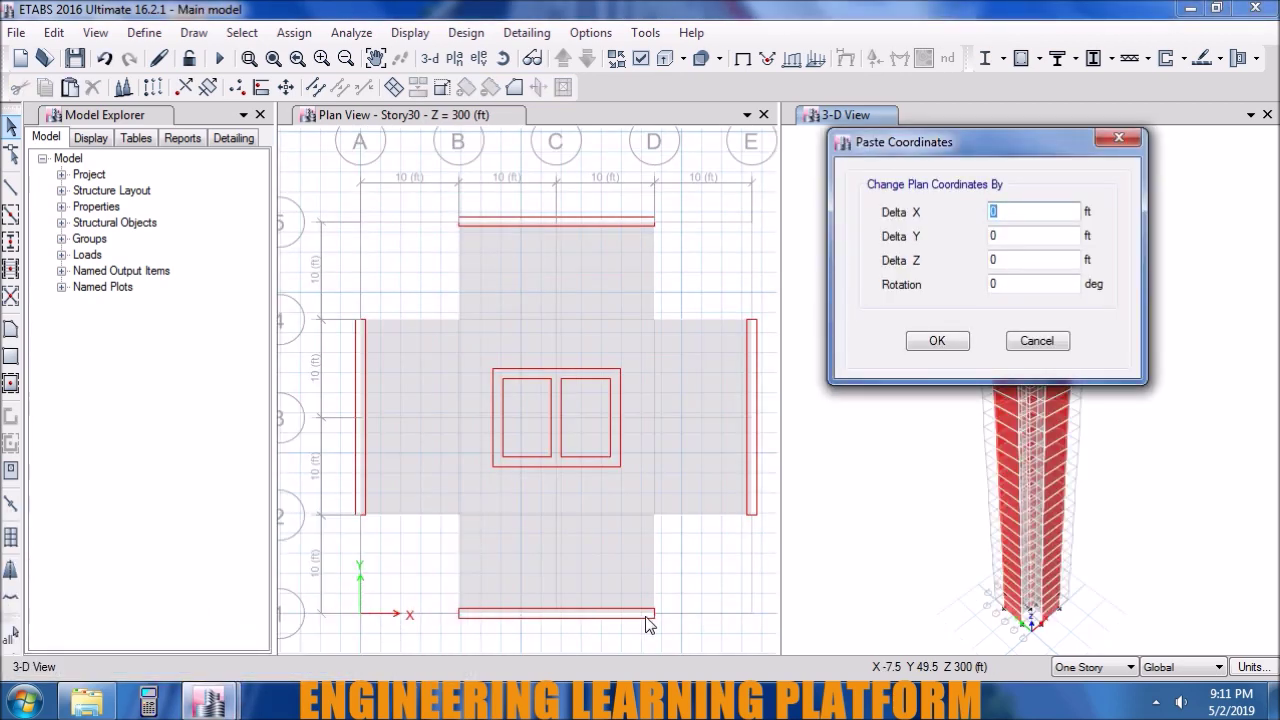
{"action": "type", "text": "0"}
{"action": "double_click", "coordinate": [1015, 234]}
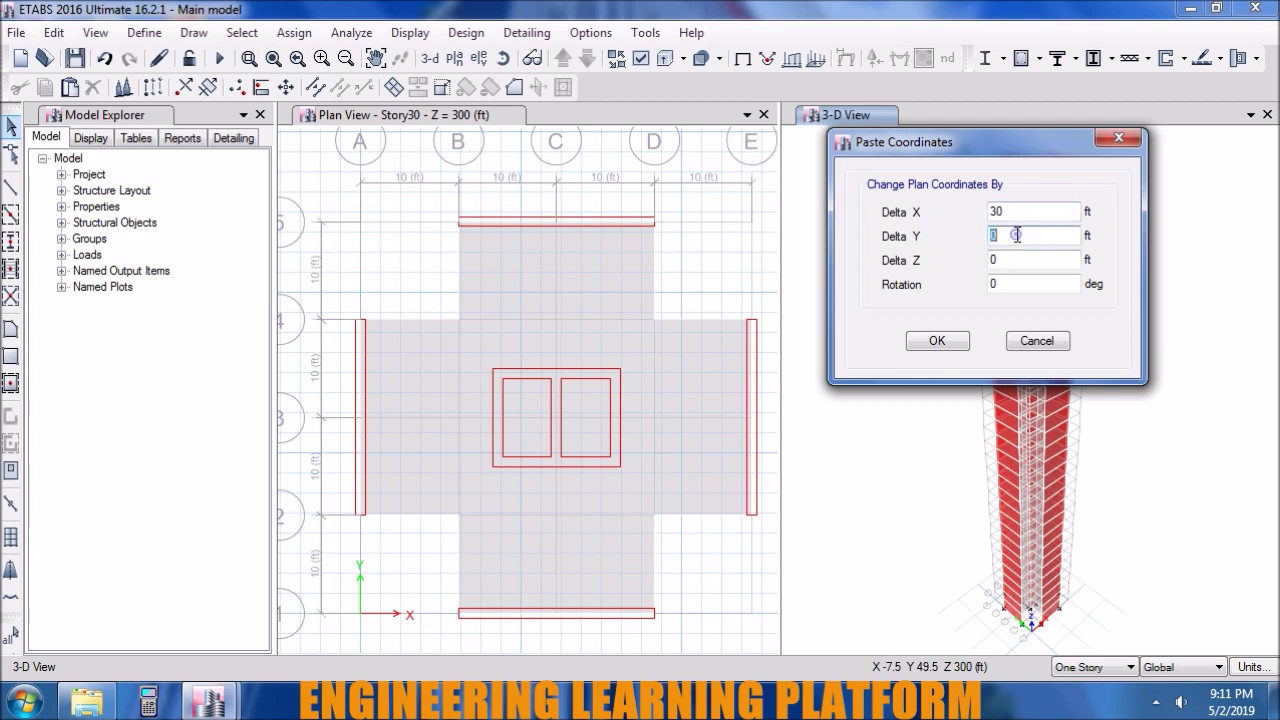
{"action": "type", "text": "30"}
{"action": "left_click", "coordinate": [937, 342]}
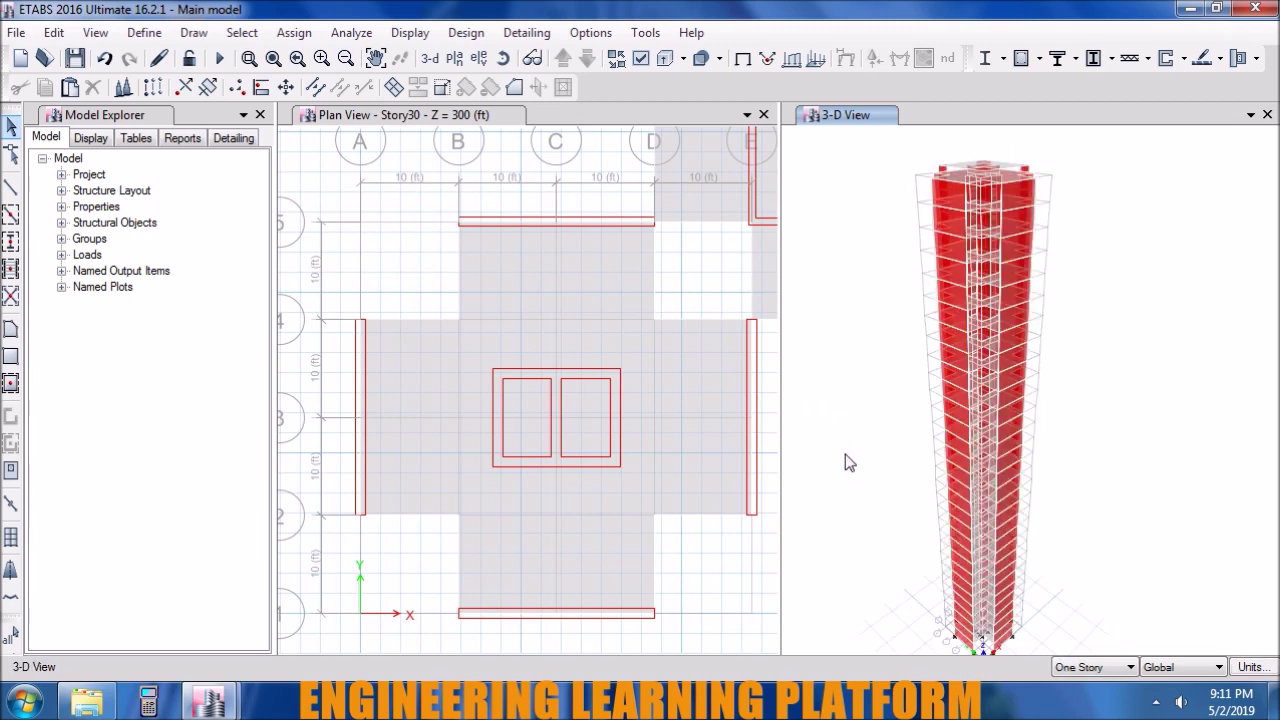
- Orbit the 3-D view to inspect the joined towers, then close it
{"action": "middle_click_drag", "start_coordinate": [1128, 415], "coordinate": [1108, 563], "text": "shift"}
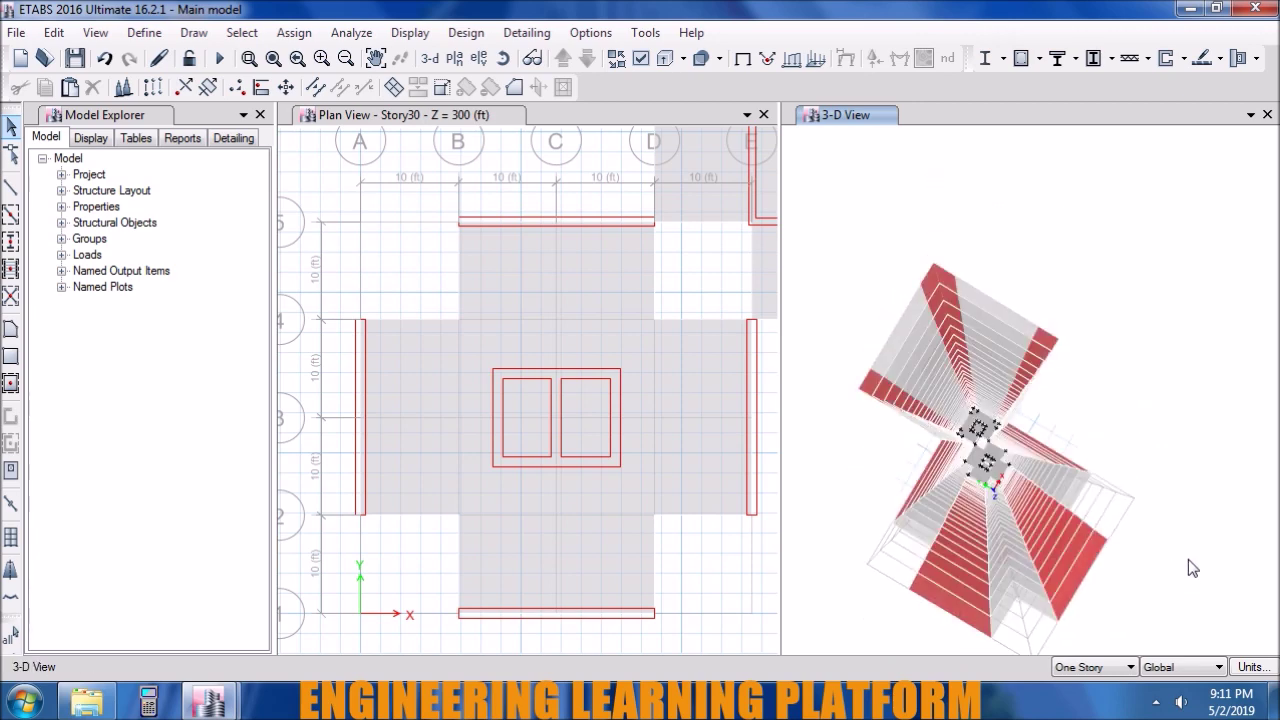
{"action": "middle_click_drag", "start_coordinate": [1188, 553], "coordinate": [1181, 462], "text": "shift"}
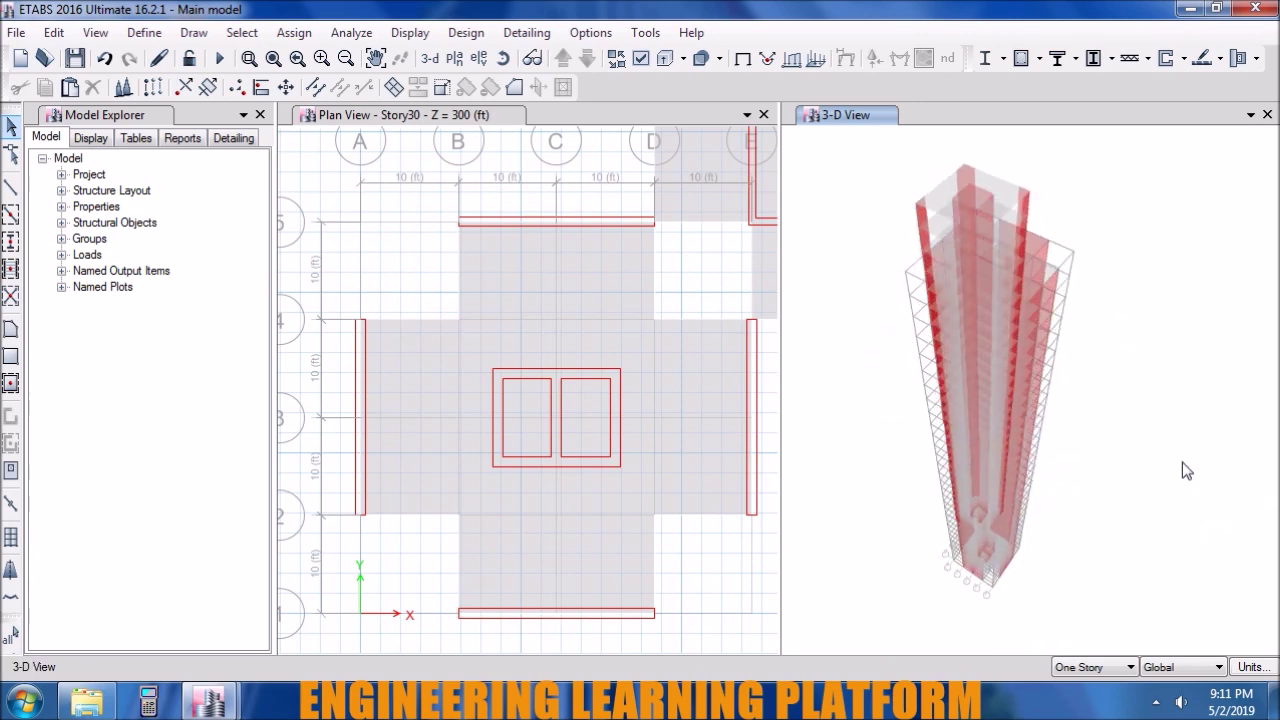
{"action": "left_click", "coordinate": [1267, 114]}
- Draw a Slab area in bay D–E/4–5 on all stories and select the upper-right slabs
{"action": "middle_click_drag", "start_coordinate": [1005, 573], "coordinate": [997, 543]}
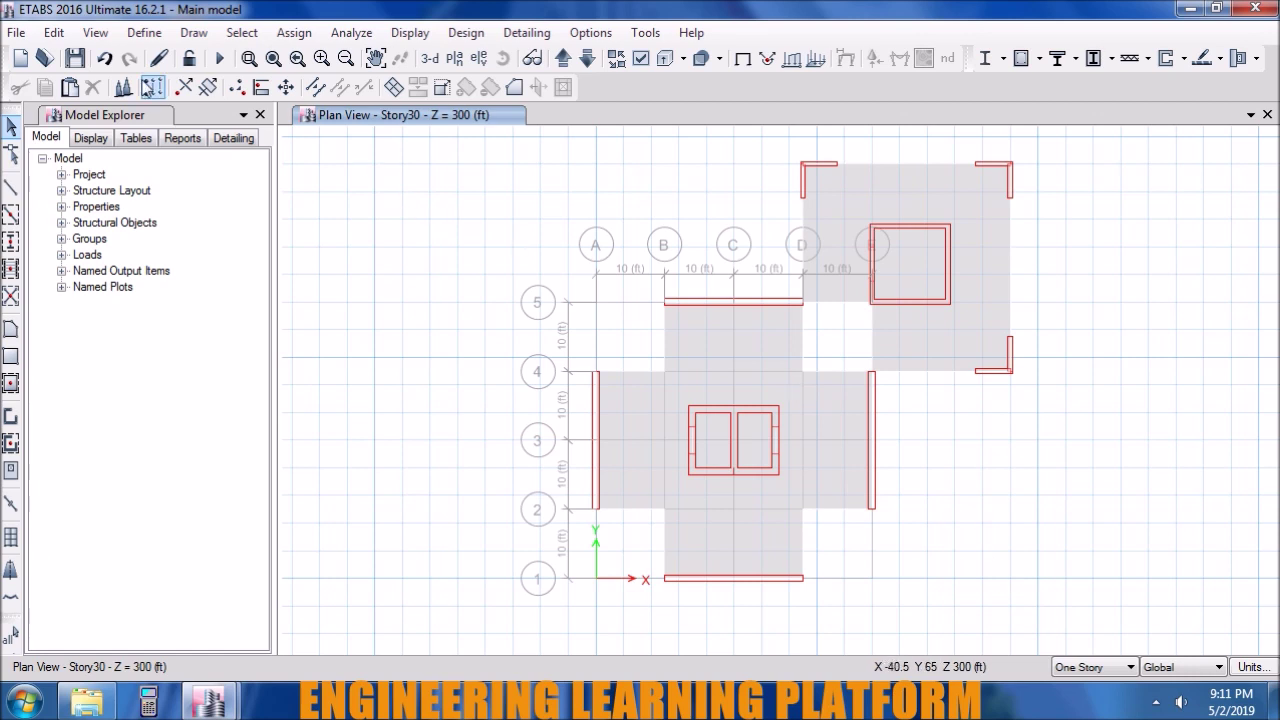
{"action": "left_click", "coordinate": [8, 386]}
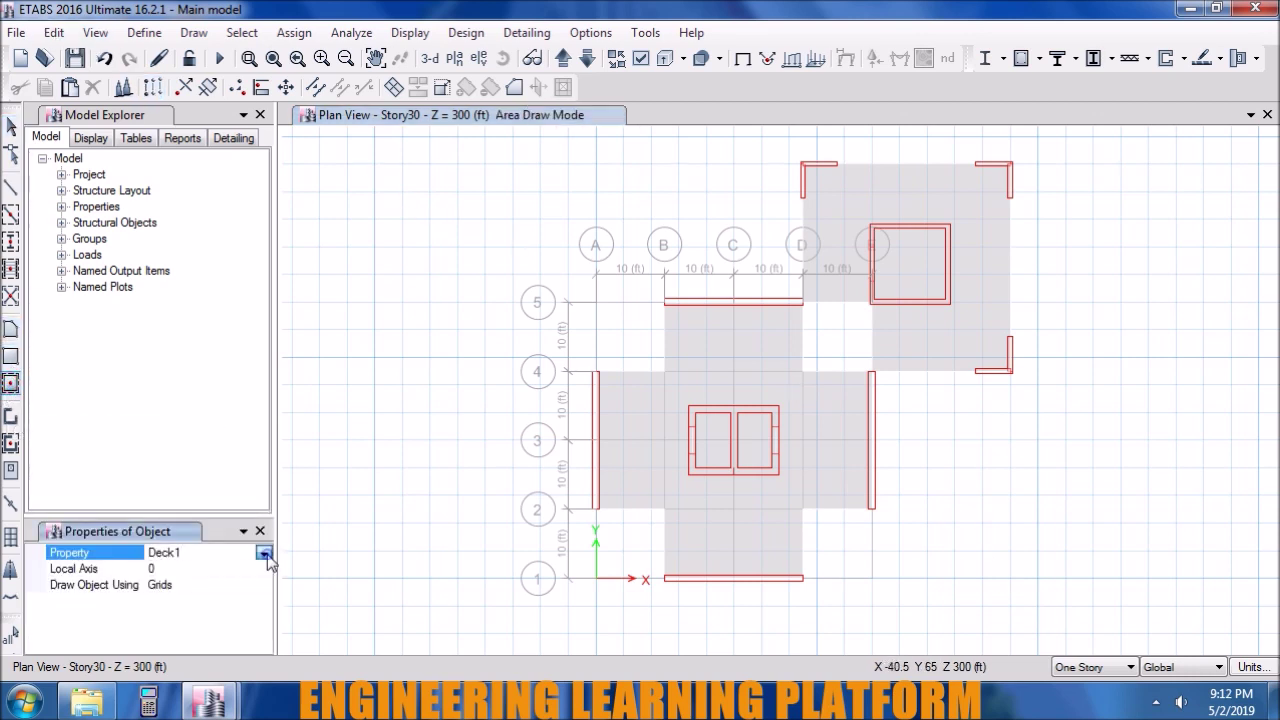
{"action": "left_click", "coordinate": [265, 553]}
{"action": "left_click", "coordinate": [170, 609]}
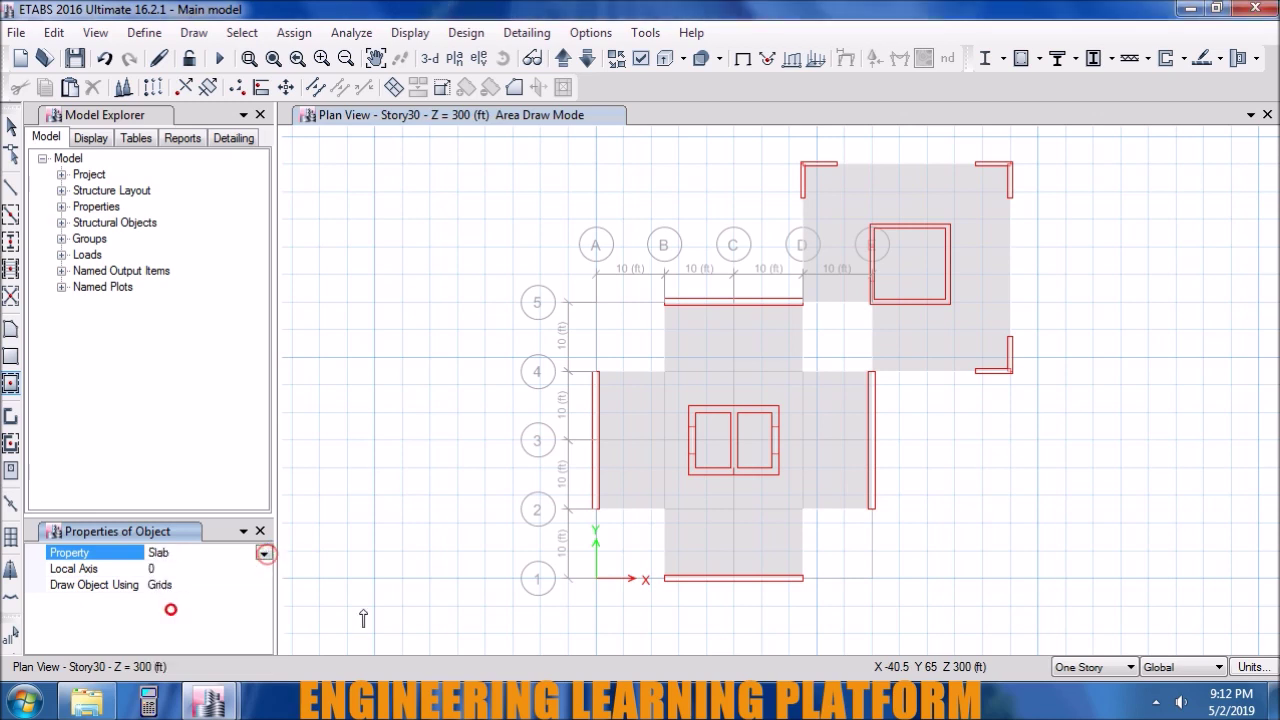
{"action": "left_click", "coordinate": [1110, 667]}
{"action": "left_click", "coordinate": [1087, 694]}
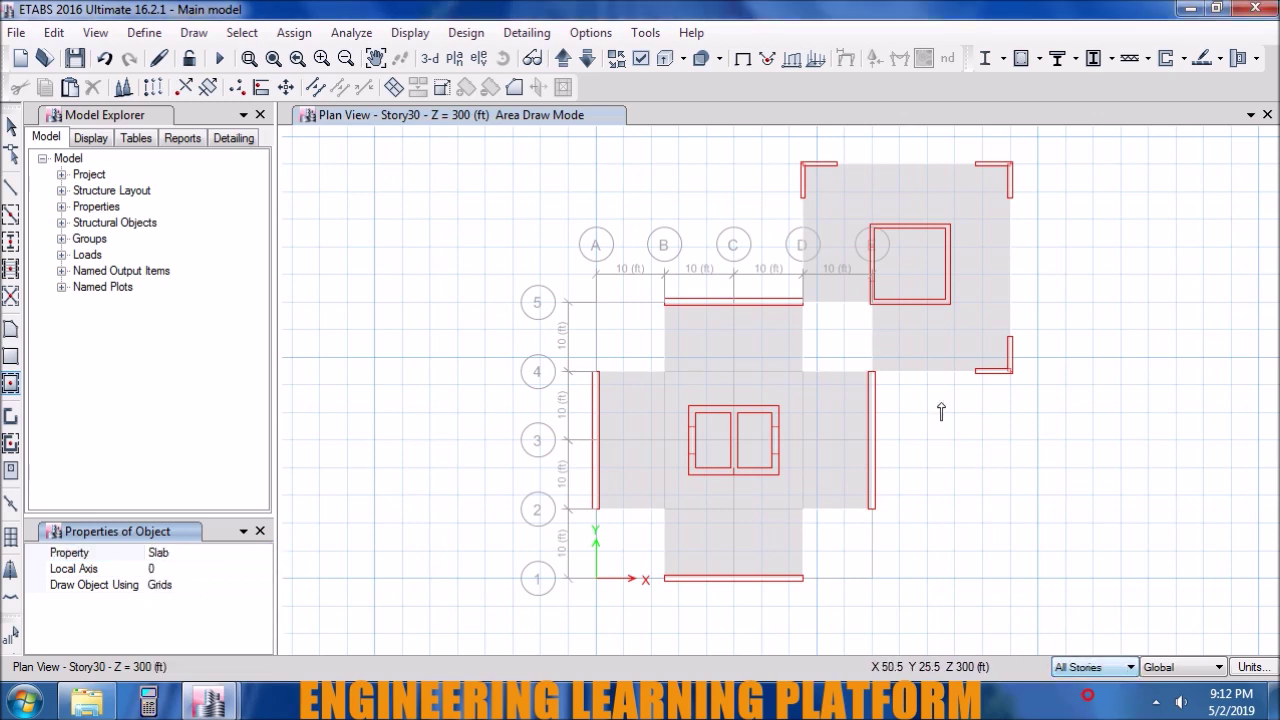
{"action": "left_click", "coordinate": [855, 358]}
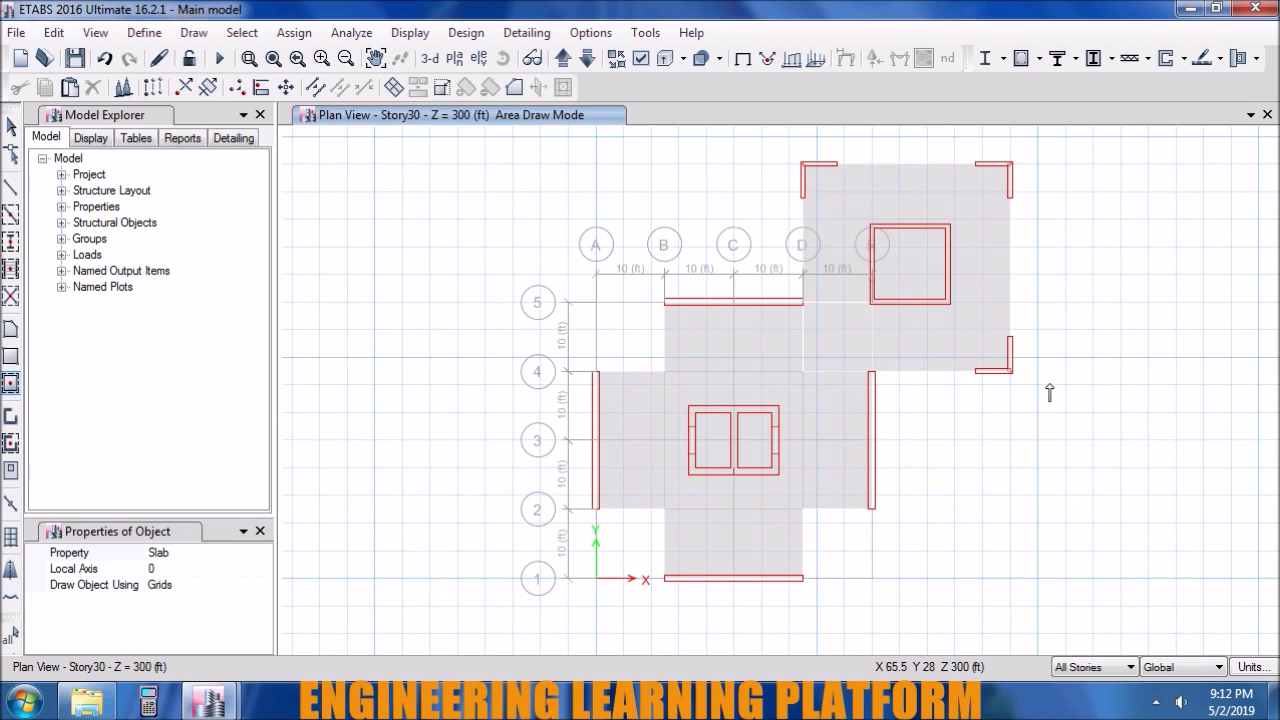
{"action": "key", "text": "Escape"}
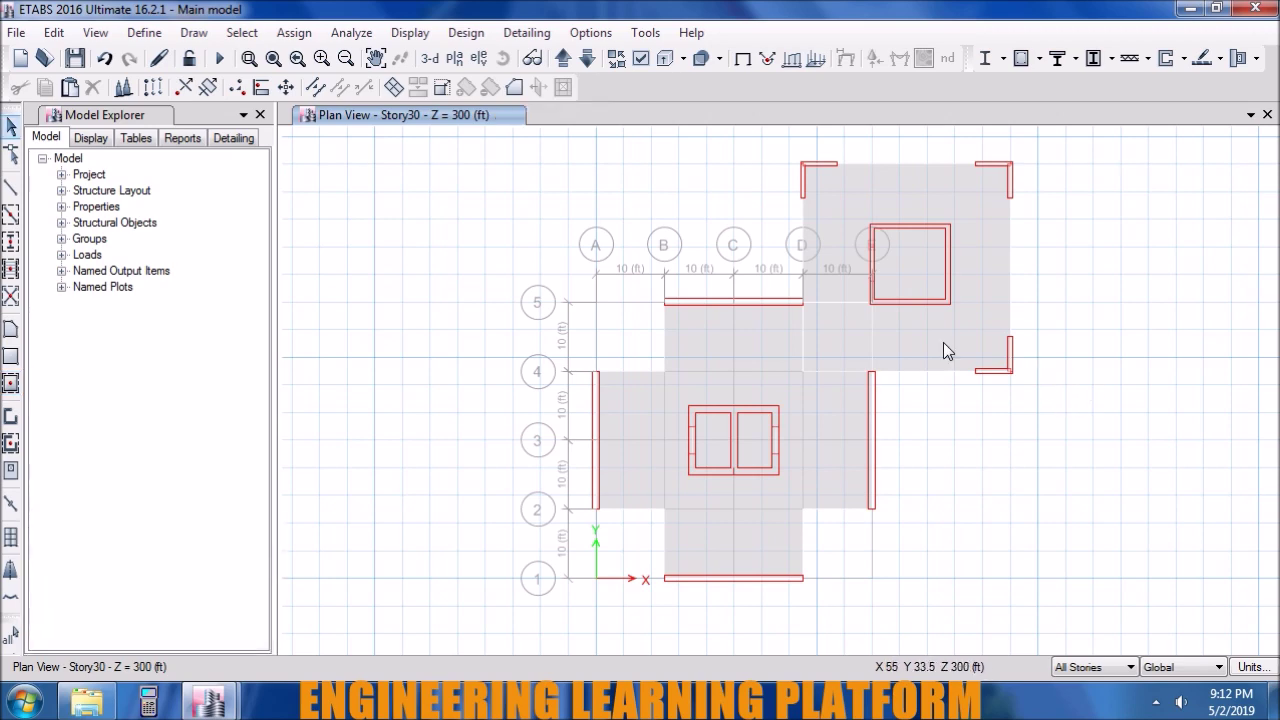
{"action": "left_click", "coordinate": [943, 350]}
{"action": "left_click", "coordinate": [861, 345]}
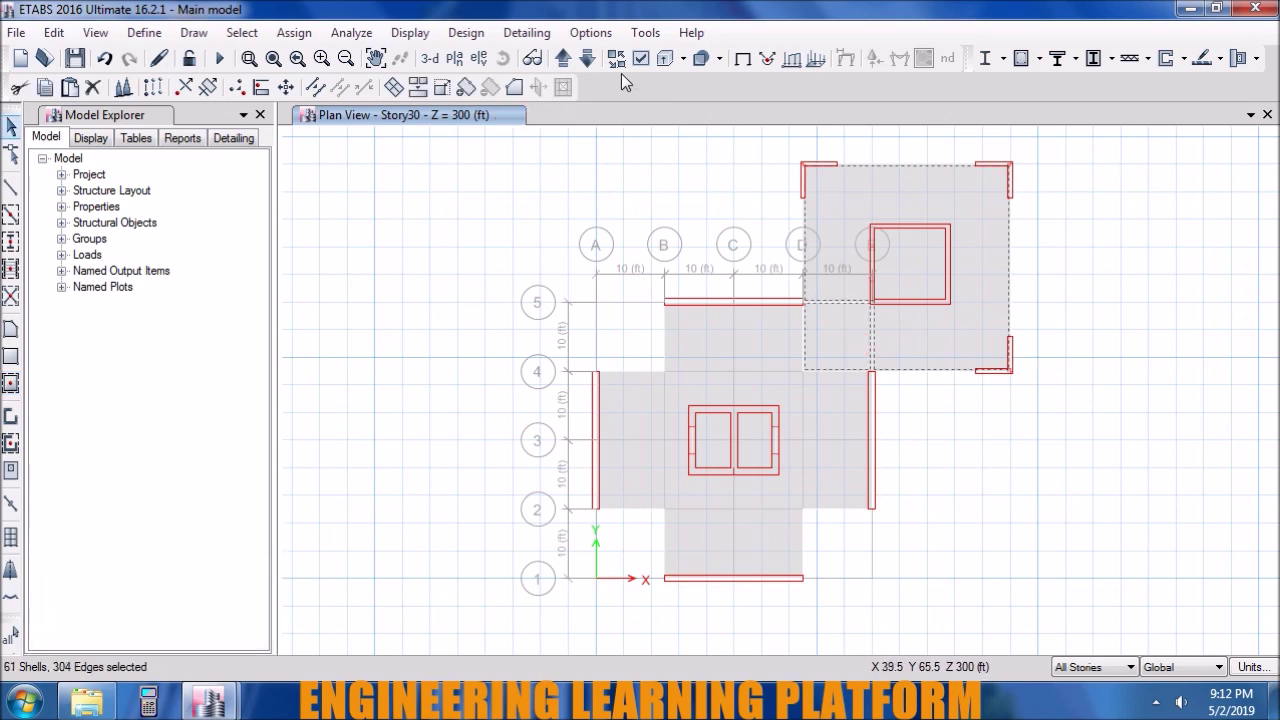
{"action": "right_click", "coordinate": [900, 343]}
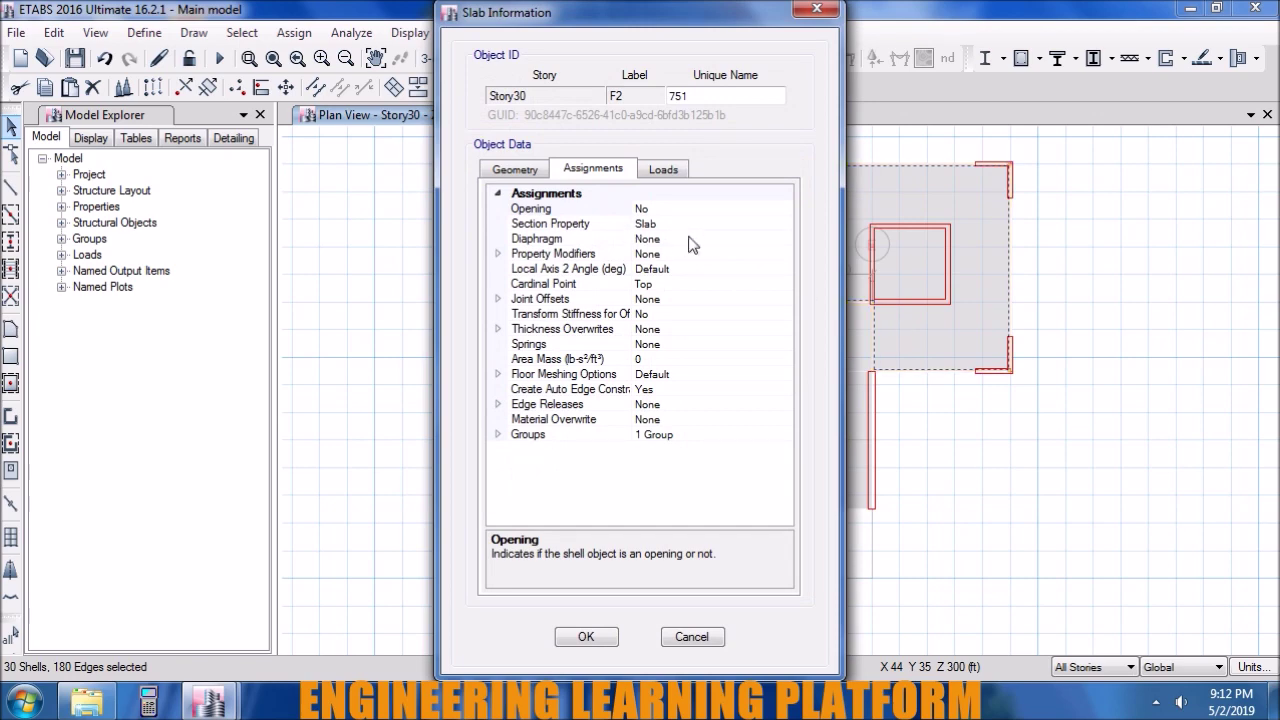
{"action": "key", "text": "Escape"}
{"action": "right_click", "coordinate": [845, 346]}
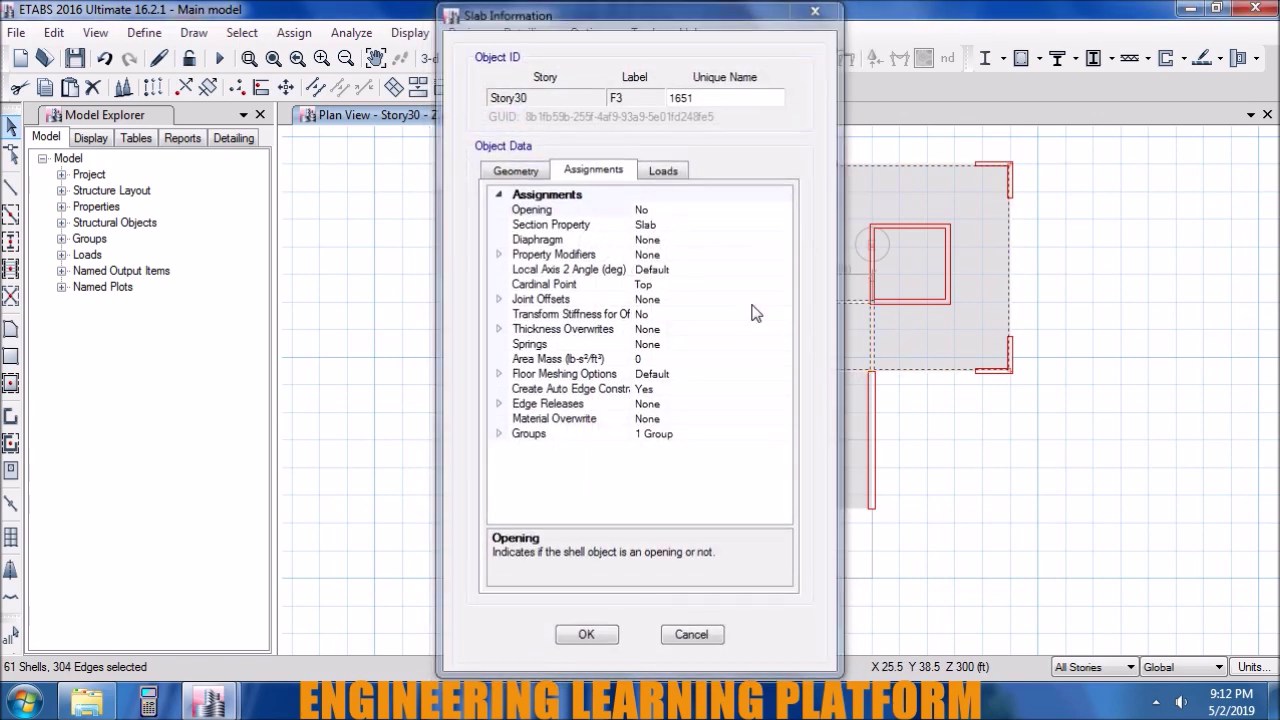
{"action": "key", "text": "Escape"}
{"action": "left_click", "coordinate": [144, 32]}
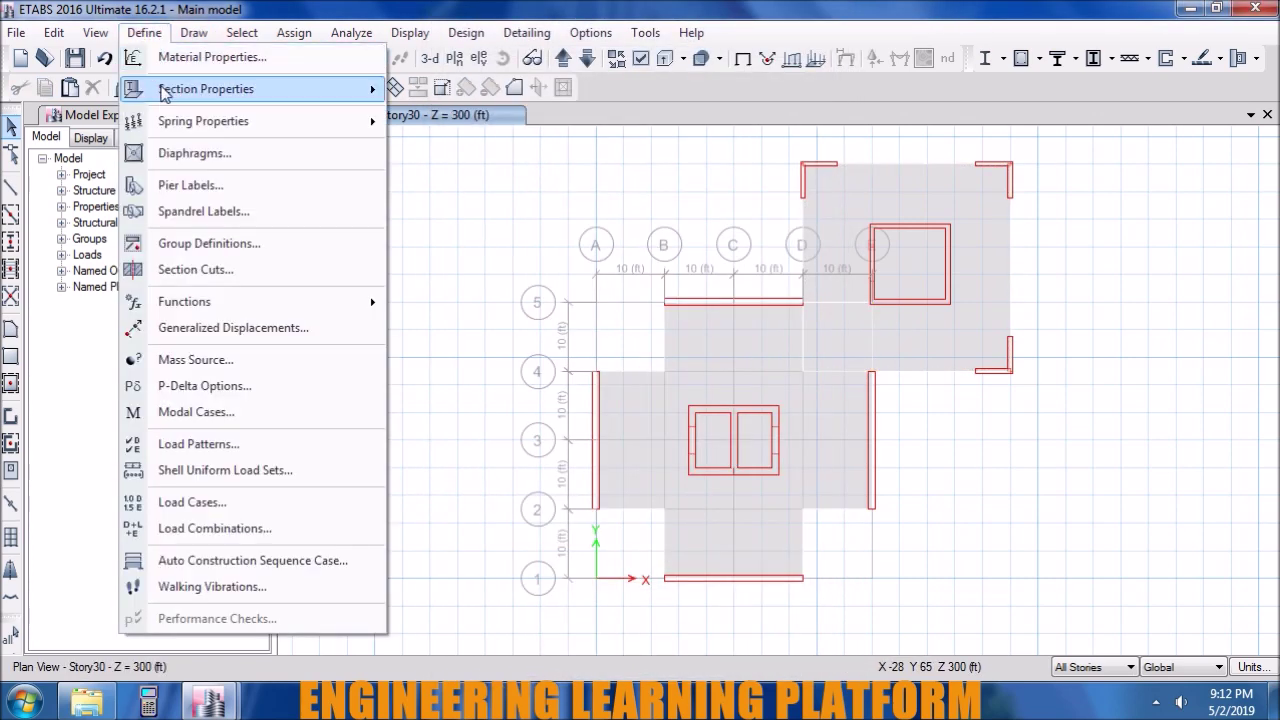
{"action": "mouse_move", "coordinate": [205, 89]}
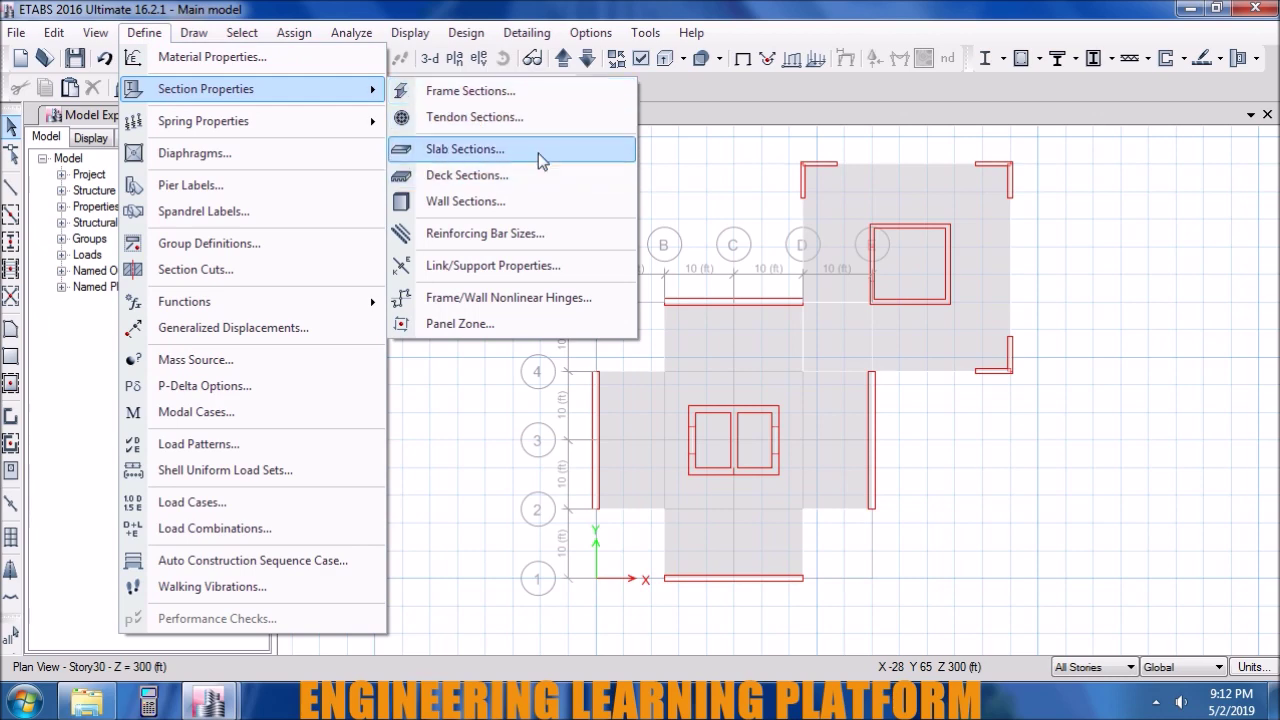
{"action": "left_click", "coordinate": [620, 150]}
{"action": "left_click", "coordinate": [708, 328]}
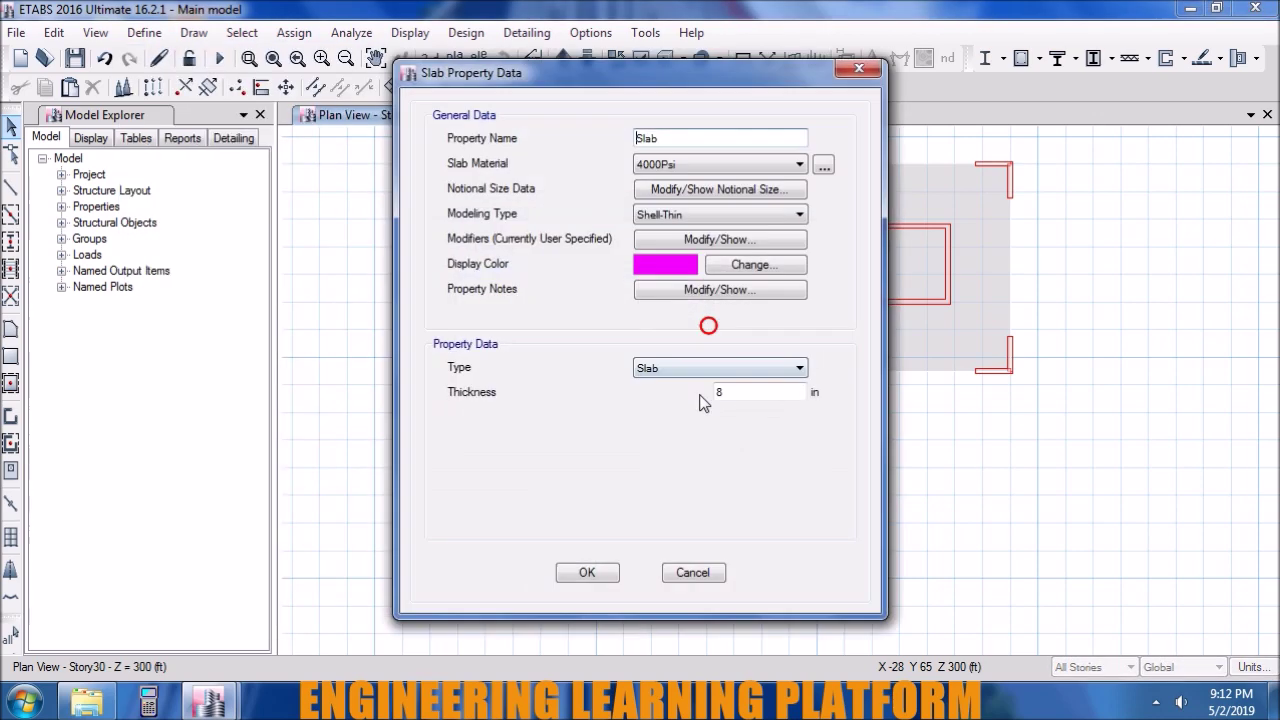
{"action": "left_click", "coordinate": [590, 573]}
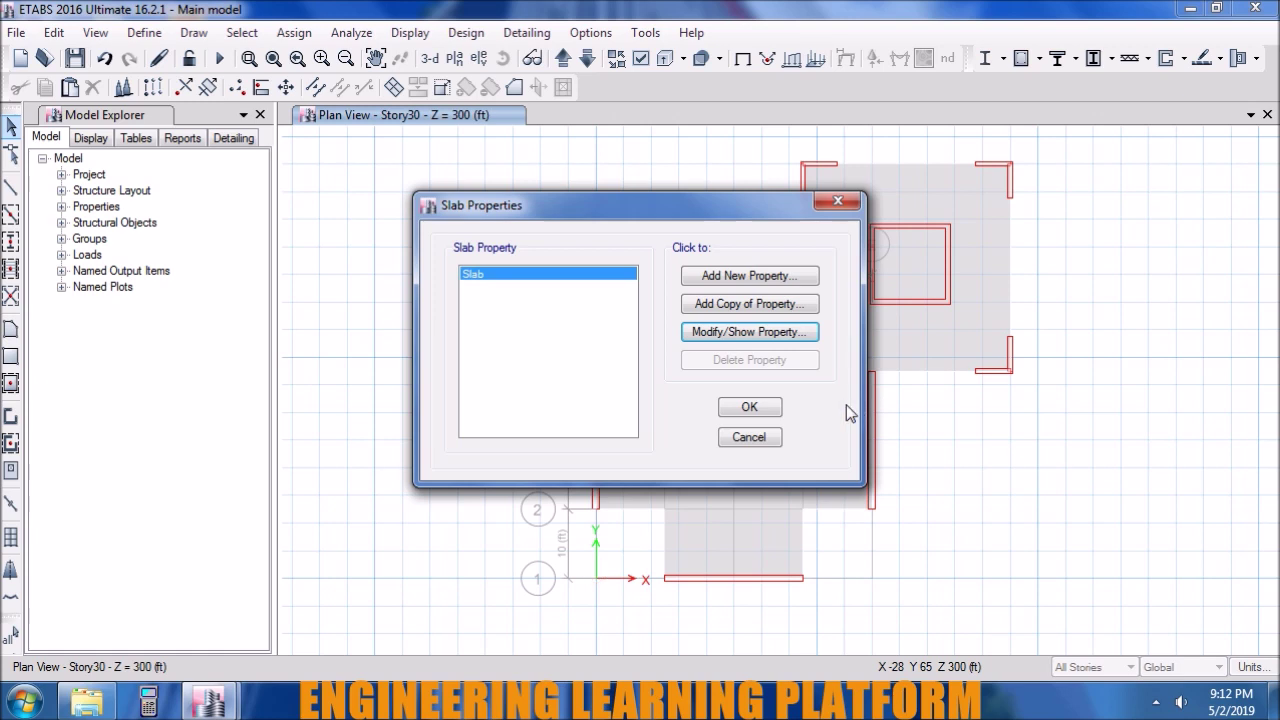
{"action": "left_click", "coordinate": [749, 407]}
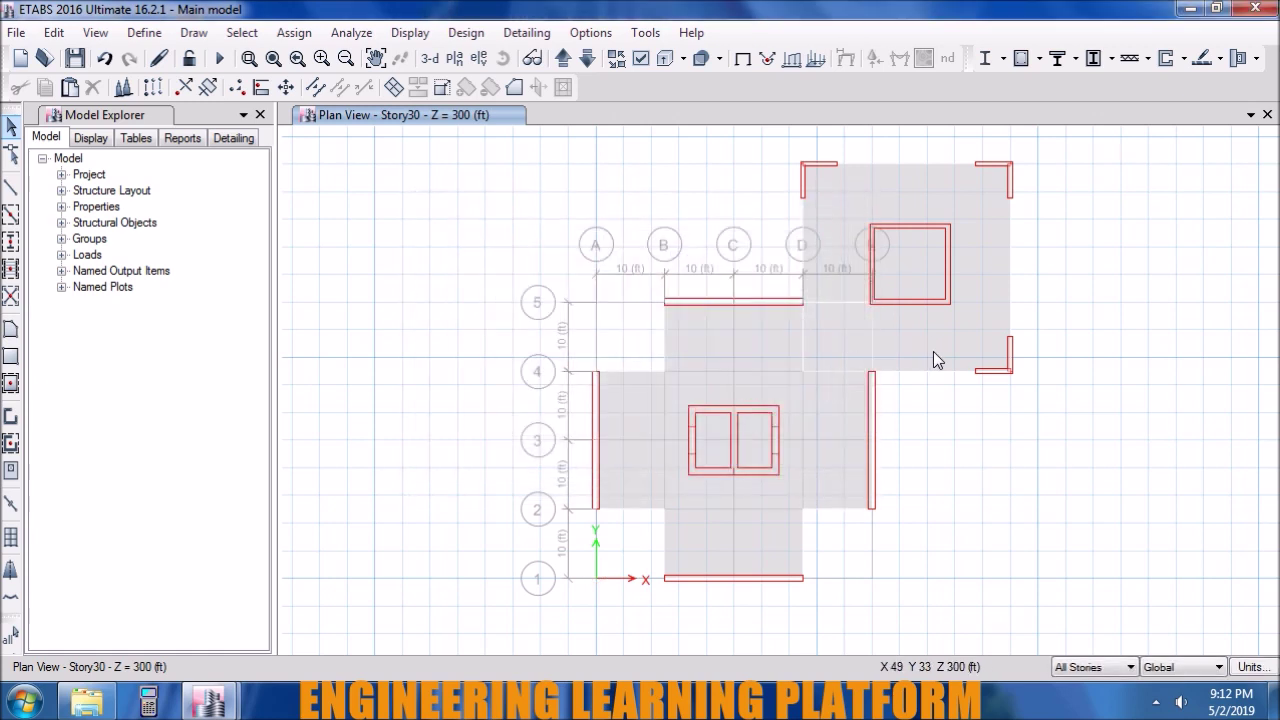
{"action": "left_click", "coordinate": [845, 340]}
{"action": "left_click", "coordinate": [294, 32]}
{"action": "mouse_move", "coordinate": [320, 109]}
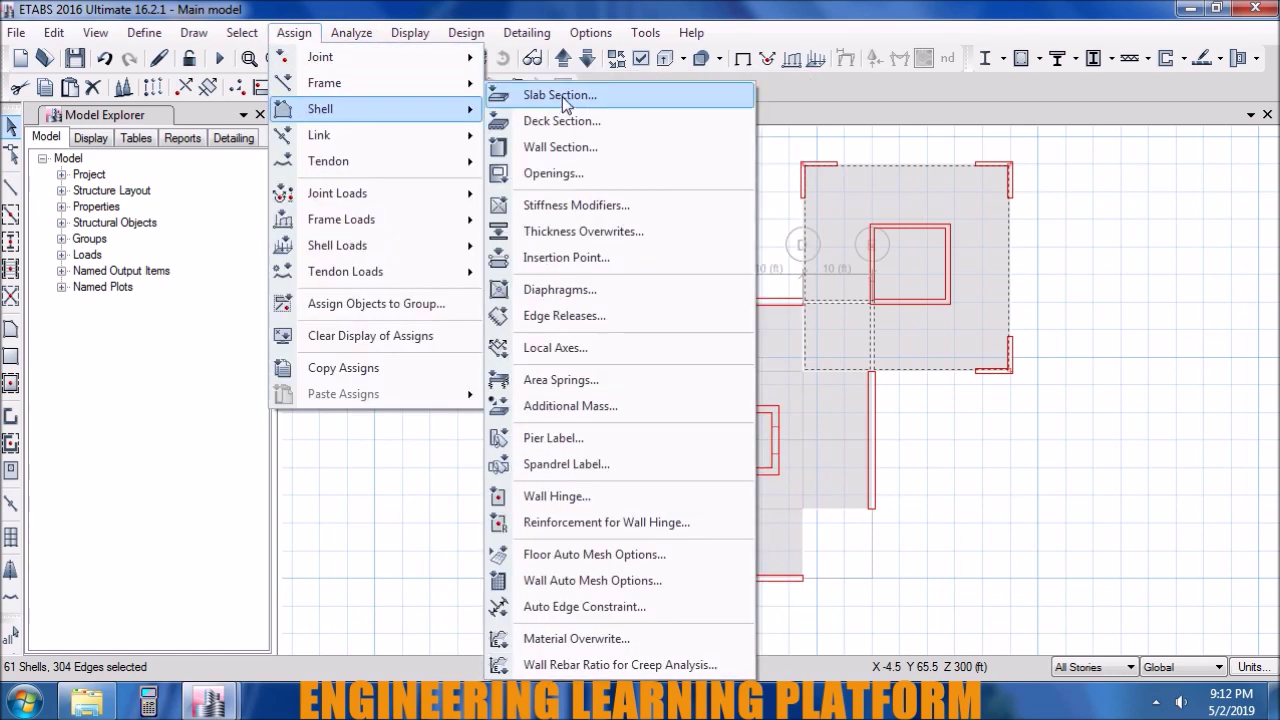
- Assign the Slab section to the selected shells; Merge Areas fails and its error is dismissed
{"action": "left_click", "coordinate": [700, 95]}
{"action": "left_click", "coordinate": [624, 208]}
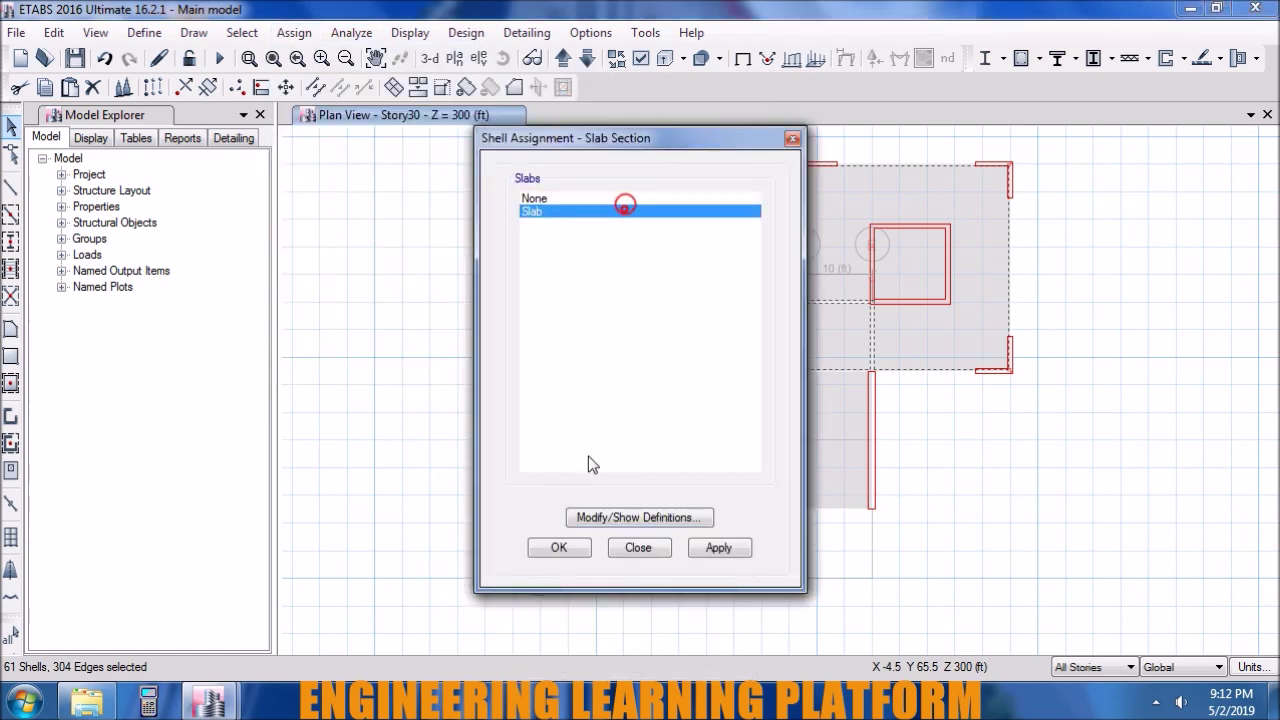
{"action": "left_click", "coordinate": [695, 550]}
{"action": "left_click", "coordinate": [576, 553]}
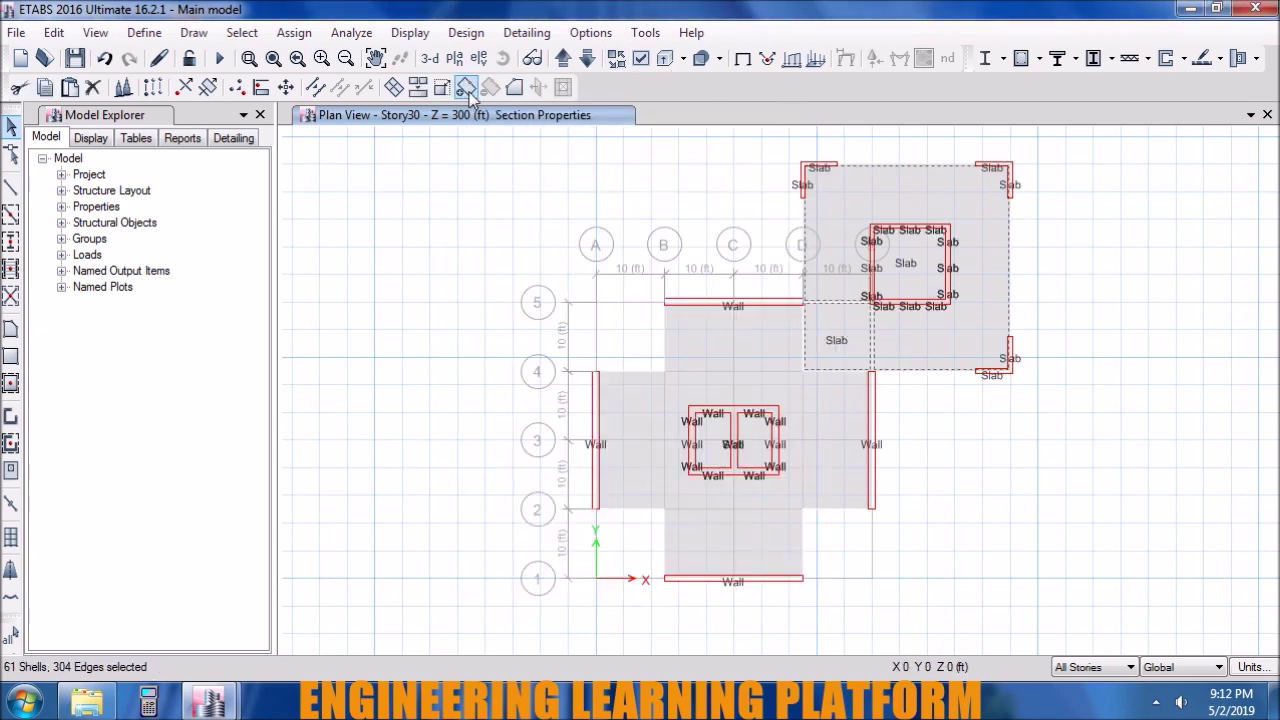
{"action": "left_click", "coordinate": [427, 89]}
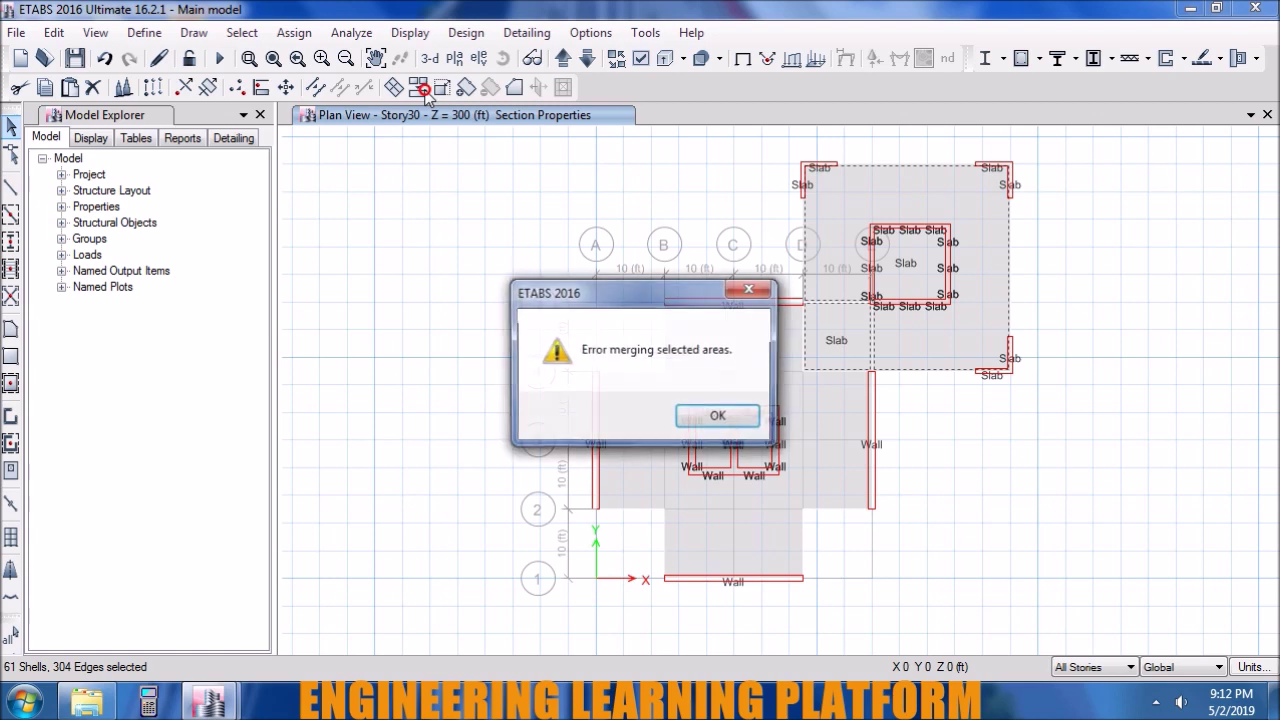
{"action": "left_click", "coordinate": [713, 412]}
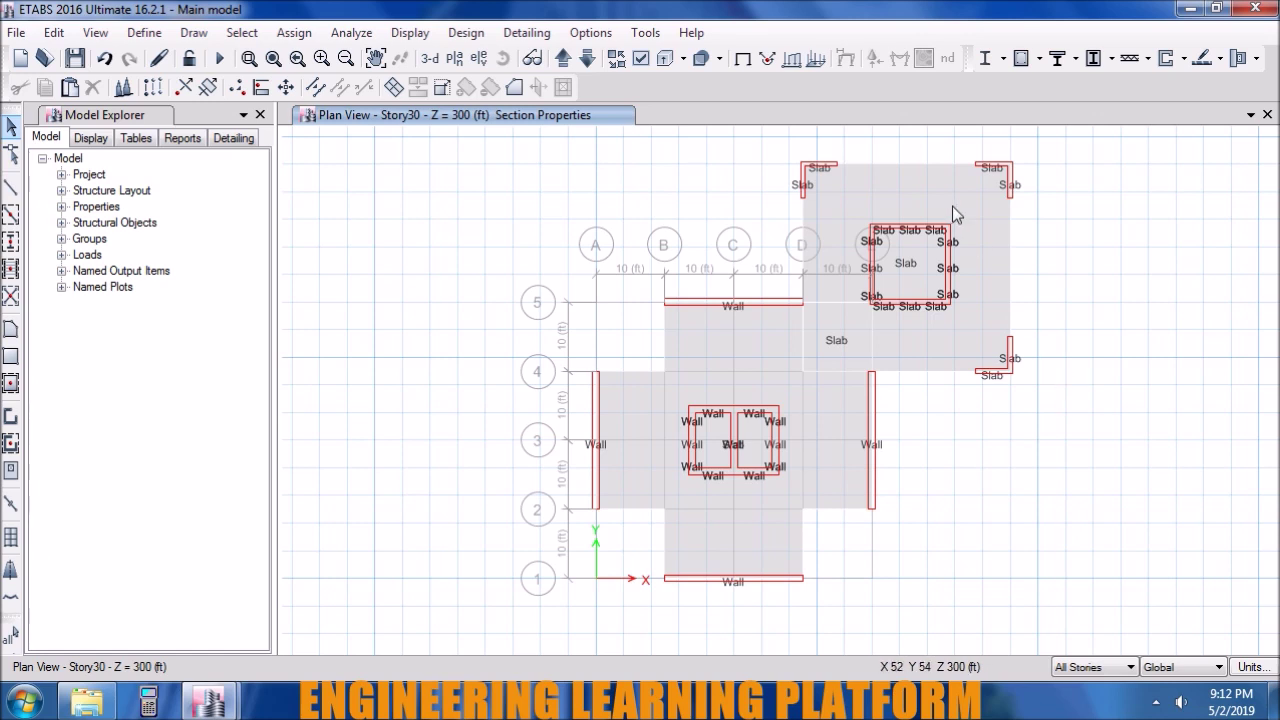
- Hide the central cross-shaped tower's objects, then window-select the upper-right tower
{"action": "left_click_drag", "start_coordinate": [949, 493], "coordinate": [542, 413]}
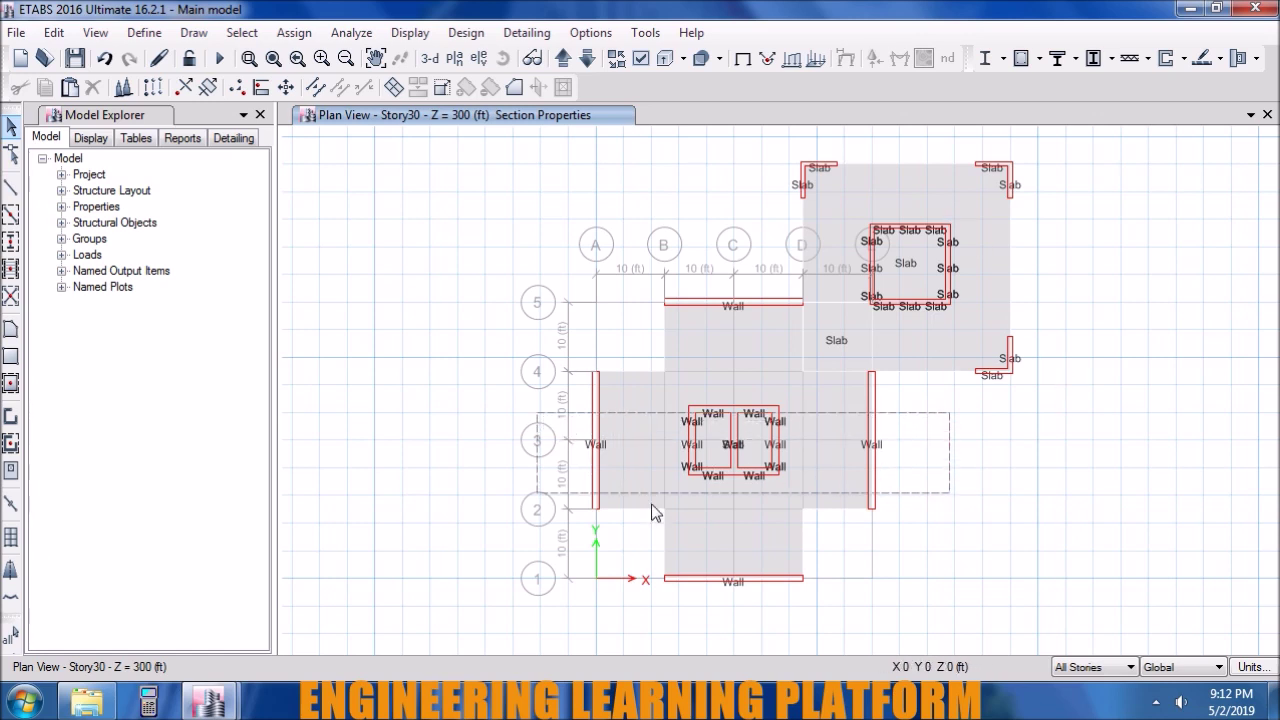
{"action": "left_click", "coordinate": [754, 628]}
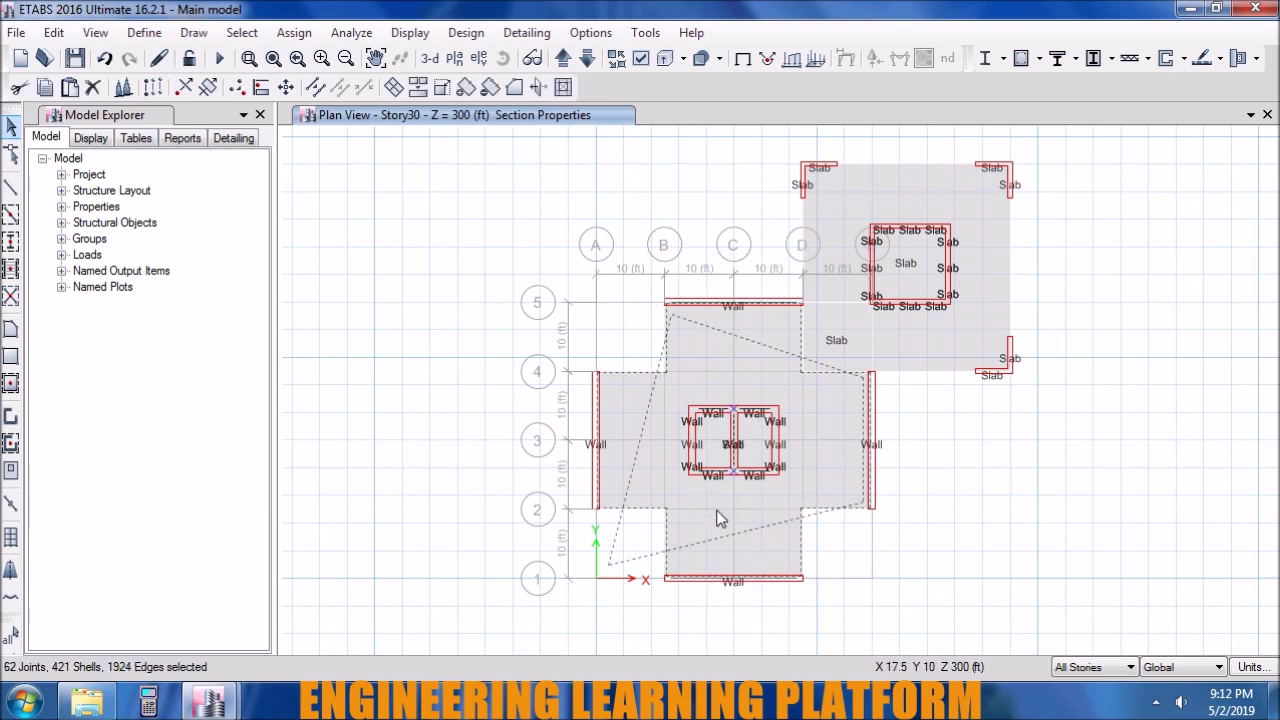
{"action": "left_click_drag", "start_coordinate": [942, 470], "coordinate": [533, 422]}
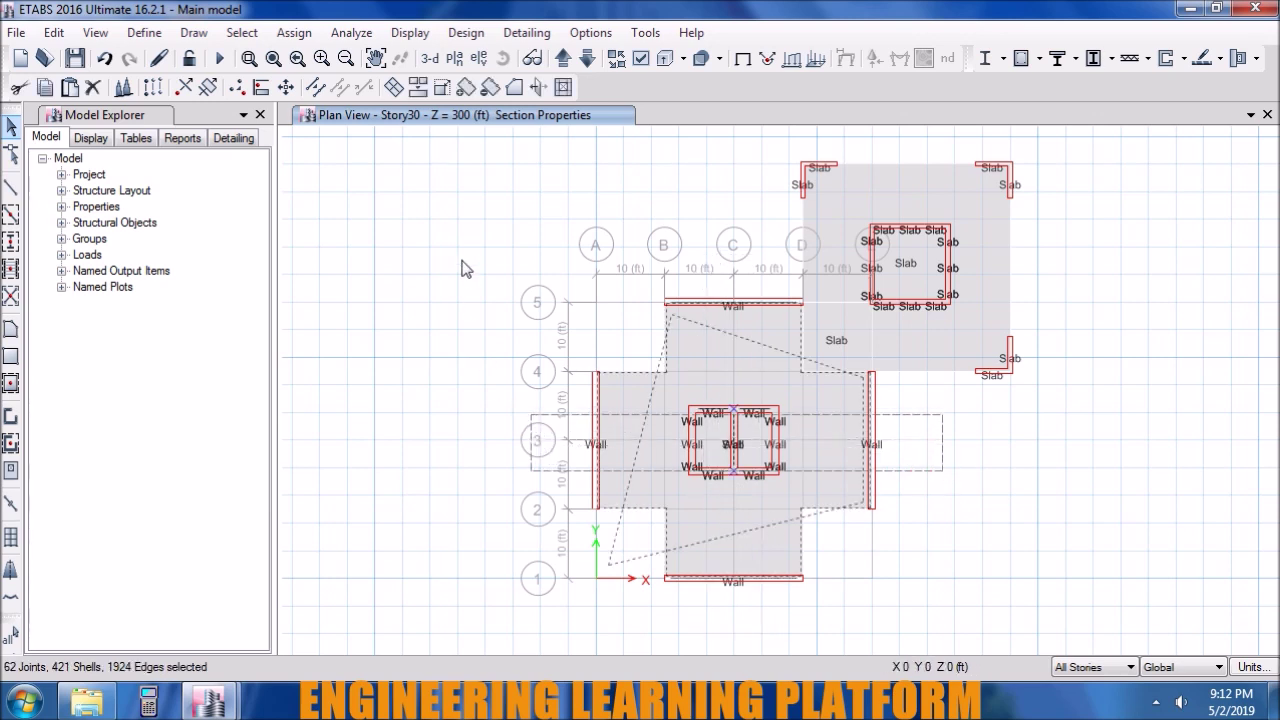
{"action": "left_click_drag", "start_coordinate": [463, 268], "coordinate": [394, 266]}
{"action": "right_click", "coordinate": [403, 259]}
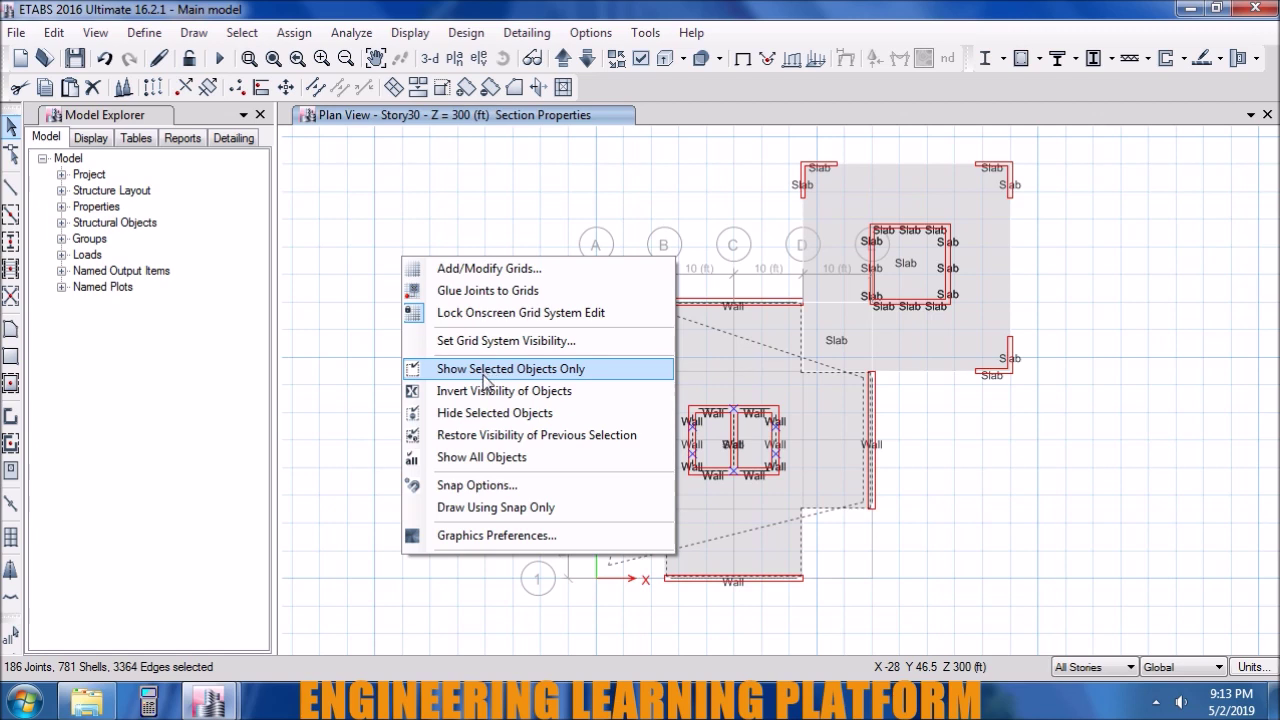
{"action": "left_click", "coordinate": [490, 413]}
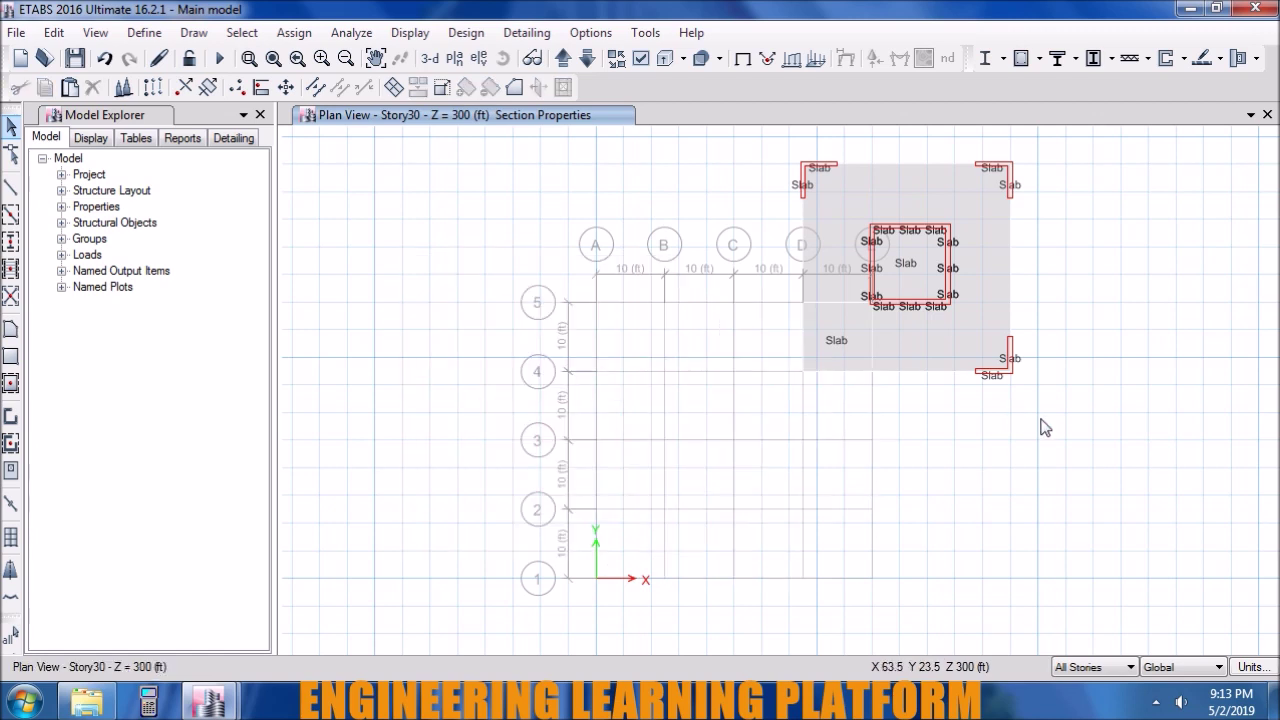
{"action": "left_click_drag", "start_coordinate": [1090, 427], "coordinate": [765, 149]}
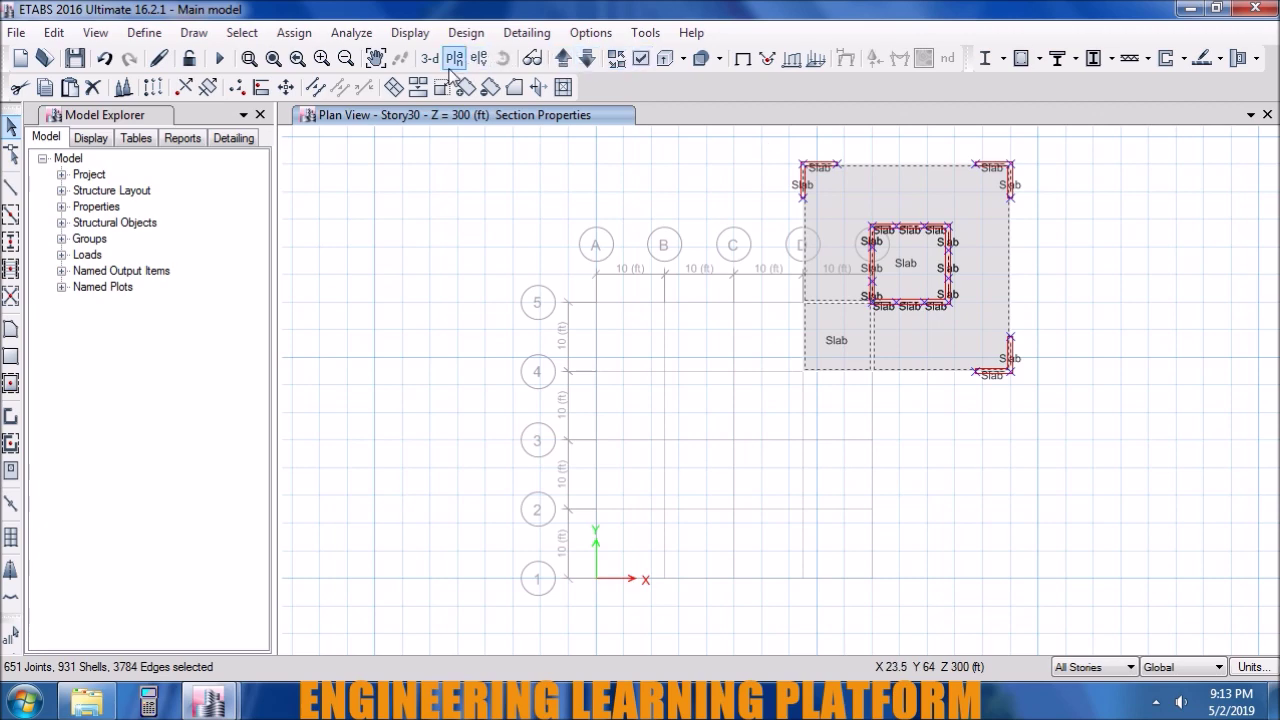
- Close the Model Explorer and add a second window showing the 3-D model
{"action": "left_click", "coordinate": [259, 116]}
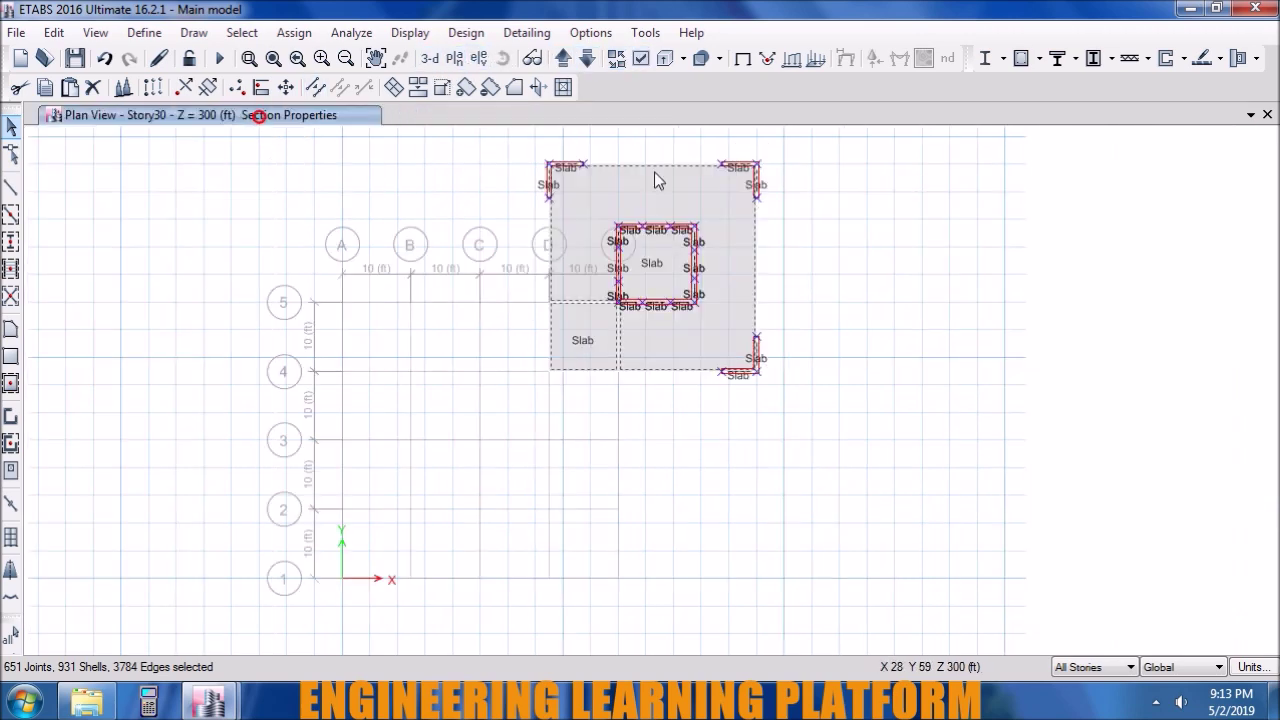
{"action": "left_click", "coordinate": [1249, 115]}
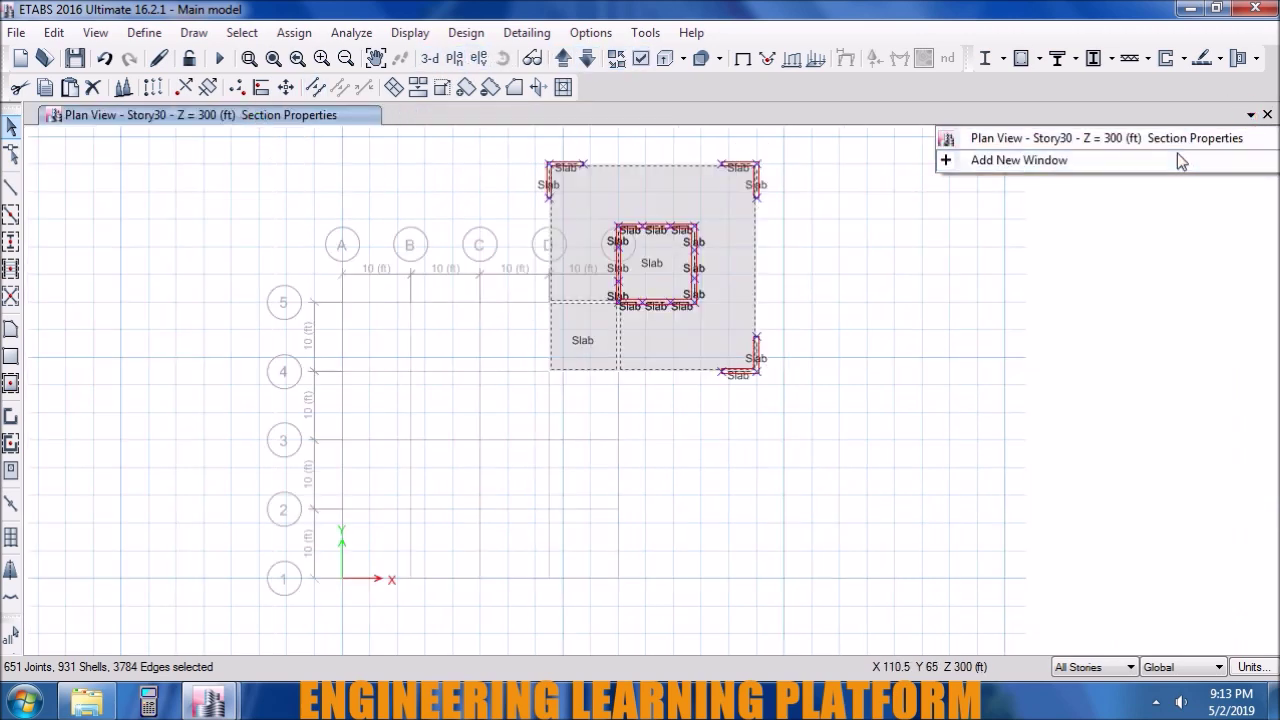
{"action": "left_click", "coordinate": [1177, 155]}
- Select the whole upper-right corner tower (651 joints, 931 shells) and recentre the plan
{"action": "middle_click_drag", "start_coordinate": [575, 420], "coordinate": [517, 488]}
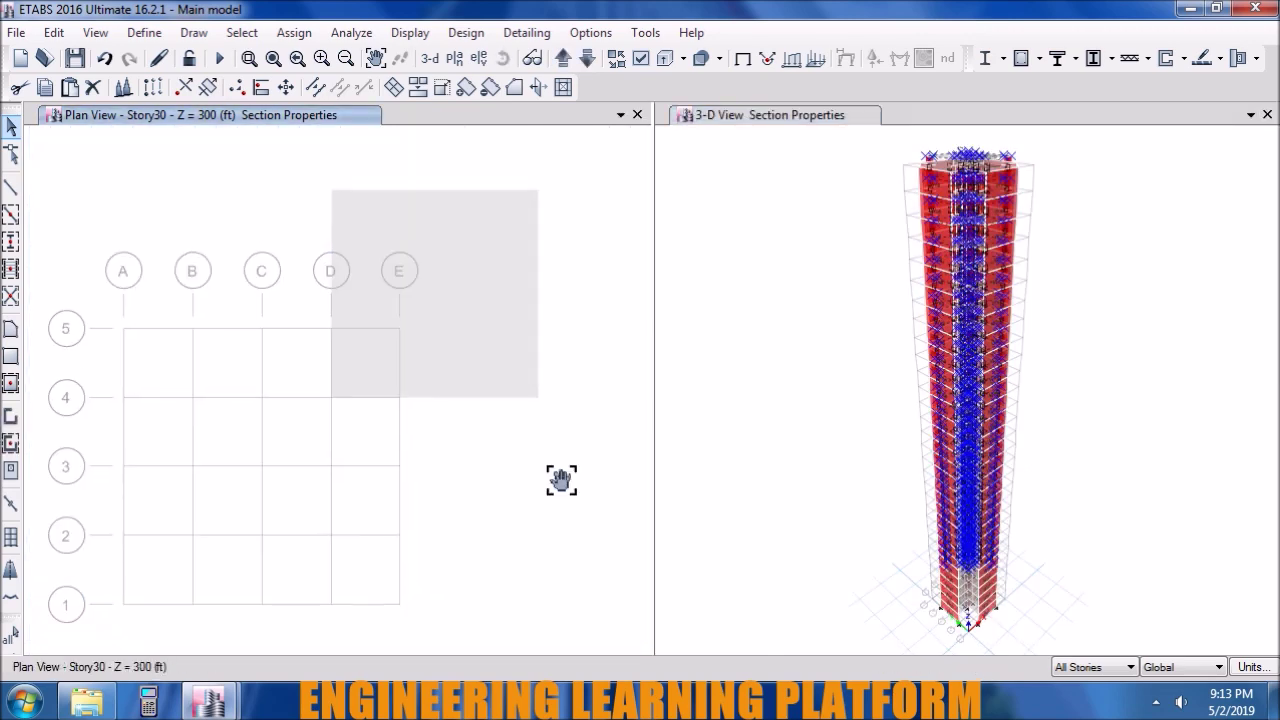
{"action": "left_click", "coordinate": [1169, 527]}
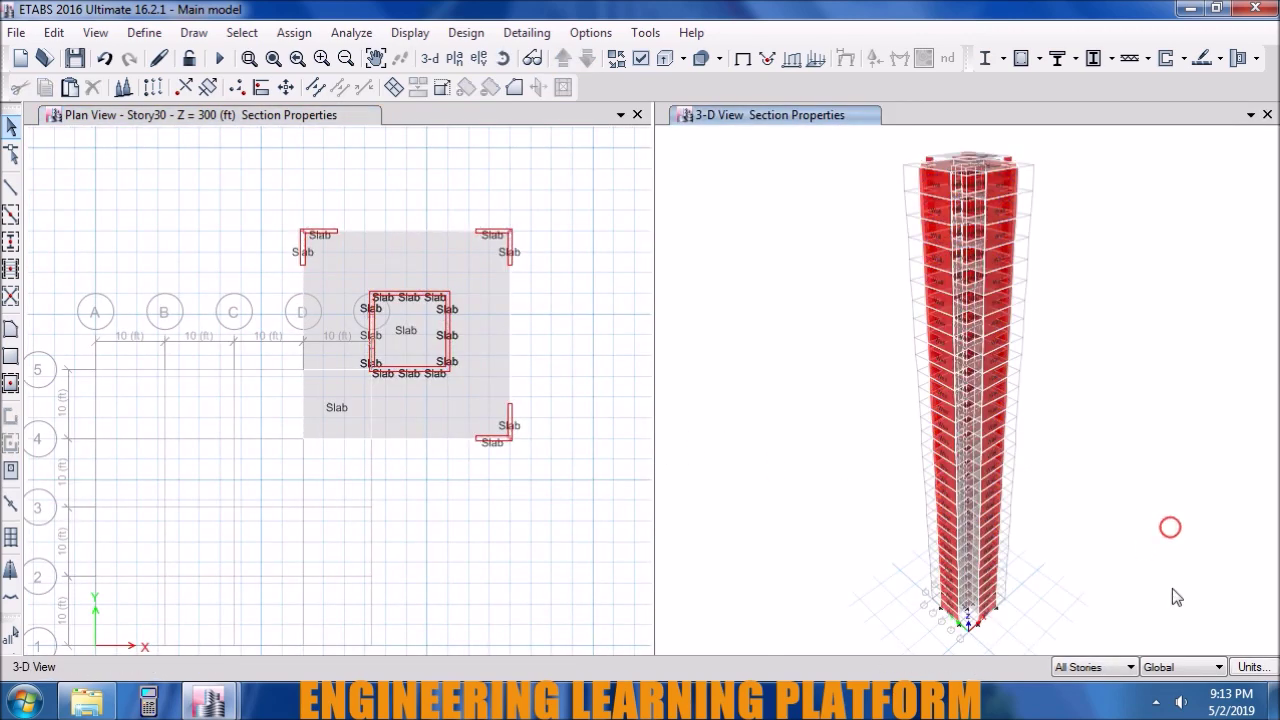
{"action": "mouse_move", "coordinate": [1057, 646]}
{"action": "left_mouse_down"}
{"action": "mouse_move", "coordinate": [880, 144]}
{"action": "mouse_move", "coordinate": [1117, 351]}
{"action": "left_mouse_up"}
{"action": "right_click", "coordinate": [1120, 360]}
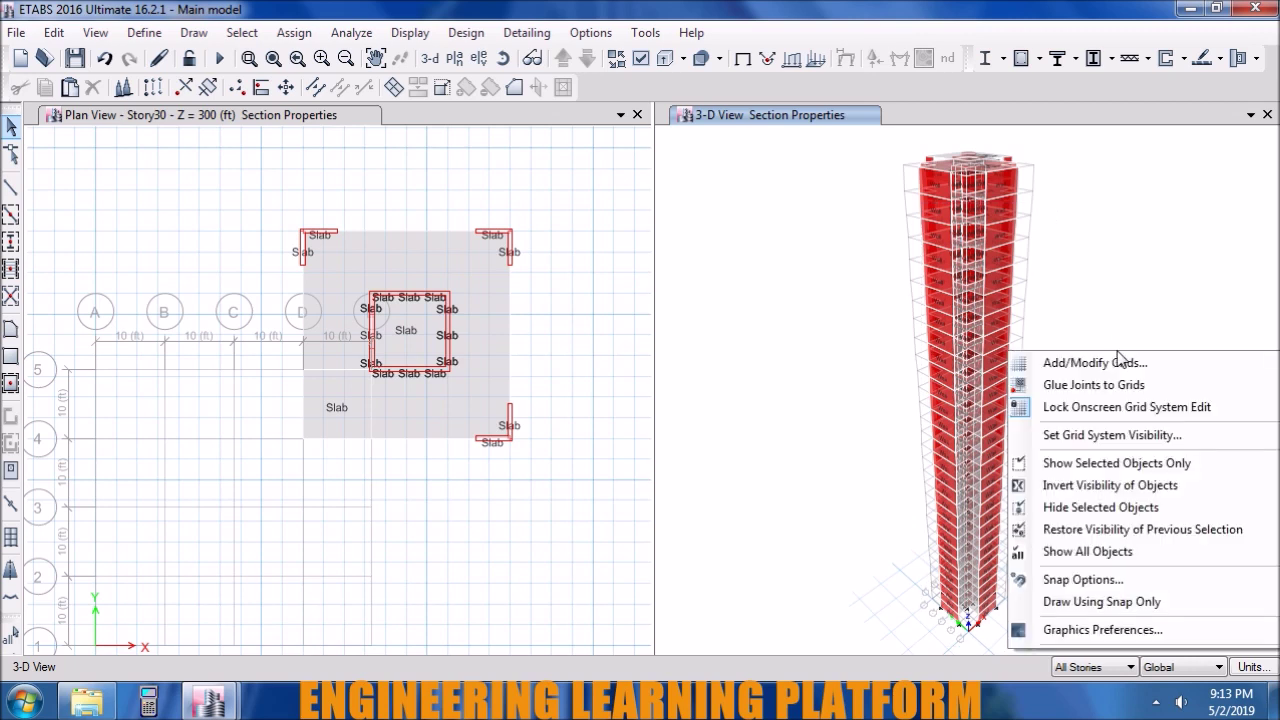
{"action": "left_click", "coordinate": [1158, 265]}
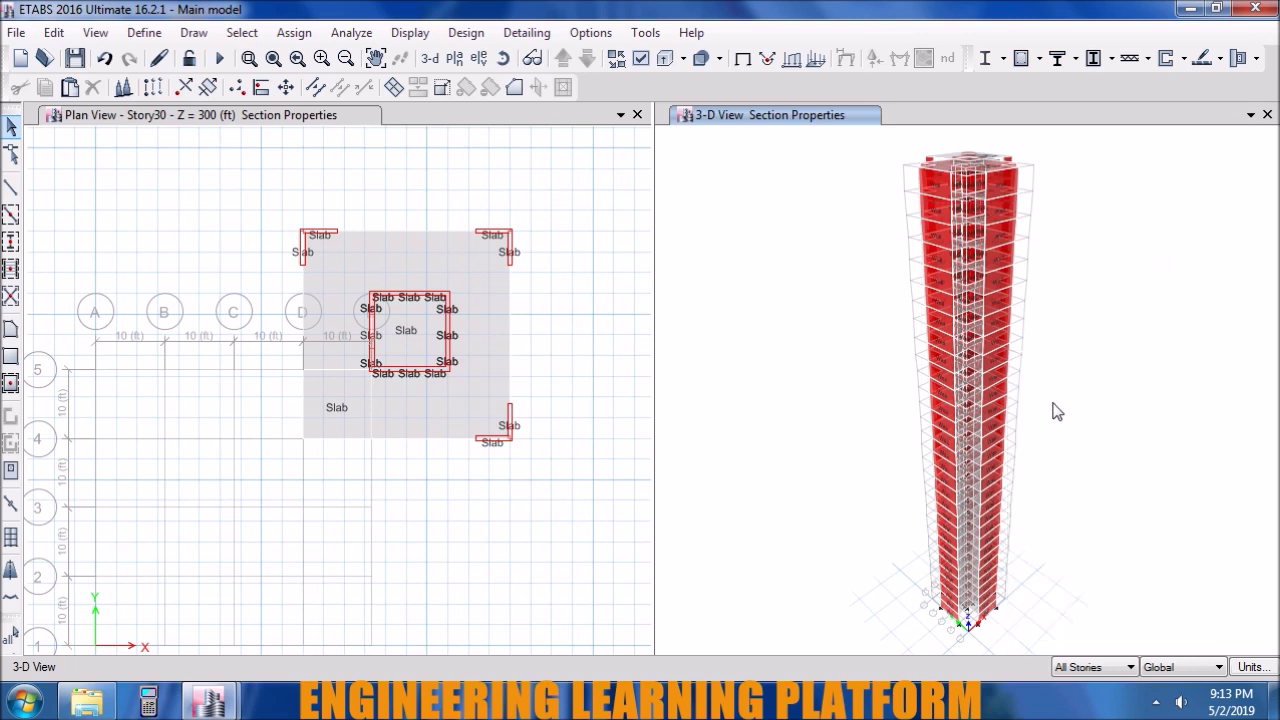
{"action": "left_click_drag", "start_coordinate": [570, 493], "coordinate": [274, 196]}
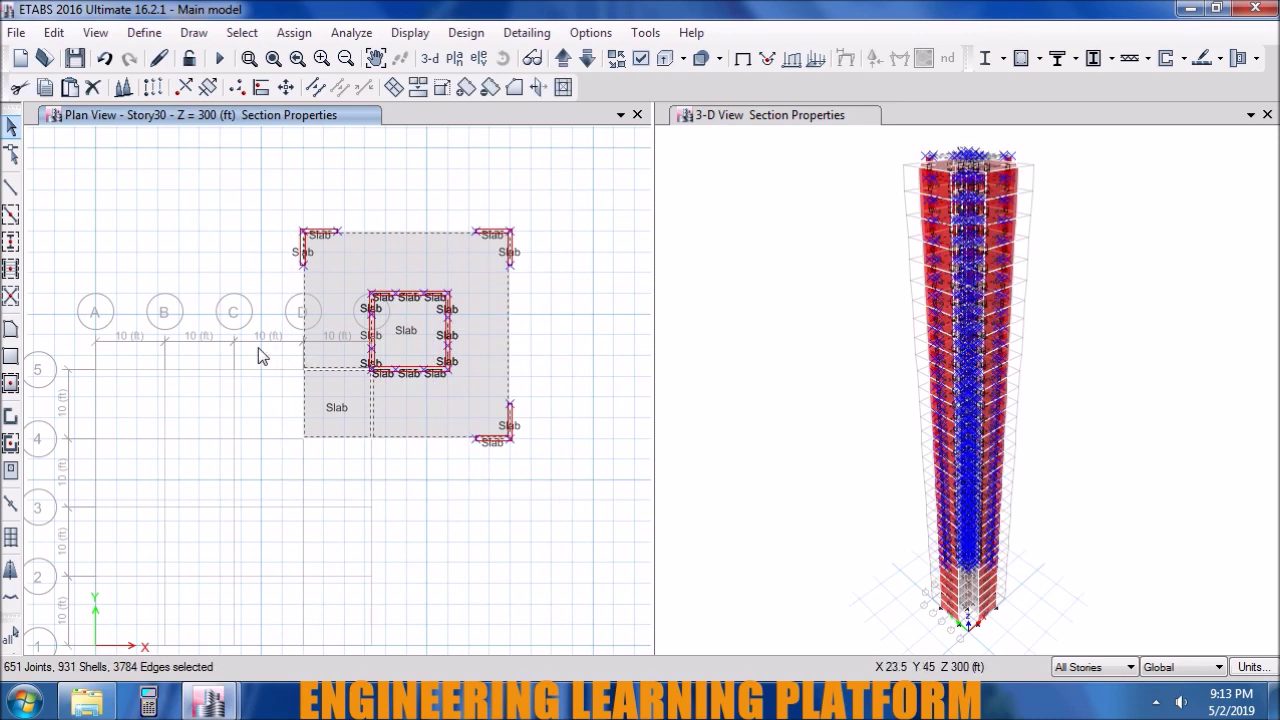
{"action": "middle_click_drag", "start_coordinate": [342, 526], "coordinate": [506, 469]}
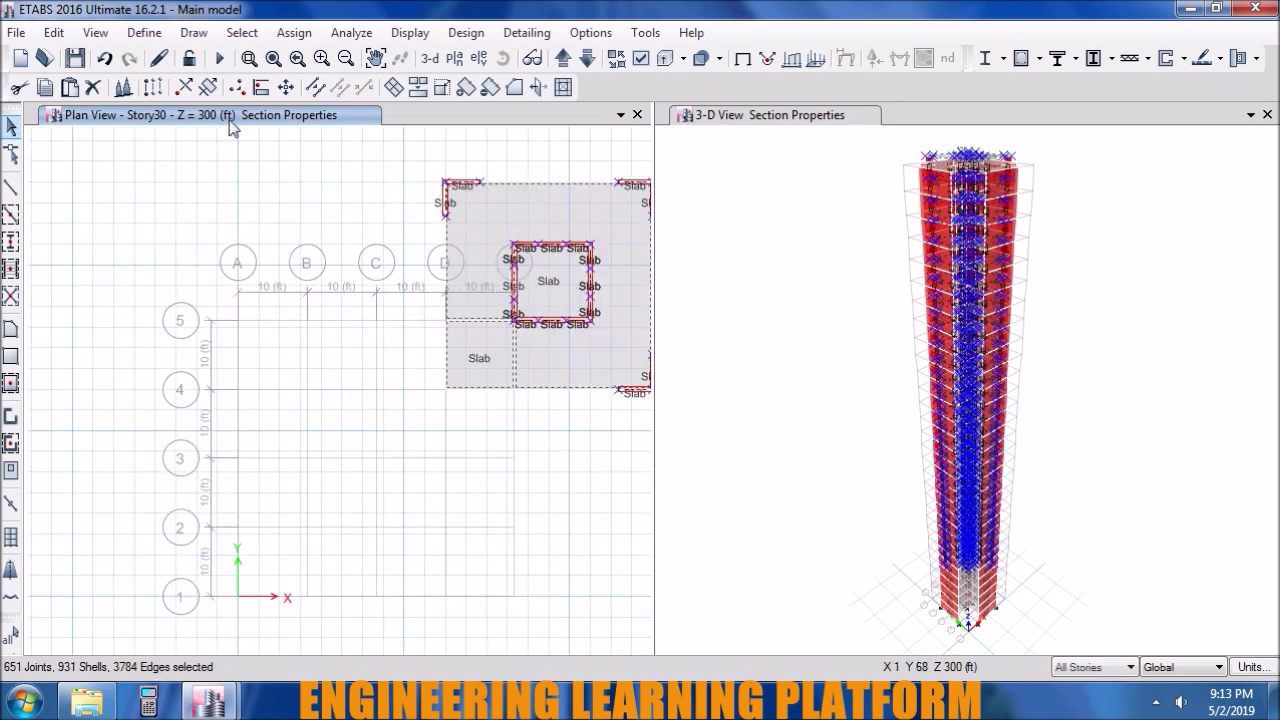
{"action": "middle_click_drag", "start_coordinate": [444, 541], "coordinate": [408, 523]}
- Linearly replicate the corner tower 50 ft to the left to form the upper-left tower
{"action": "left_click", "coordinate": [53, 32]}
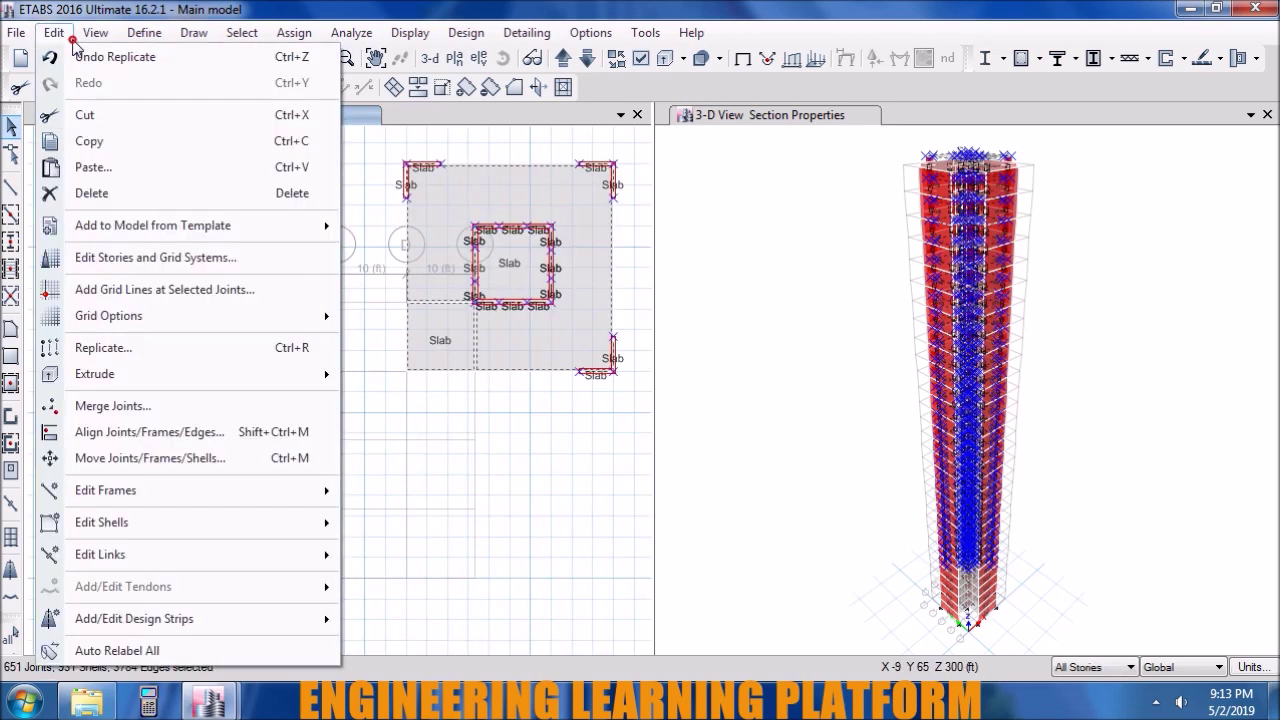
{"action": "left_click", "coordinate": [102, 348]}
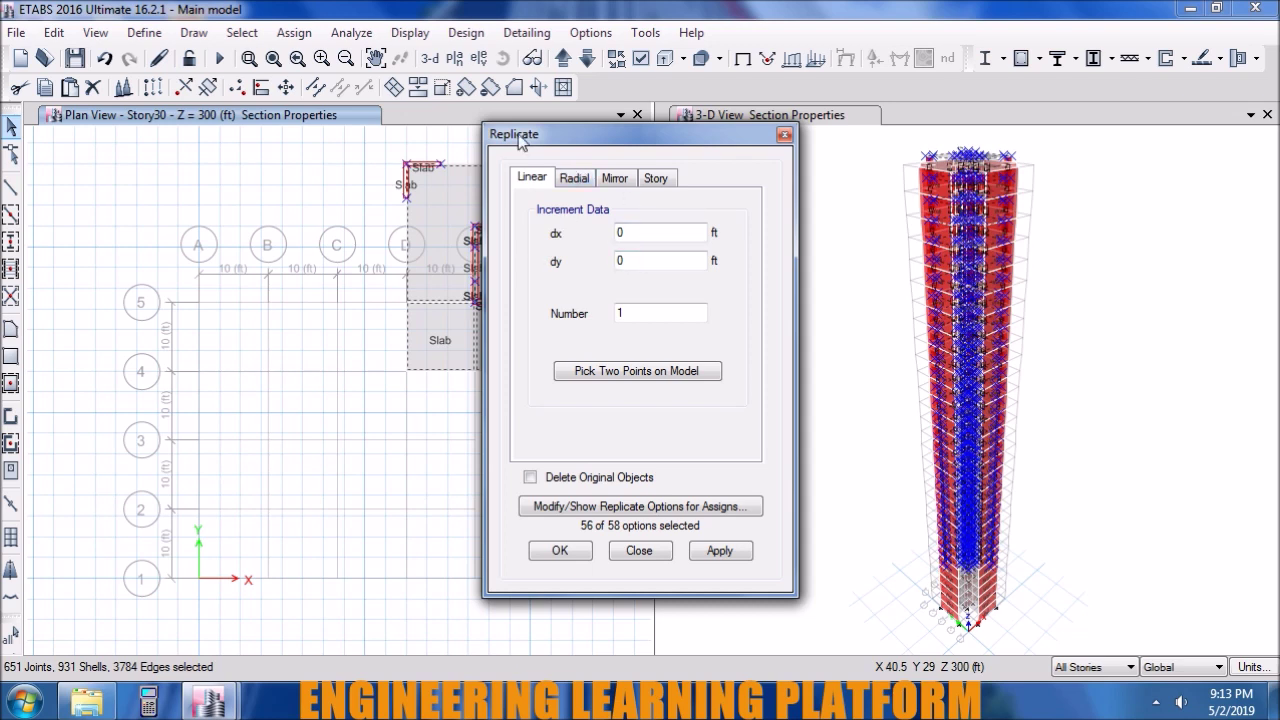
{"action": "left_click_drag", "start_coordinate": [519, 140], "coordinate": [824, 135]}
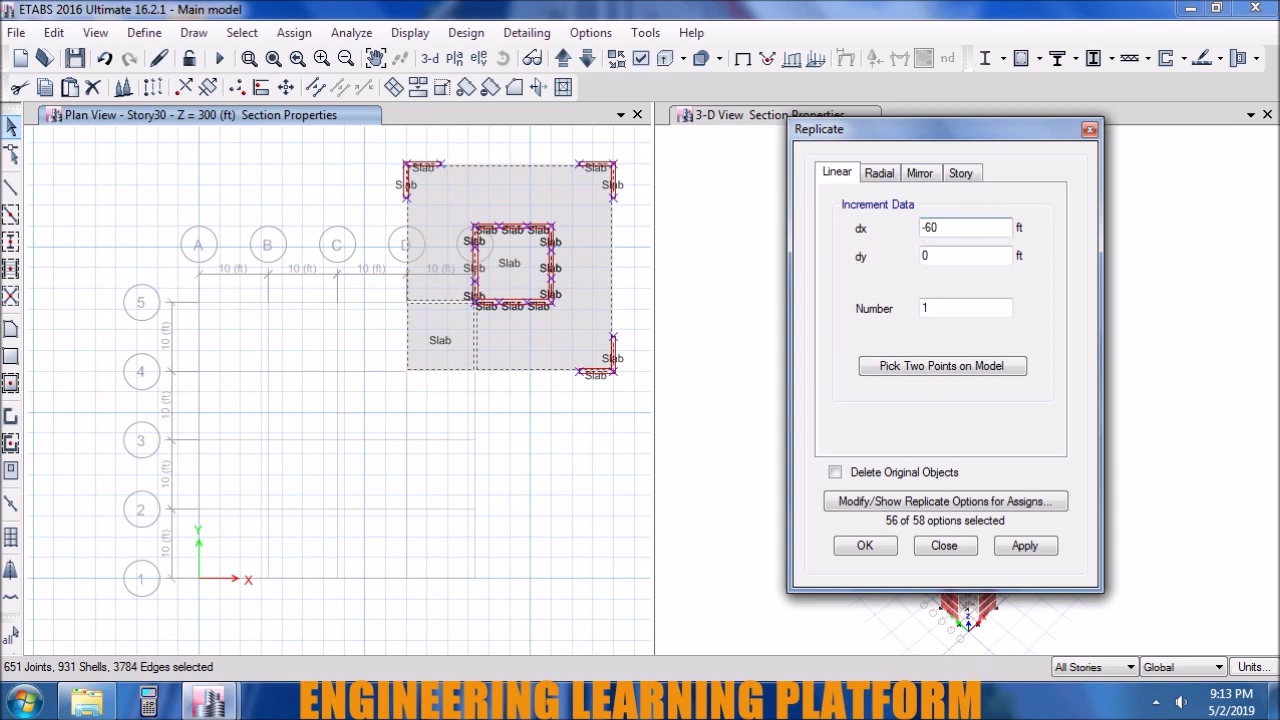
{"action": "left_click", "coordinate": [1031, 549]}
{"action": "left_click", "coordinate": [951, 256]}
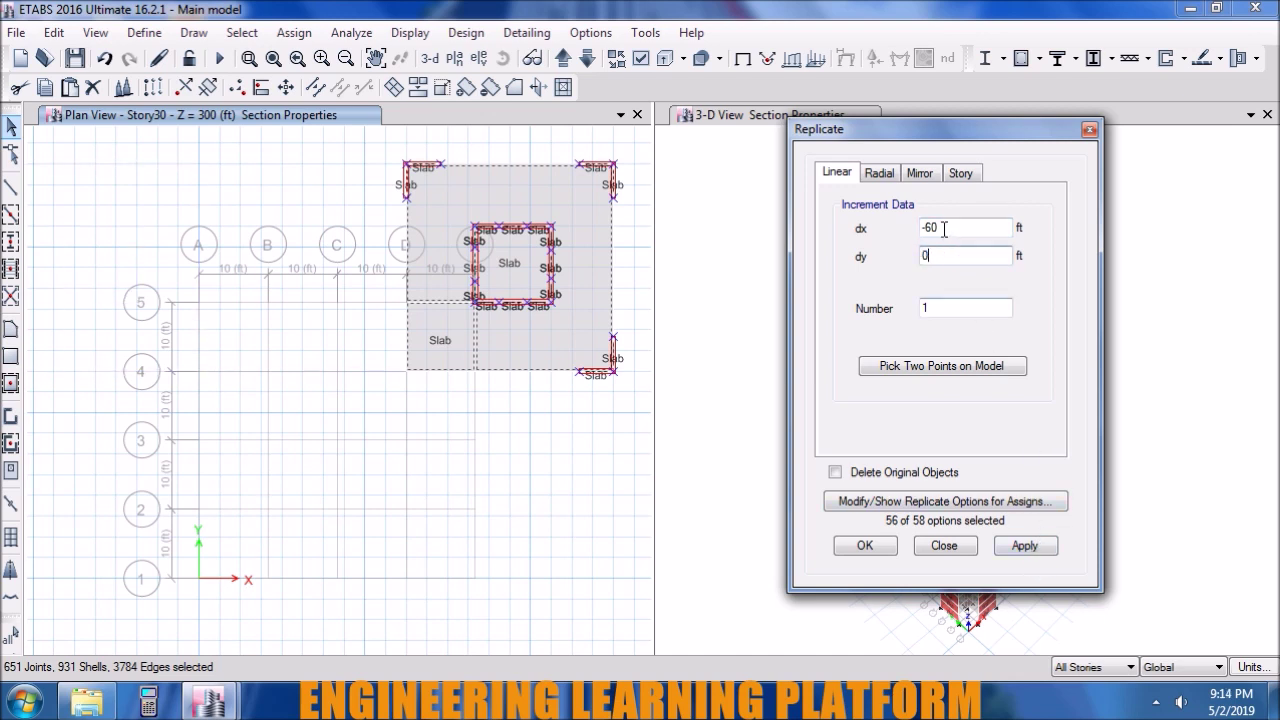
{"action": "left_click", "coordinate": [1017, 547]}
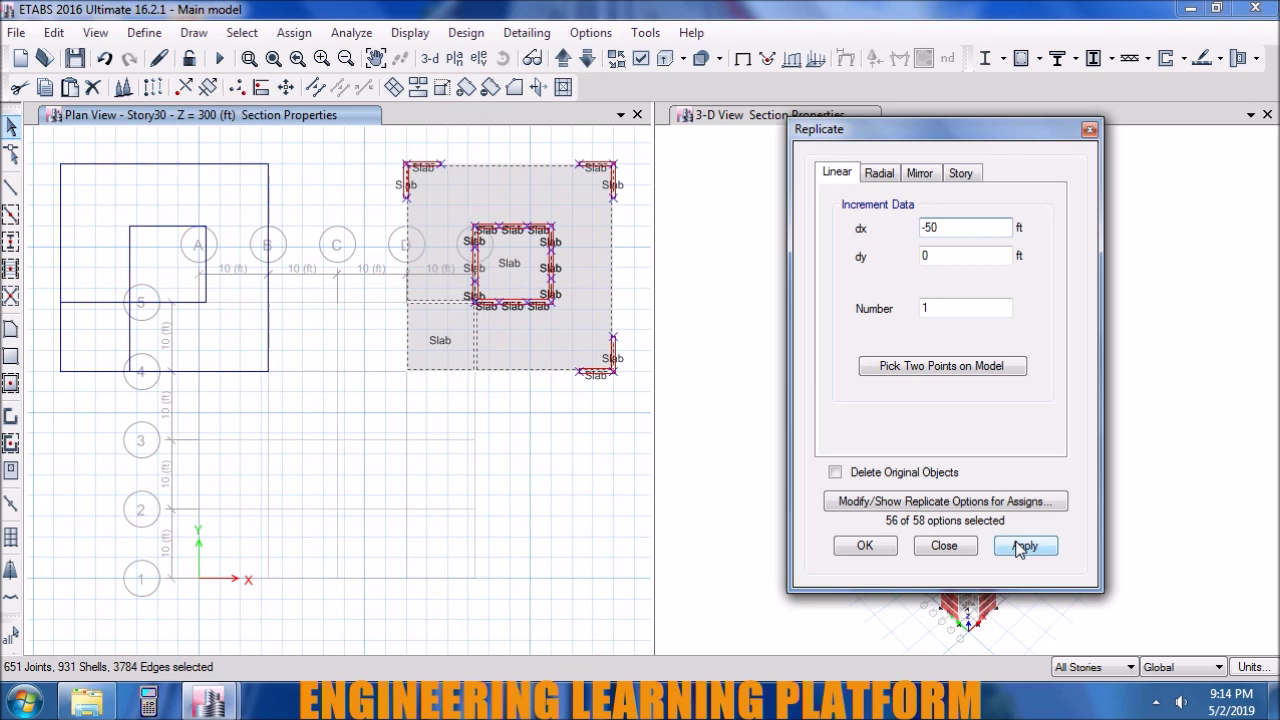
{"action": "left_click", "coordinate": [1017, 548]}
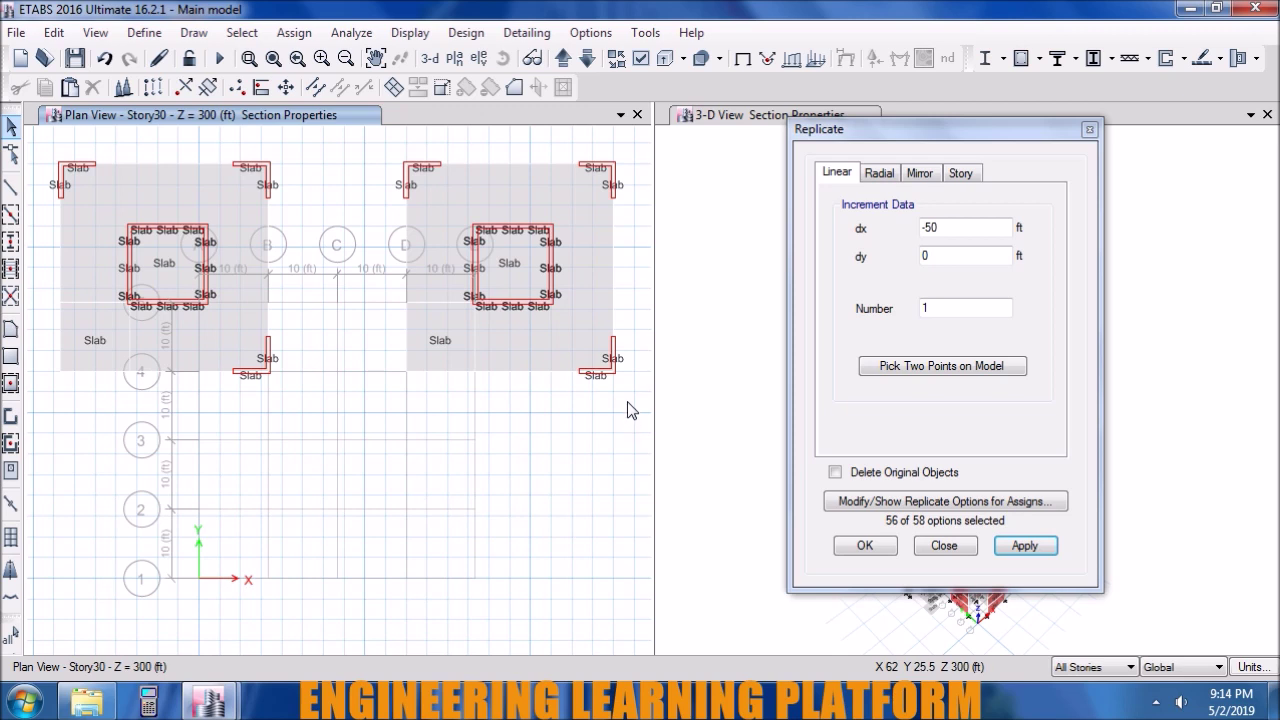
- Replicate both upper towers 50 ft downward (dx 0, dy -50, one copy)
{"action": "left_click_drag", "start_coordinate": [628, 401], "coordinate": [48, 150]}
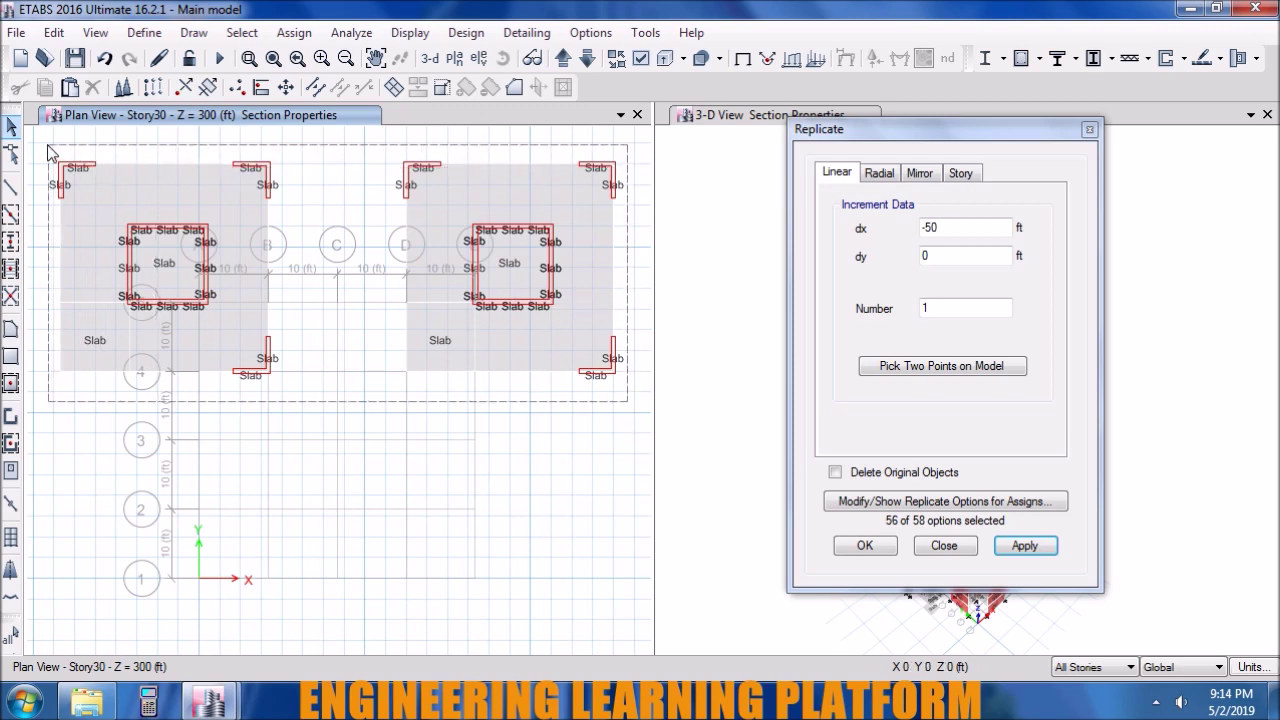
{"action": "left_click", "coordinate": [918, 230]}
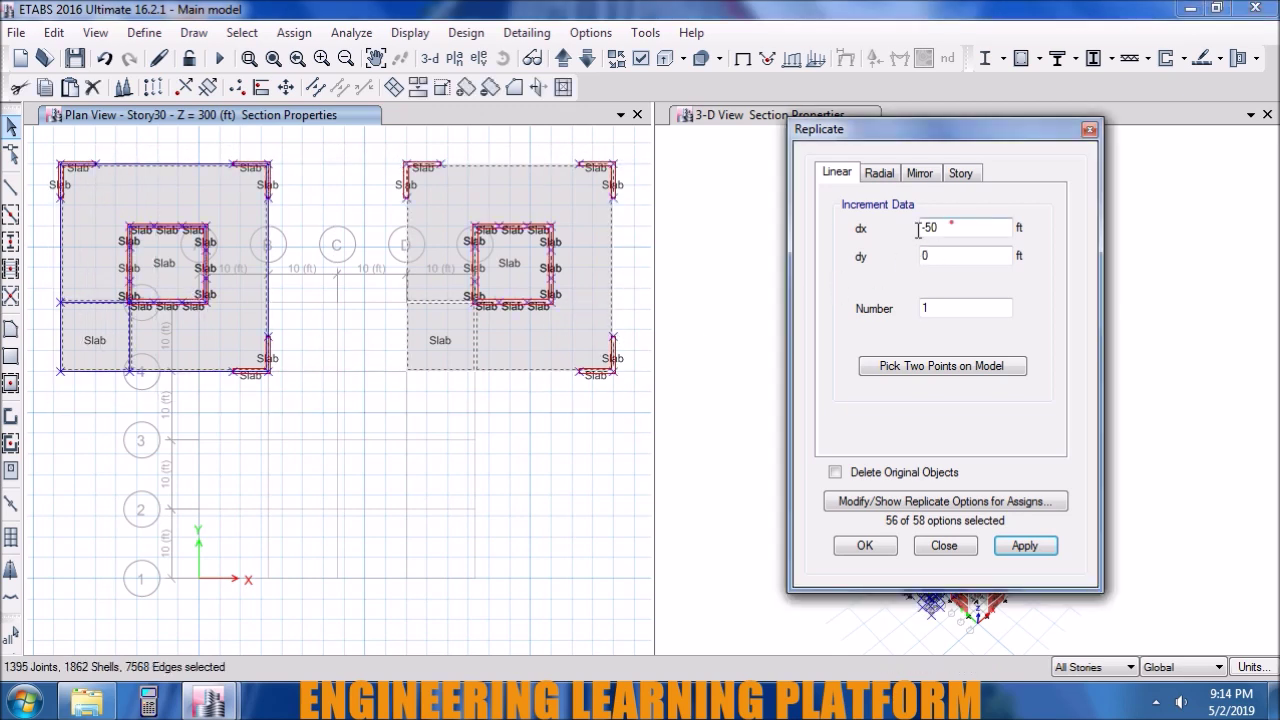
{"action": "double_click", "coordinate": [920, 228]}
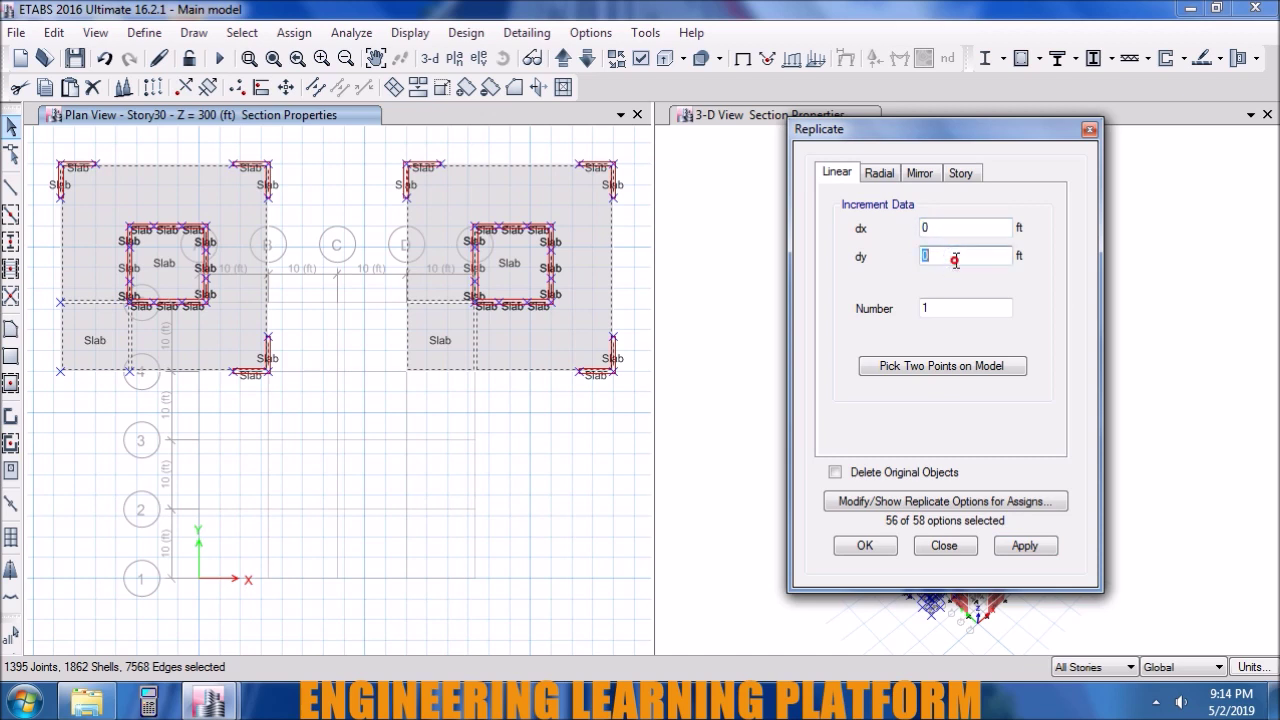
{"action": "left_click", "coordinate": [1022, 548]}
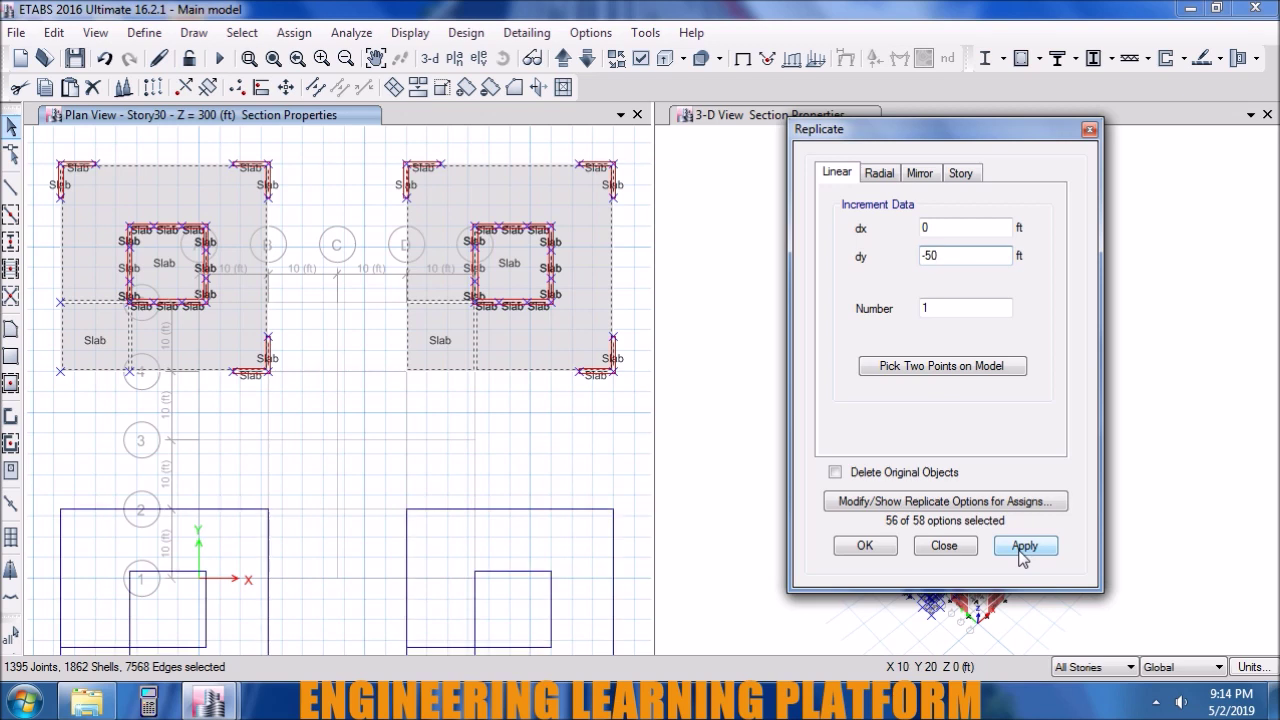
{"action": "left_click", "coordinate": [1018, 550]}
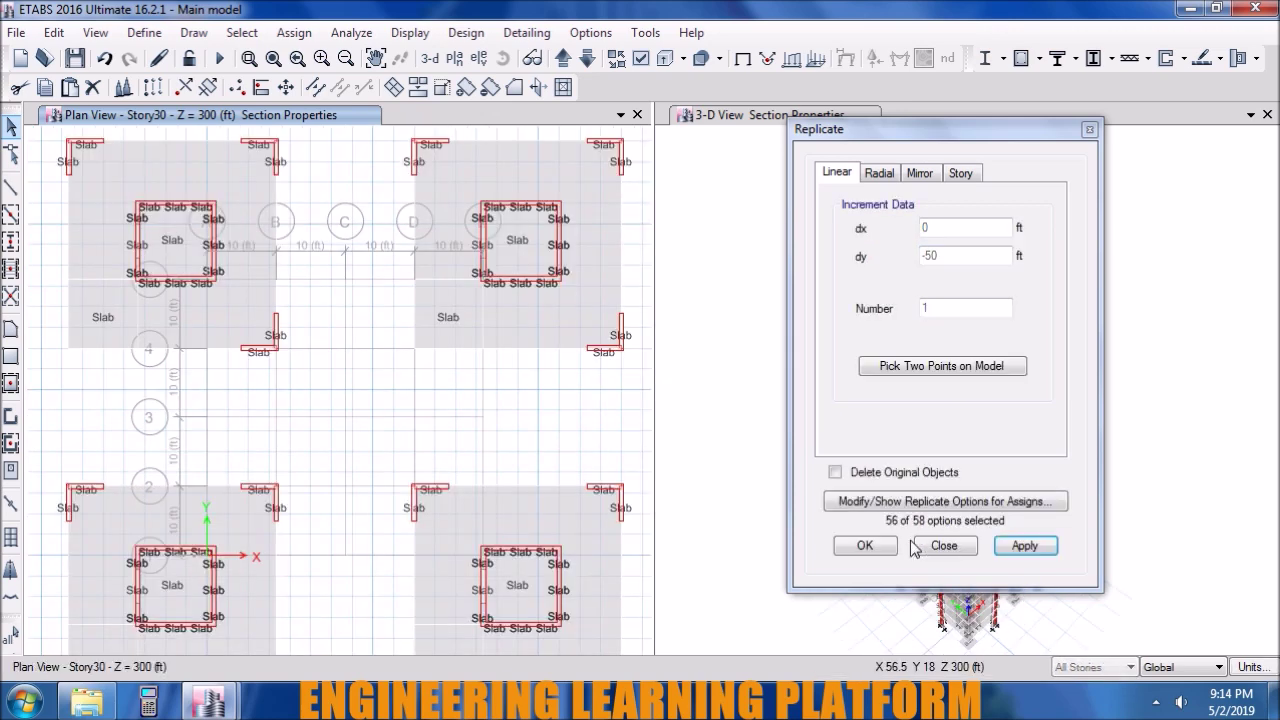
{"action": "left_click", "coordinate": [864, 545]}
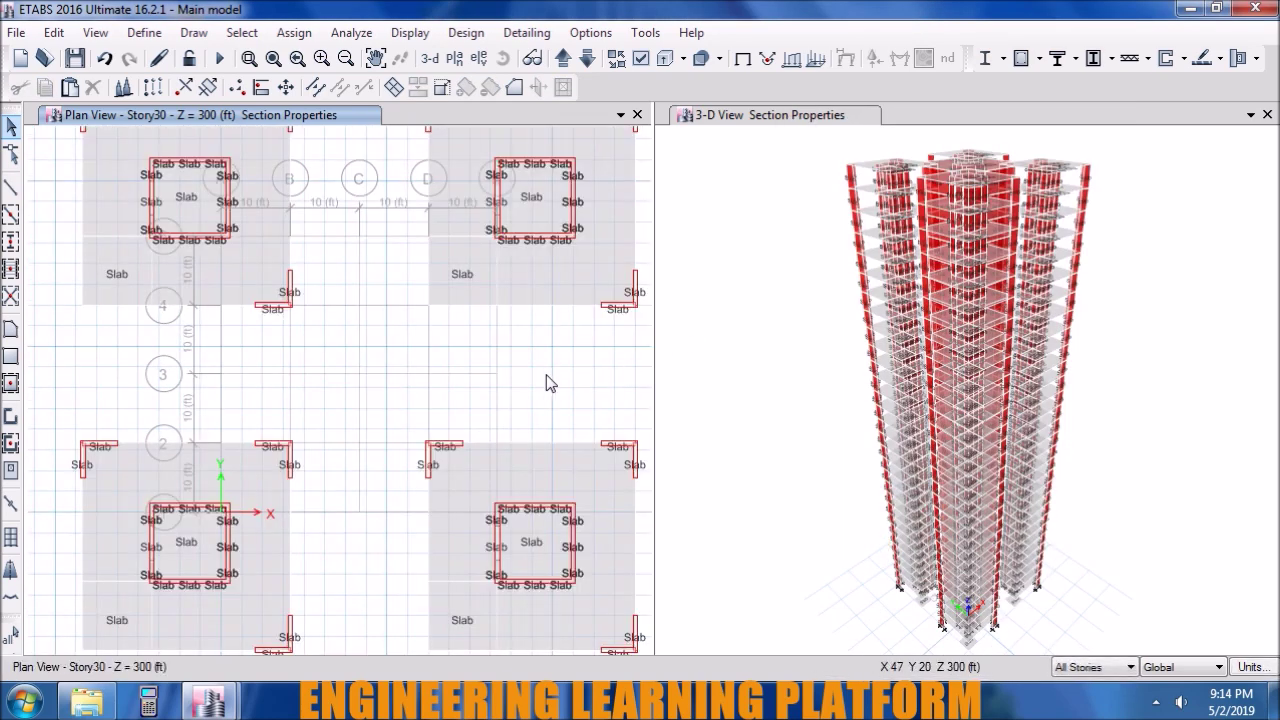
{"action": "left_click", "coordinate": [343, 60]}
- Zoom out and start the Draw Beam/Column/Brace tool with its properties box moved aside
{"action": "left_click", "coordinate": [345, 60]}
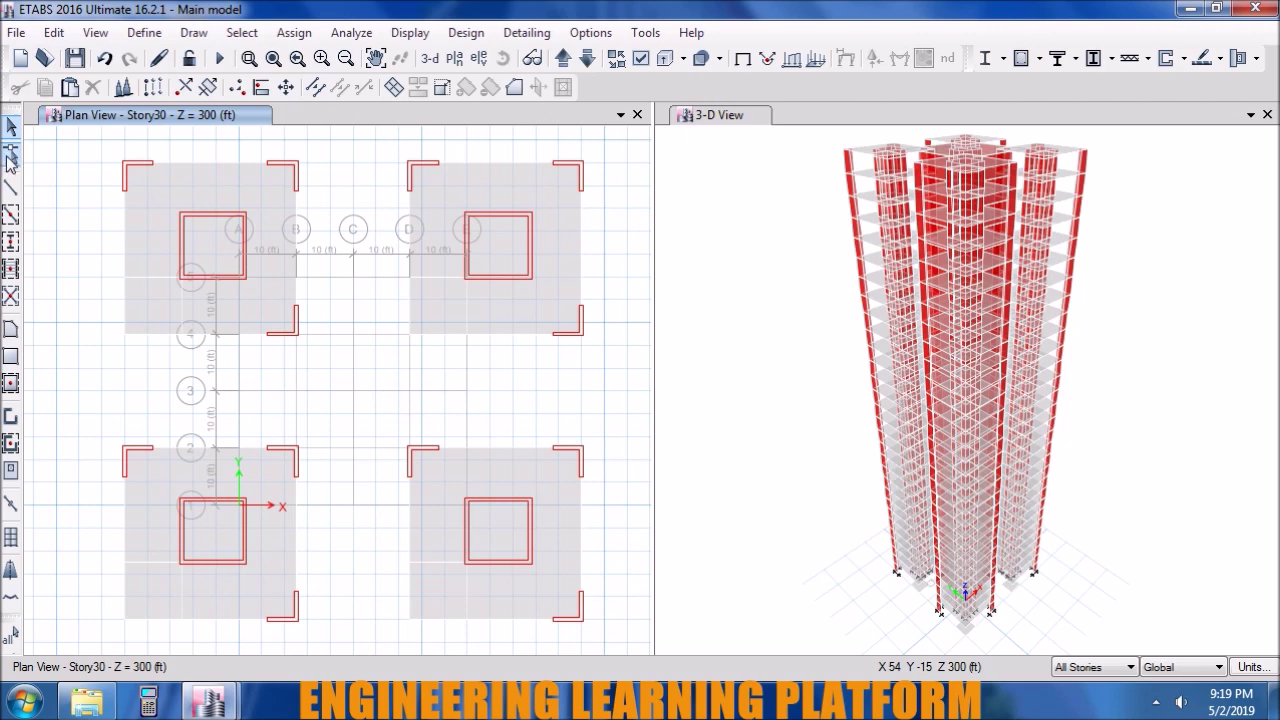
{"action": "left_click", "coordinate": [10, 188]}
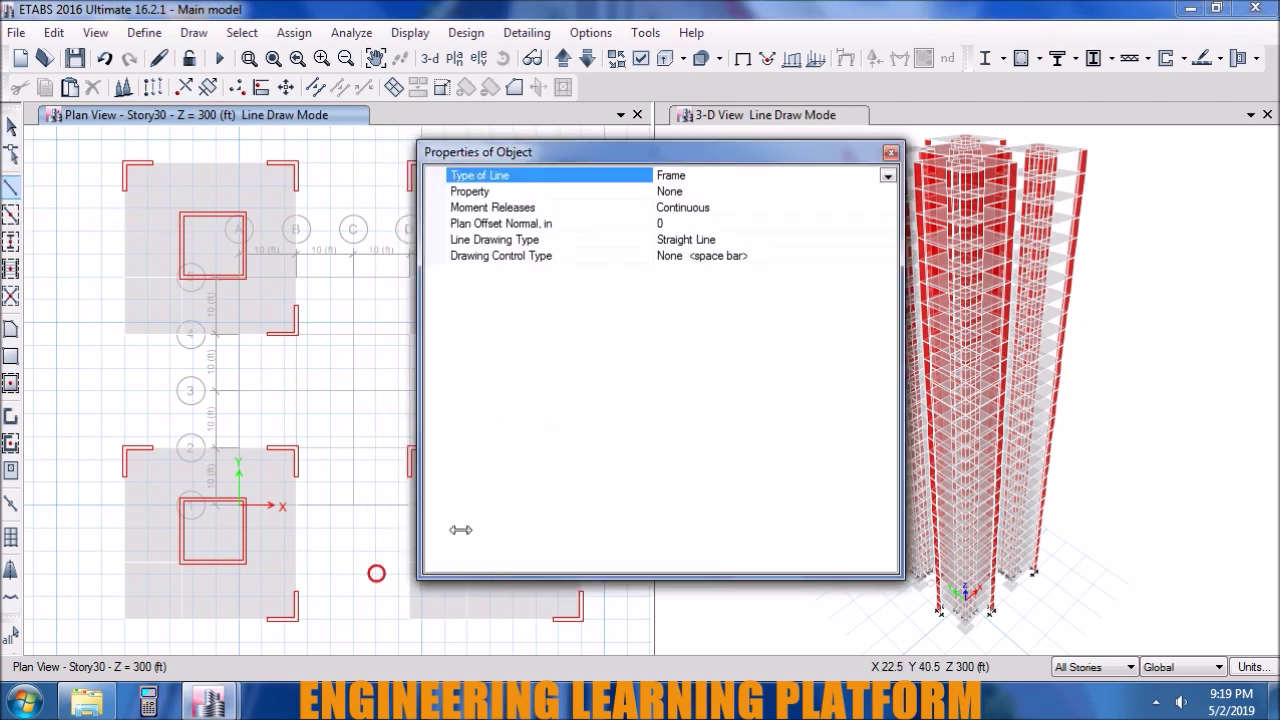
{"action": "mouse_move", "coordinate": [380, 578]}
{"action": "left_mouse_down"}
{"action": "mouse_move", "coordinate": [712, 578]}
{"action": "mouse_move", "coordinate": [755, 288]}
{"action": "left_mouse_up"}
{"action": "left_click_drag", "start_coordinate": [745, 152], "coordinate": [1043, 450]}
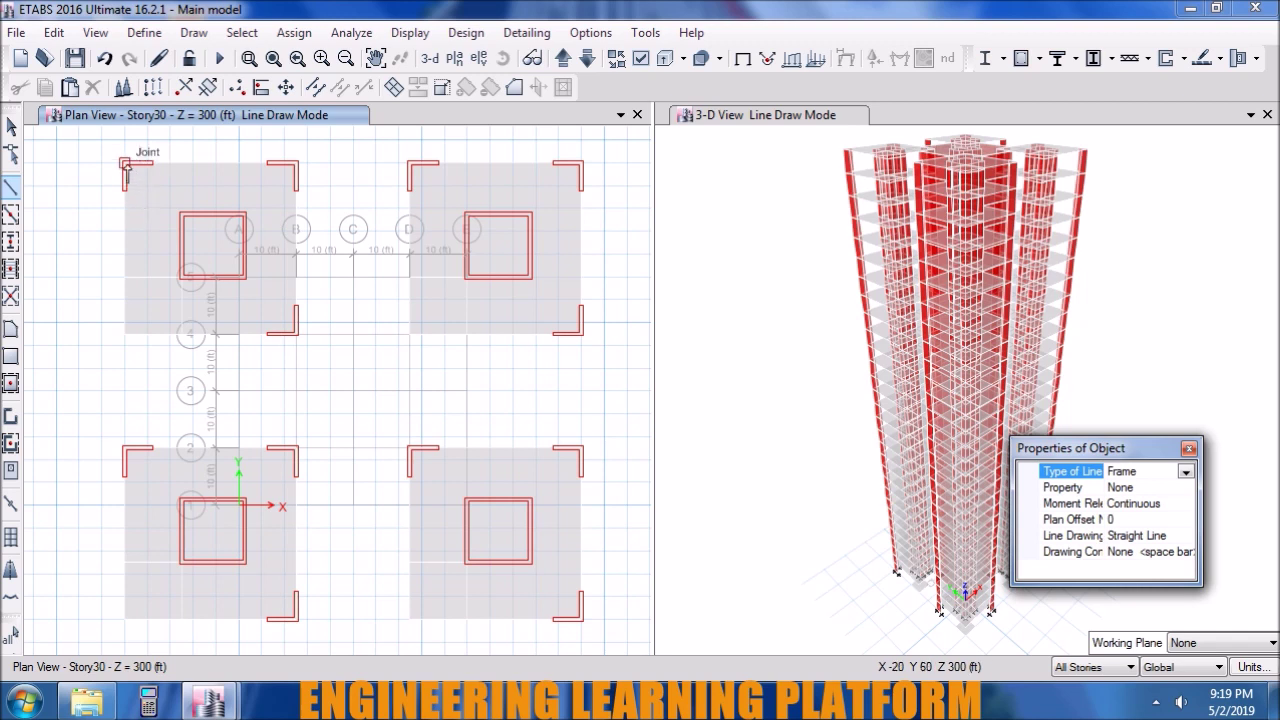
- Draw an X of corner-to-corner diagonals across the upper-left tower block
{"action": "left_click", "coordinate": [125, 163]}
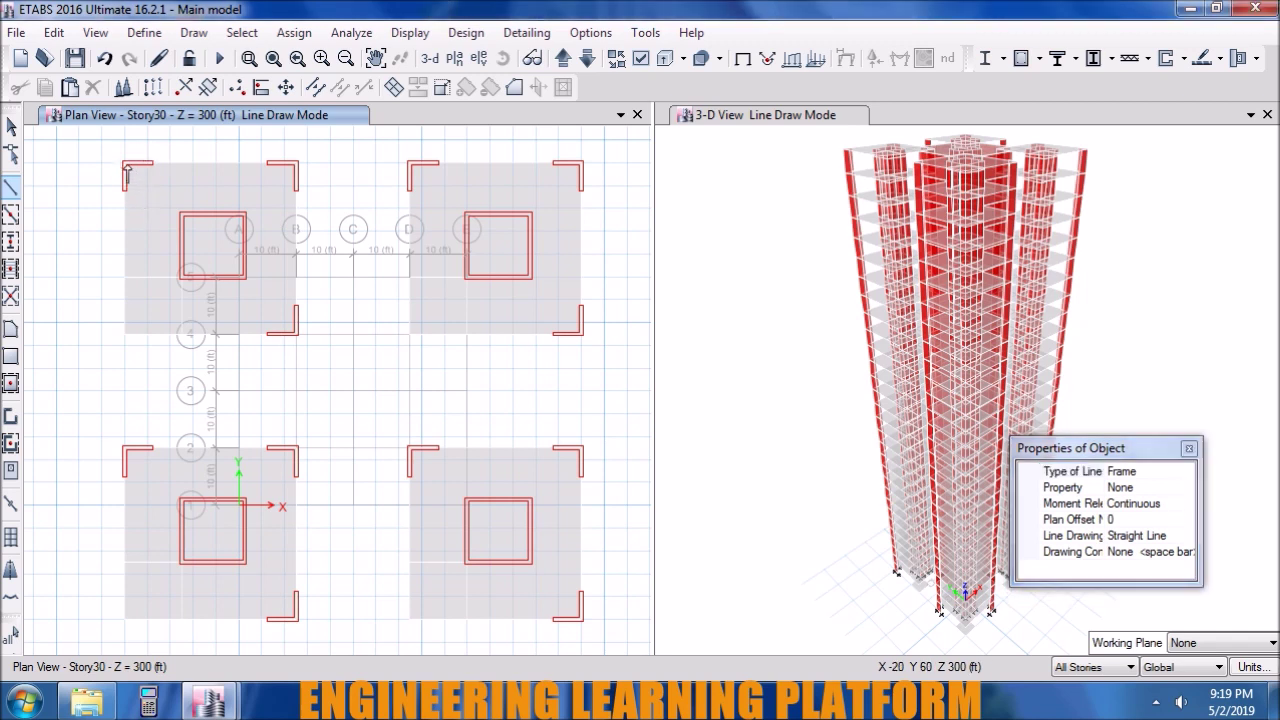
{"action": "double_click", "coordinate": [295, 333]}
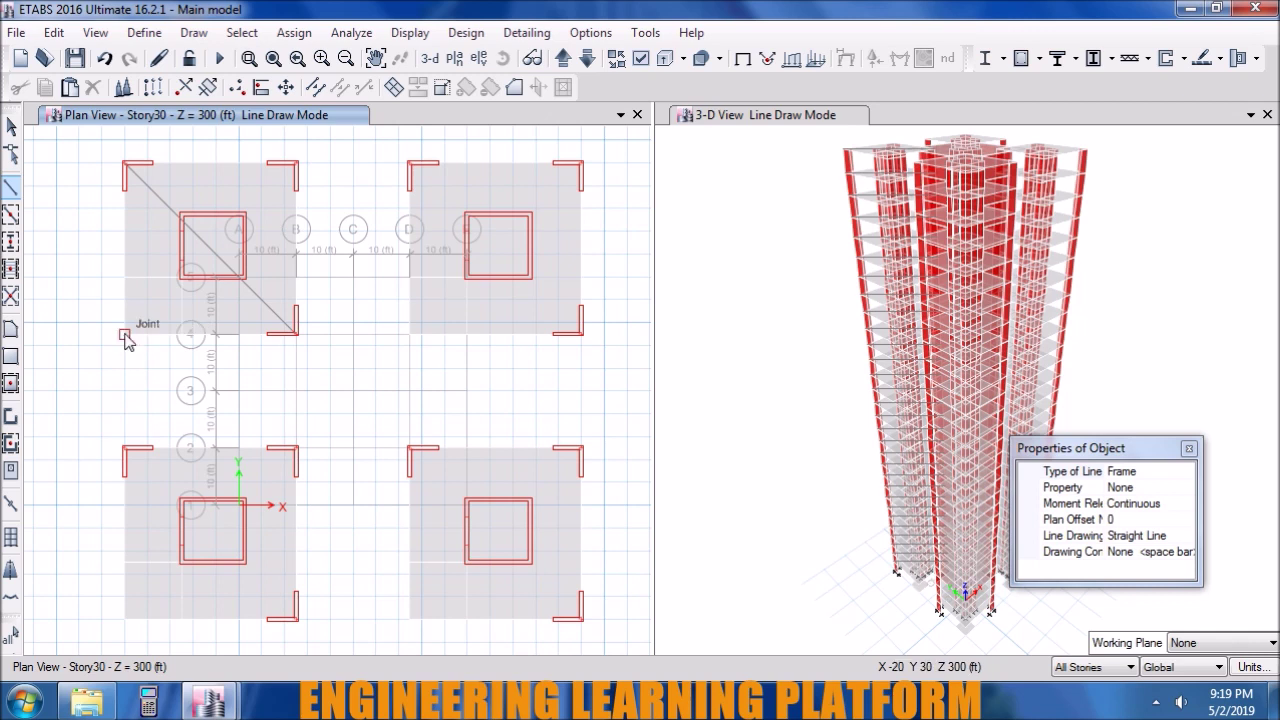
{"action": "left_click", "coordinate": [124, 332]}
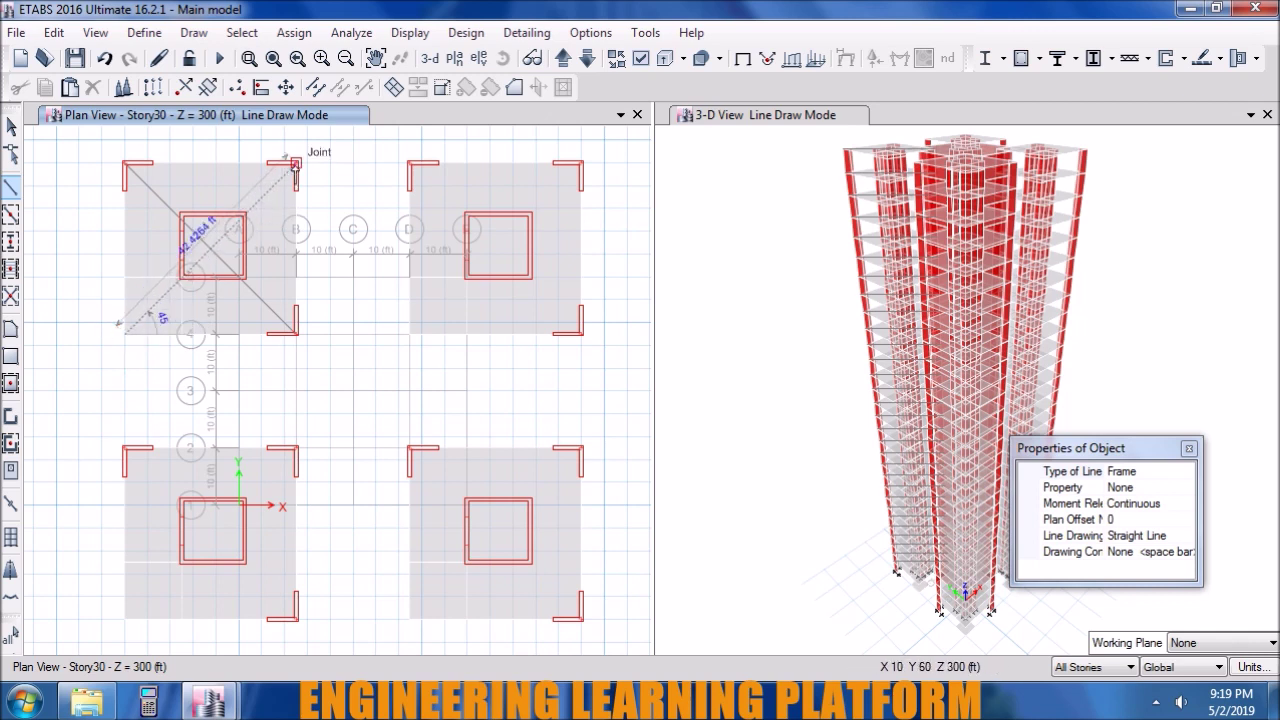
{"action": "double_click", "coordinate": [295, 163]}
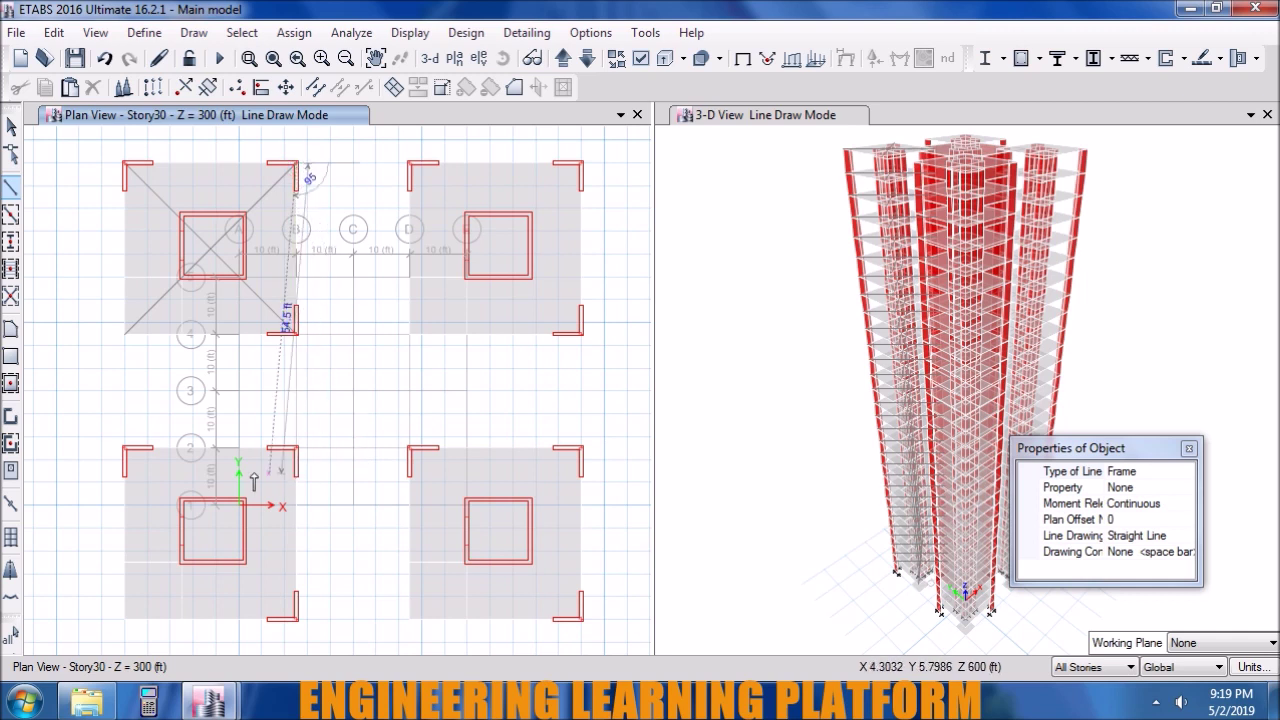
- Draw an X across the lower-left block and a diagonal across the lower-right block
{"action": "left_click", "coordinate": [124, 449]}
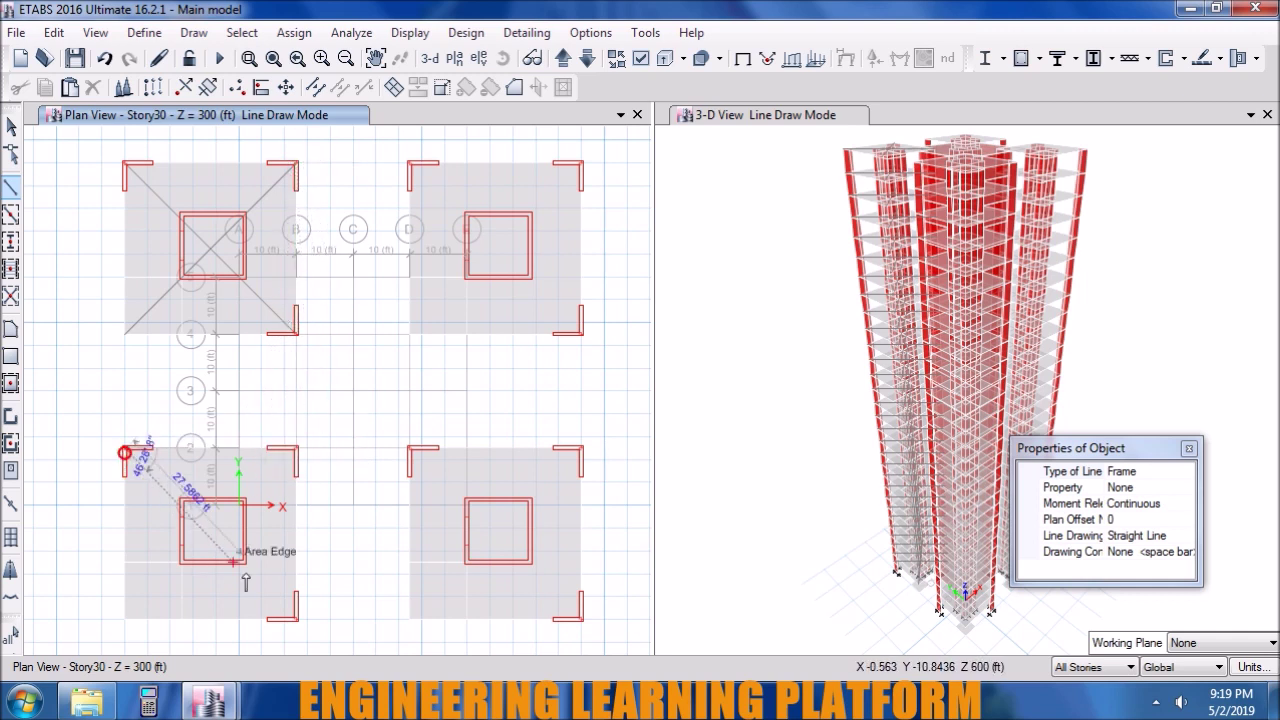
{"action": "double_click", "coordinate": [292, 620]}
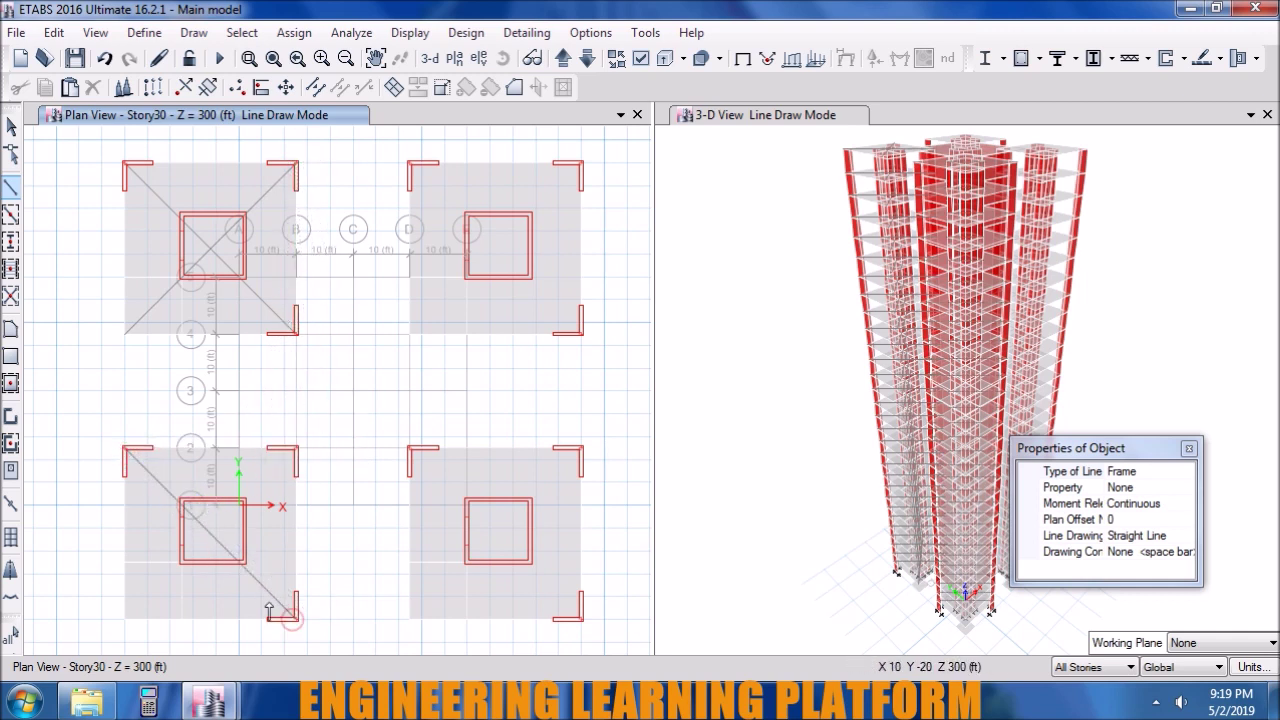
{"action": "left_click", "coordinate": [124, 620]}
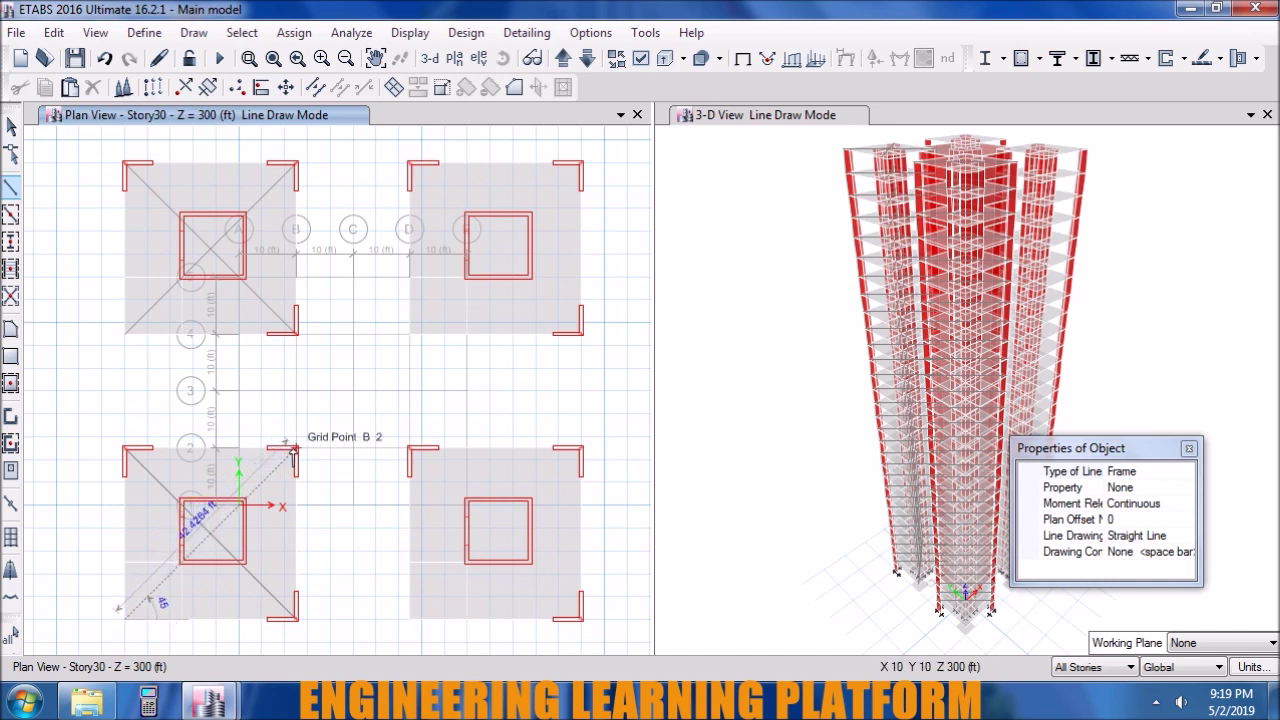
{"action": "double_click", "coordinate": [293, 450]}
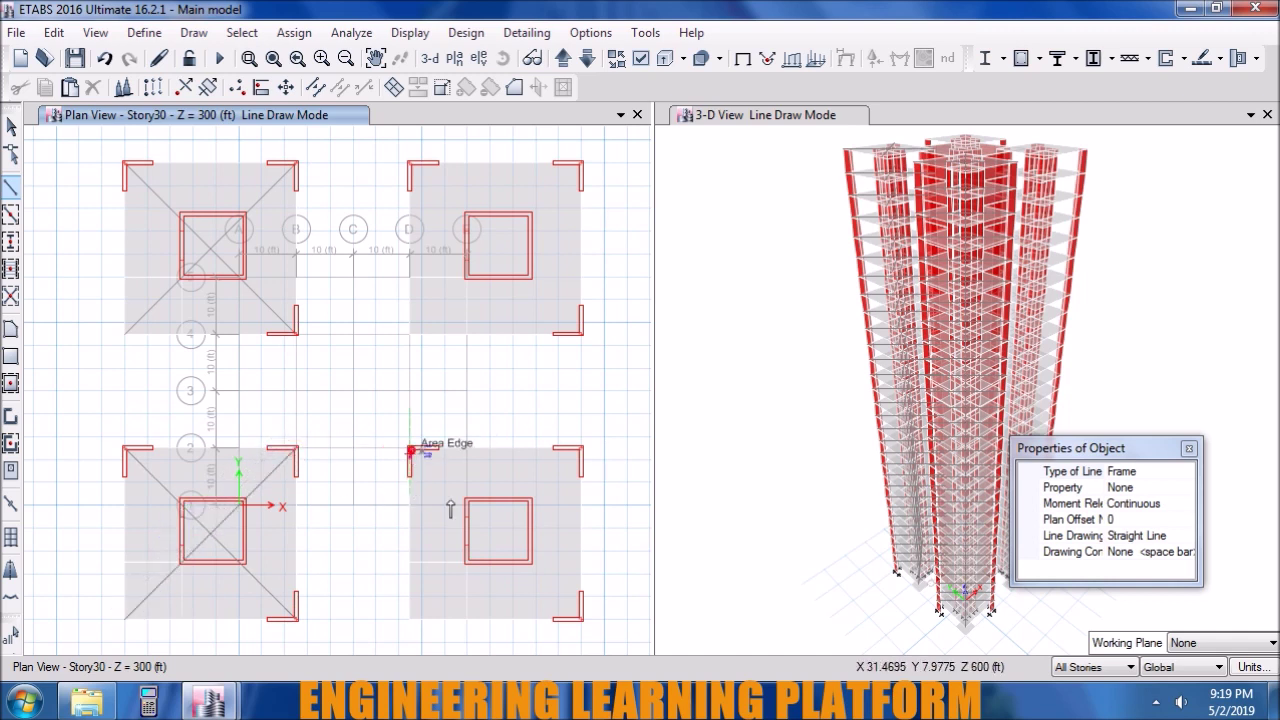
{"action": "left_click", "coordinate": [412, 449]}
{"action": "double_click", "coordinate": [581, 608]}
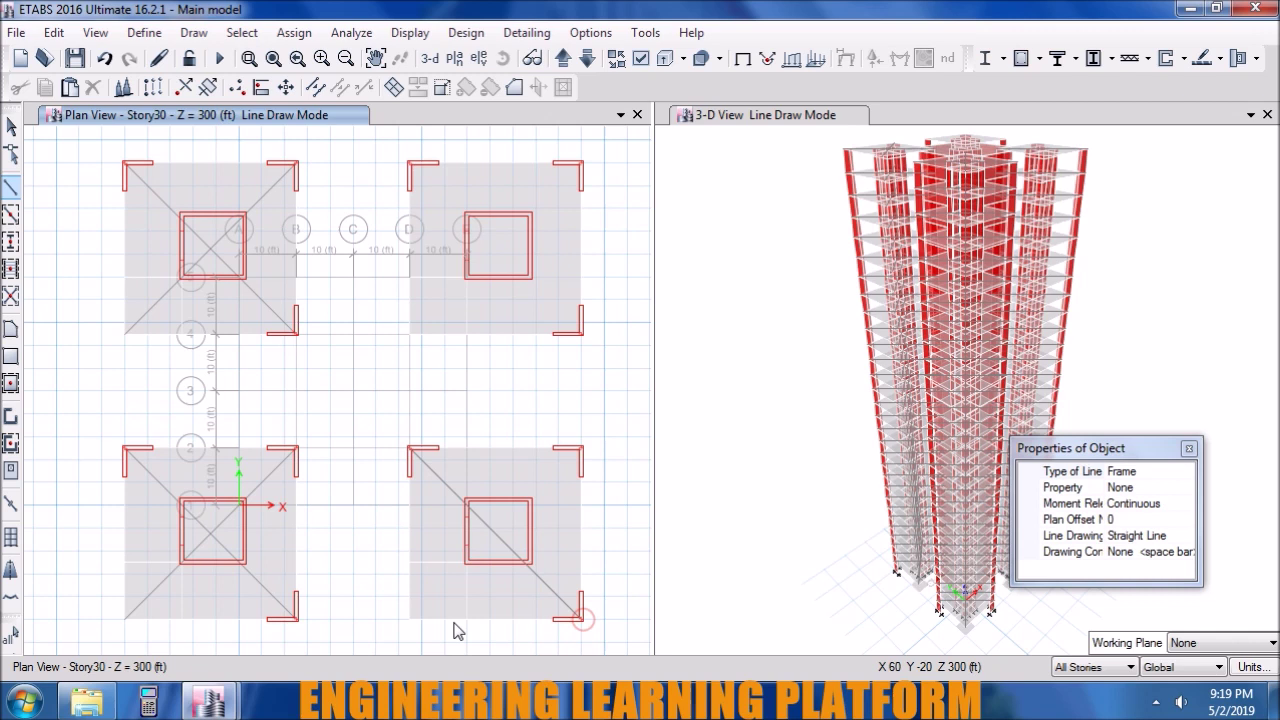
{"action": "left_click", "coordinate": [409, 614]}
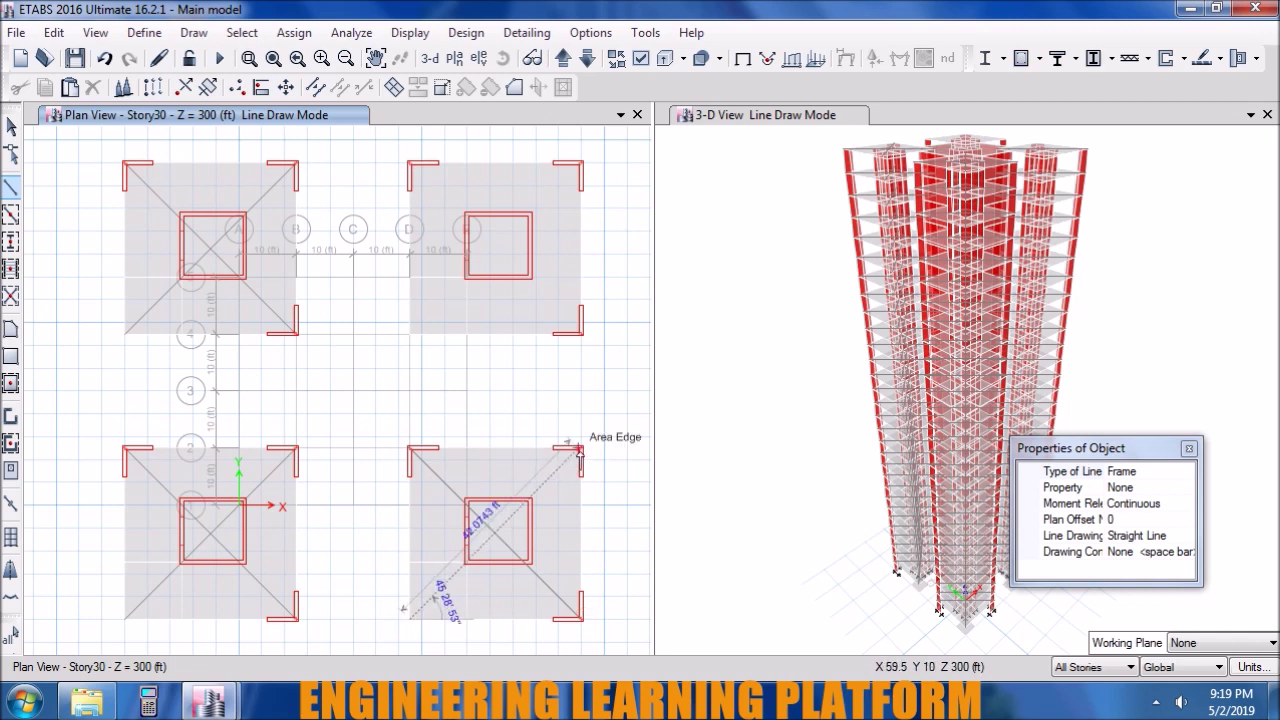
- Complete the lower-right X and select the diagonals in all three blocks
{"action": "double_click", "coordinate": [581, 449]}
{"action": "key", "text": "Escape"}
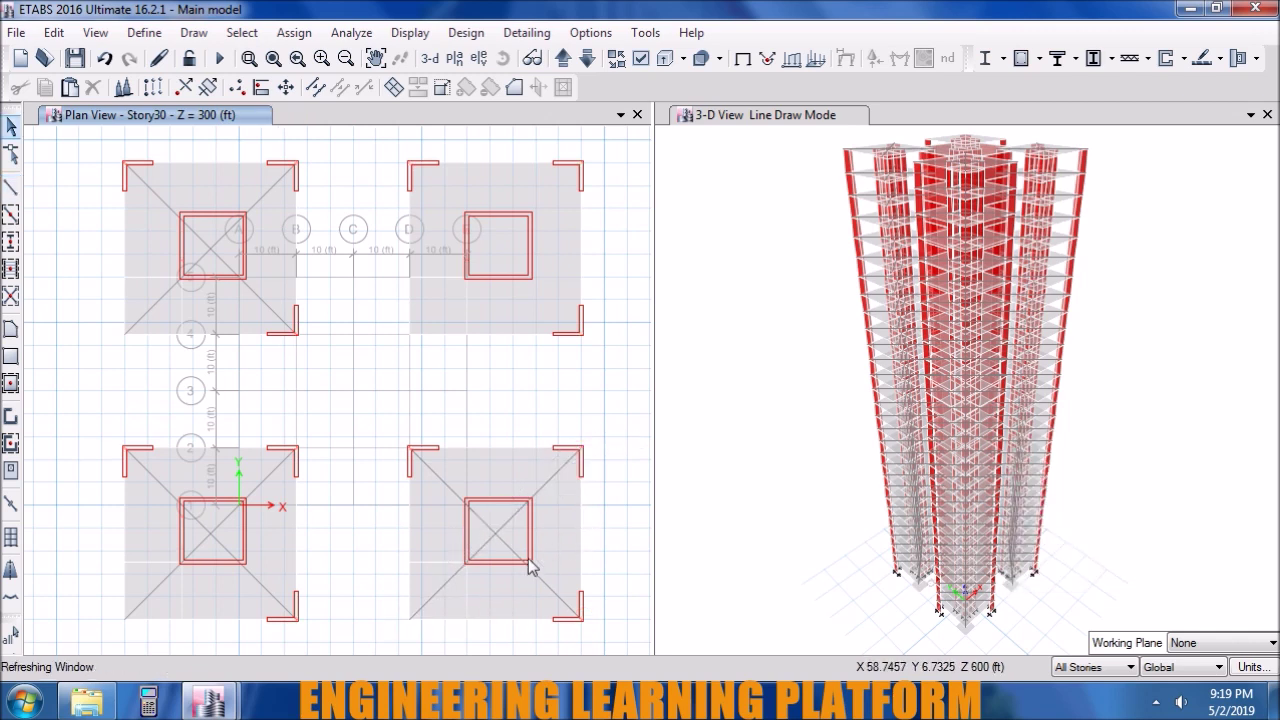
{"action": "left_click_drag", "start_coordinate": [514, 549], "coordinate": [471, 523]}
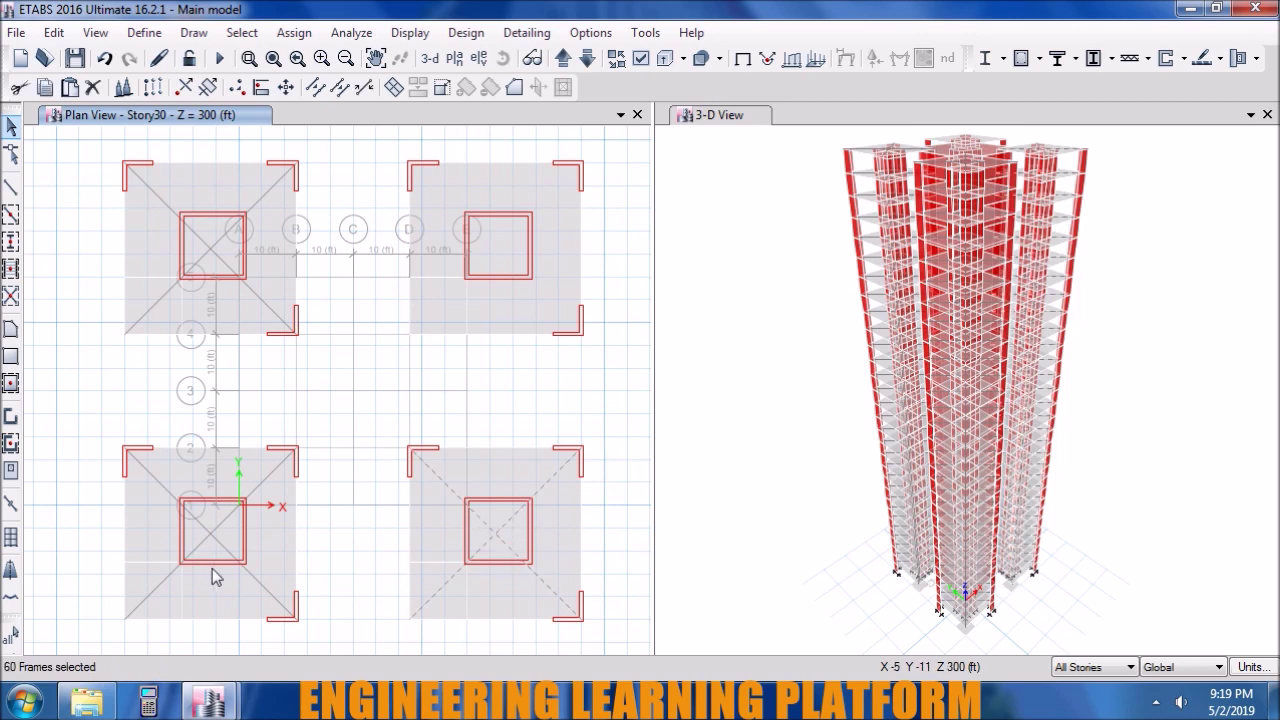
{"action": "left_click_drag", "start_coordinate": [218, 552], "coordinate": [202, 518]}
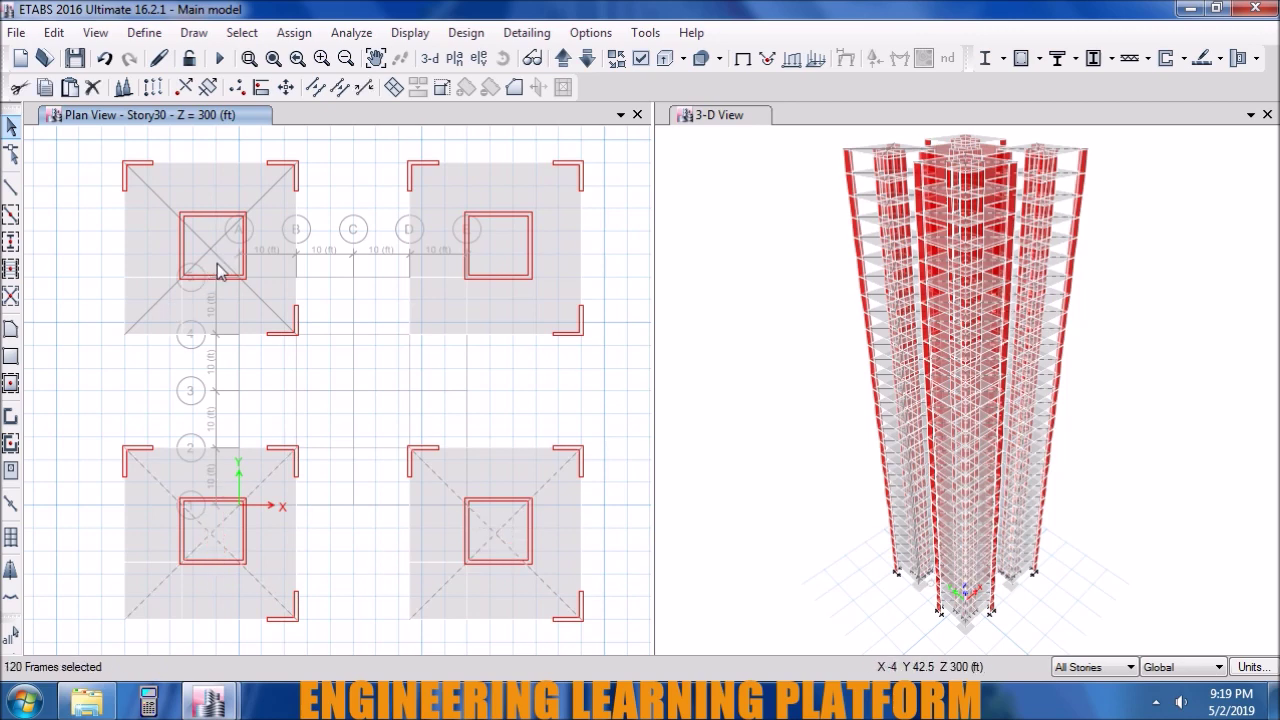
{"action": "left_click_drag", "start_coordinate": [203, 243], "coordinate": [251, 286]}
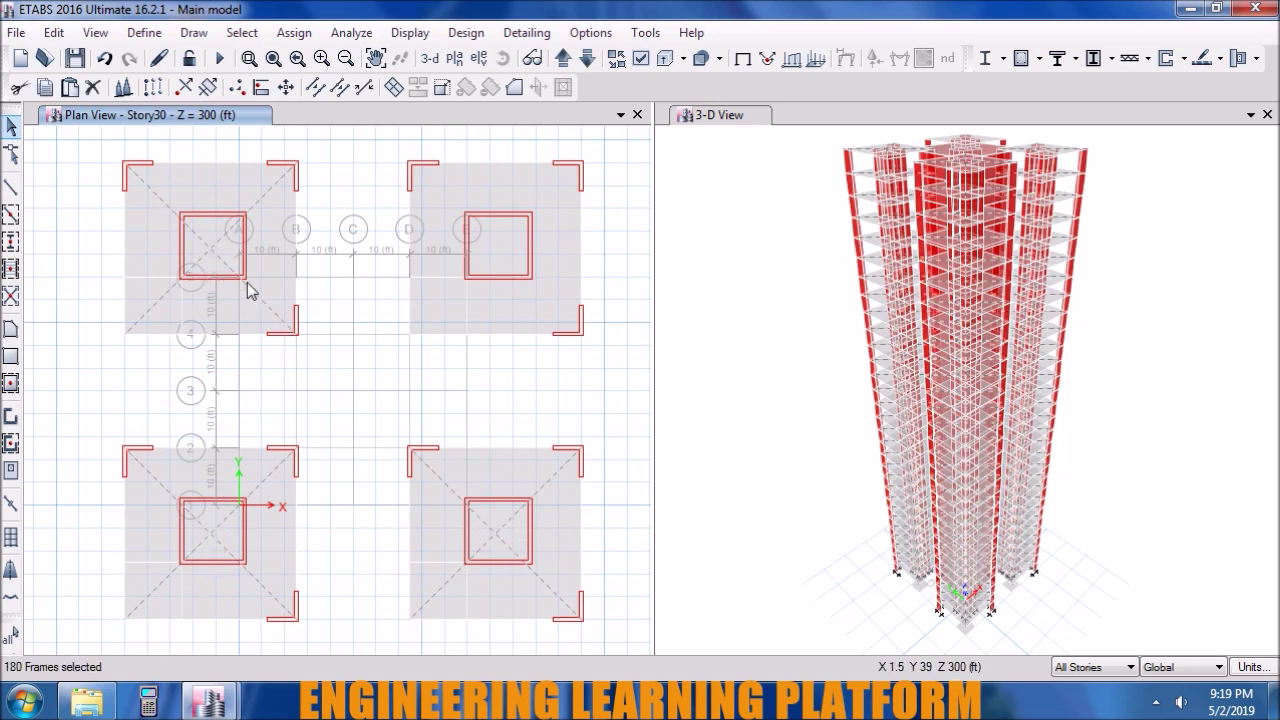
- Divide the selected diagonal frames into two pieces each
{"action": "left_click", "coordinate": [53, 32]}
{"action": "mouse_move", "coordinate": [105, 490]}
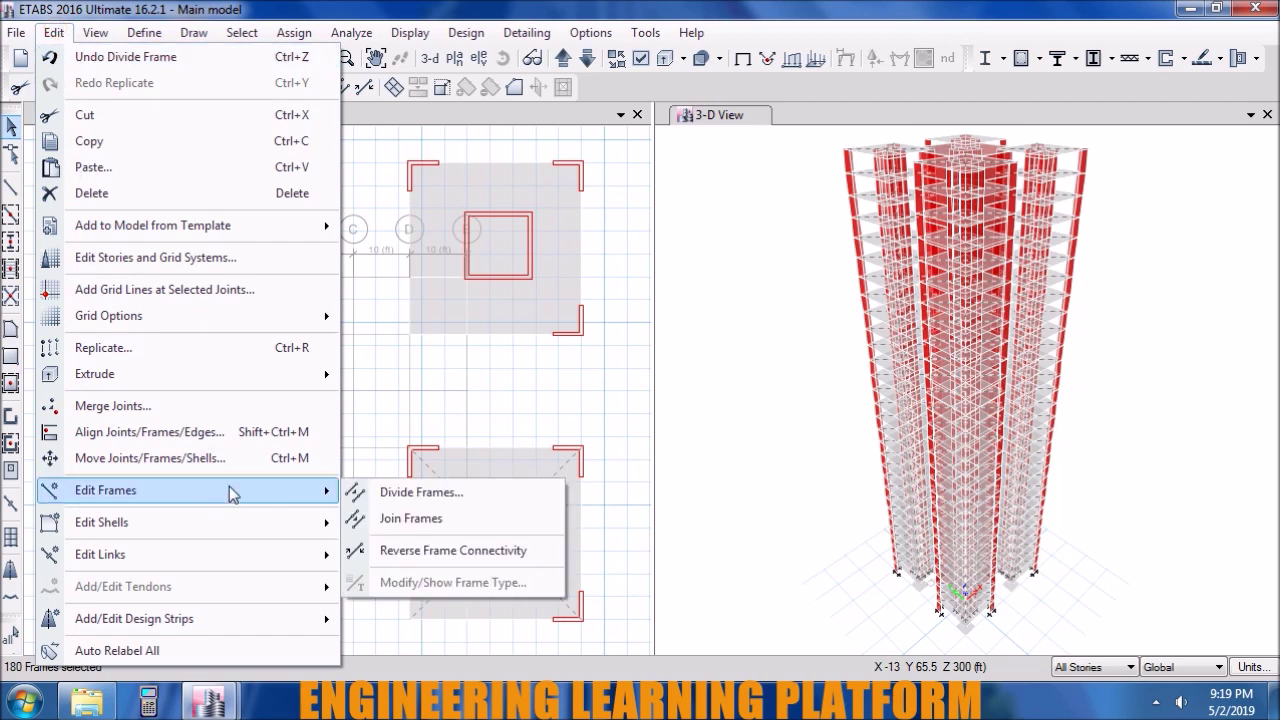
{"action": "left_click", "coordinate": [405, 491]}
{"action": "left_click", "coordinate": [710, 430]}
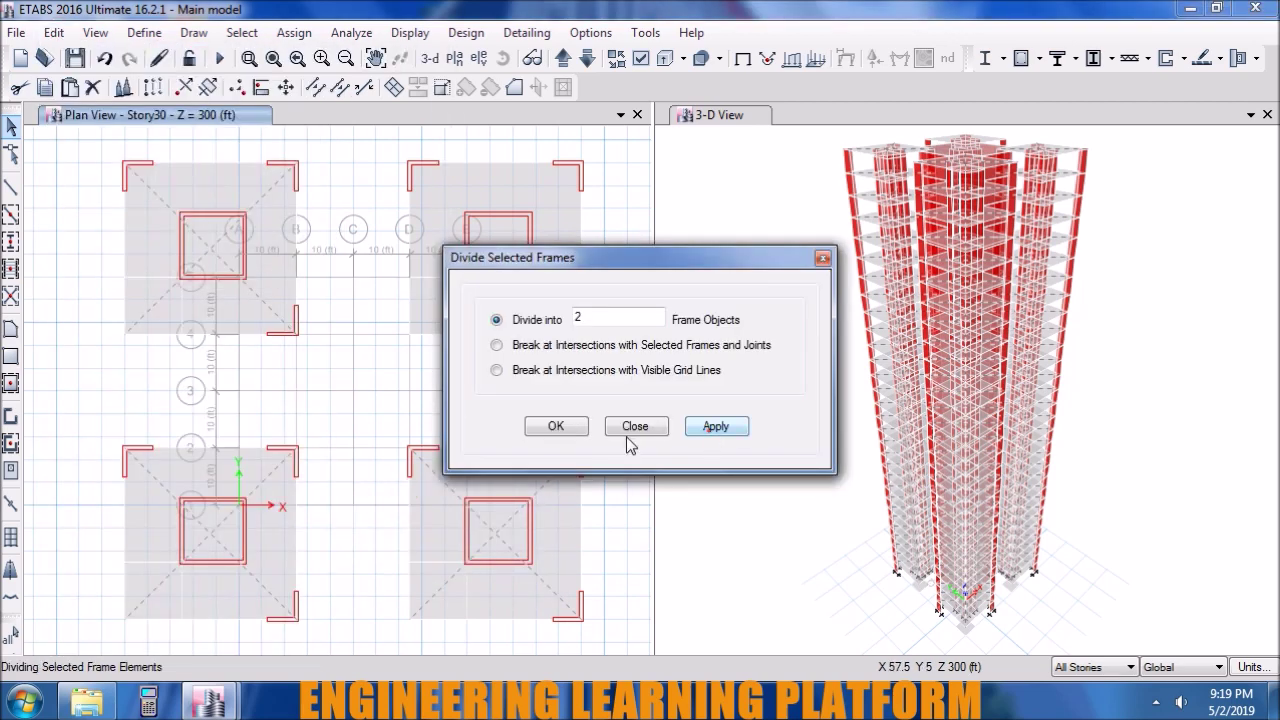
{"action": "left_click", "coordinate": [566, 431]}
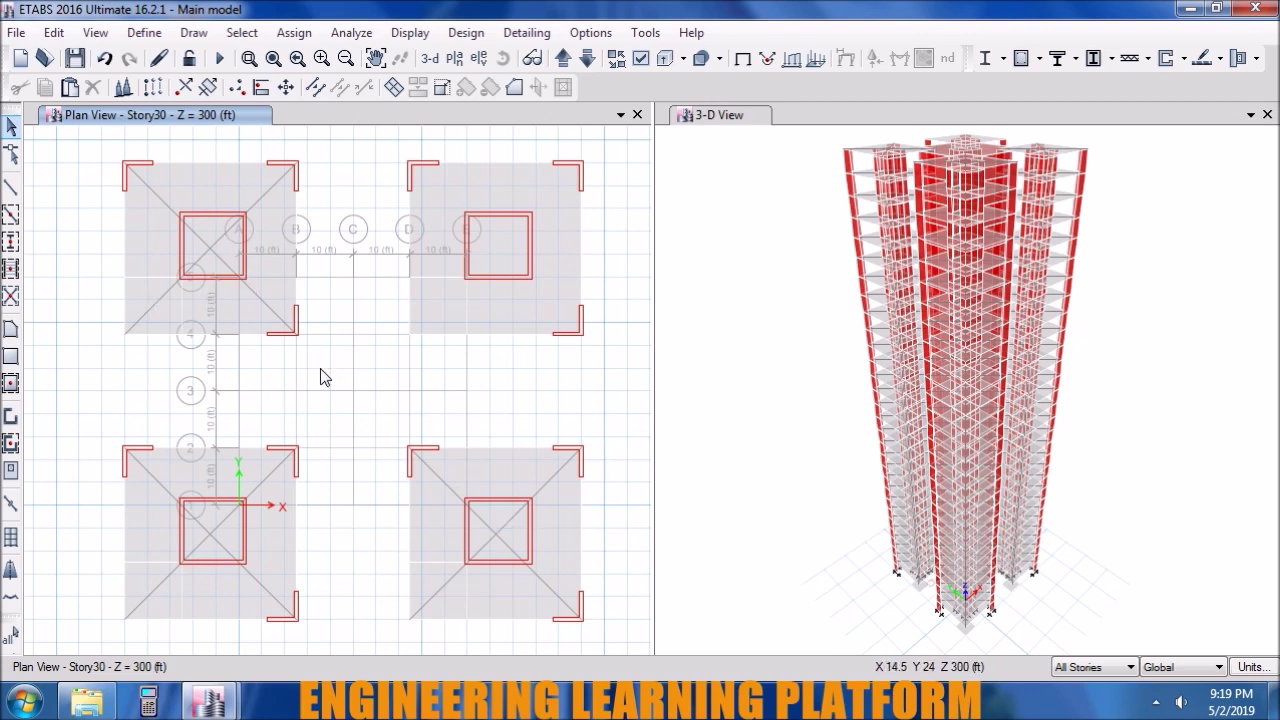
{"action": "left_click_drag", "start_coordinate": [323, 360], "coordinate": [100, 150]}
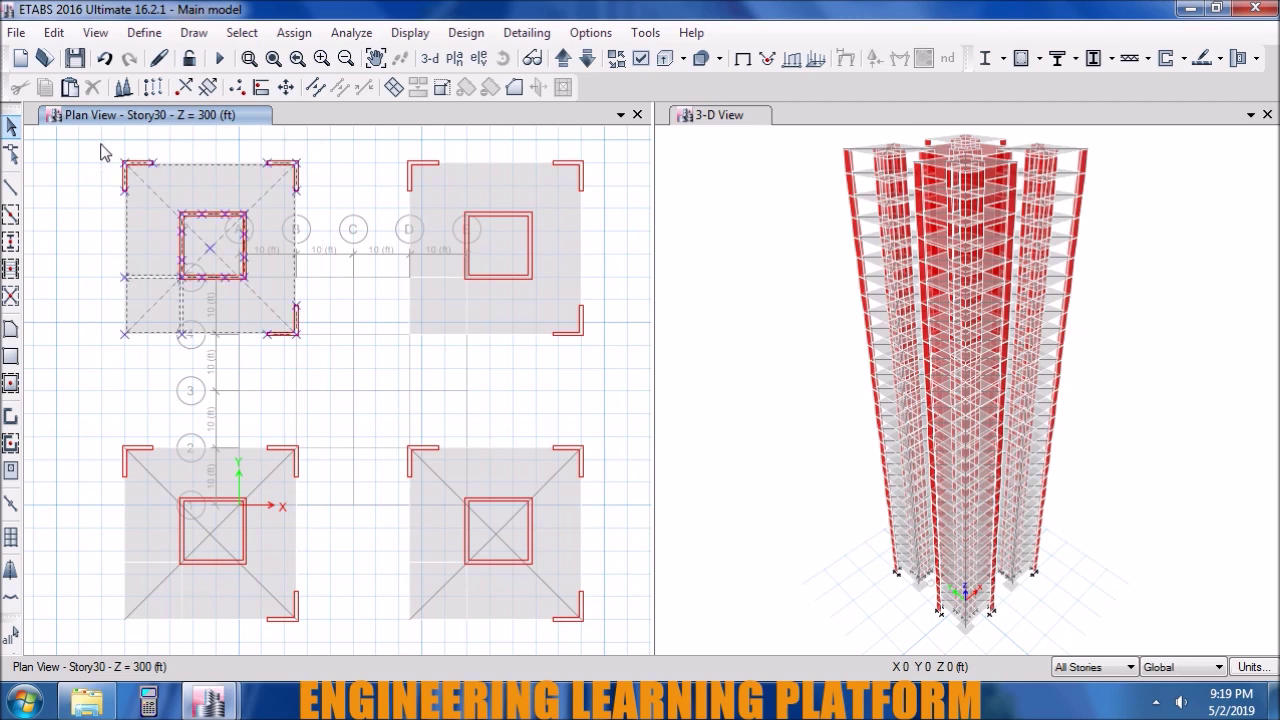
- Radially replicate the upper-left tower by -90° about a centre picked at its core
{"action": "left_click", "coordinate": [52, 32]}
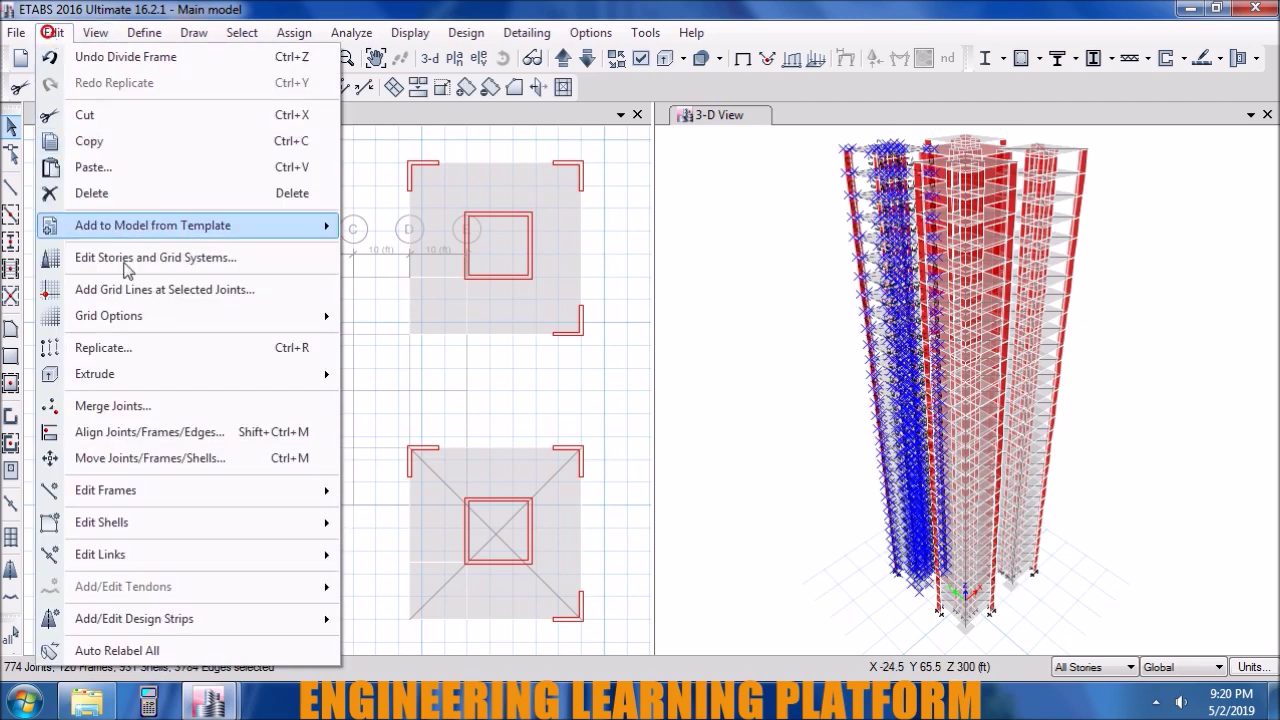
{"action": "left_click", "coordinate": [155, 354]}
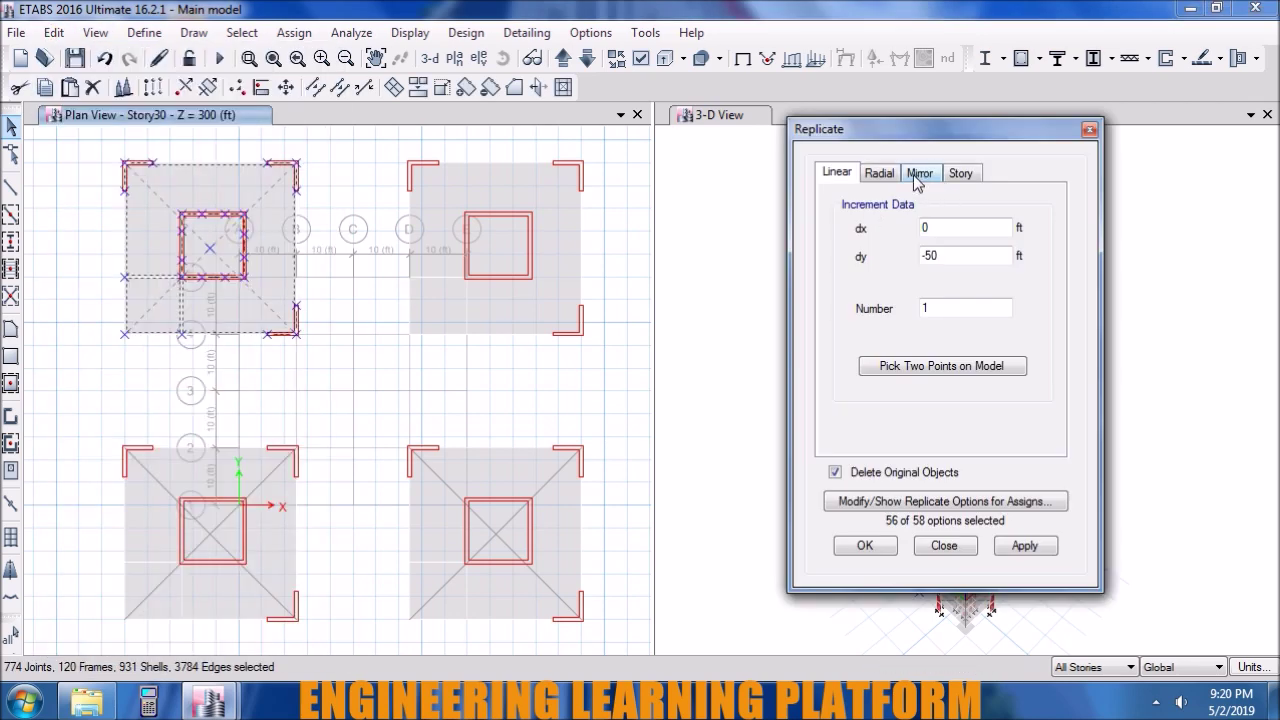
{"action": "left_click", "coordinate": [880, 173]}
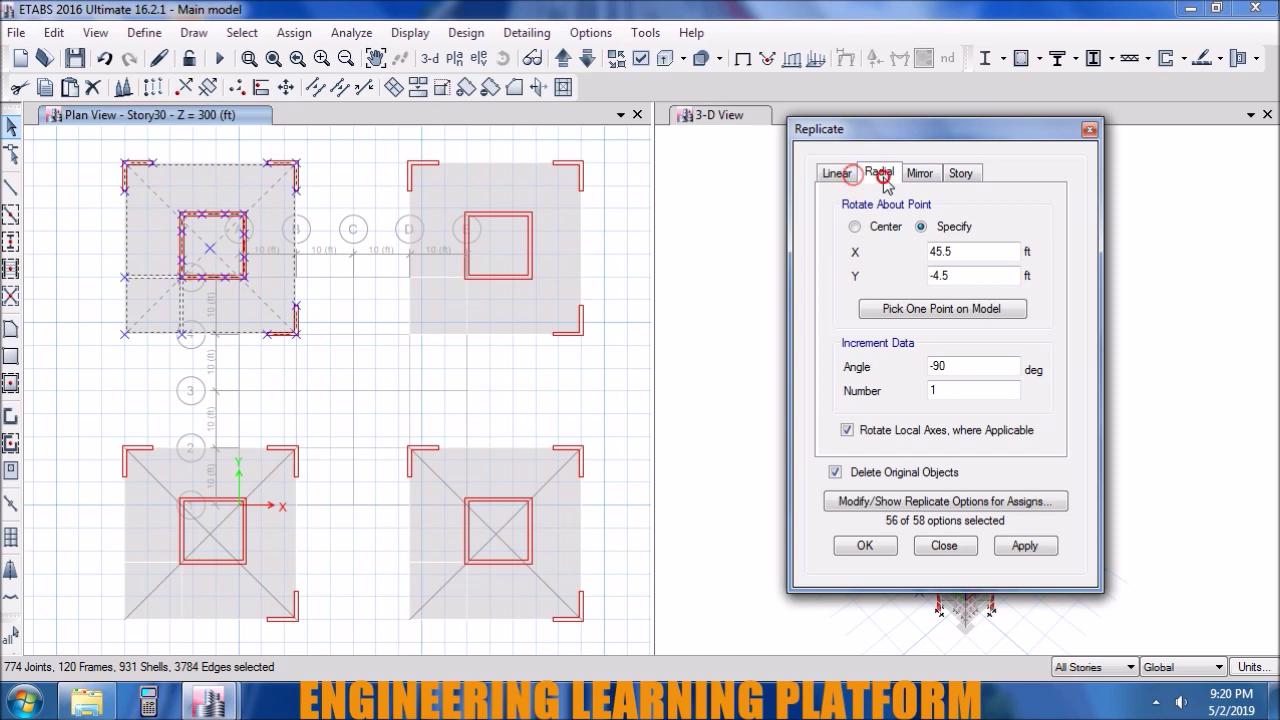
{"action": "left_click", "coordinate": [958, 310]}
{"action": "left_click", "coordinate": [210, 250]}
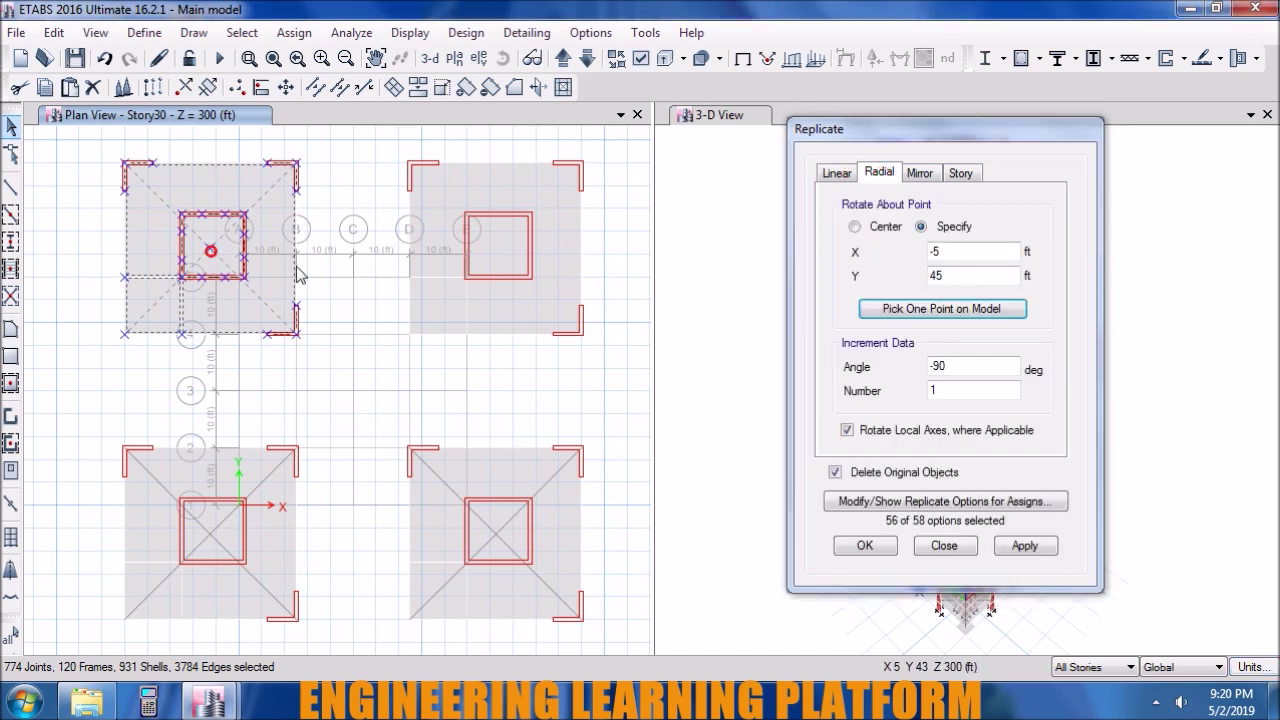
{"action": "left_click", "coordinate": [1020, 547]}
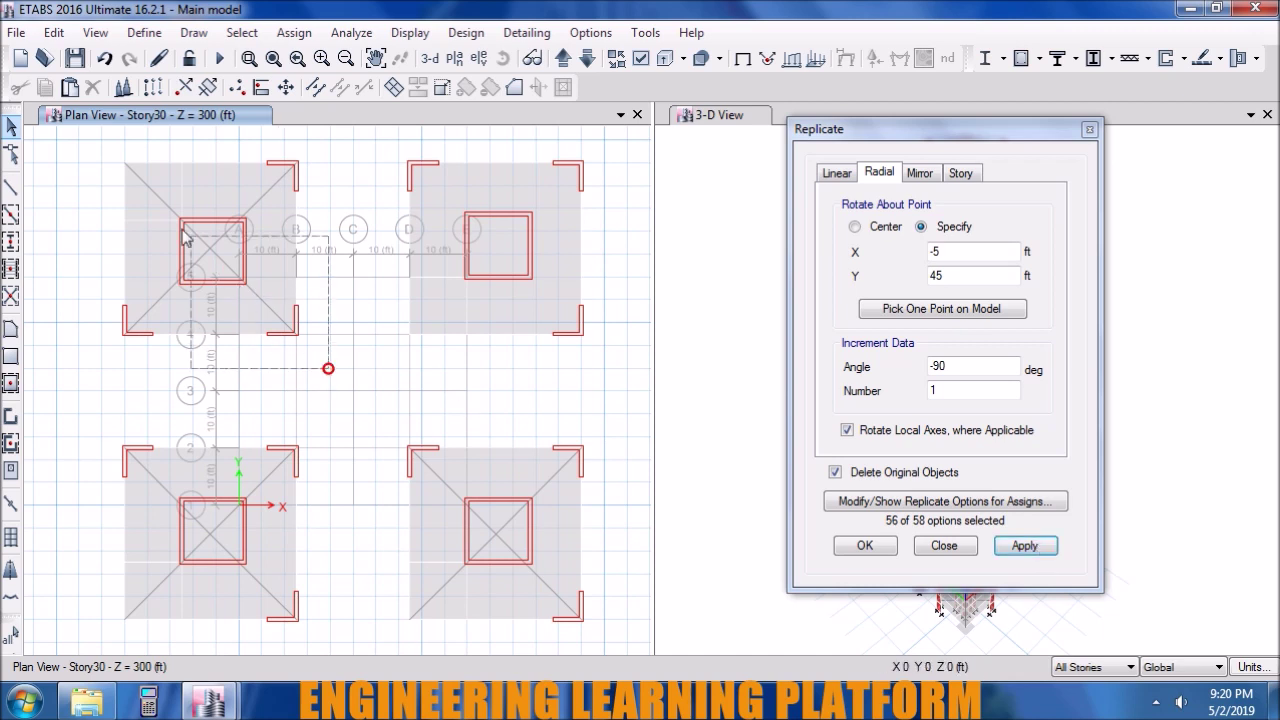
- Reselect the upper-left tower and rotate it -180° about X -5, Y 45
{"action": "left_click_drag", "start_coordinate": [328, 368], "coordinate": [90, 150]}
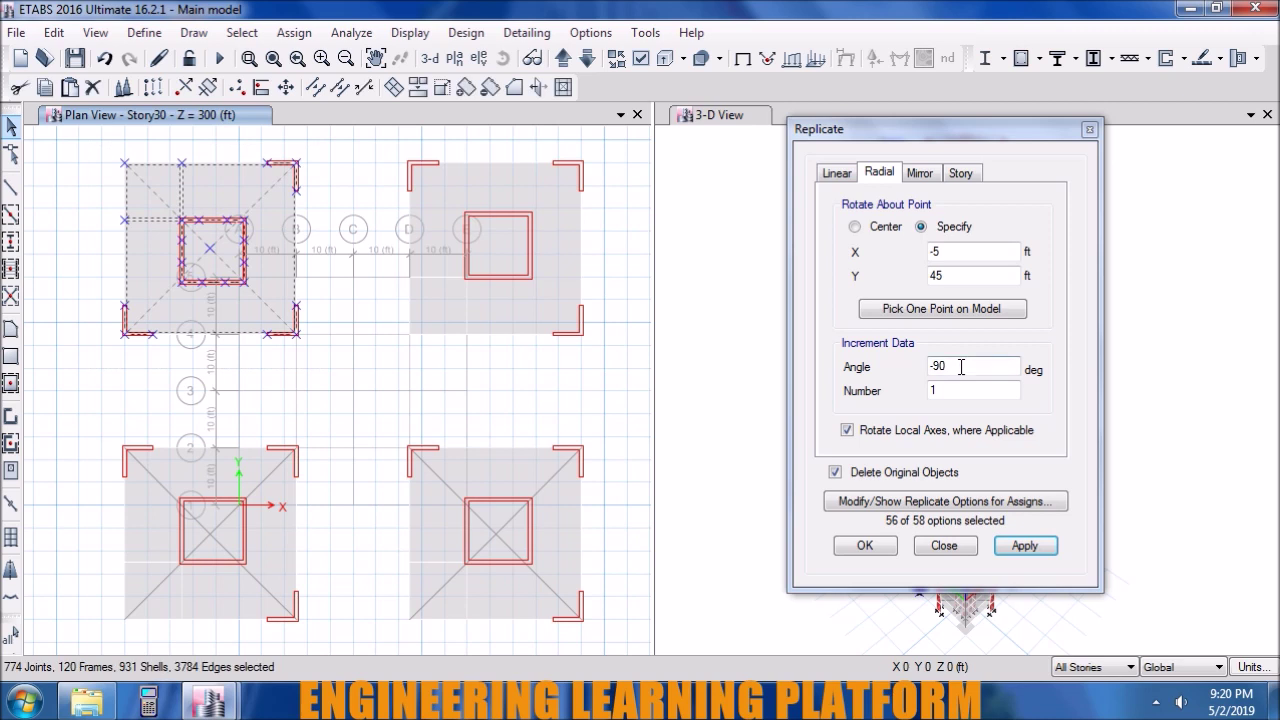
{"action": "left_click_drag", "start_coordinate": [962, 367], "coordinate": [937, 368]}
{"action": "type", "text": "-180"}
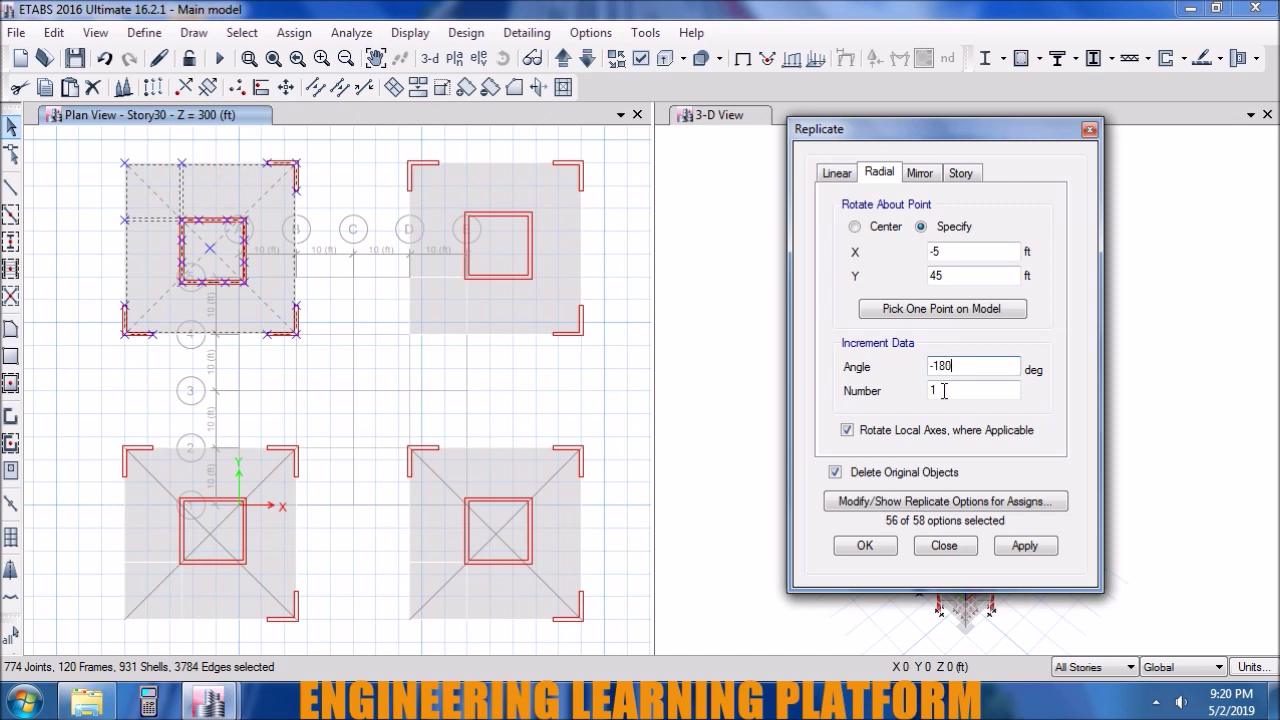
{"action": "left_click", "coordinate": [1012, 541]}
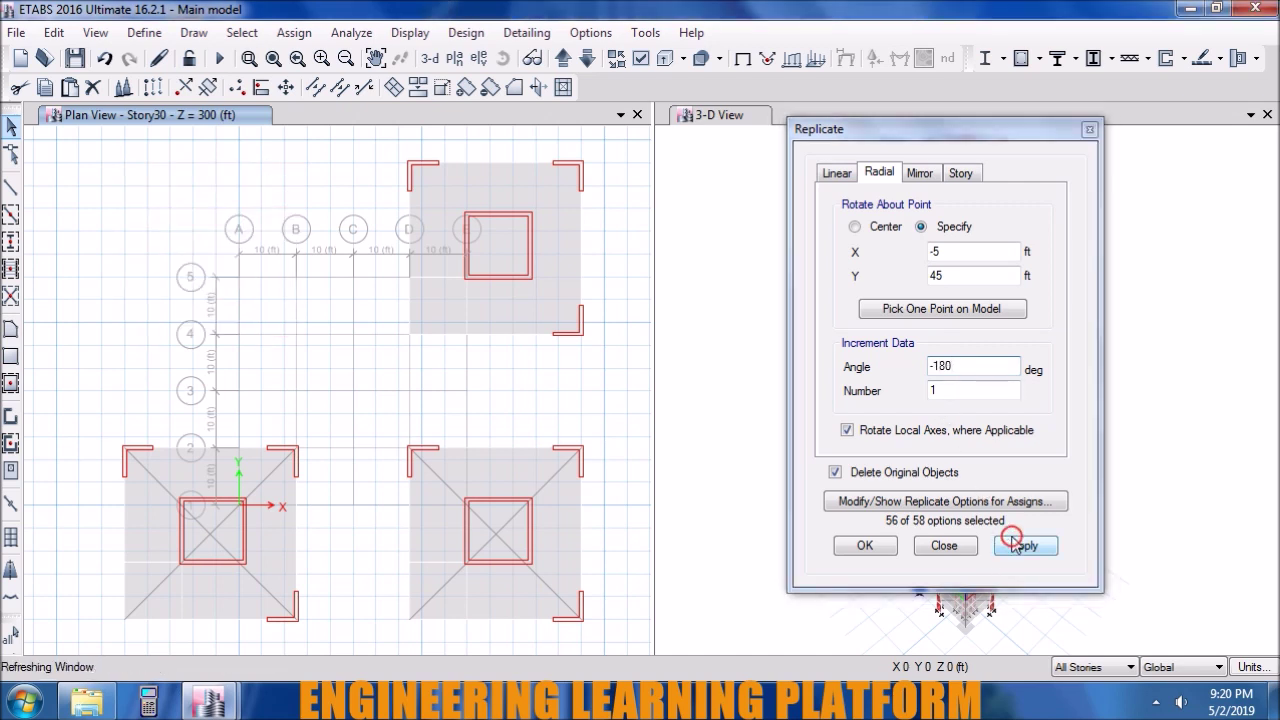
{"action": "left_click", "coordinate": [1012, 545]}
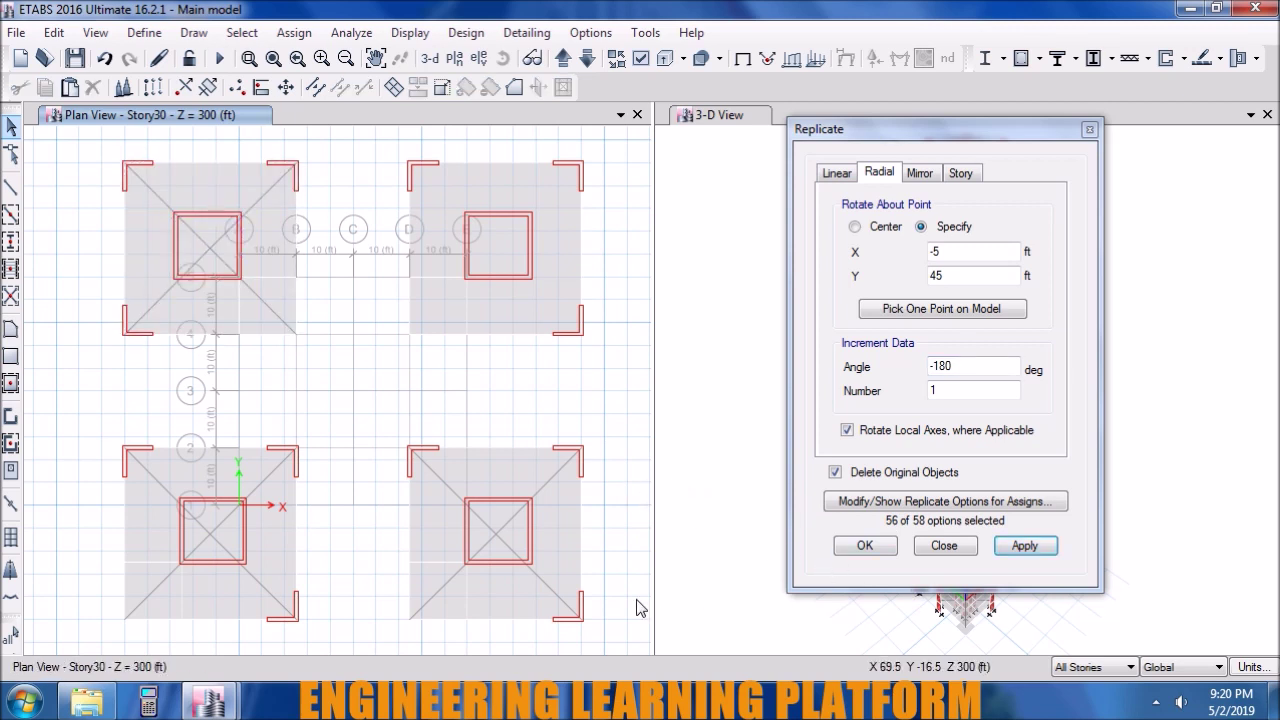
{"action": "left_click_drag", "start_coordinate": [610, 632], "coordinate": [388, 423]}
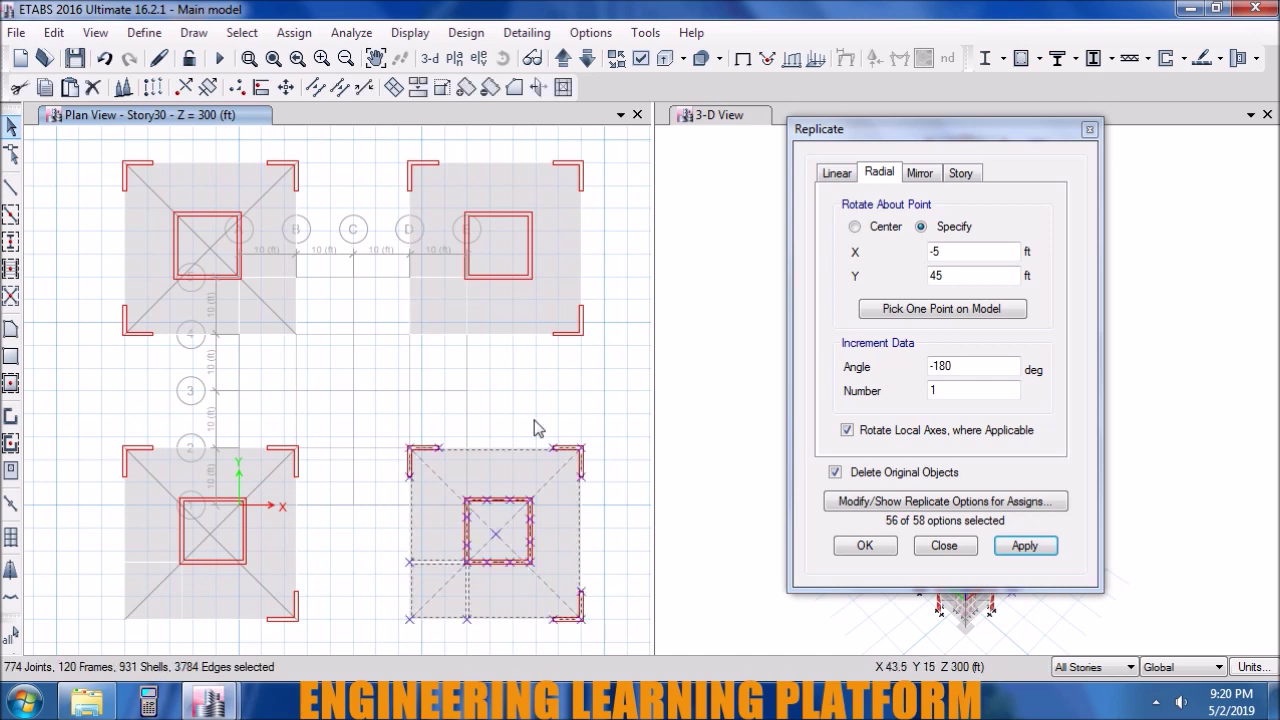
- Rotate the lower-right tower -90° about the point X 45, Y -5
{"action": "left_click", "coordinate": [958, 367]}
{"action": "left_click_drag", "start_coordinate": [958, 367], "coordinate": [940, 366]}
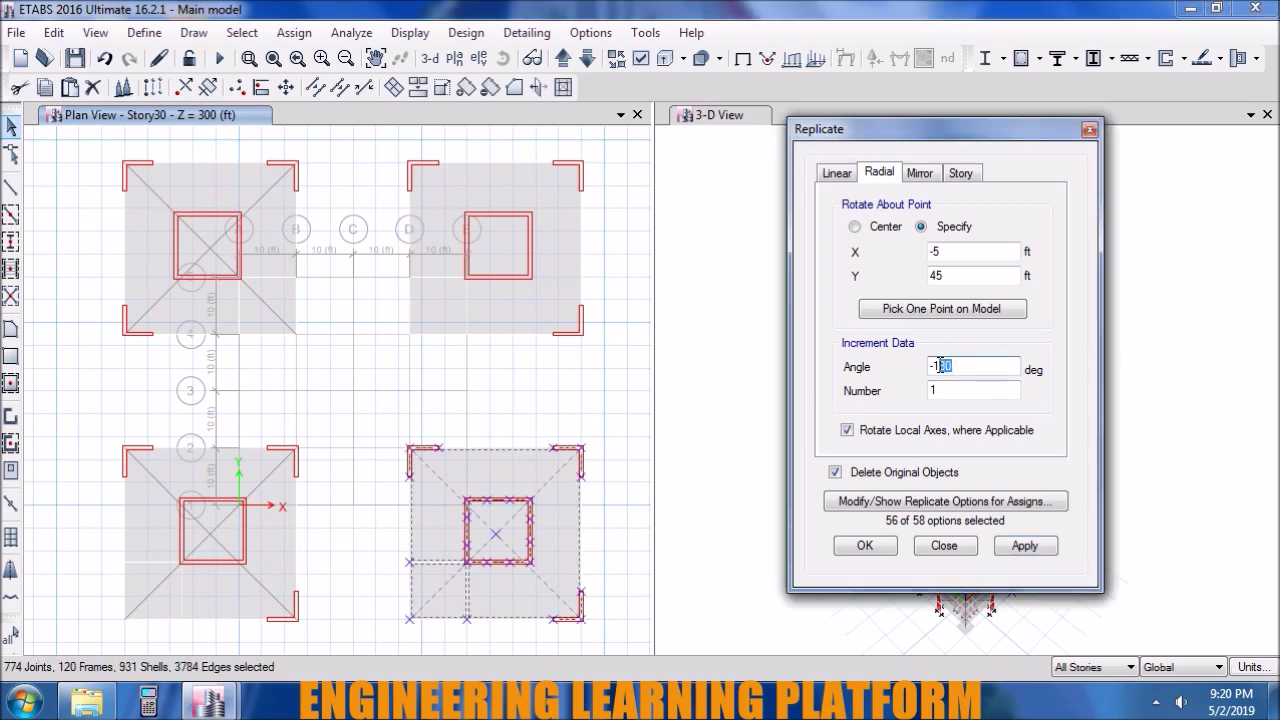
{"action": "type", "text": "-90"}
{"action": "left_click", "coordinate": [985, 312]}
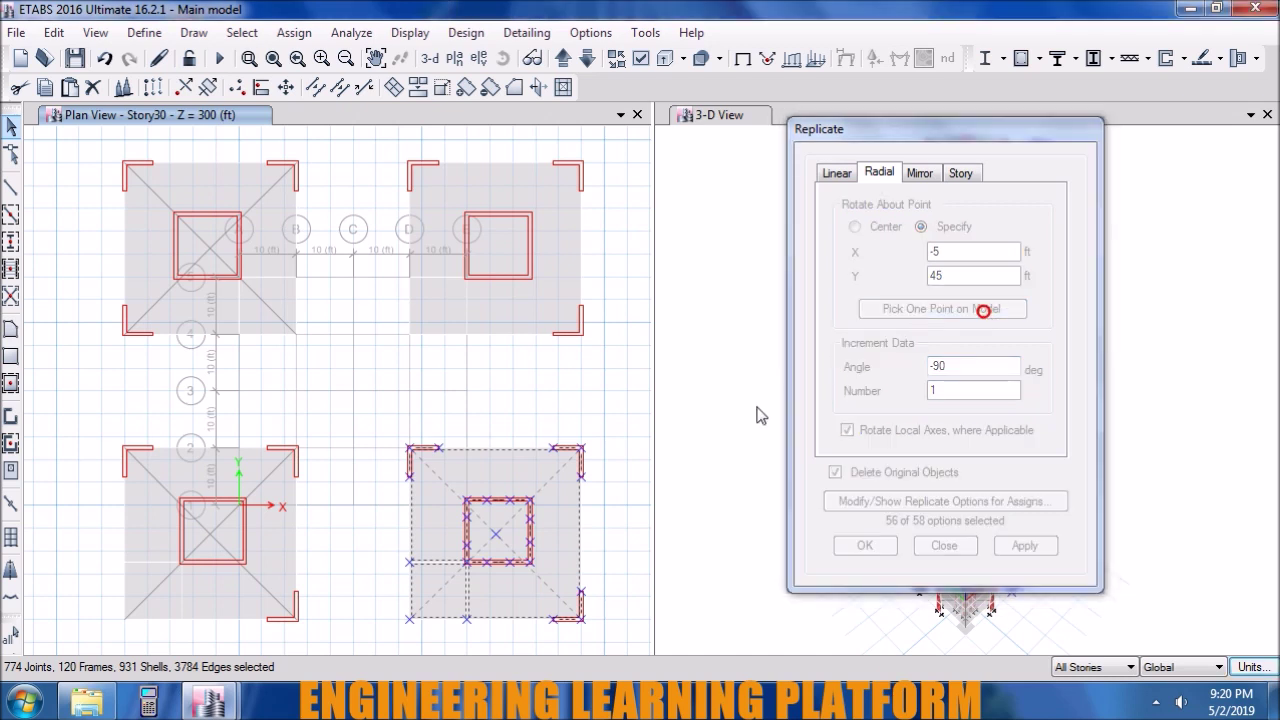
{"action": "left_click", "coordinate": [496, 534]}
{"action": "left_click", "coordinate": [1007, 553]}
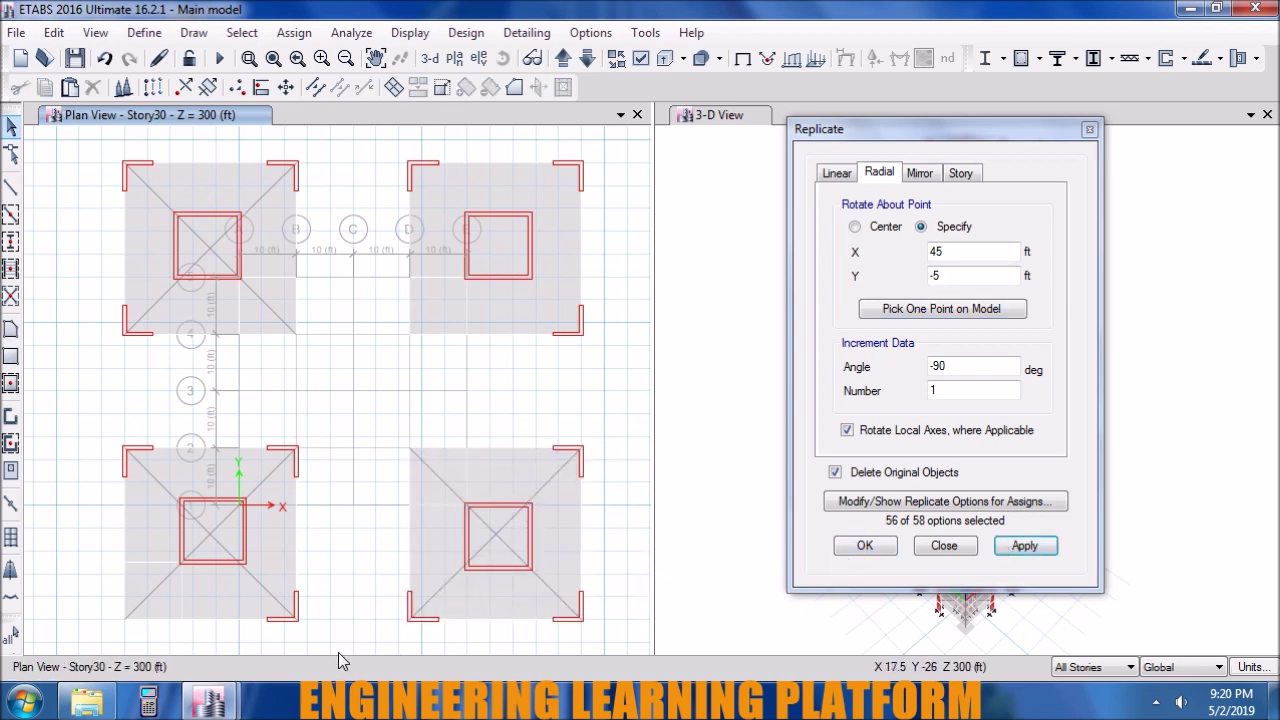
- Rotate the lower-left tower 180° about the point X -5, Y -5
{"action": "left_click_drag", "start_coordinate": [333, 646], "coordinate": [89, 430]}
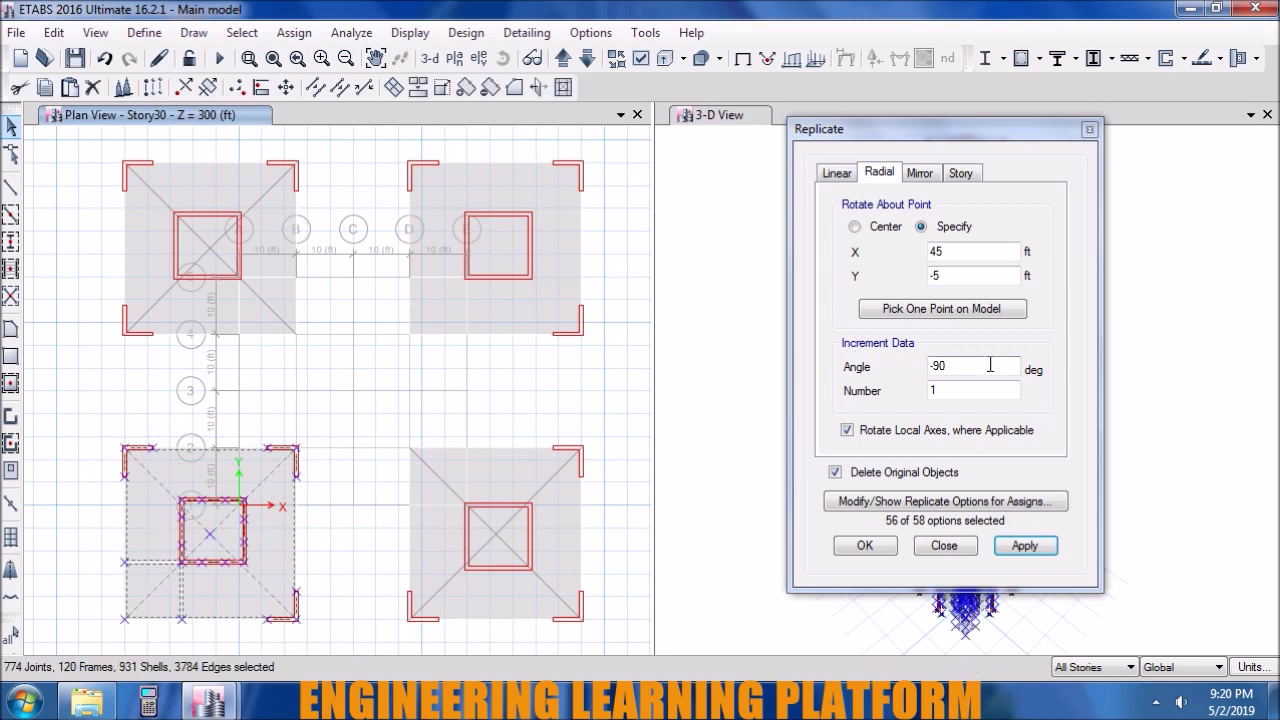
{"action": "left_click_drag", "start_coordinate": [990, 365], "coordinate": [937, 367]}
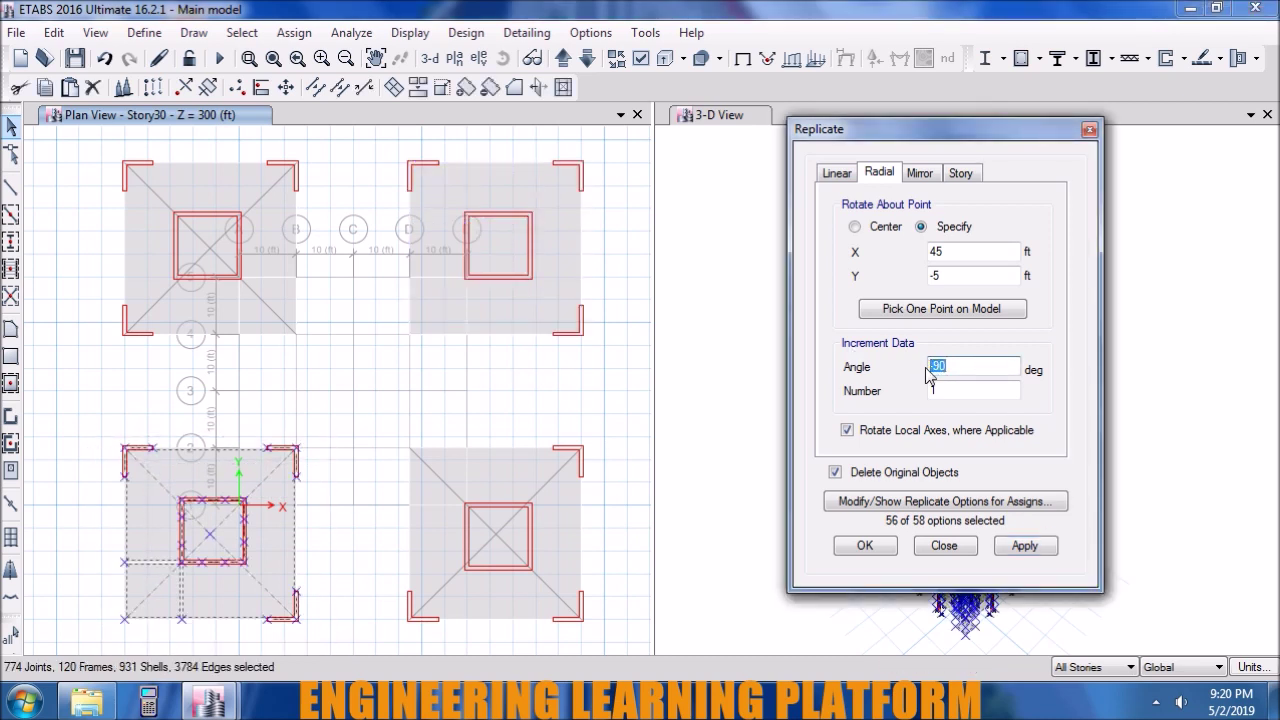
{"action": "type", "text": "180"}
{"action": "left_click", "coordinate": [952, 310]}
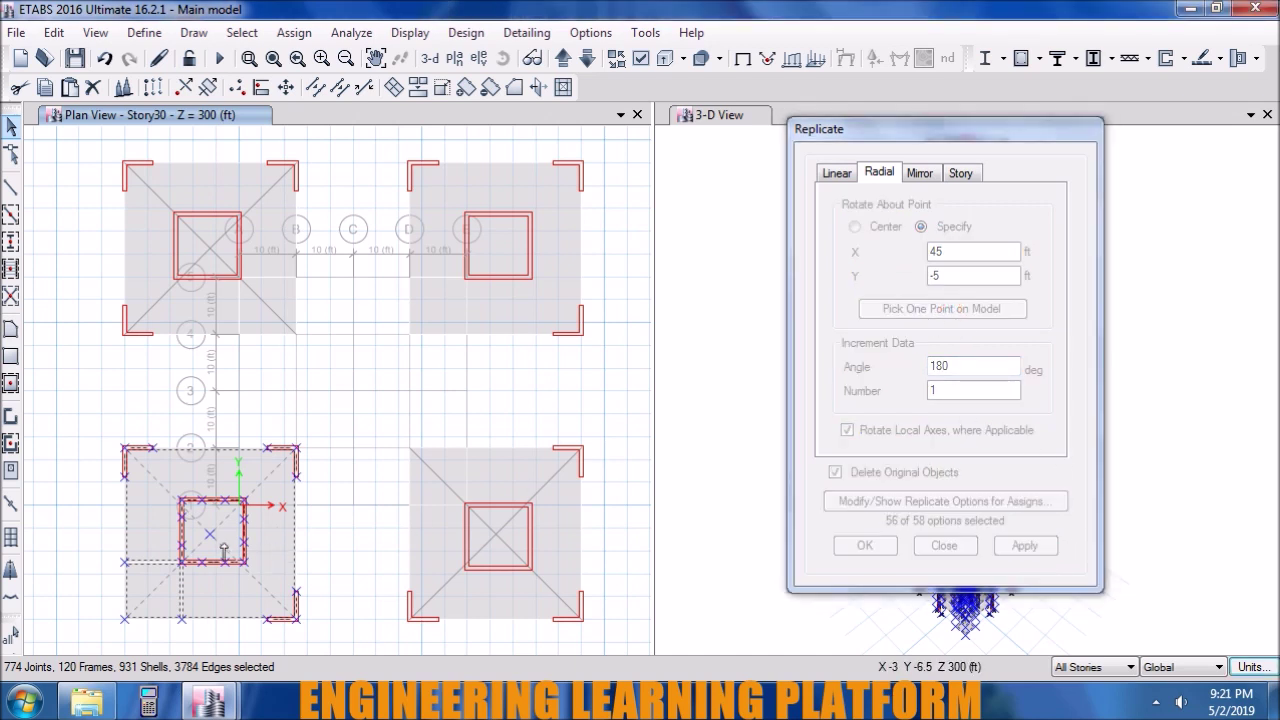
{"action": "left_click", "coordinate": [209, 539]}
{"action": "left_click", "coordinate": [1024, 547]}
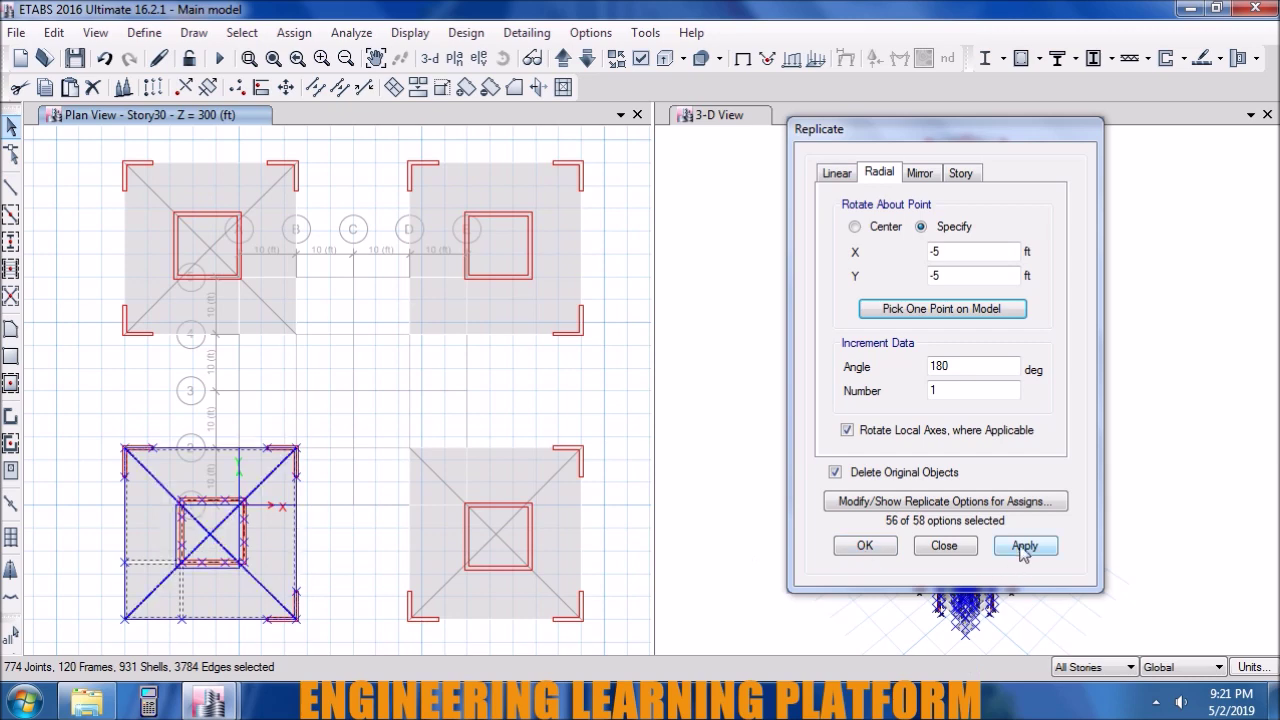
{"action": "left_click", "coordinate": [858, 547]}
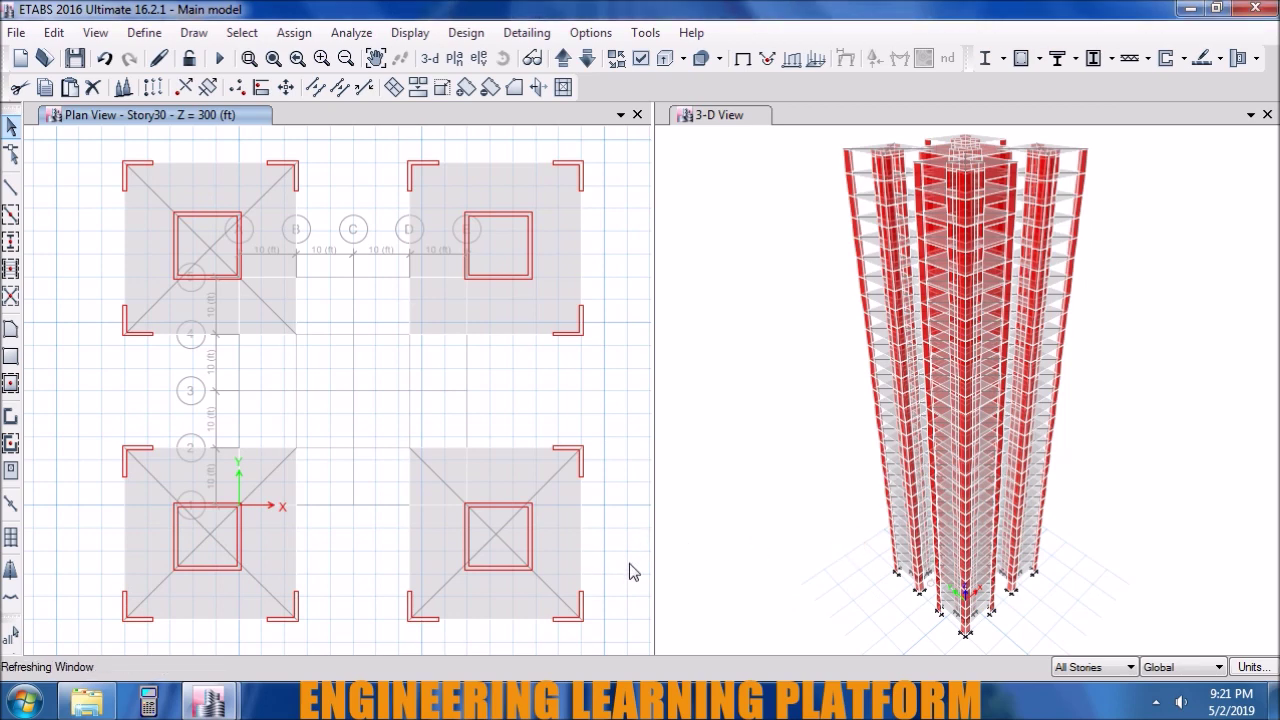
- Close the 3-D view and show all objects so the central core reappears
{"action": "left_click", "coordinate": [1267, 115]}
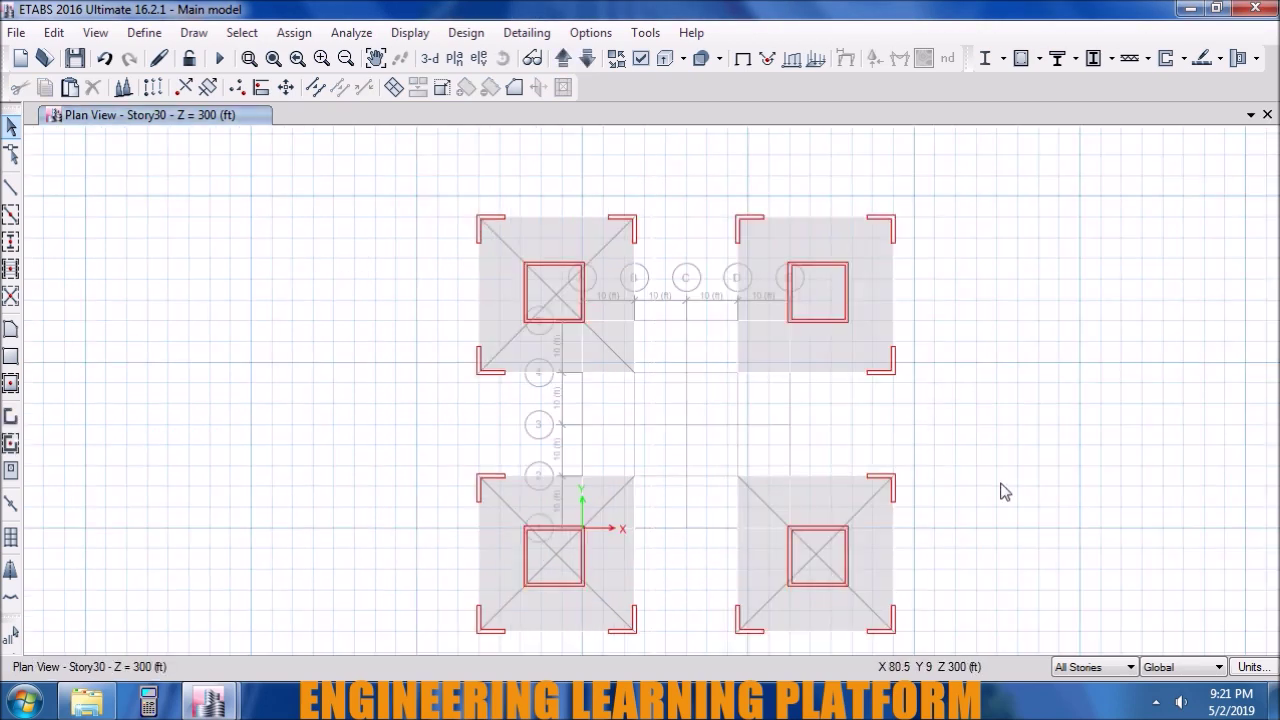
{"action": "right_click", "coordinate": [965, 452]}
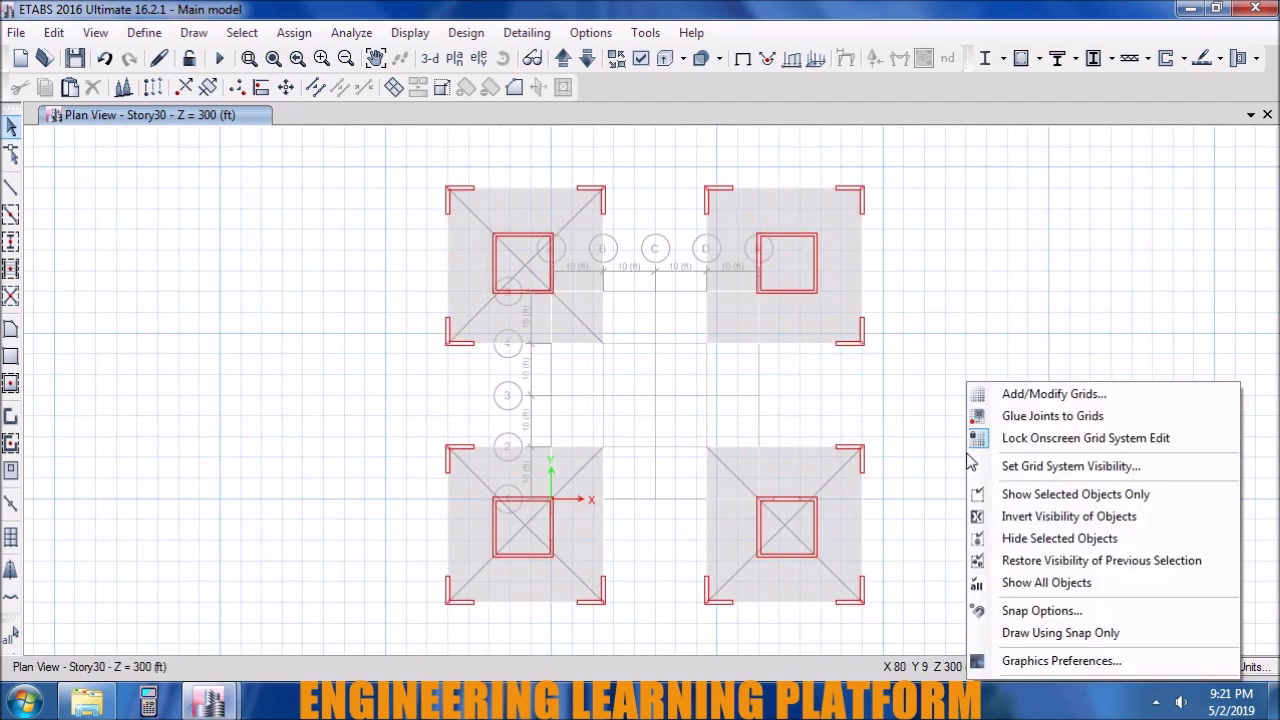
{"action": "left_click", "coordinate": [1048, 582]}
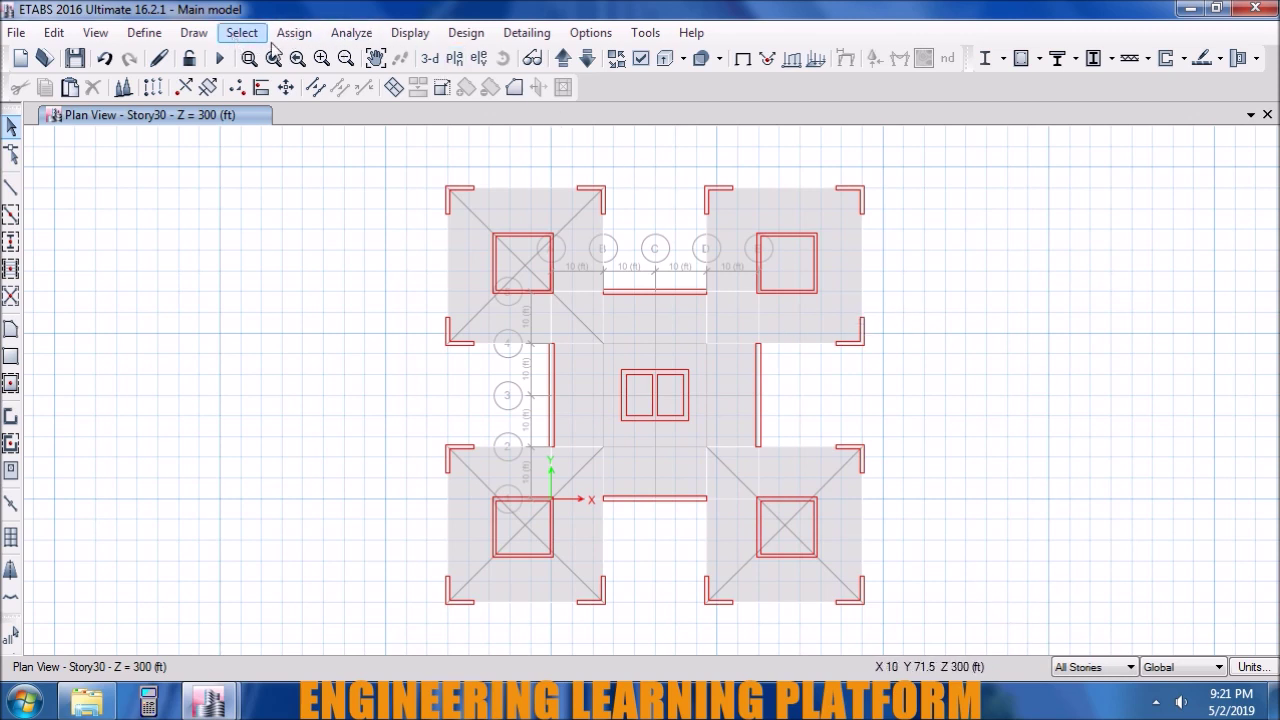
- Run Check Model with all checks enabled and confirm there are no warnings
{"action": "left_click", "coordinate": [351, 32]}
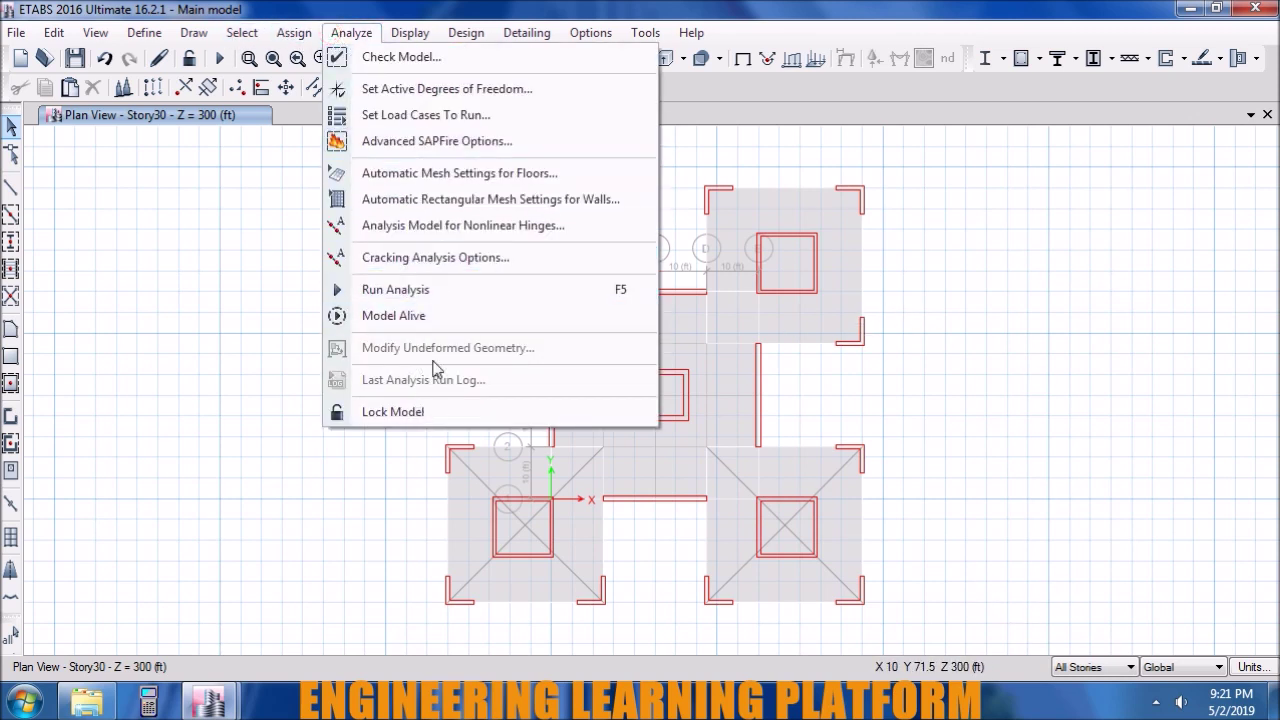
{"action": "left_click", "coordinate": [438, 57]}
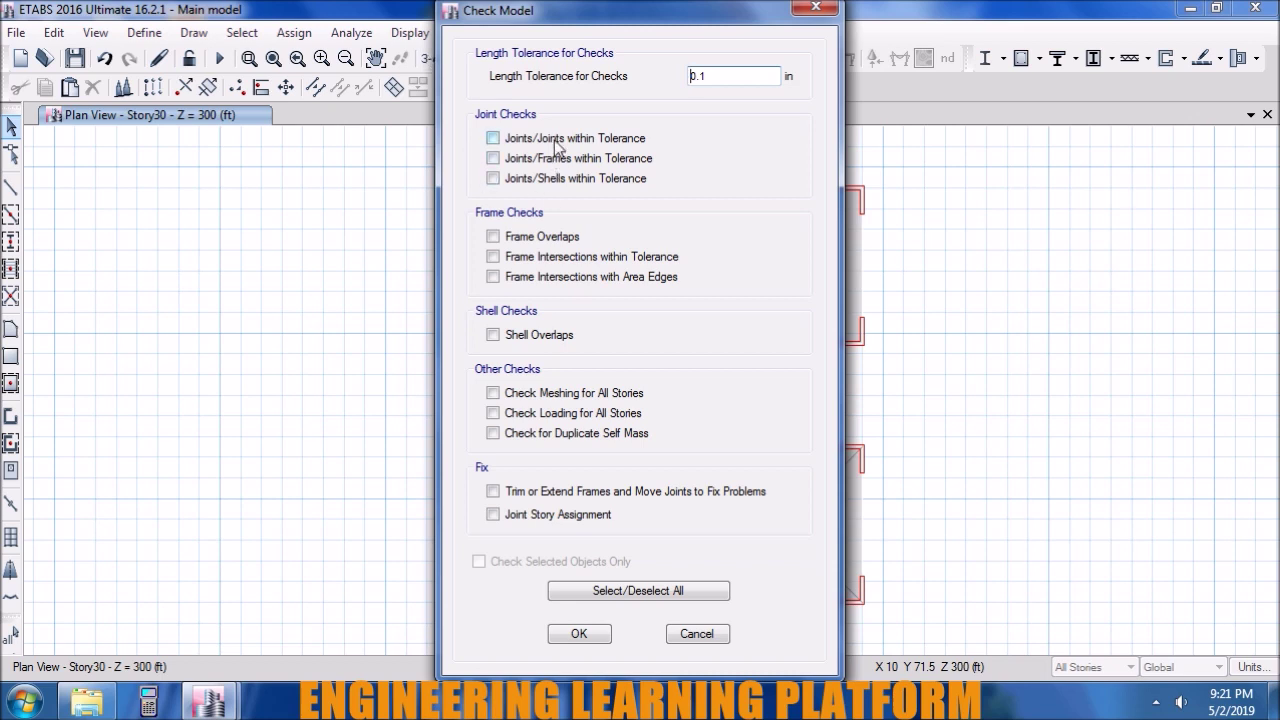
{"action": "left_click", "coordinate": [531, 342]}
{"action": "left_click", "coordinate": [594, 634]}
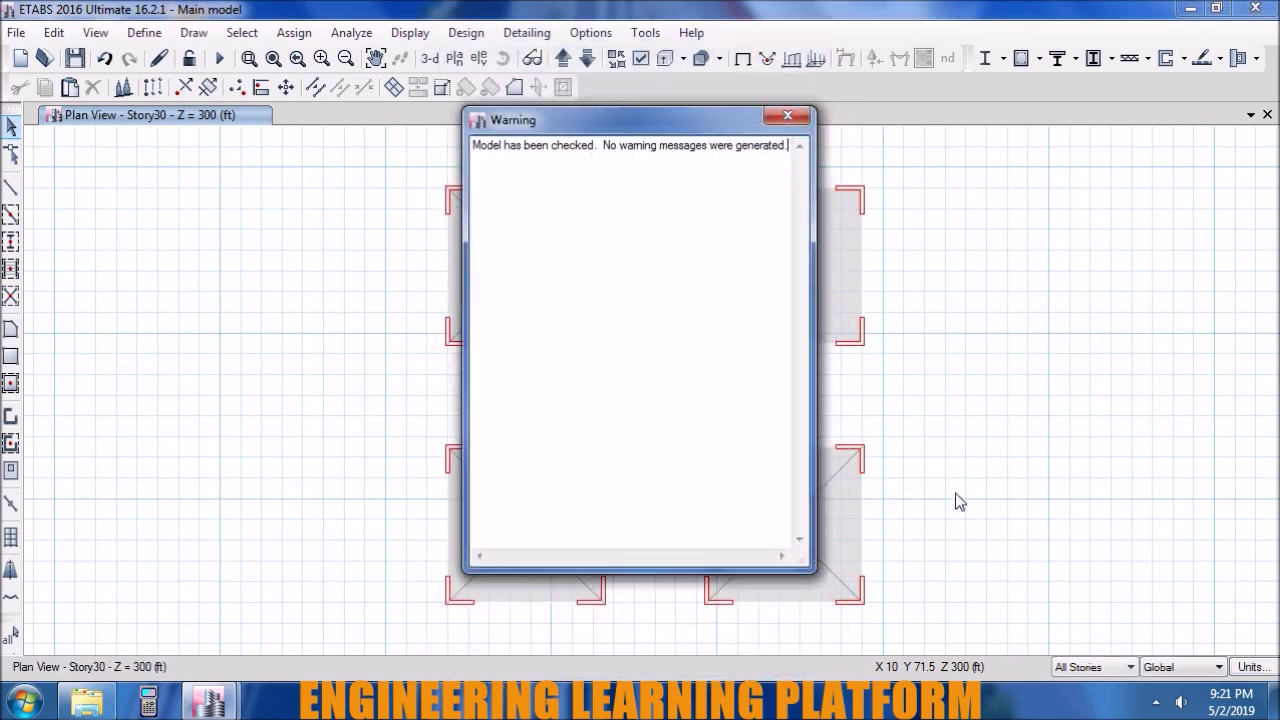
{"action": "left_click", "coordinate": [805, 114]}
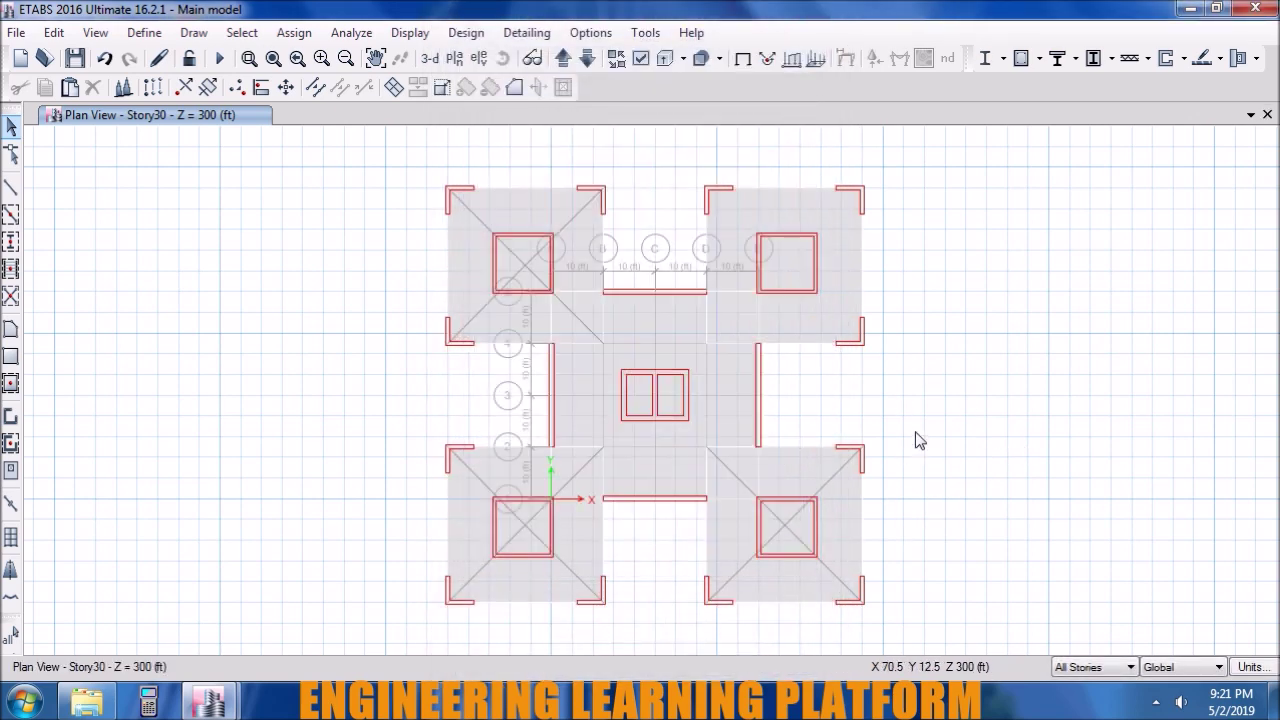
- Delete the diagonals and centre joints in the lower-right, upper-left and lower-left cores
{"action": "left_click", "coordinate": [771, 516]}
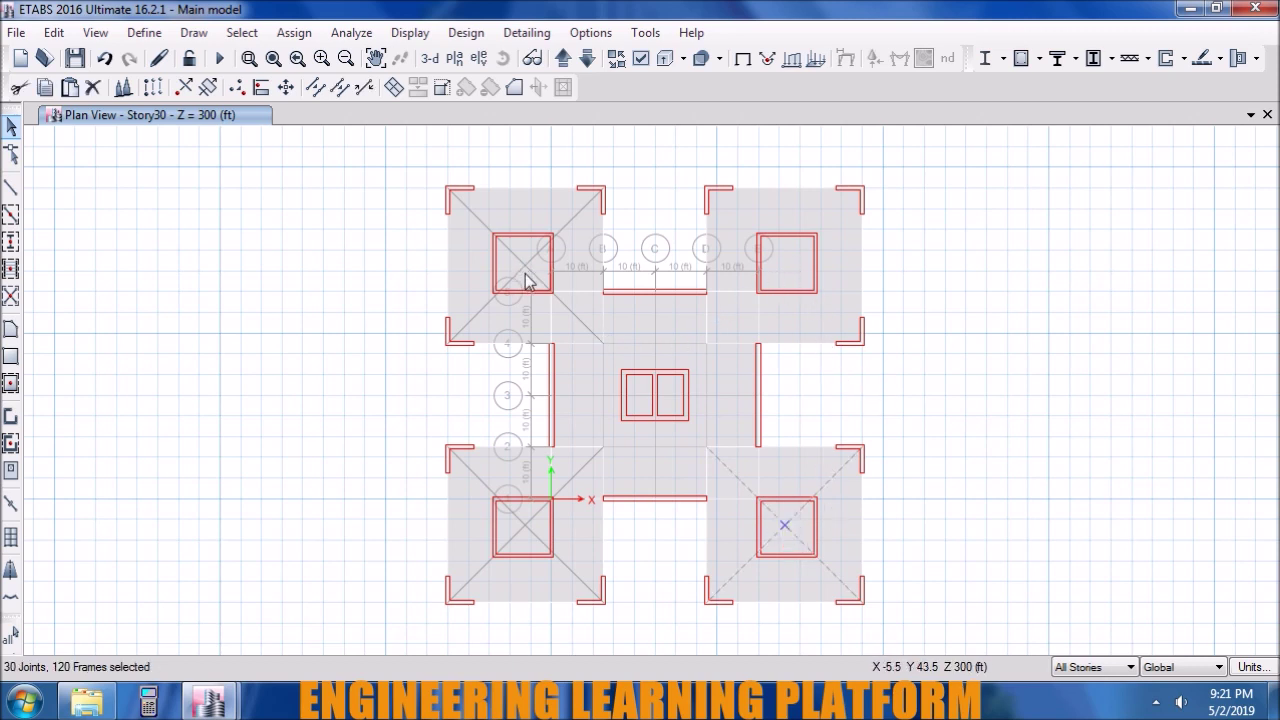
{"action": "left_click", "coordinate": [540, 553]}
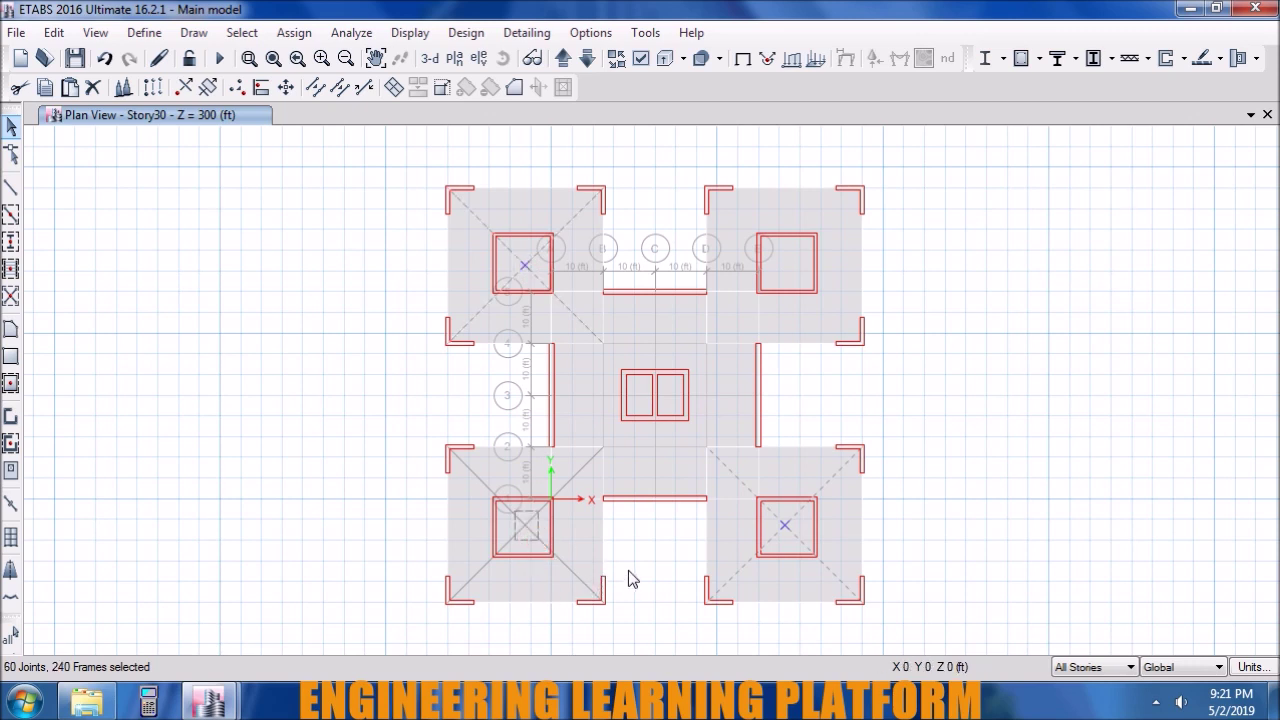
{"action": "left_click", "coordinate": [602, 537]}
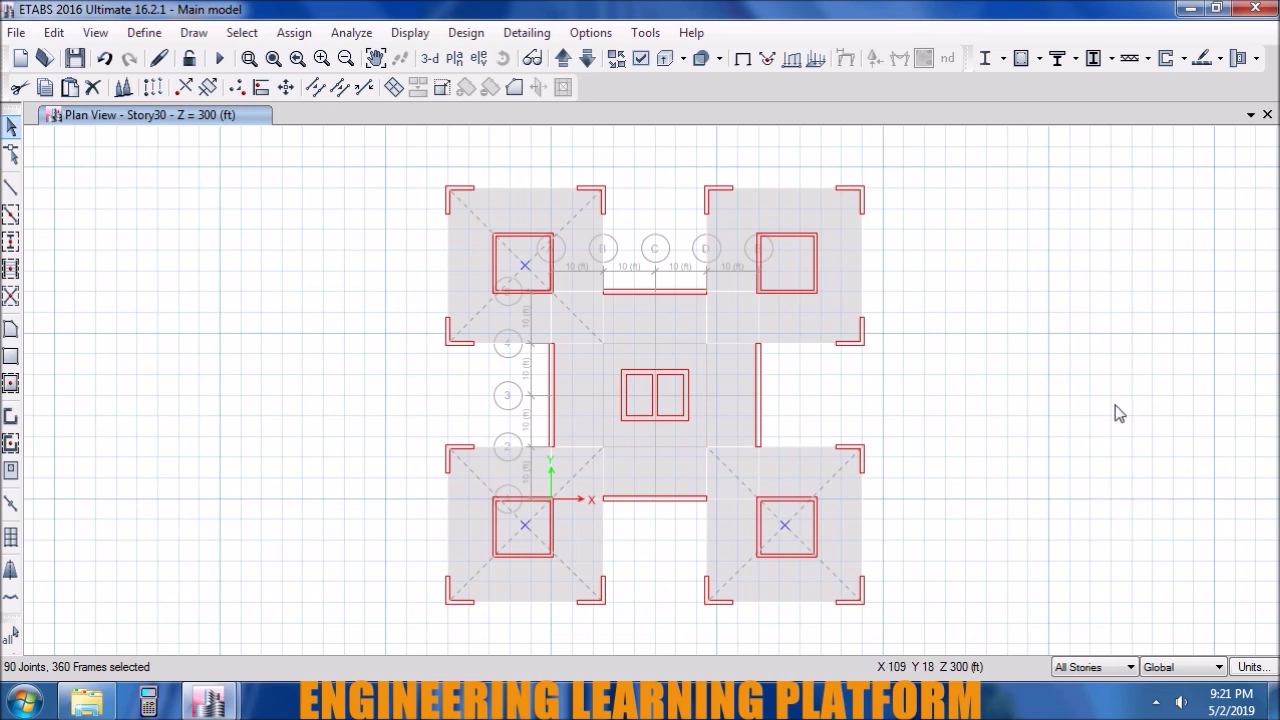
{"action": "key", "text": "ctrl+q"}
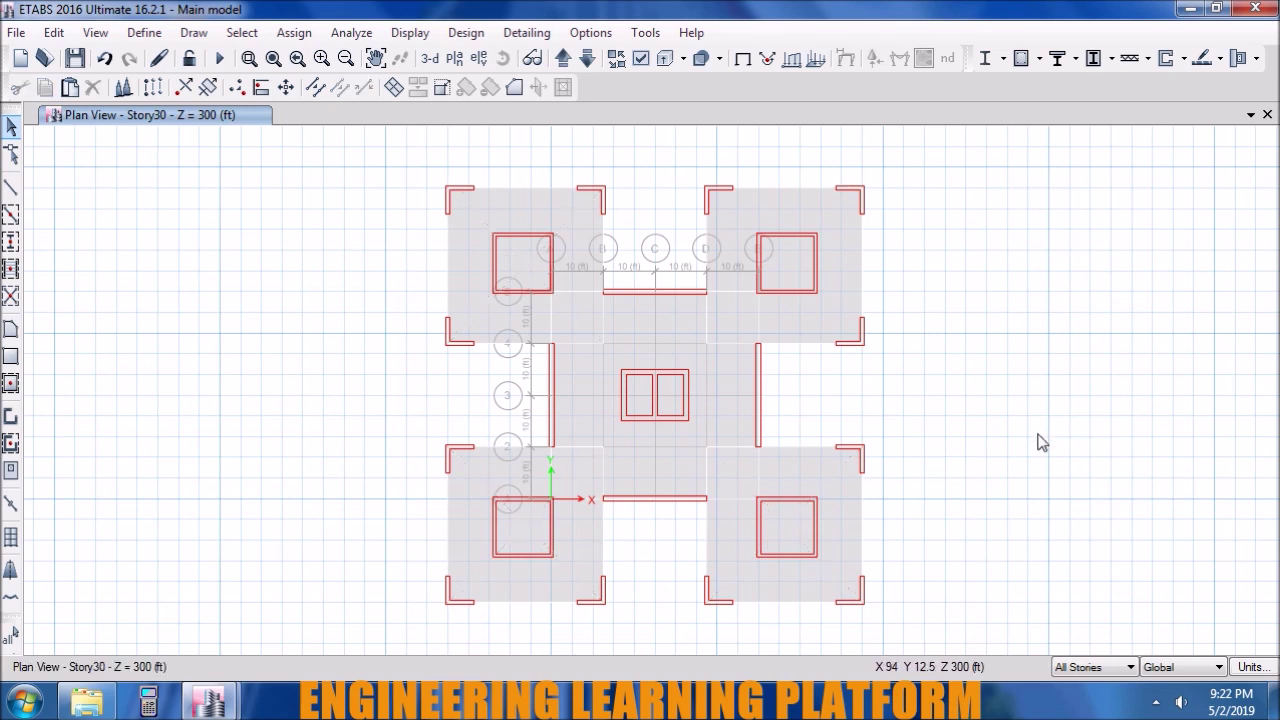
{"action": "key", "text": "ctrl+w"}
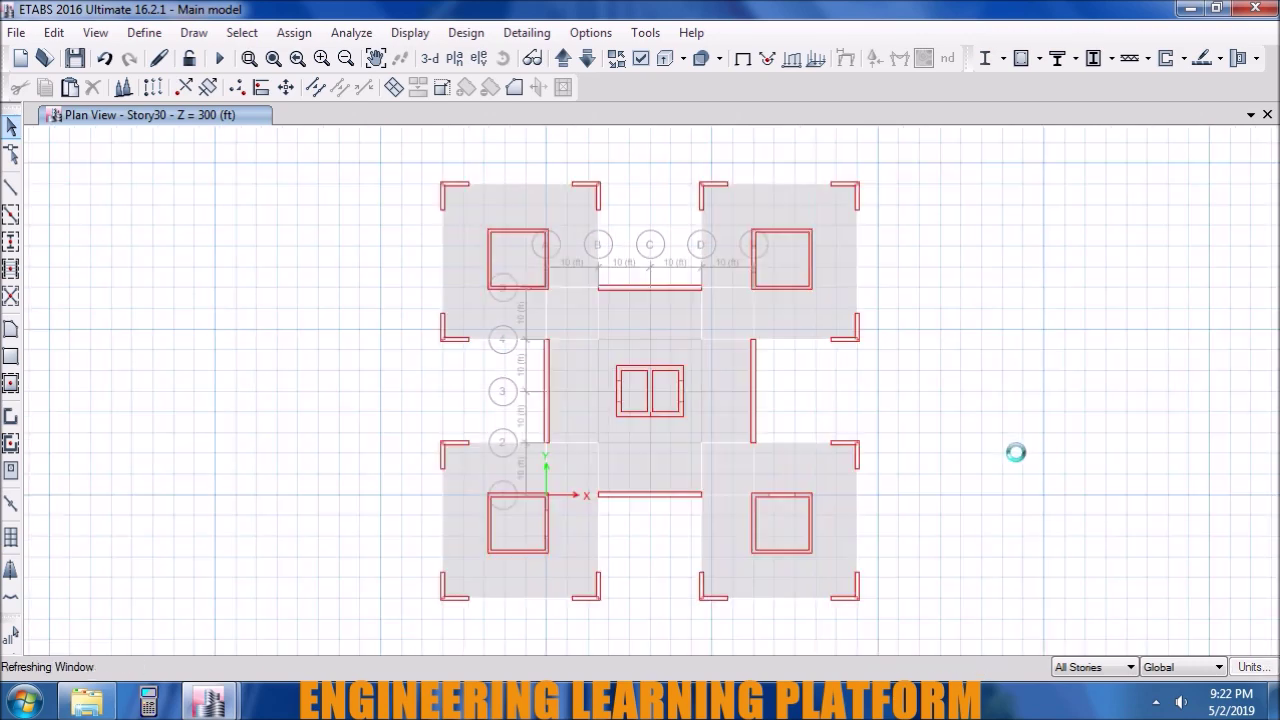
- Switch to the default 3-D view and turn on the rendered view
{"action": "left_click", "coordinate": [429, 60]}
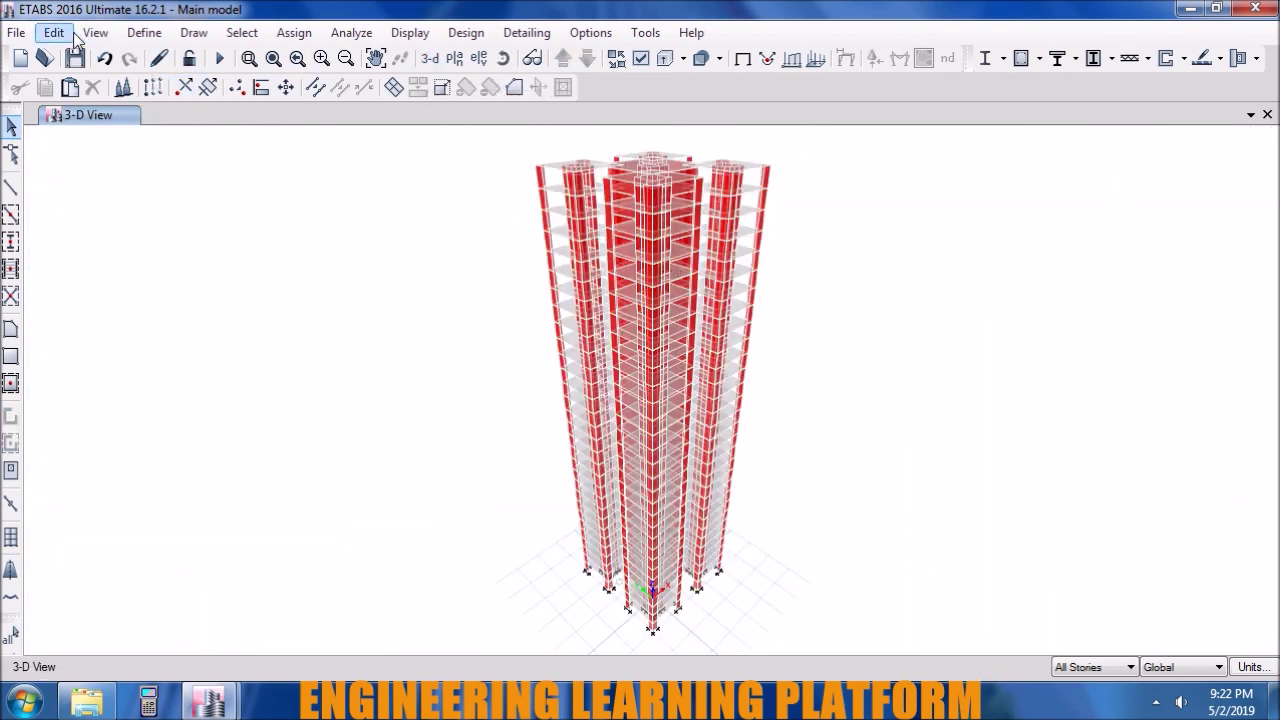
{"action": "left_click", "coordinate": [105, 35]}
{"action": "left_click", "coordinate": [255, 640]}
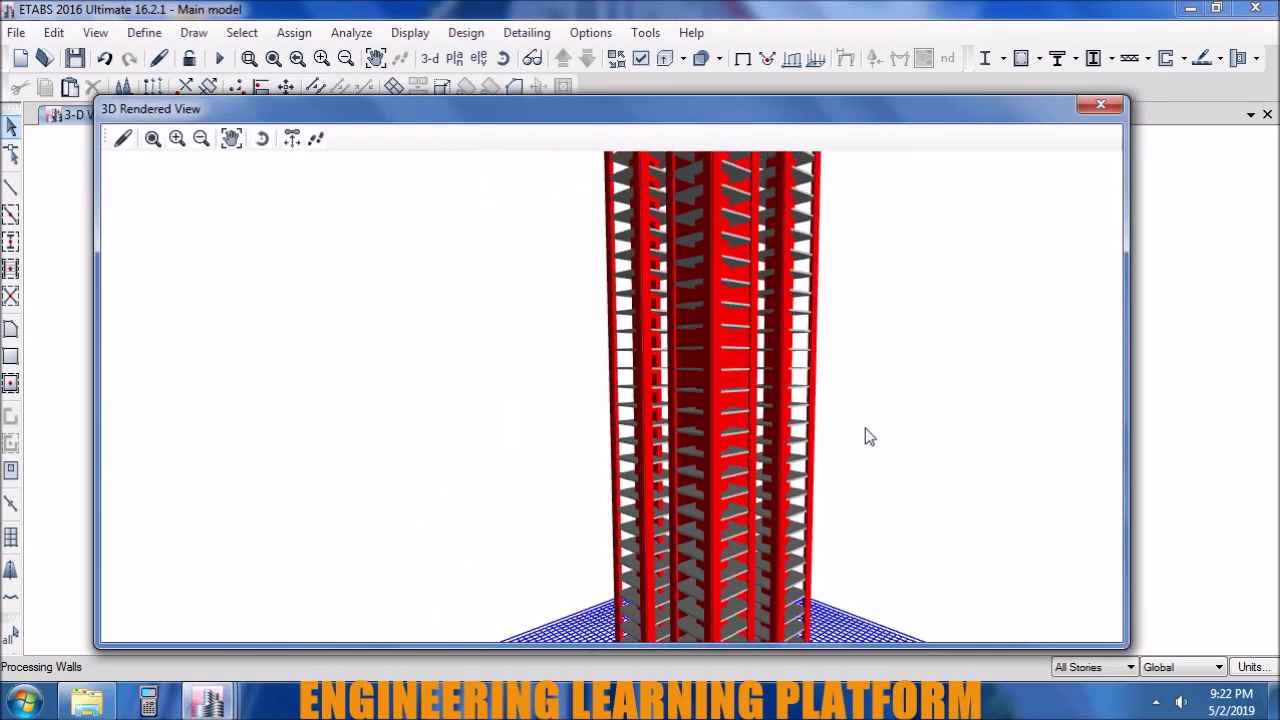
- Orbit the rendered tower to inspect its base, underside, roof and front
{"action": "mouse_move", "coordinate": [765, 304]}
{"action": "left_mouse_down"}
{"action": "mouse_move", "coordinate": [760, 455]}
{"action": "mouse_move", "coordinate": [933, 543]}
{"action": "left_mouse_up"}
{"action": "mouse_move", "coordinate": [521, 525]}
{"action": "left_mouse_down"}
{"action": "mouse_move", "coordinate": [625, 490]}
{"action": "mouse_move", "coordinate": [616, 412]}
{"action": "left_mouse_up"}
{"action": "left_click_drag", "start_coordinate": [480, 443], "coordinate": [783, 389]}
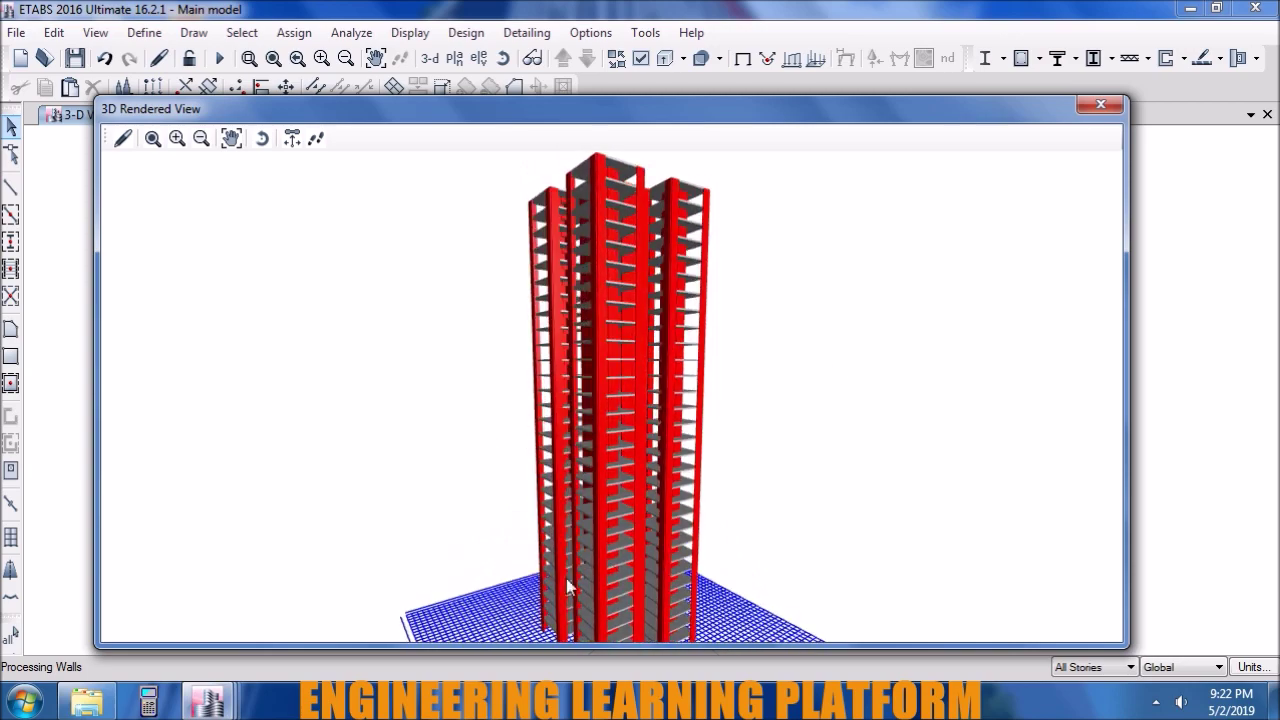
{"action": "mouse_move", "coordinate": [616, 370]}
{"action": "left_mouse_down"}
{"action": "mouse_move", "coordinate": [828, 310]}
{"action": "mouse_move", "coordinate": [380, 580]}
{"action": "left_mouse_up"}
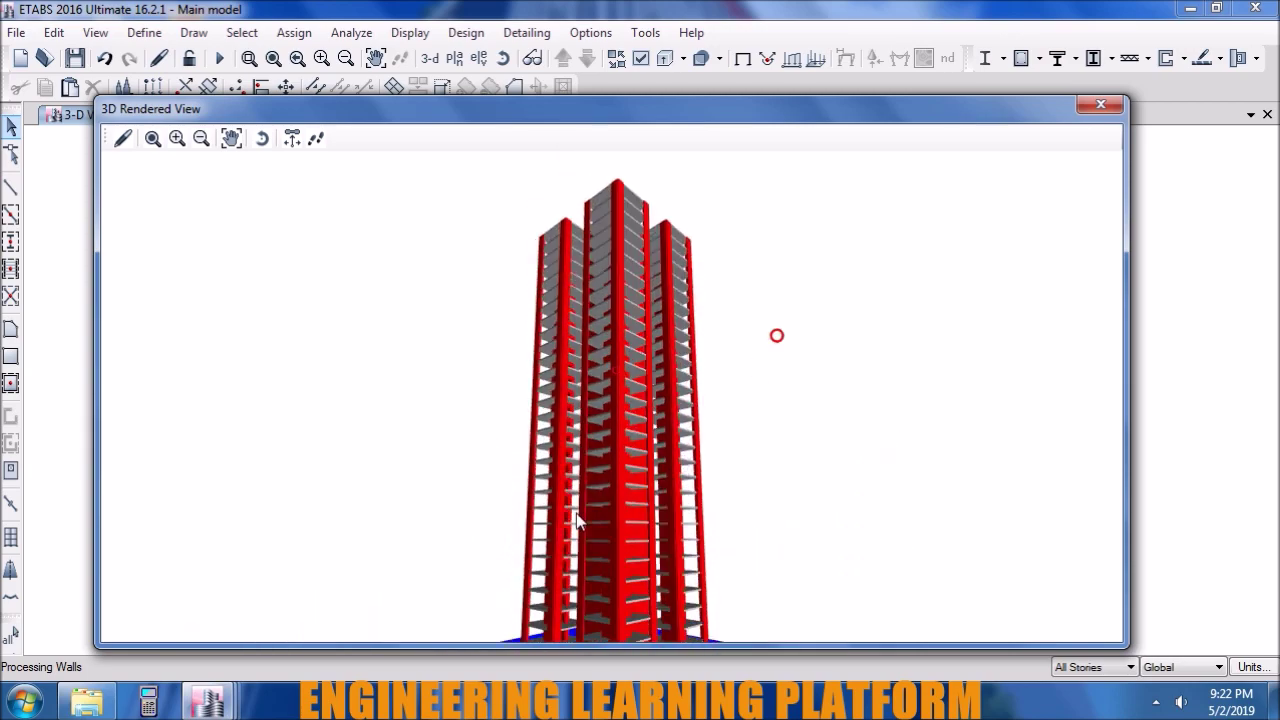
{"action": "left_click_drag", "start_coordinate": [852, 443], "coordinate": [323, 477]}
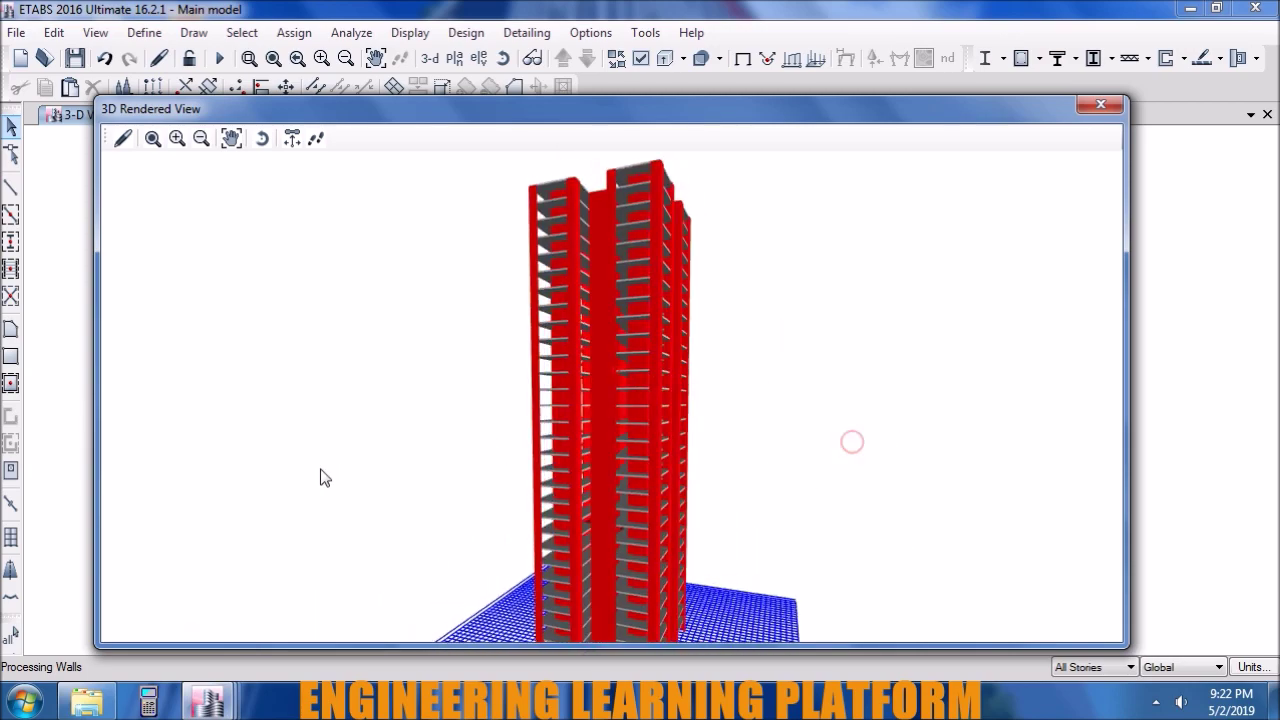
{"action": "left_click_drag", "start_coordinate": [790, 526], "coordinate": [305, 480]}
{"action": "left_click_drag", "start_coordinate": [751, 457], "coordinate": [524, 572]}
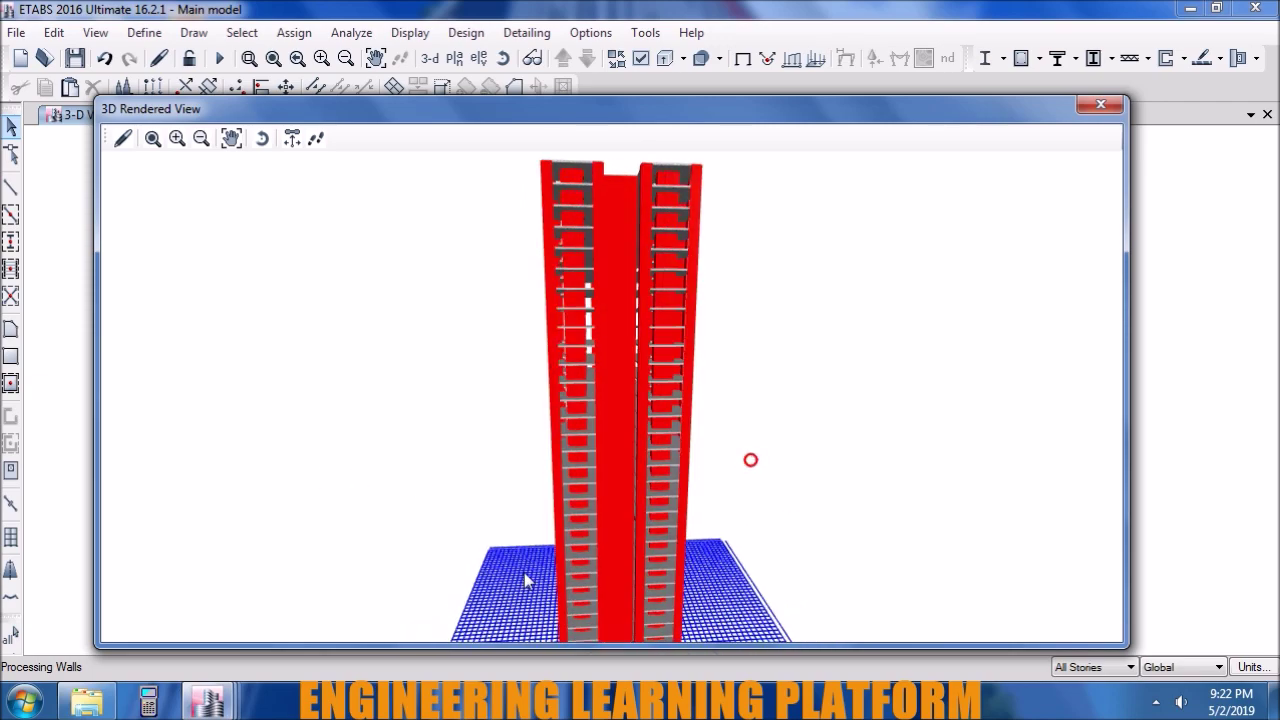
{"action": "left_click_drag", "start_coordinate": [803, 351], "coordinate": [1050, 50]}
{"action": "mouse_move", "coordinate": [765, 251]}
{"action": "left_mouse_down"}
{"action": "mouse_move", "coordinate": [558, 352]}
{"action": "mouse_move", "coordinate": [465, 478]}
{"action": "mouse_move", "coordinate": [584, 324]}
{"action": "mouse_move", "coordinate": [599, 454]}
{"action": "mouse_move", "coordinate": [697, 237]}
{"action": "left_mouse_up"}
{"action": "left_click_drag", "start_coordinate": [641, 492], "coordinate": [924, 466]}
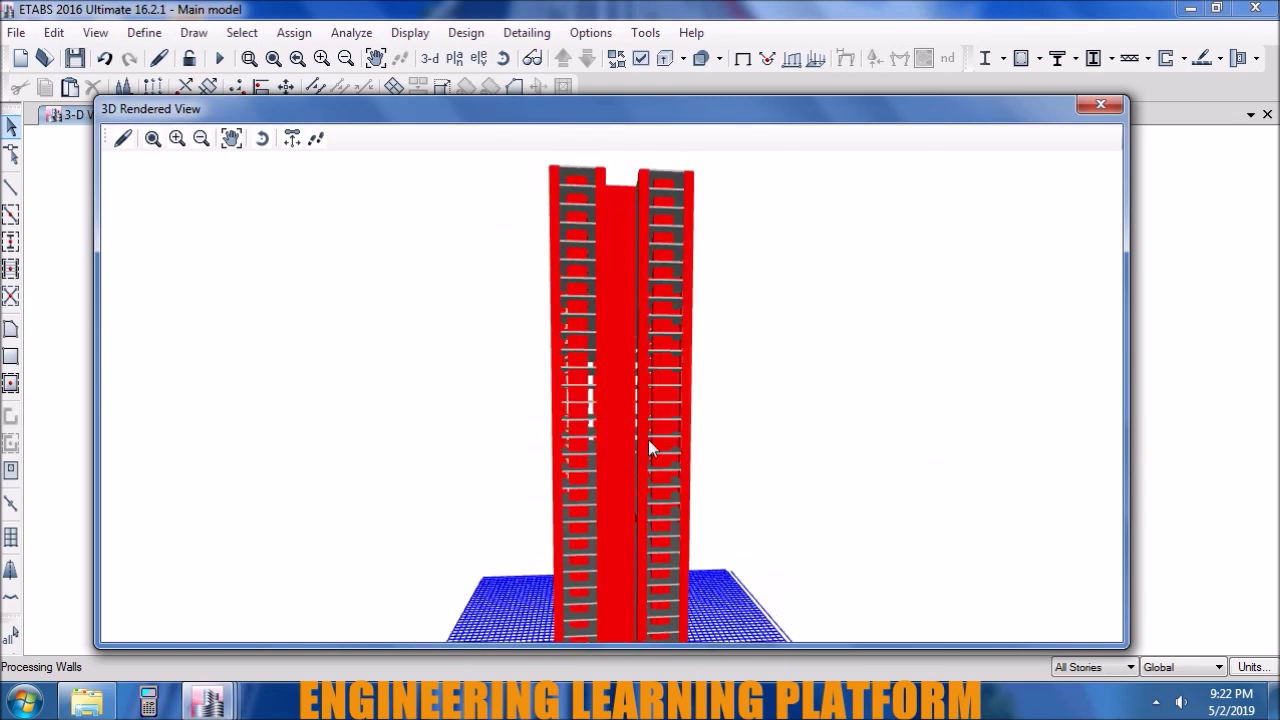